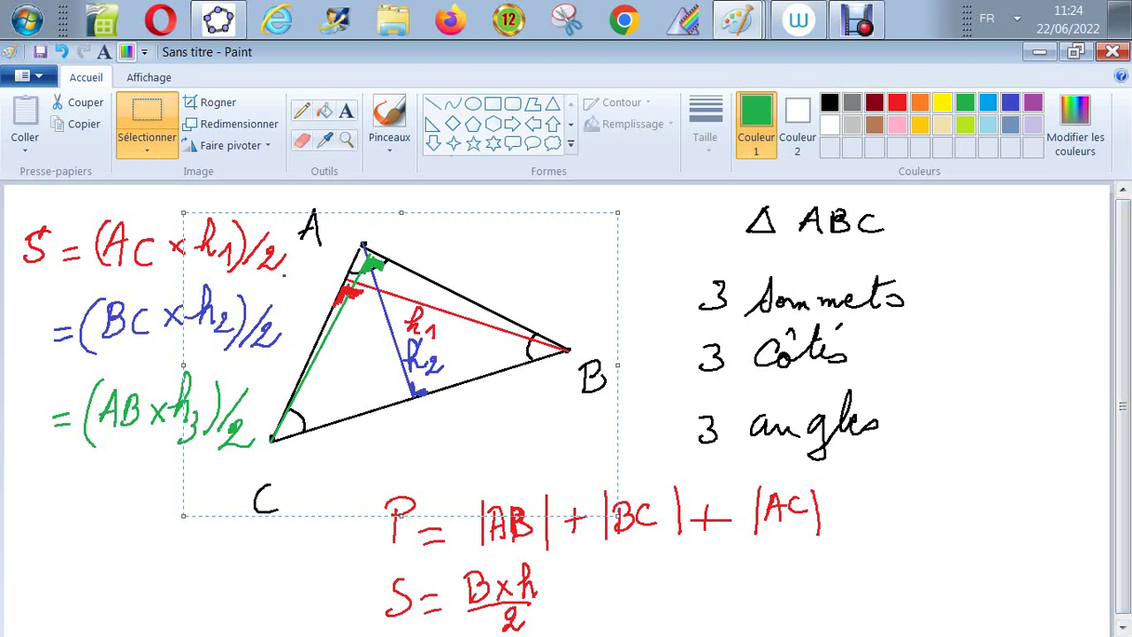
key(Escape)
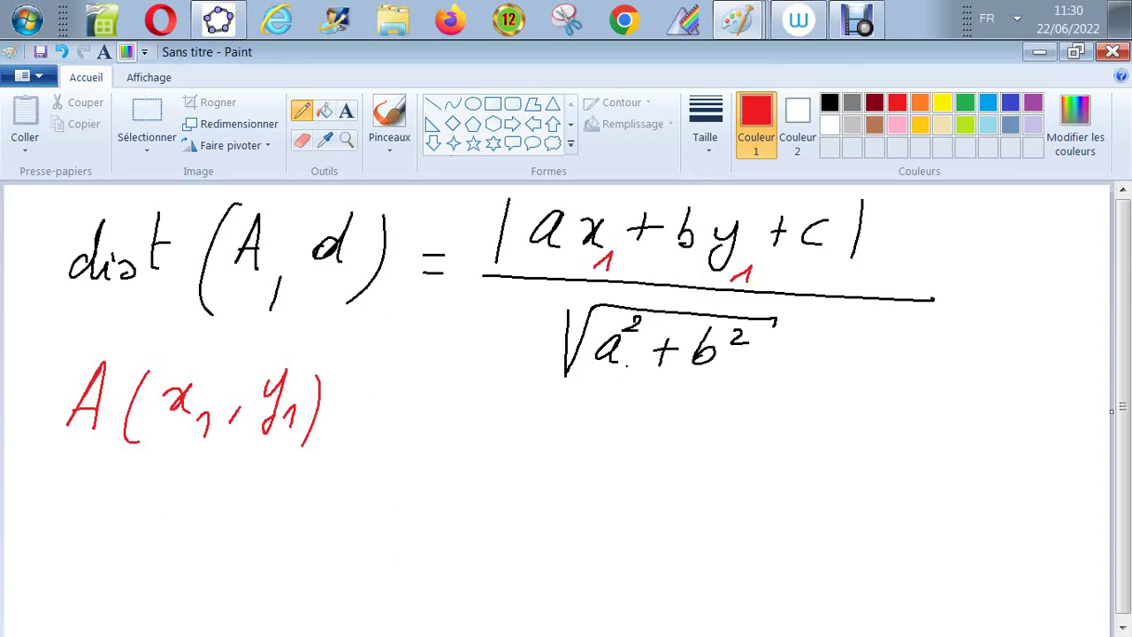
Switch to GeoGebra Classique, narrow the algebra view and pan the graph so the origin sits lower and further right
click(218, 19)
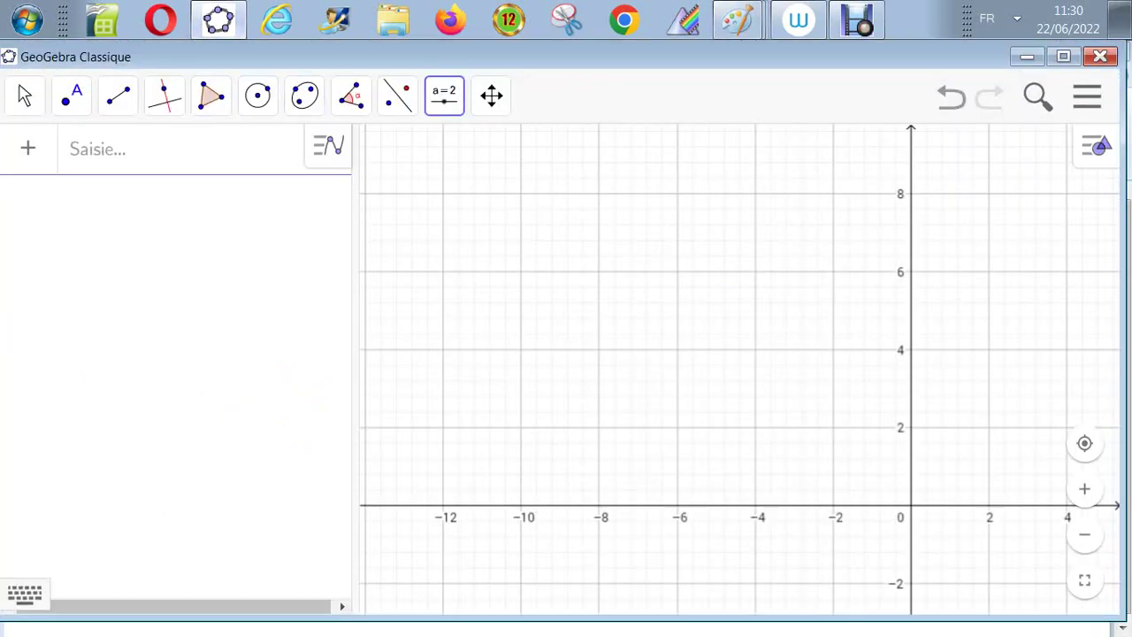
drag(354, 353, 246, 354)
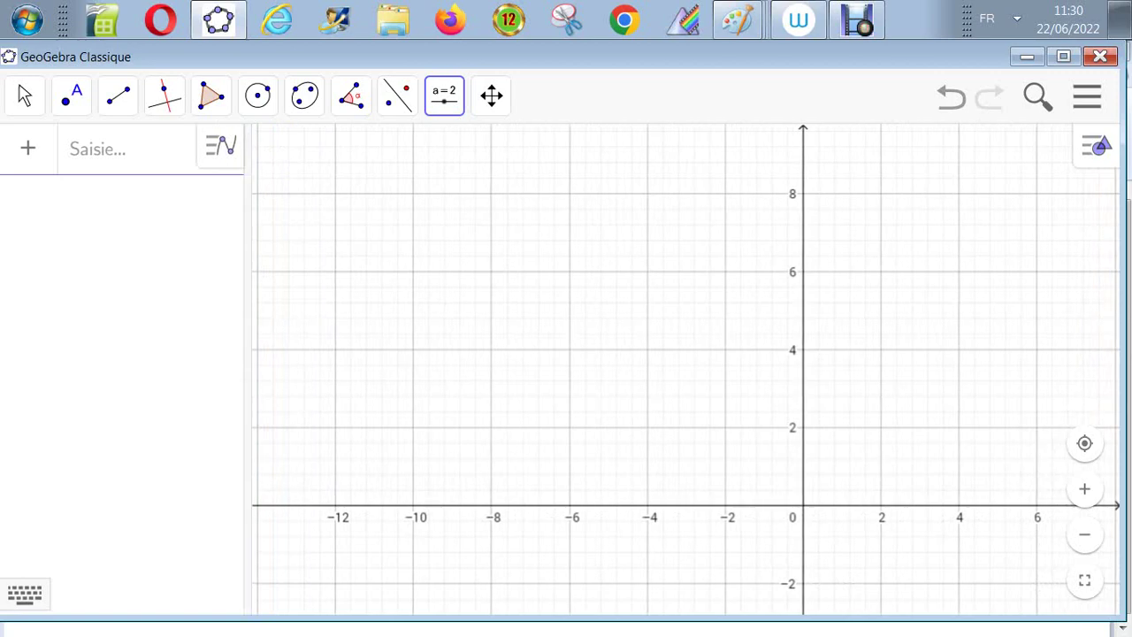
click(413, 273)
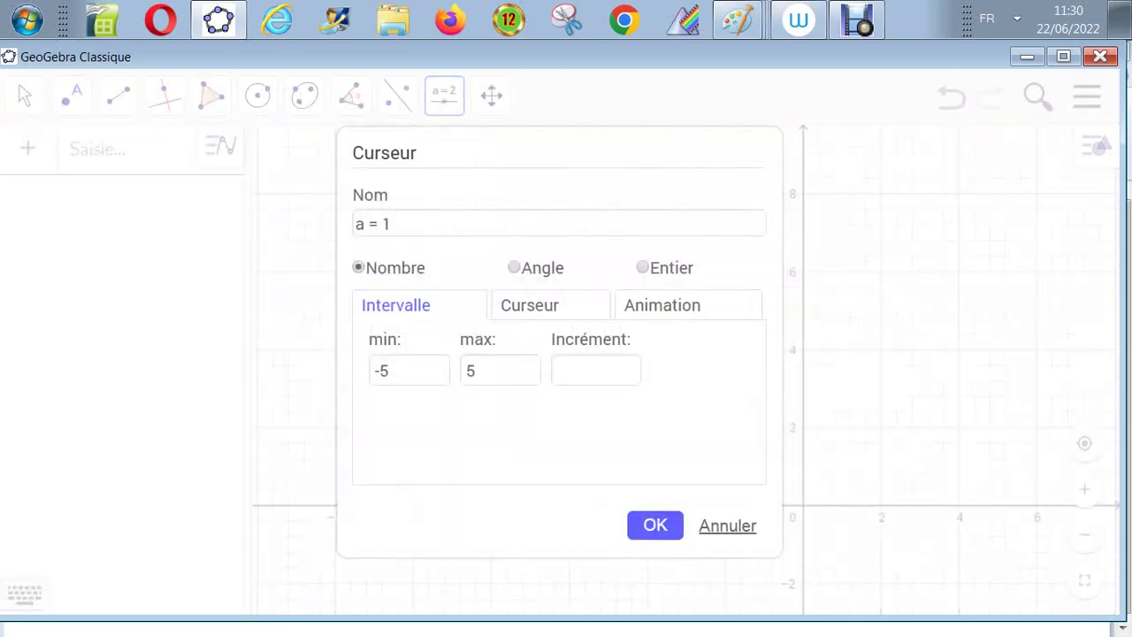
click(727, 525)
click(491, 95)
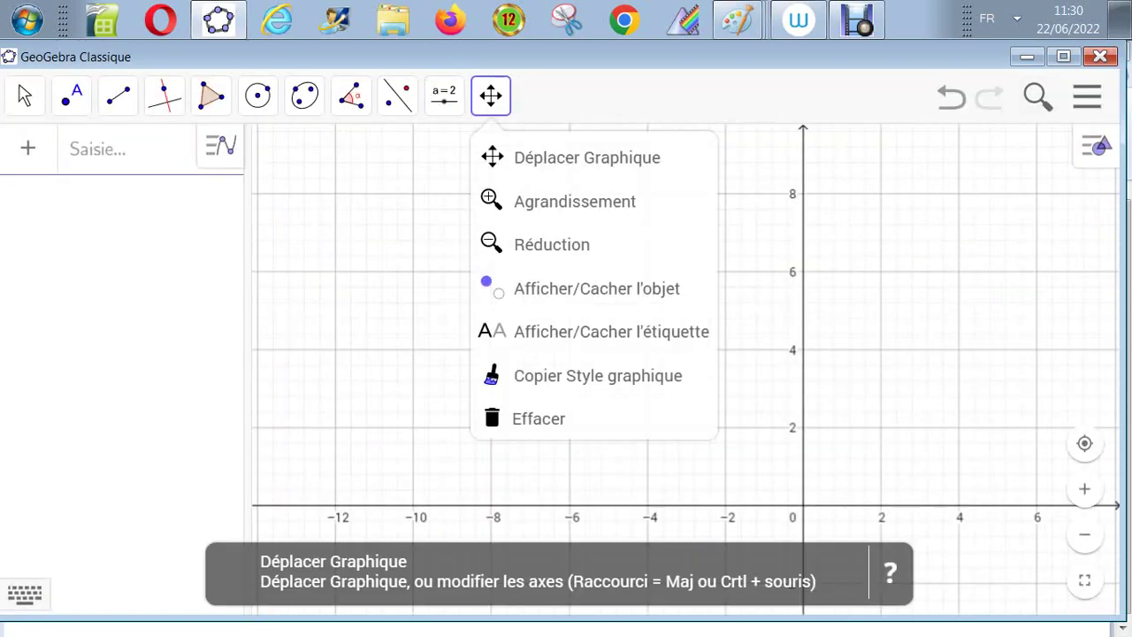
click(588, 157)
drag(584, 283, 625, 343)
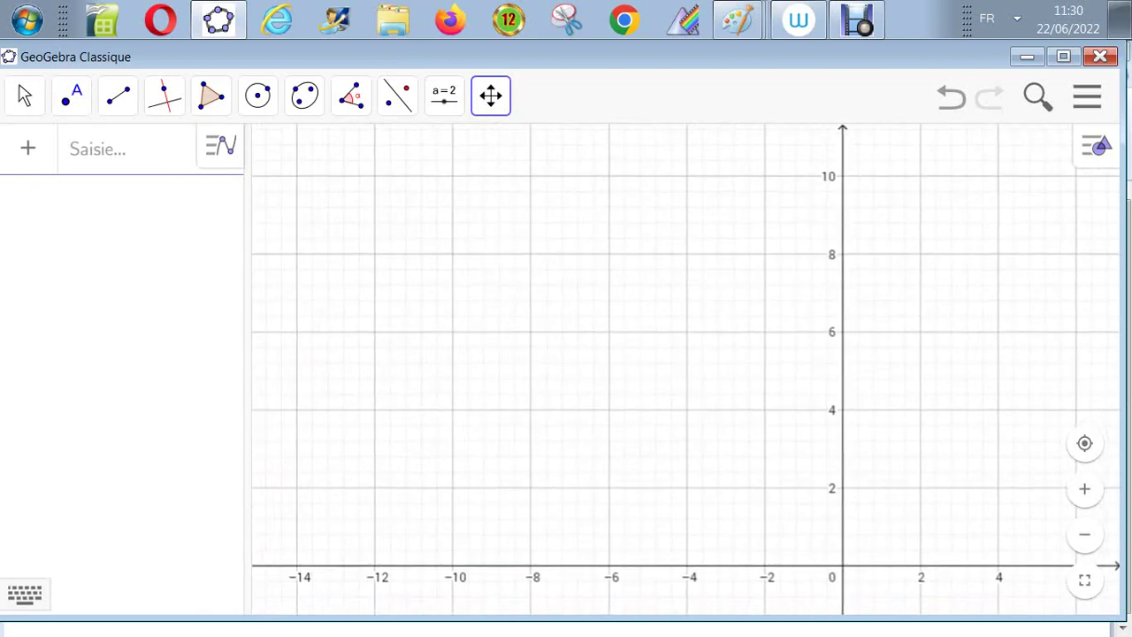
Create number slider a in the graph with minimum -10, maximum 10 and increment 1
click(444, 95)
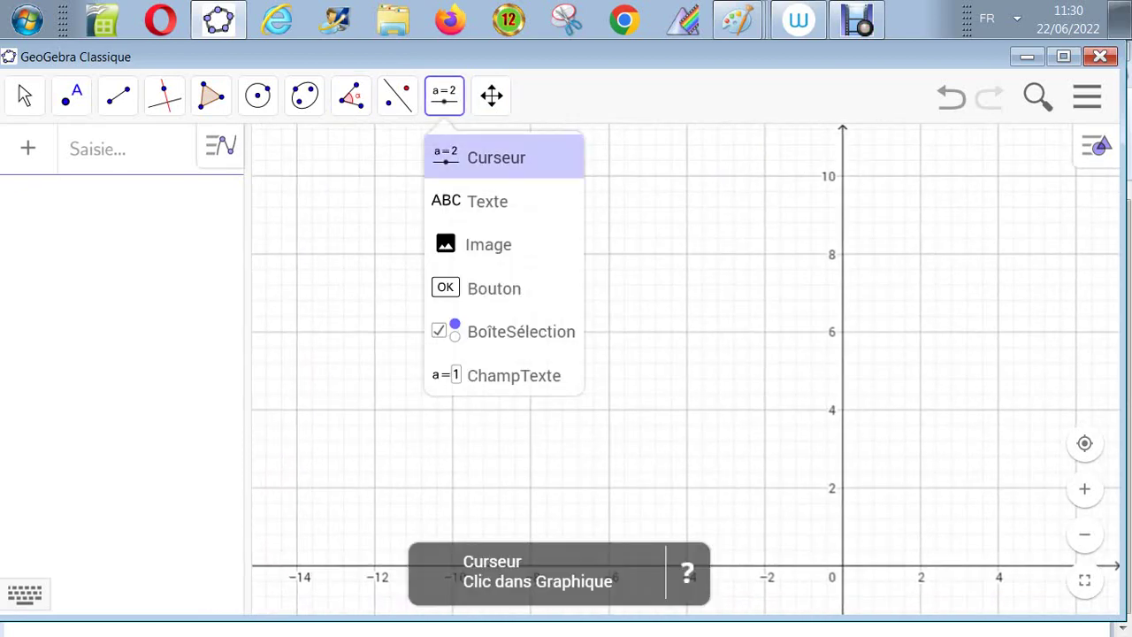
click(482, 156)
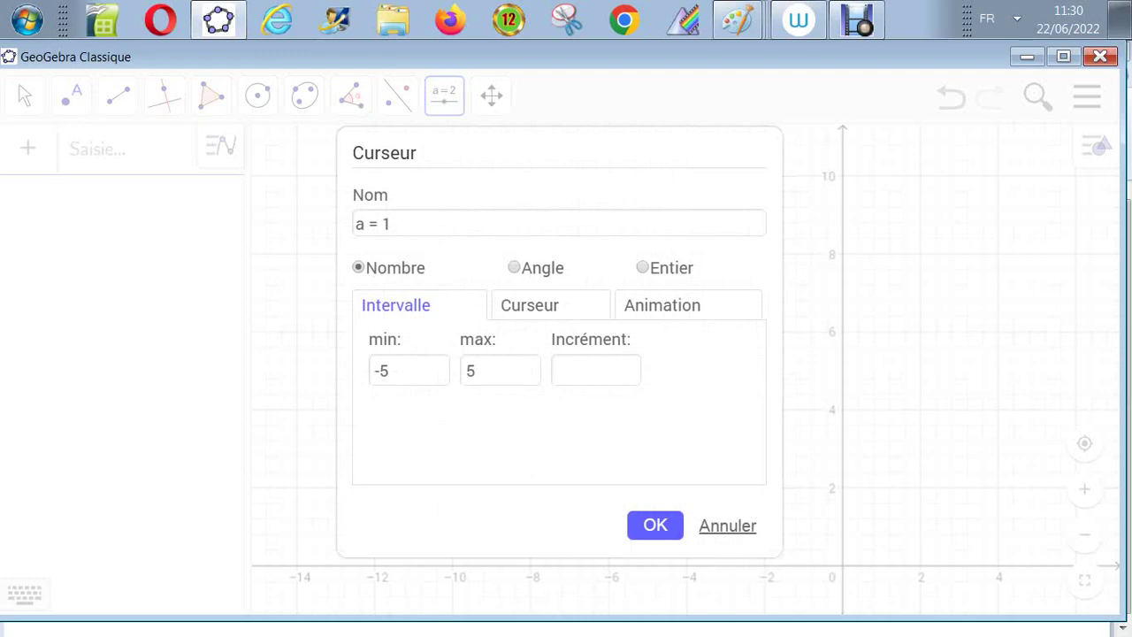
drag(392, 371, 372, 370)
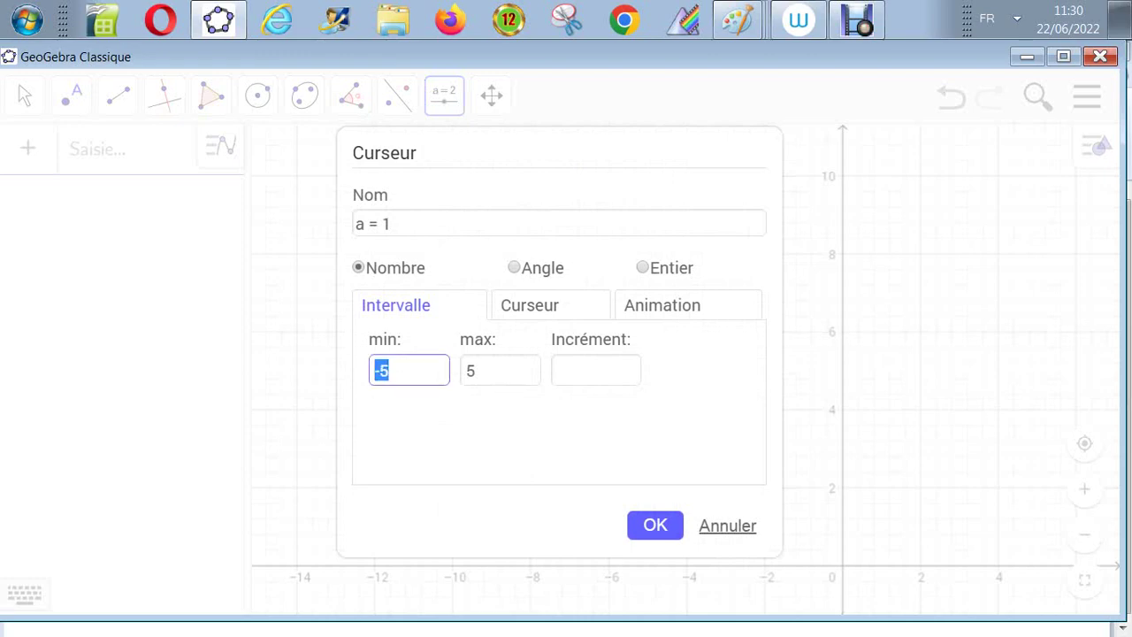
text(-10)
key(Tab)
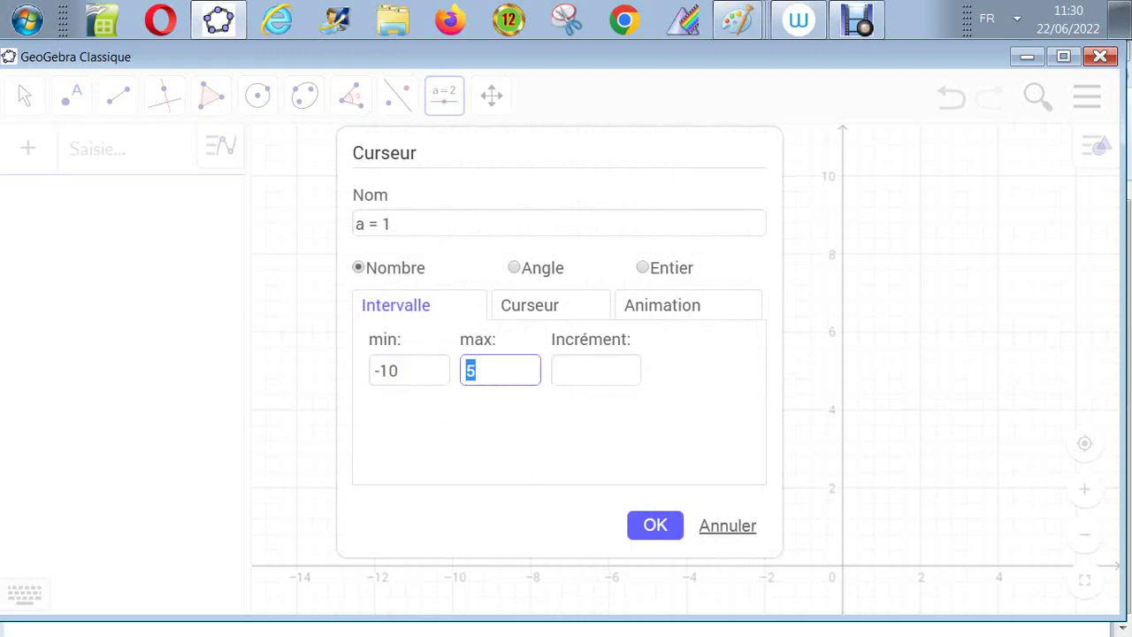
text(10)
key(Tab)
text(1)
key(Tab)
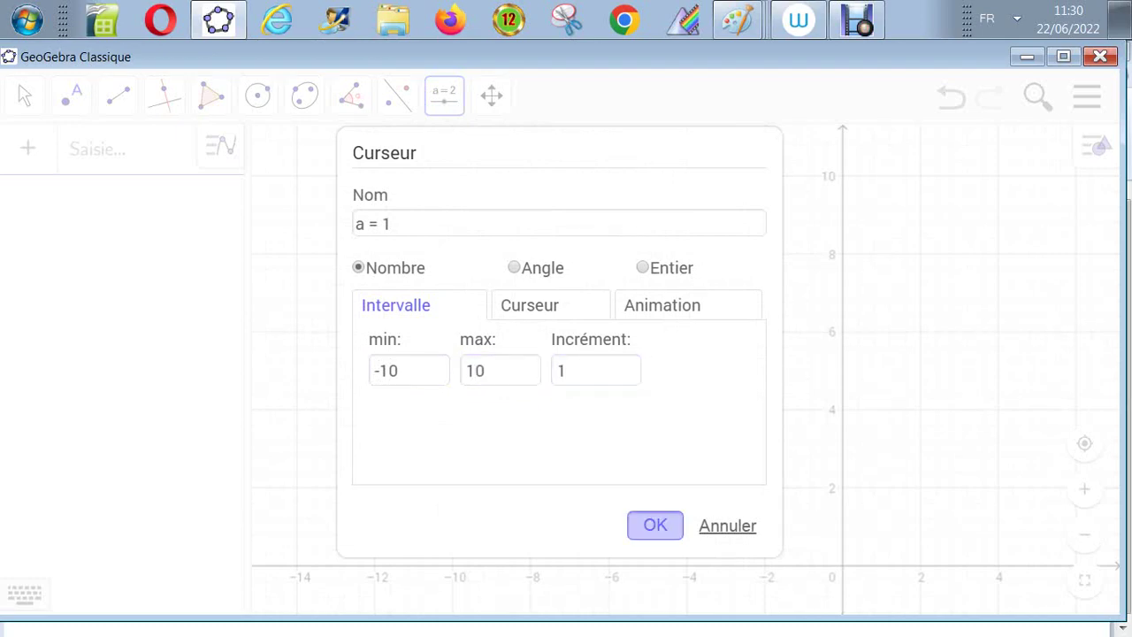
key(Return)
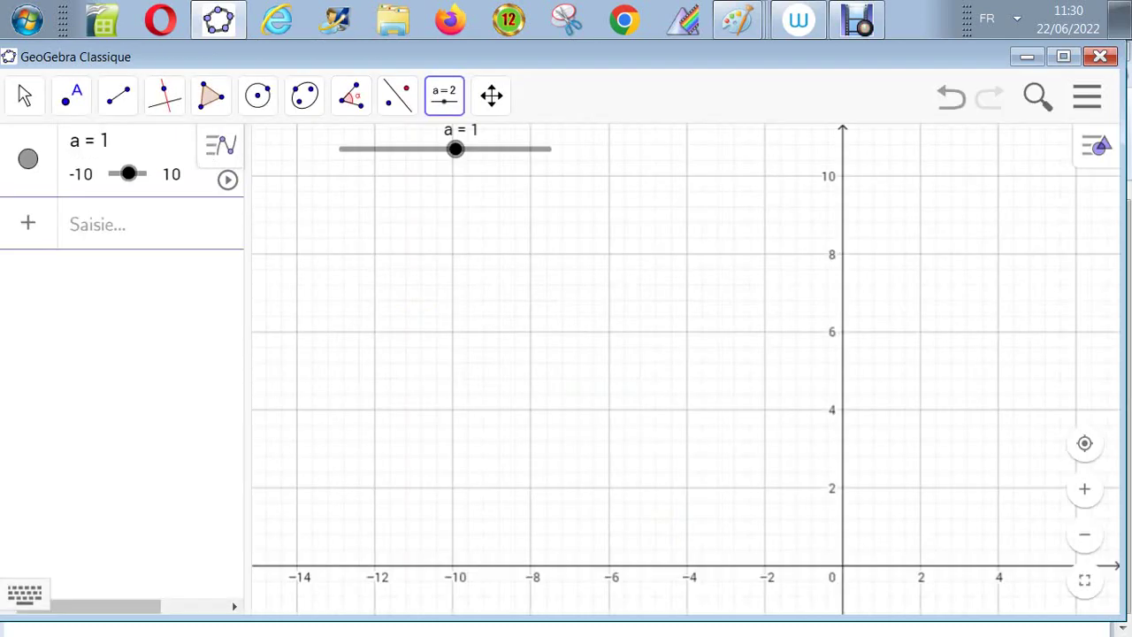
Create number slider b below slider a, entering a maximum of 10 and an increment of 1
click(444, 96)
click(459, 156)
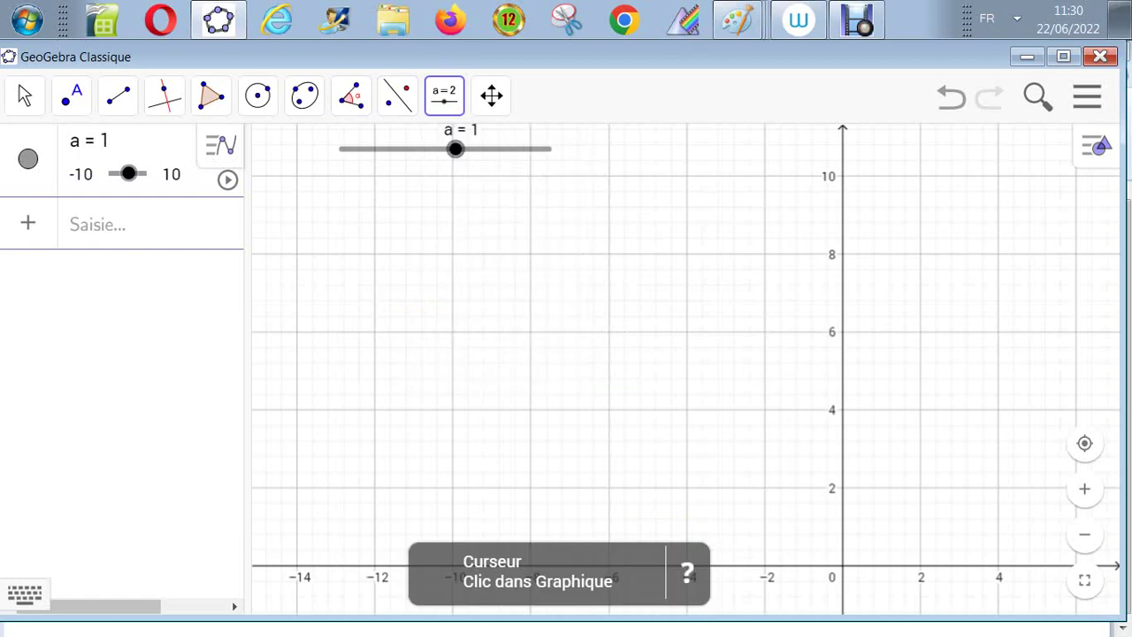
click(354, 208)
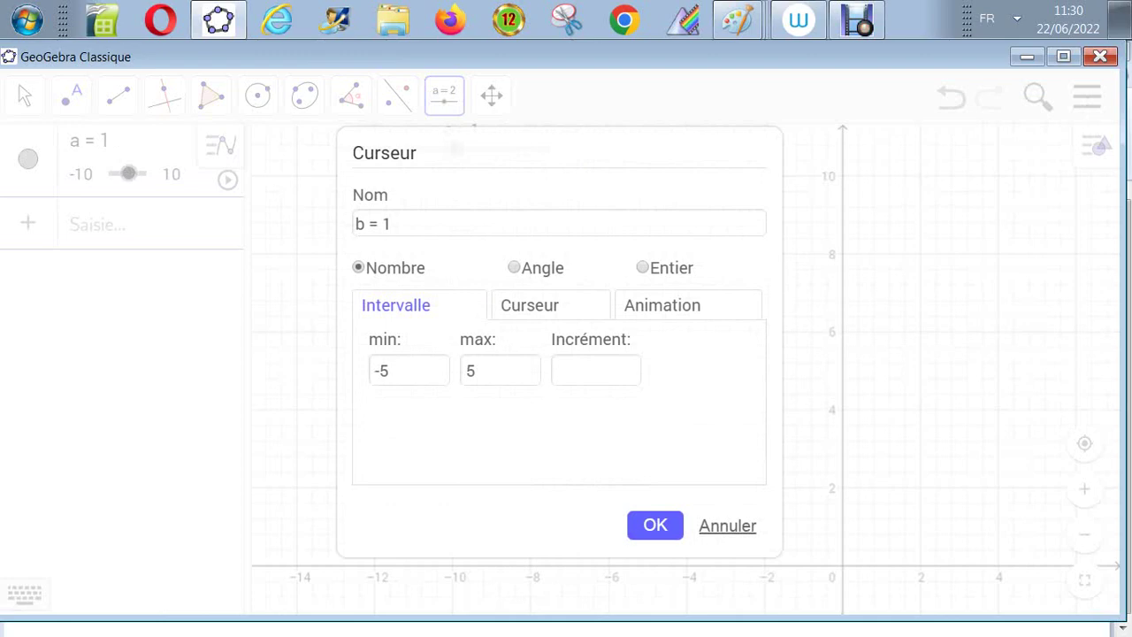
double_click(387, 371)
text(-10)
key(Tab)
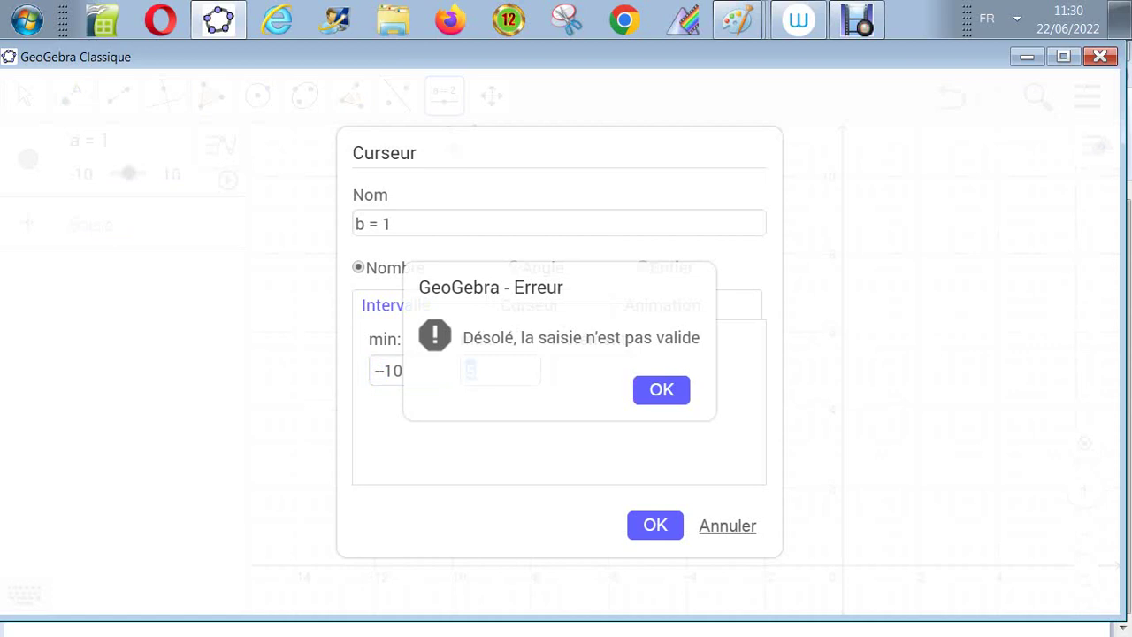
key(Return)
click(475, 370)
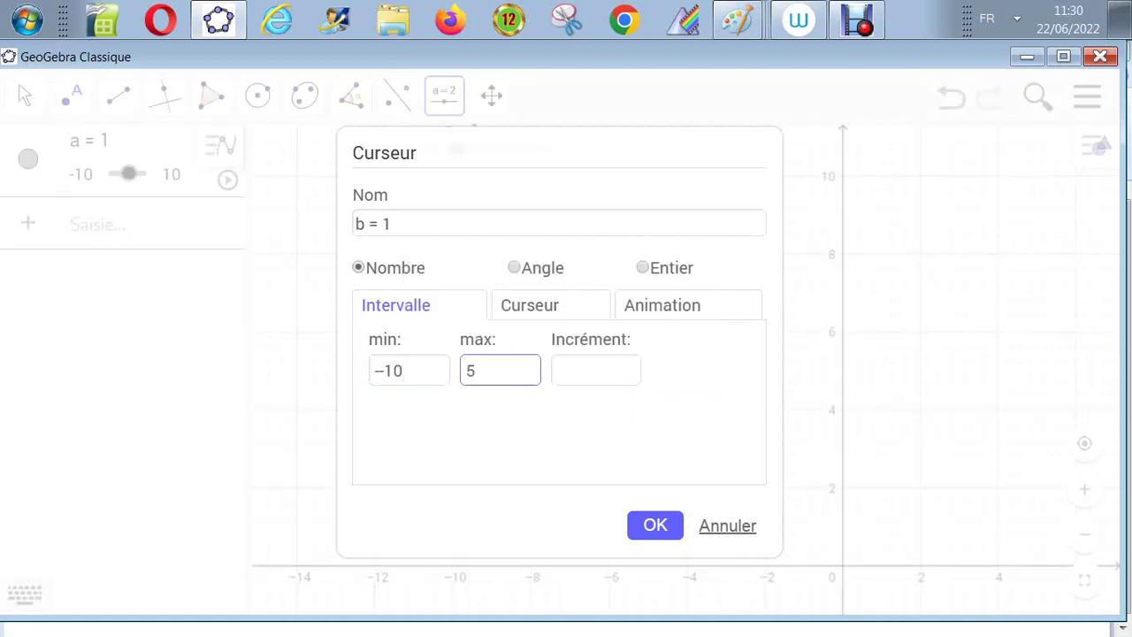
key(BackSpace)
text(10)
key(Tab)
text(1)
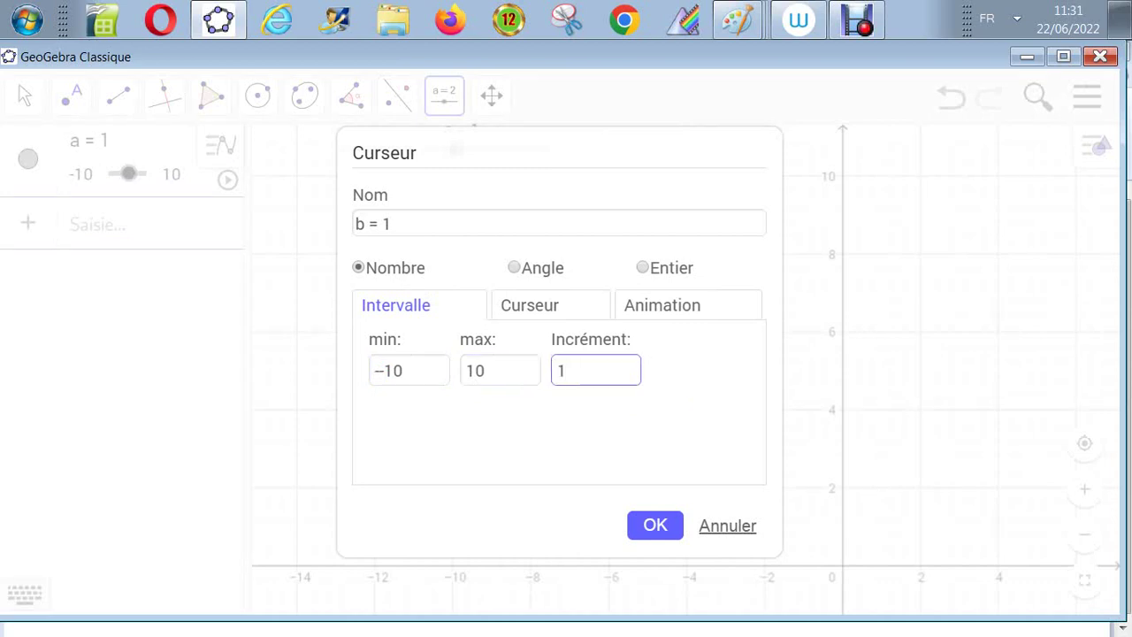
key(Return)
key(Return)
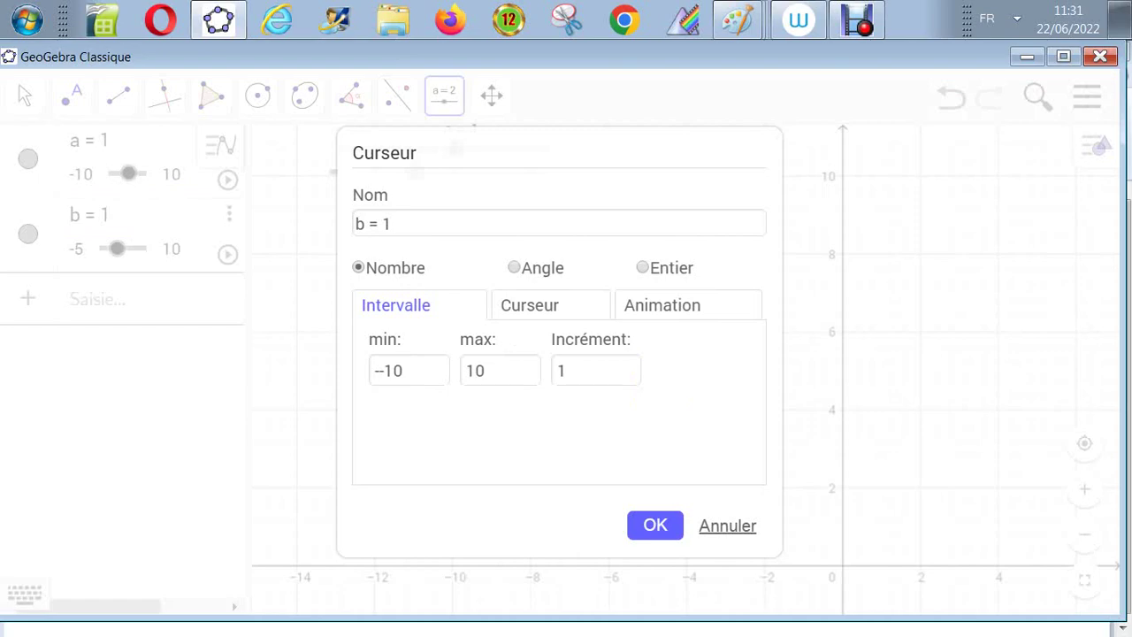
key(Return)
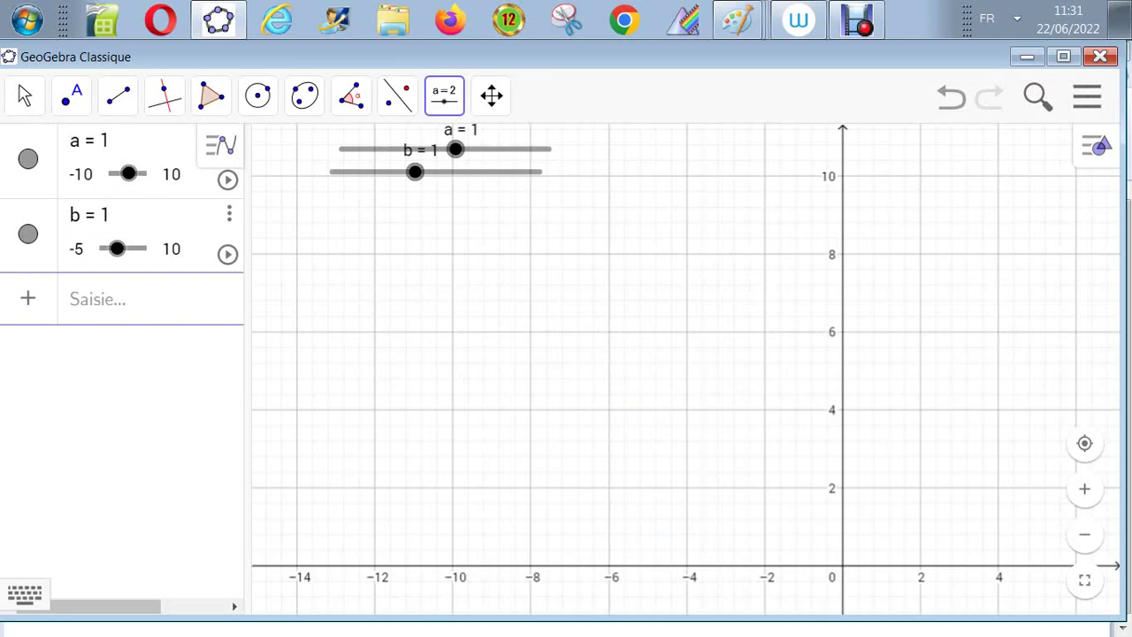
Open slider b's properties and create number slider c with minimum -10, maximum 10 and increment 1
click(229, 213)
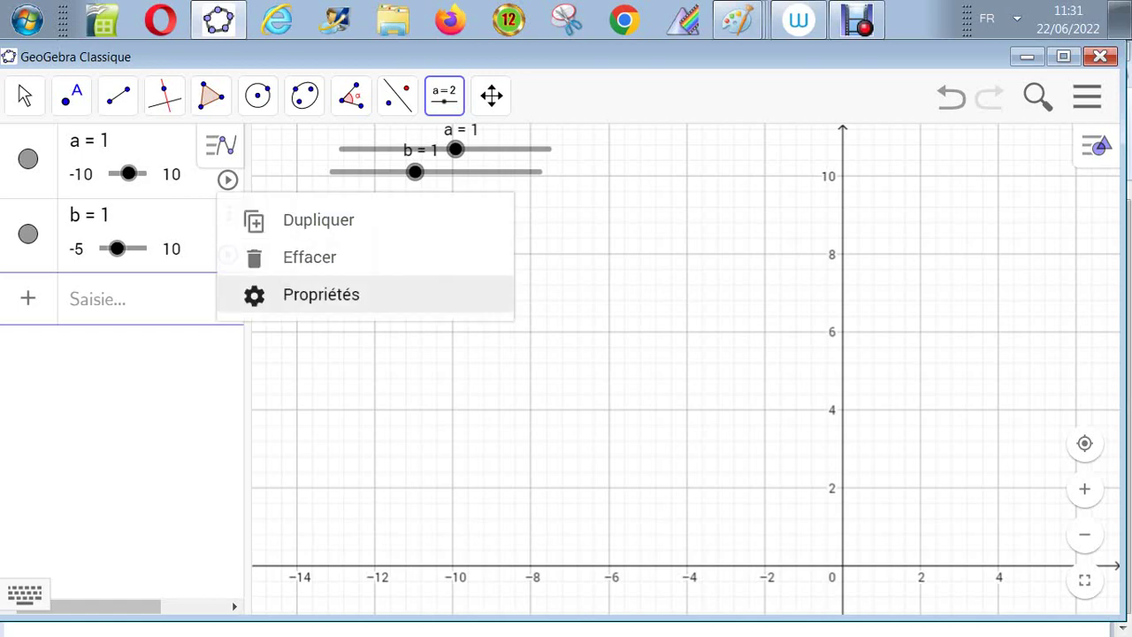
click(321, 294)
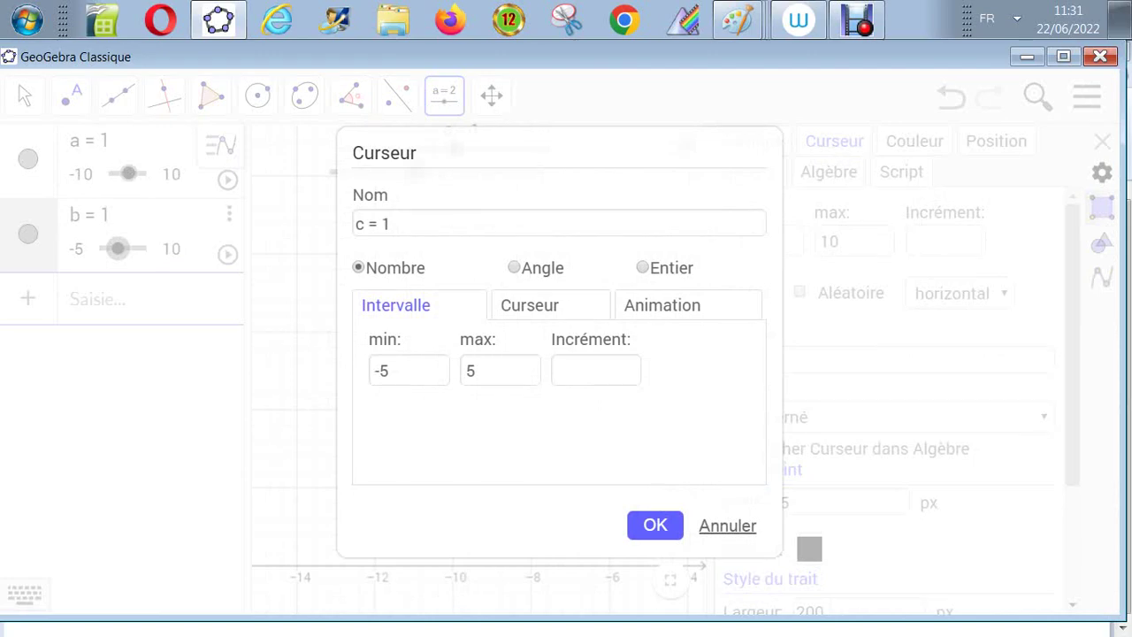
drag(392, 371, 373, 370)
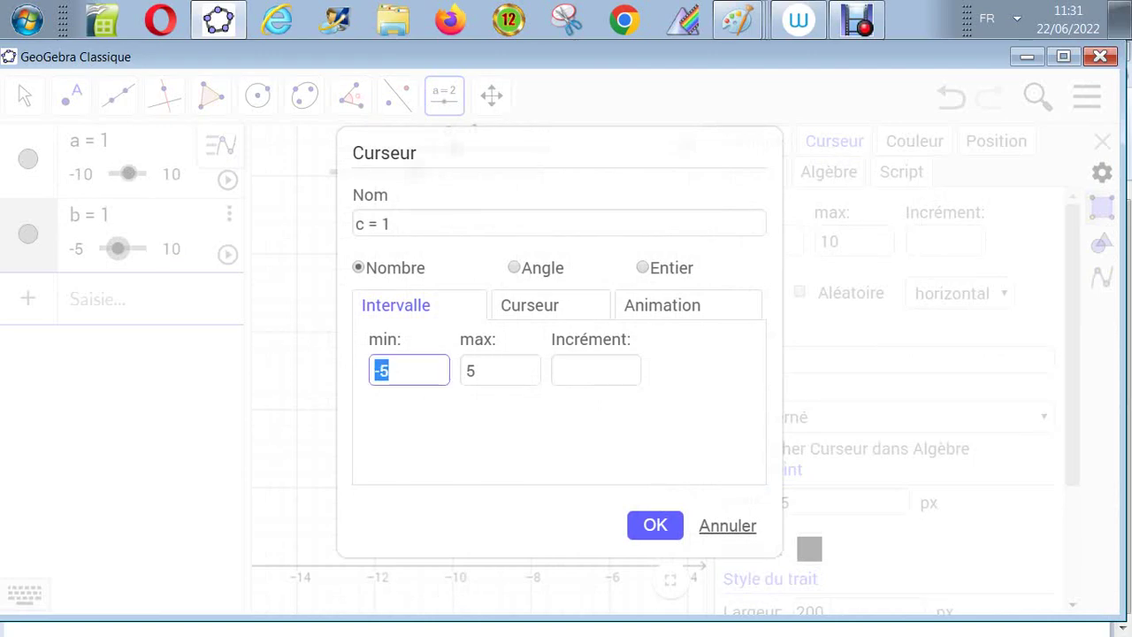
text(-10)
key(Tab)
text(10)
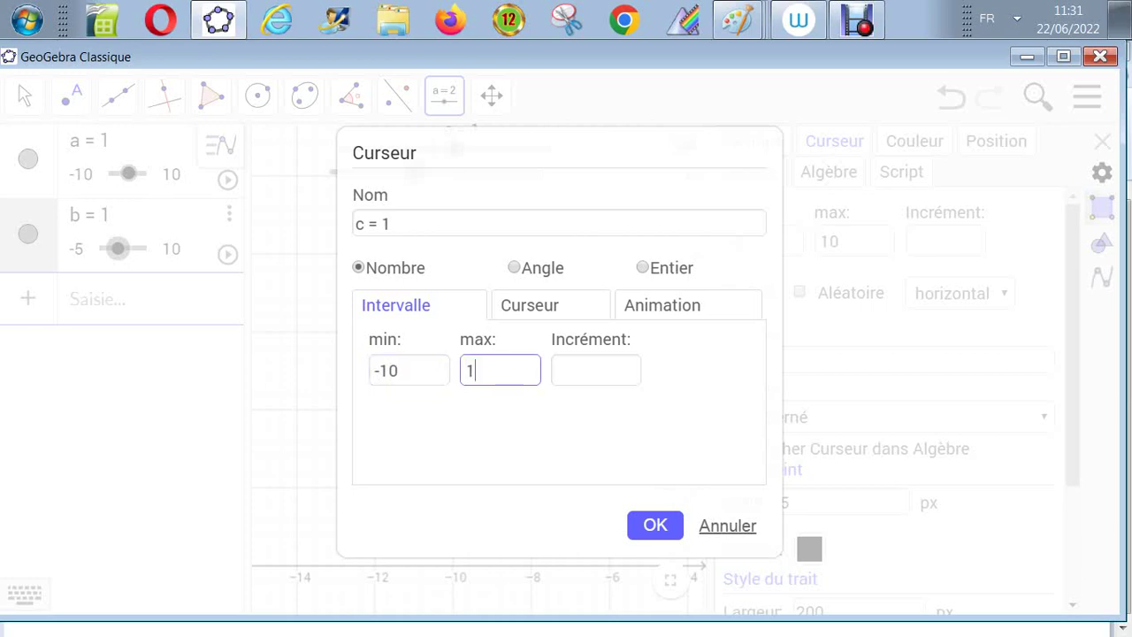
key(Tab)
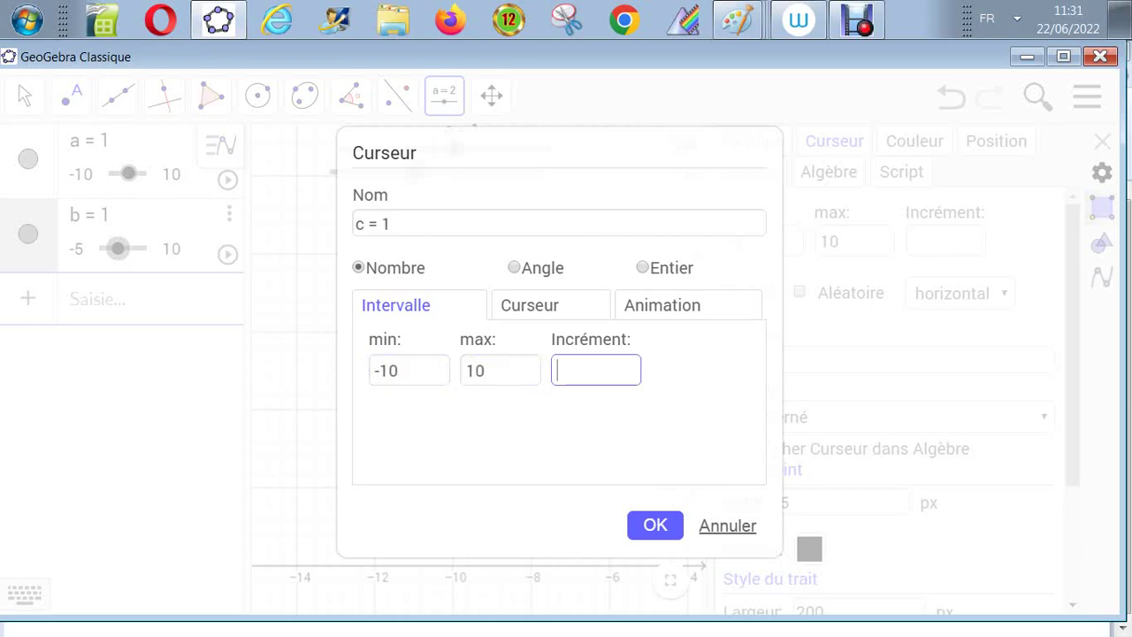
text(1)
key(Return)
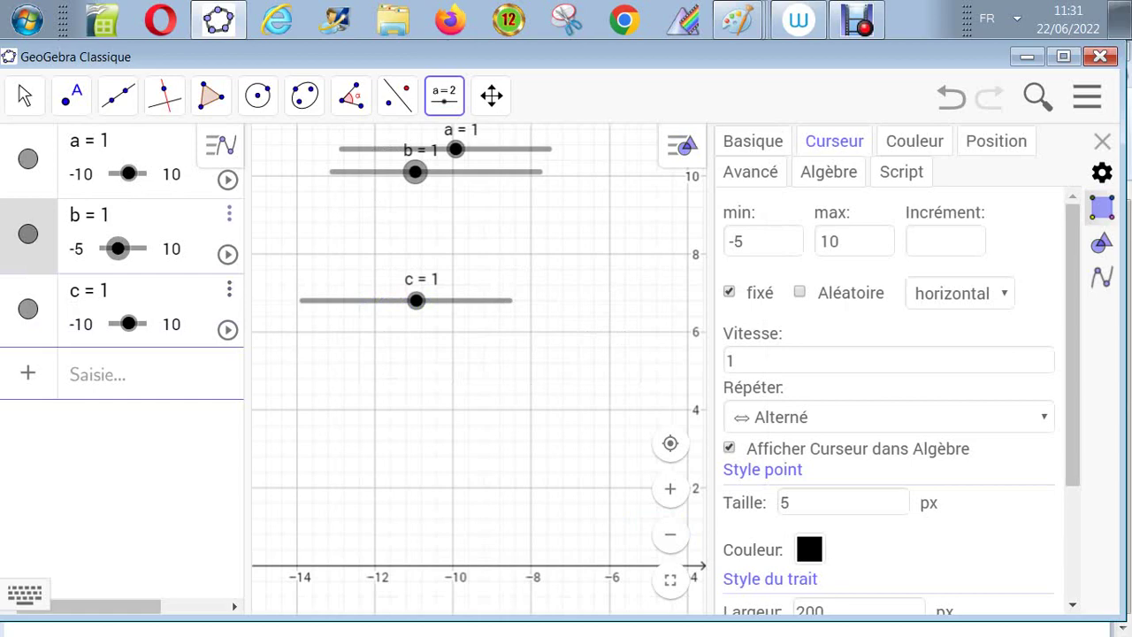
drag(247, 459, 339, 460)
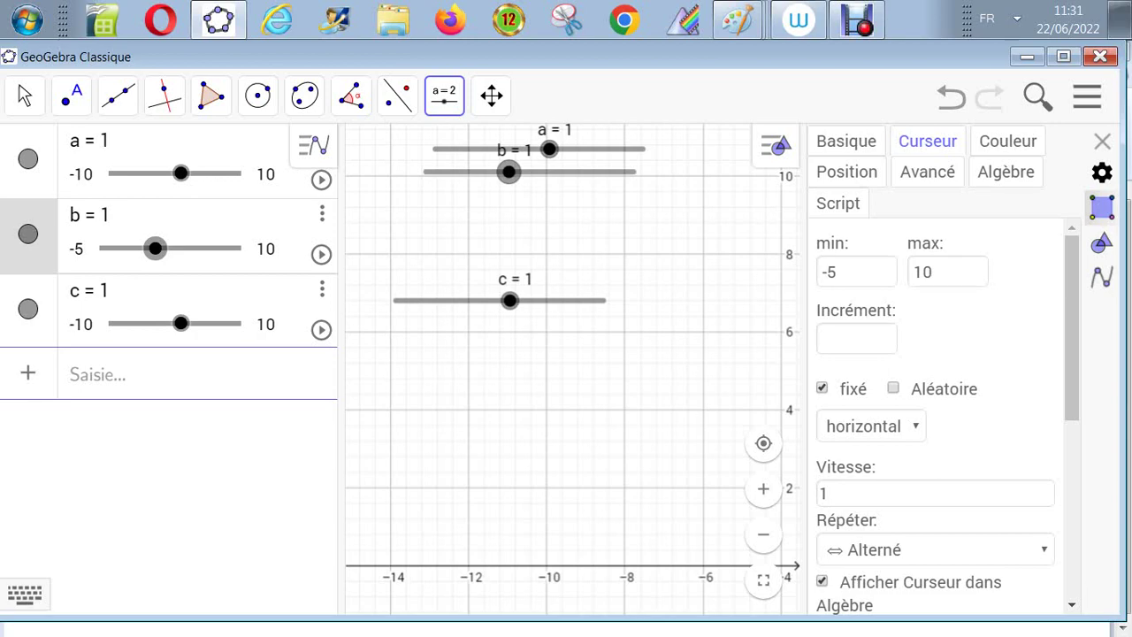
right_click(212, 245)
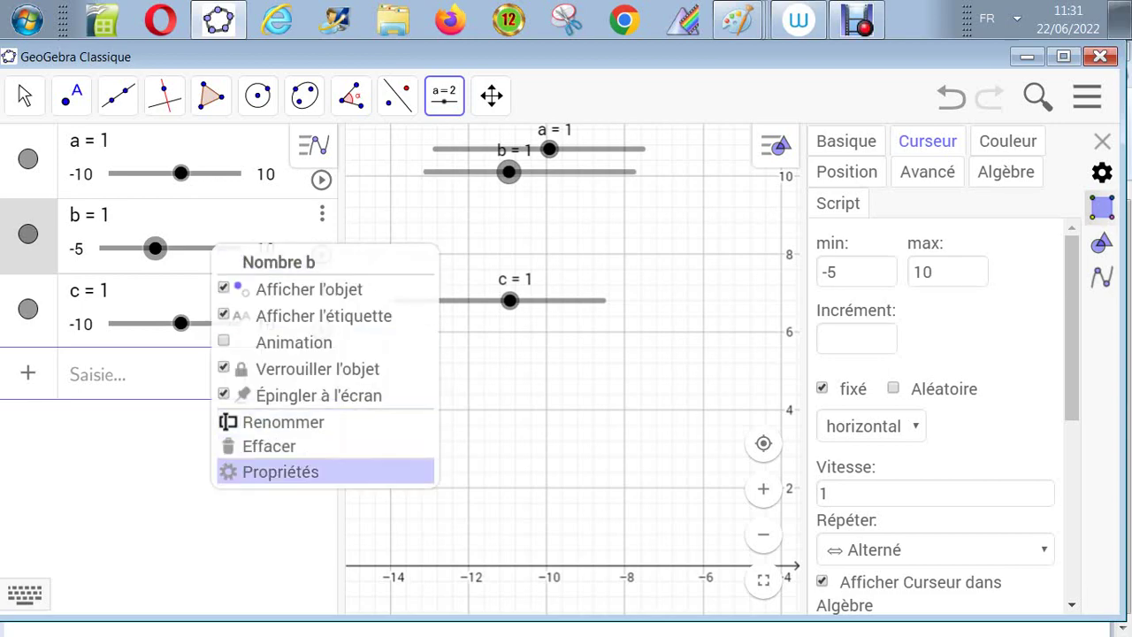
click(265, 471)
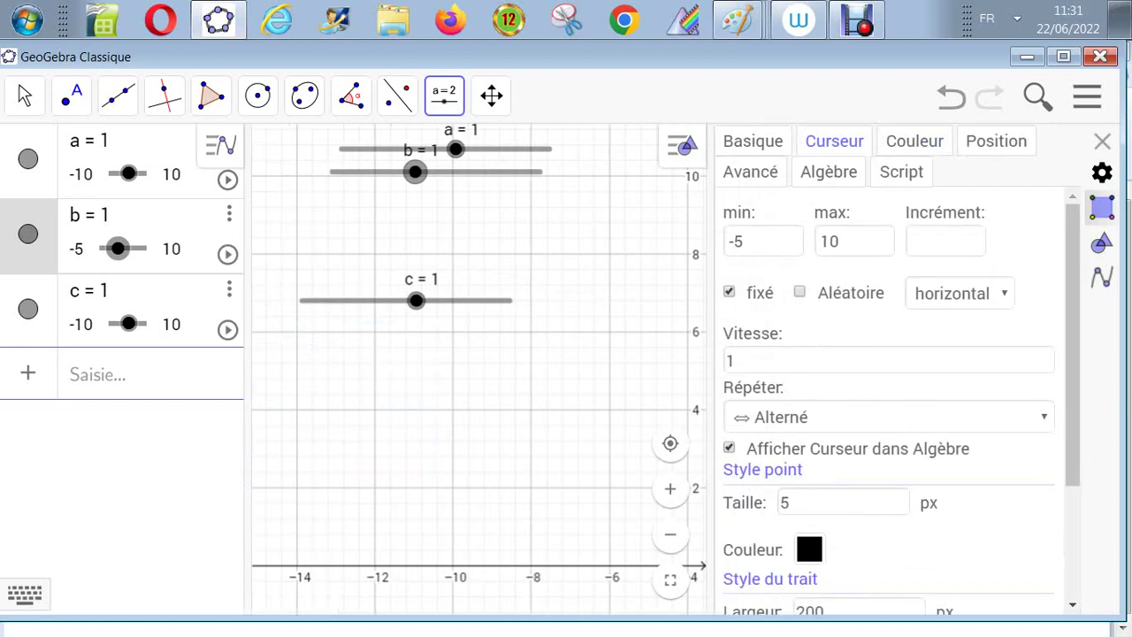
click(763, 242)
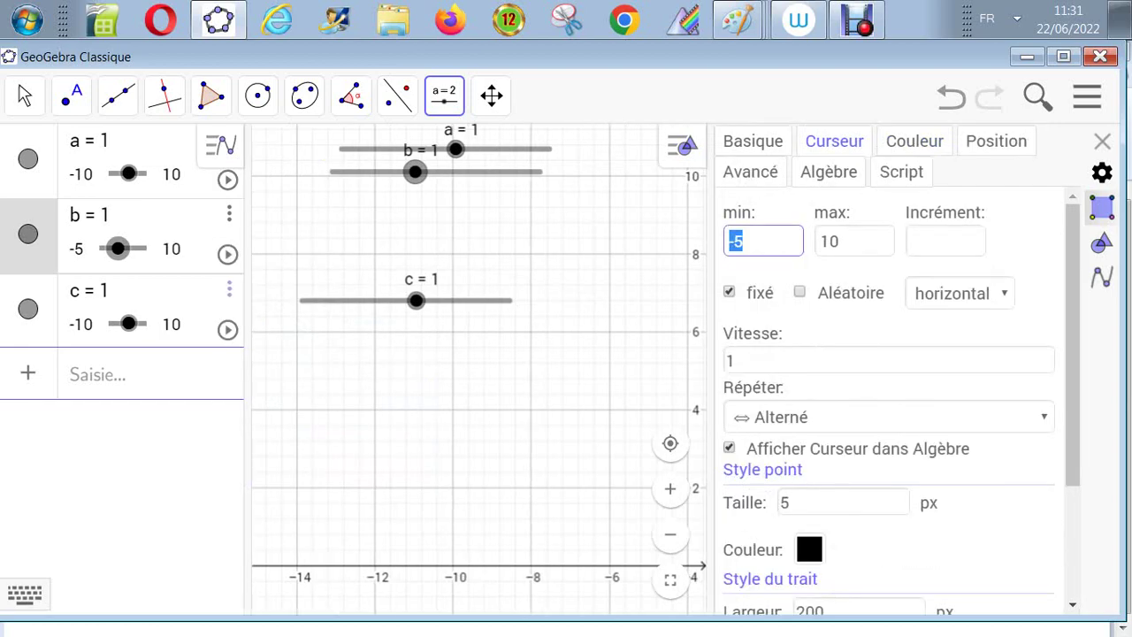
click(353, 142)
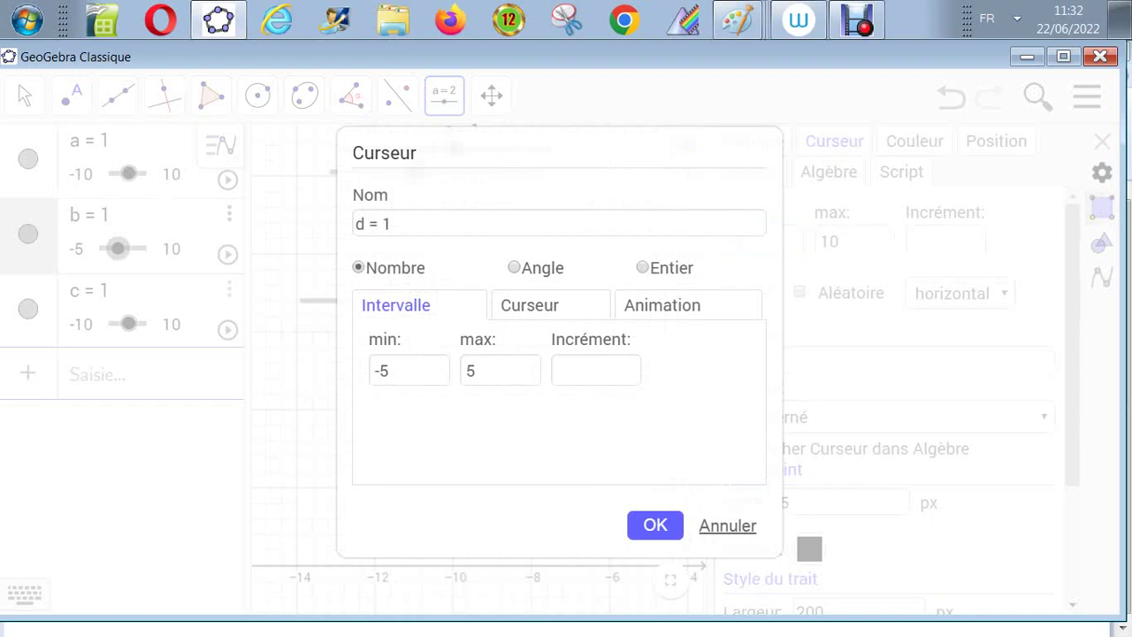
key(Escape)
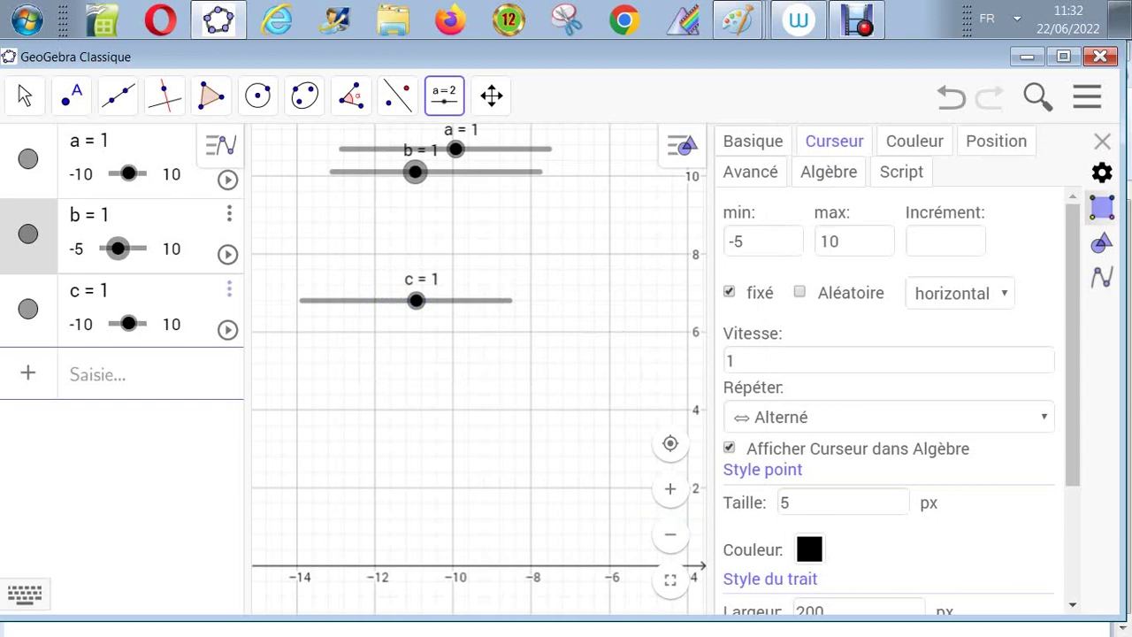
Set slider b's minimum to -10 and close the properties
click(748, 241)
key(BackSpace)
key(BackSpace)
text(-10)
click(74, 373)
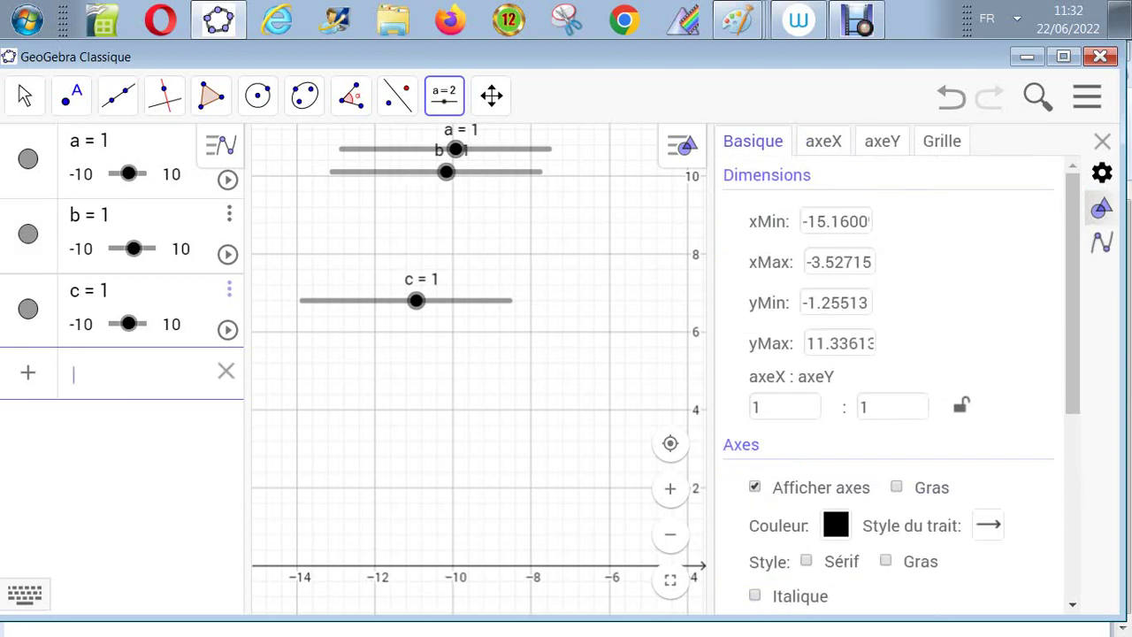
click(1102, 142)
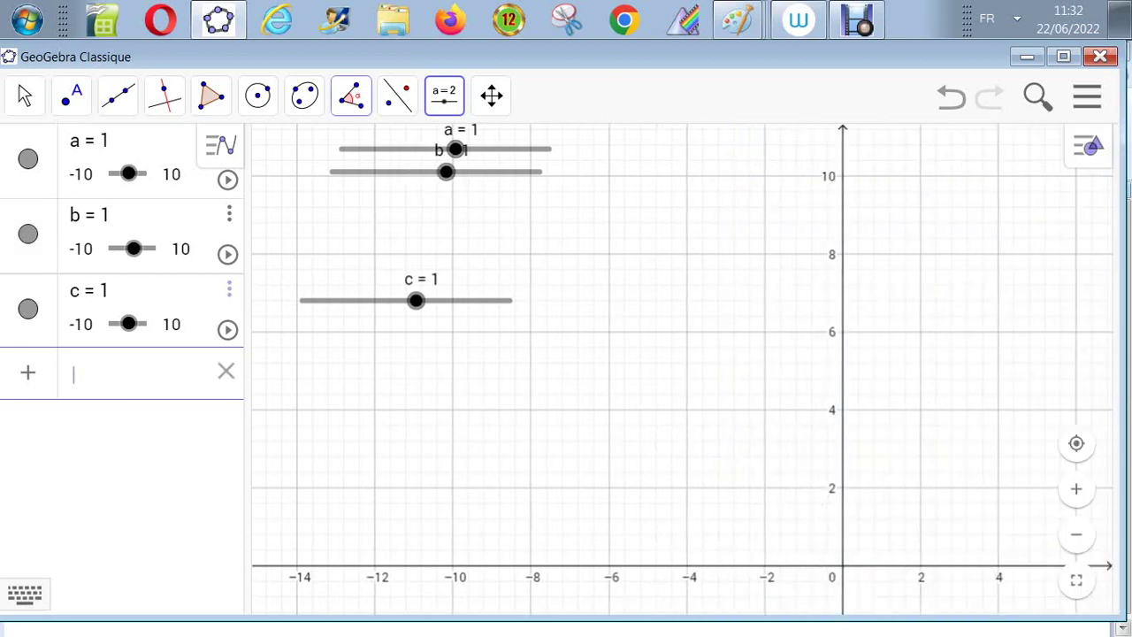
Create number slider d in the graph below slider c with minimum -10 and maximum 10
click(444, 95)
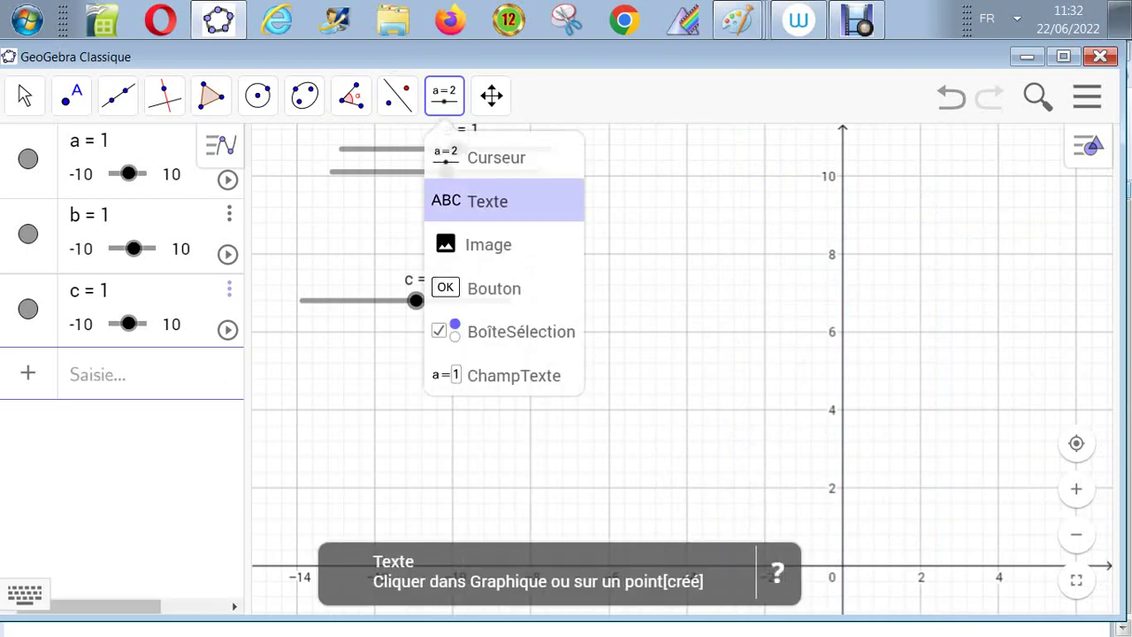
click(496, 157)
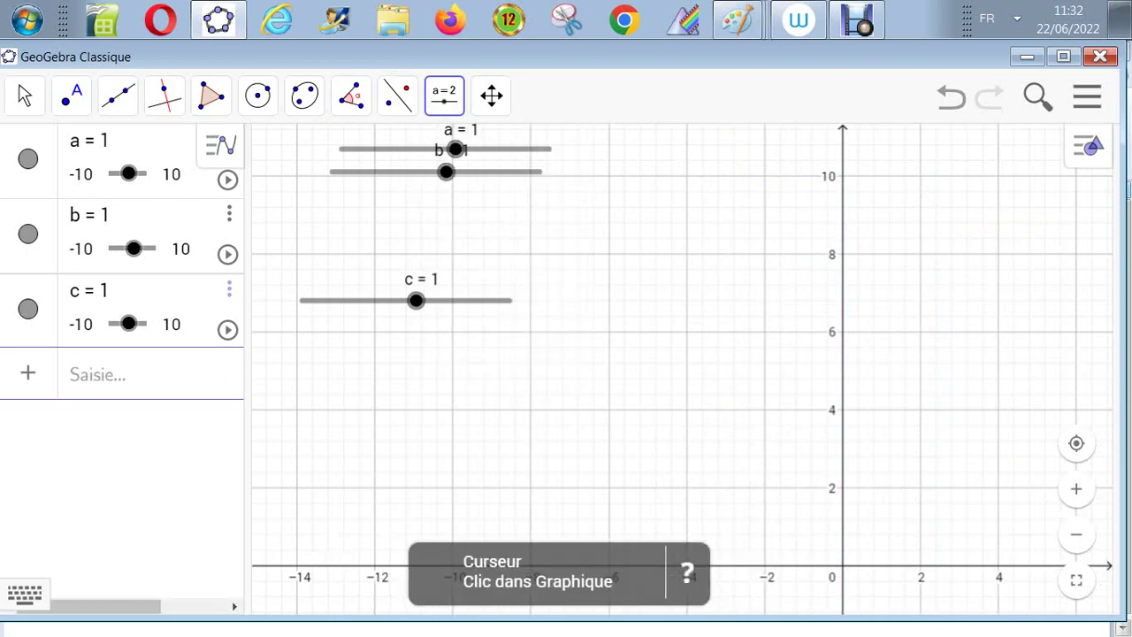
click(322, 389)
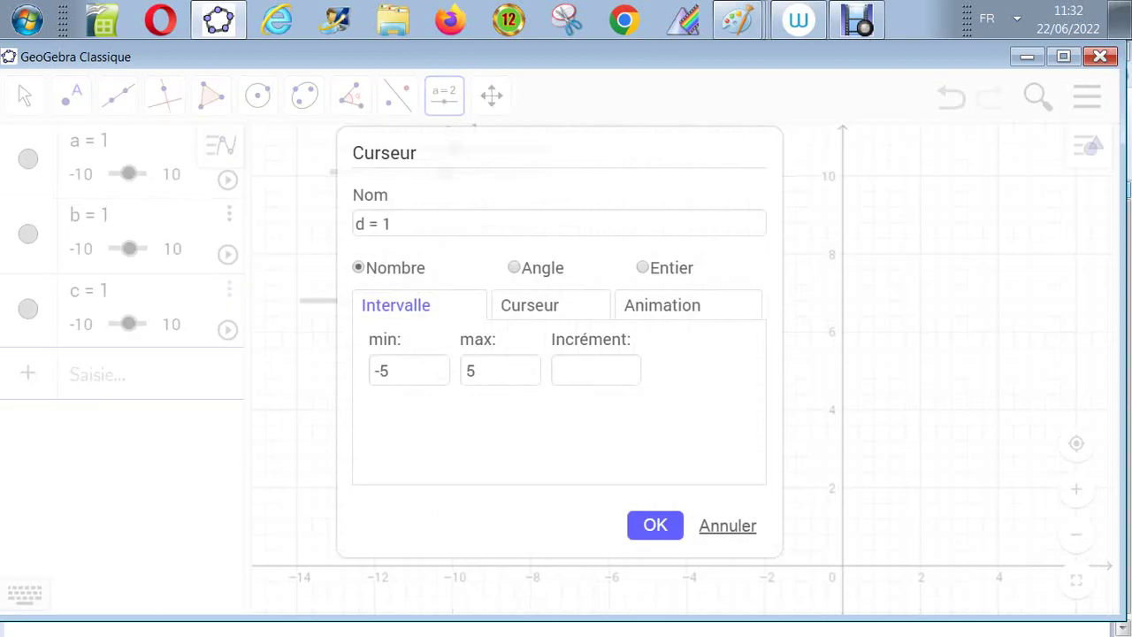
click(394, 371)
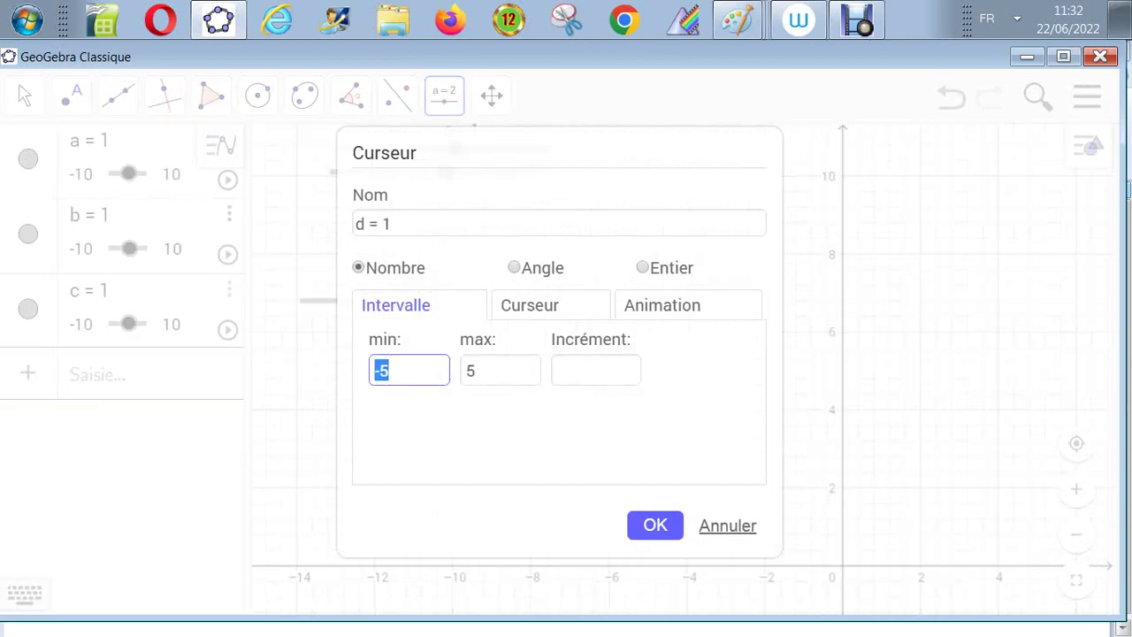
text(-10)
click(478, 370)
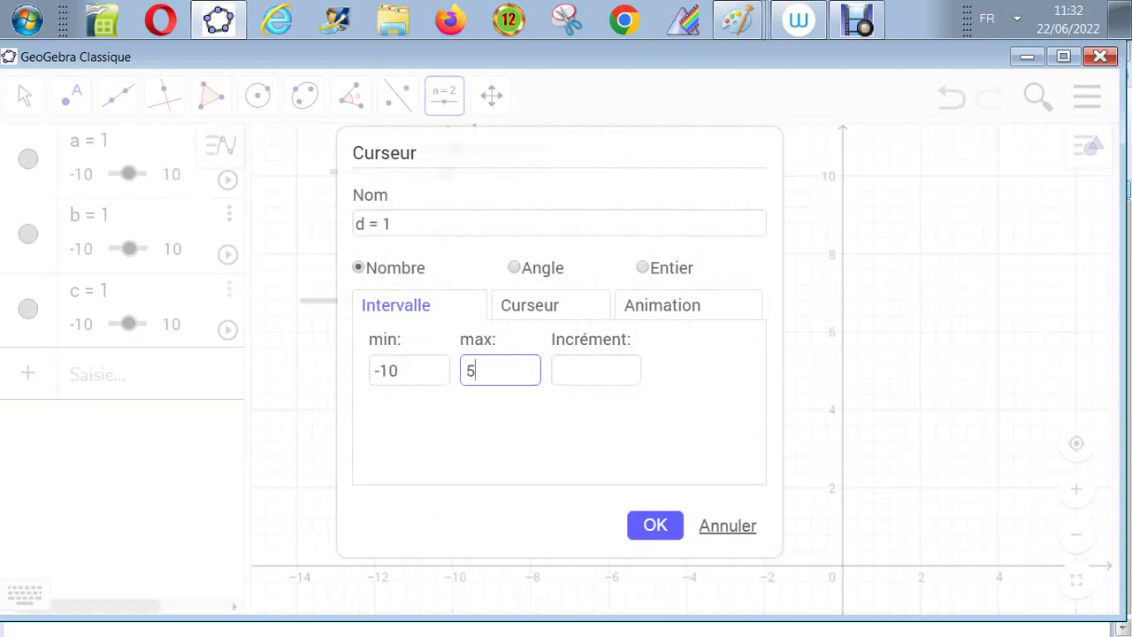
key(ctrl+a)
text(10)
click(656, 526)
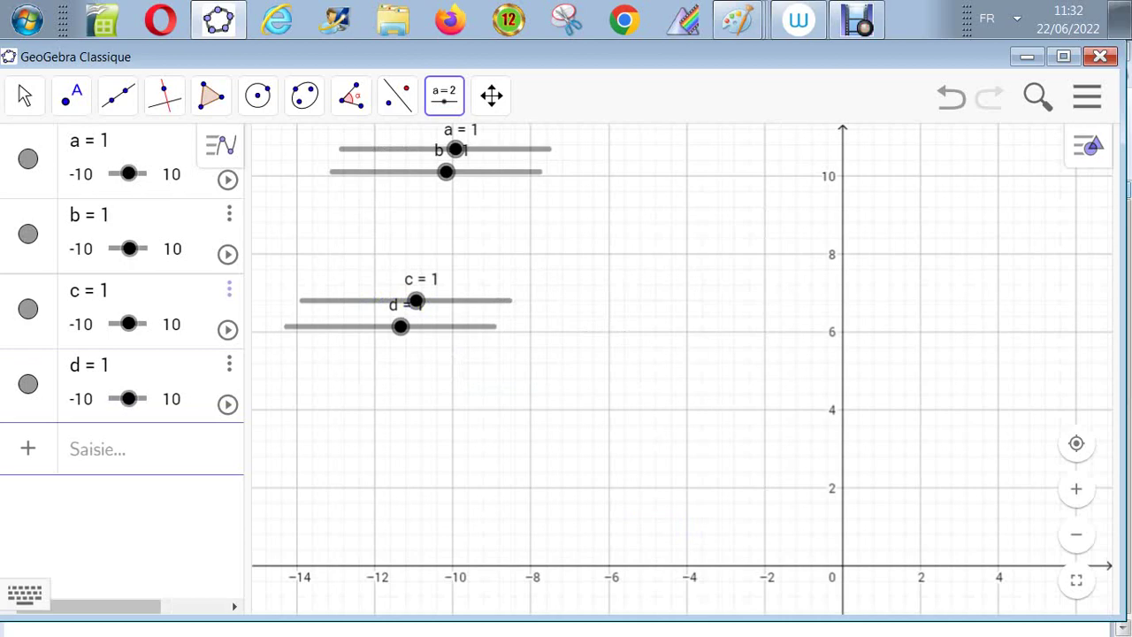
Create number slider e below slider d with minimum -10, maximum 10 and increment 1
click(444, 95)
click(505, 154)
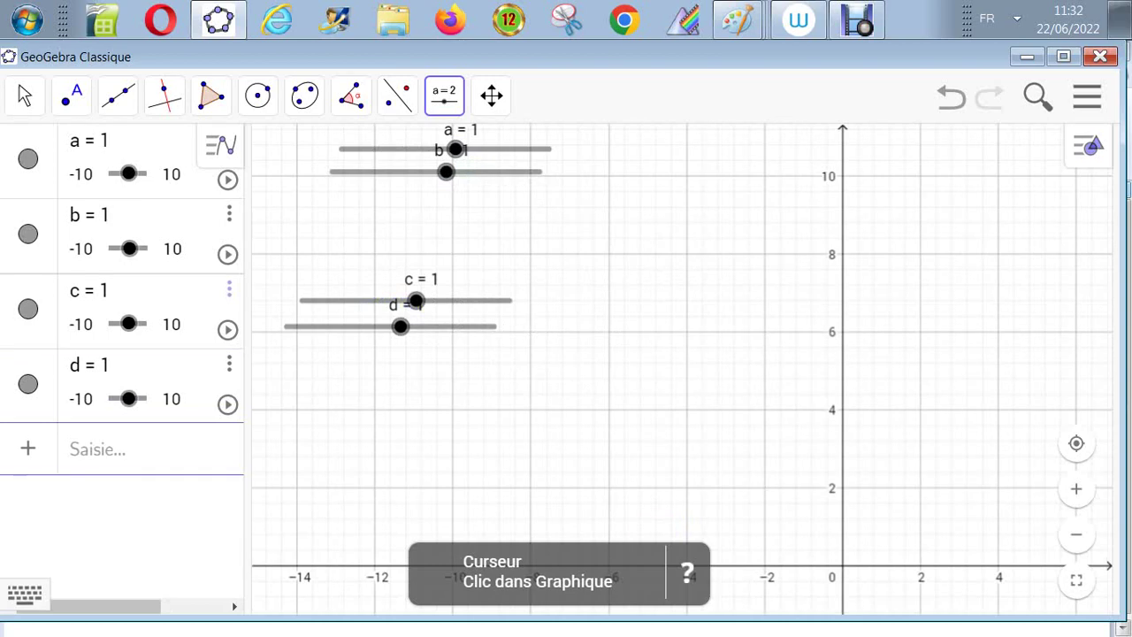
click(296, 434)
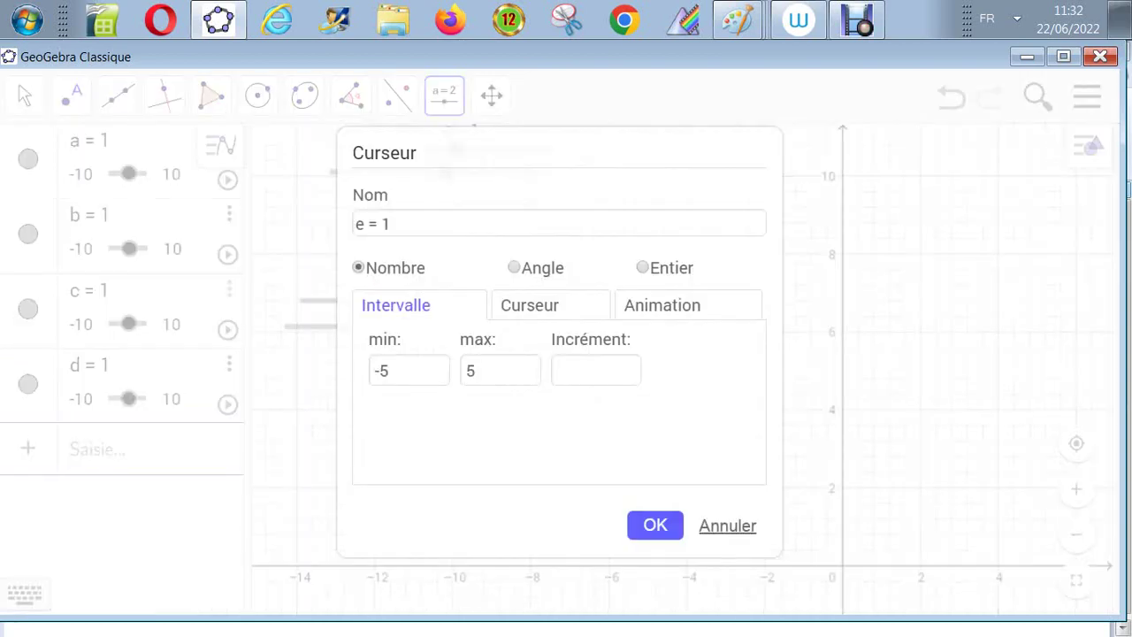
drag(392, 371, 372, 370)
text(-10)
key(Tab)
text(10)
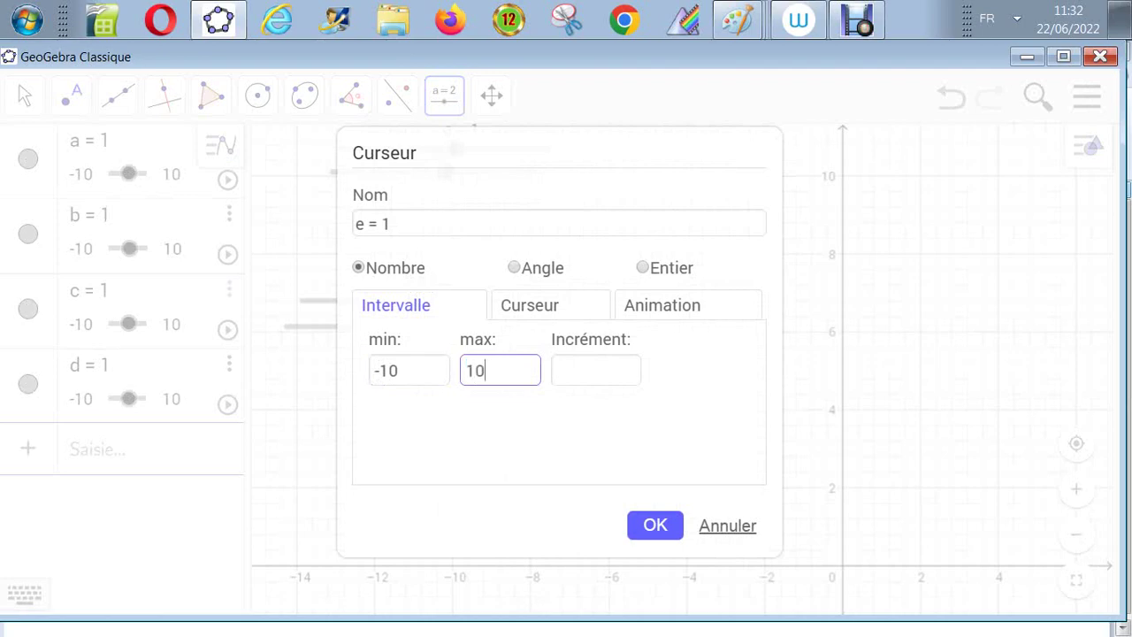
key(Tab)
text(1)
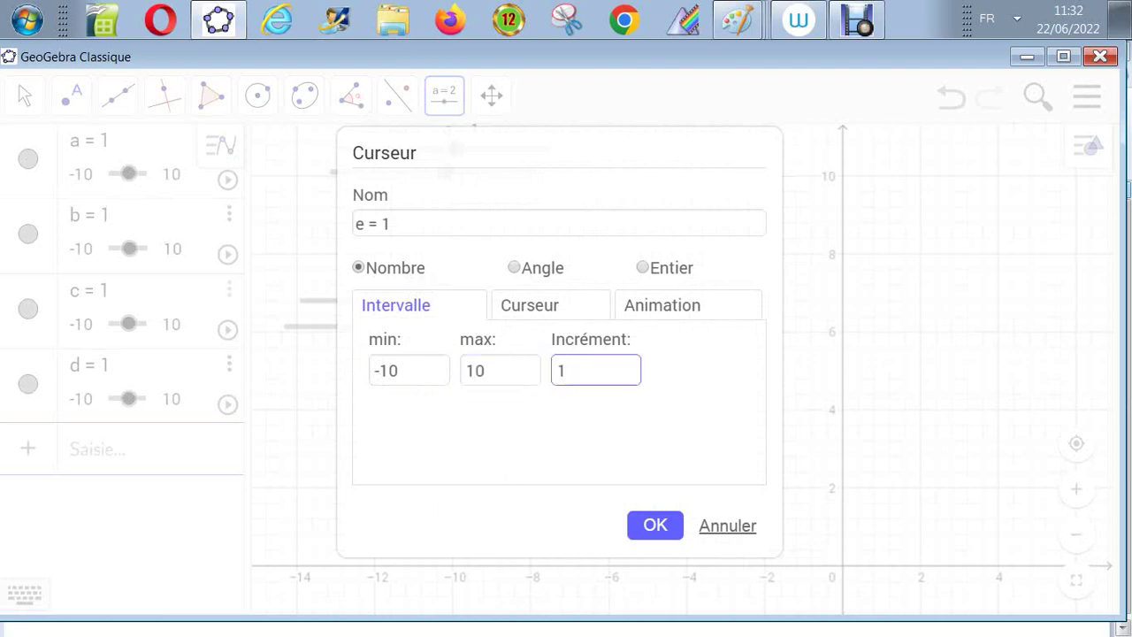
key(Return)
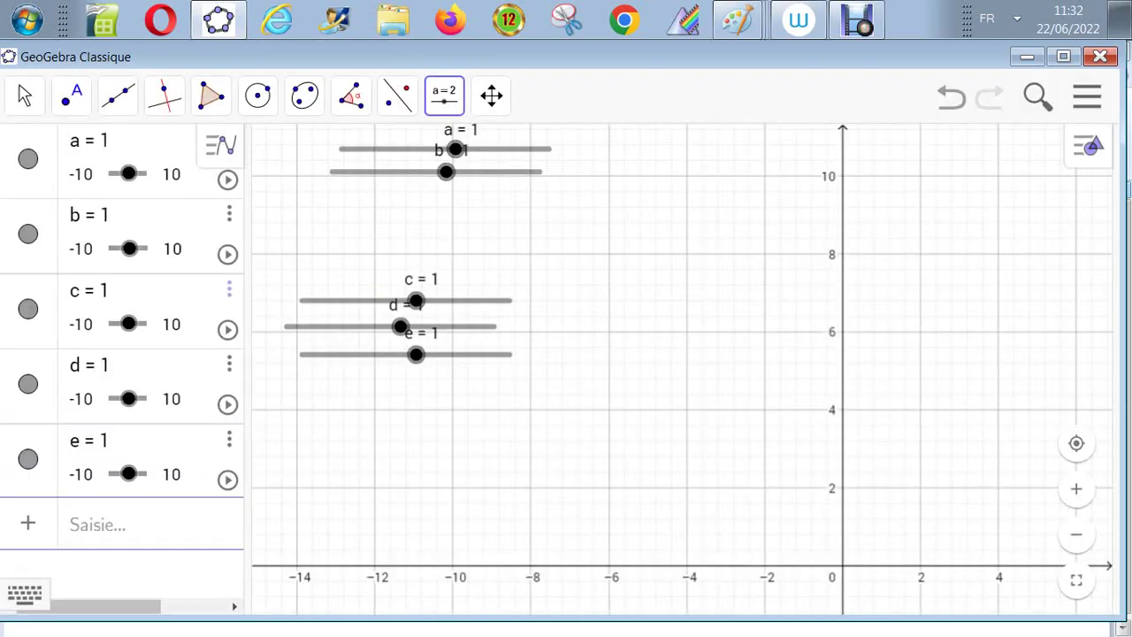
Create number slider f below slider e with minimum -10, maximum 10 and increment 1
click(299, 382)
double_click(383, 371)
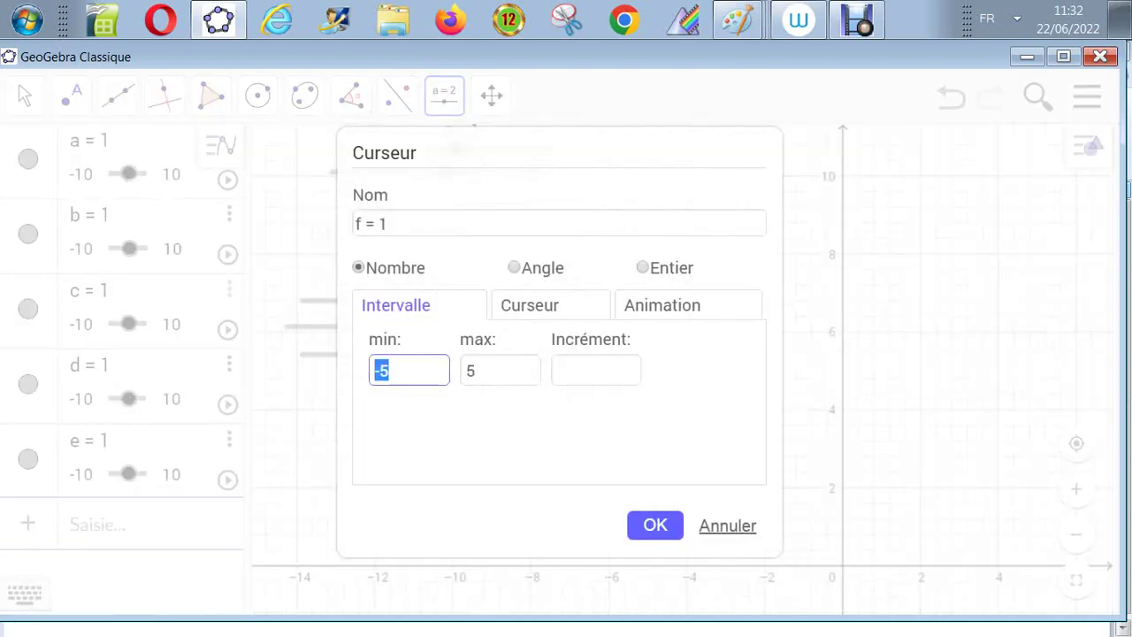
text(-10)
click(477, 370)
double_click(471, 371)
text(10)
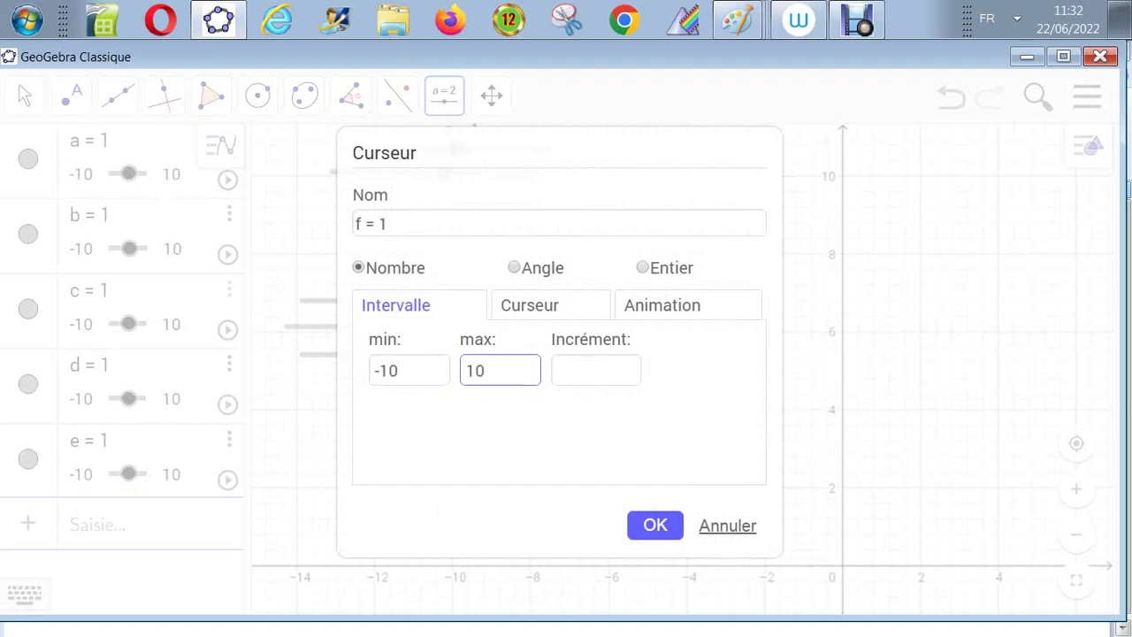
key(Tab)
text(1)
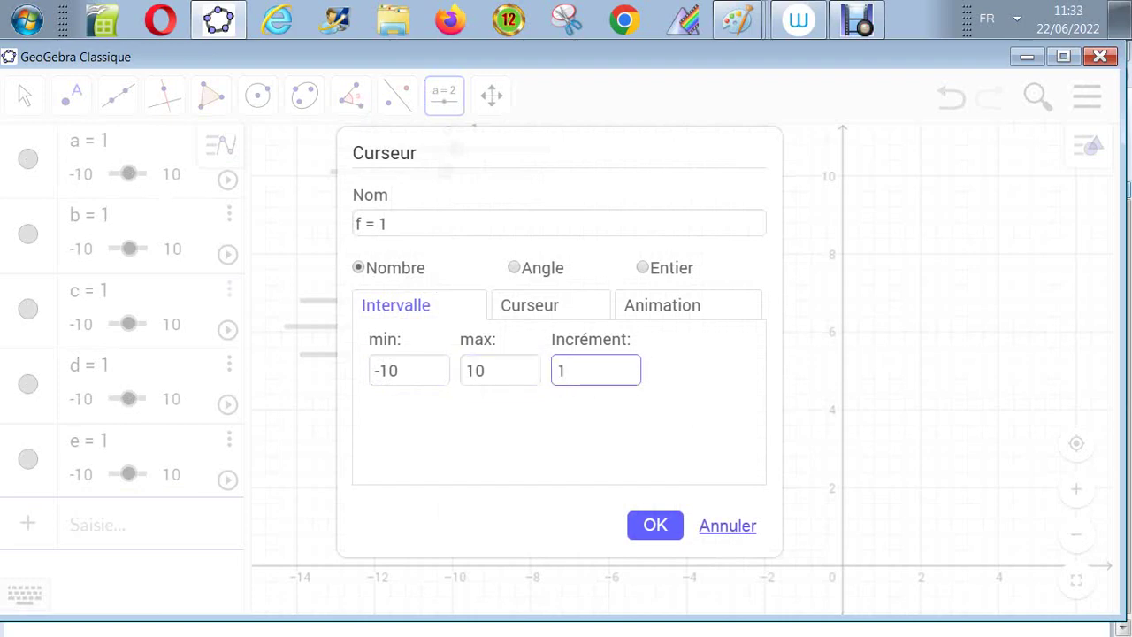
key(Return)
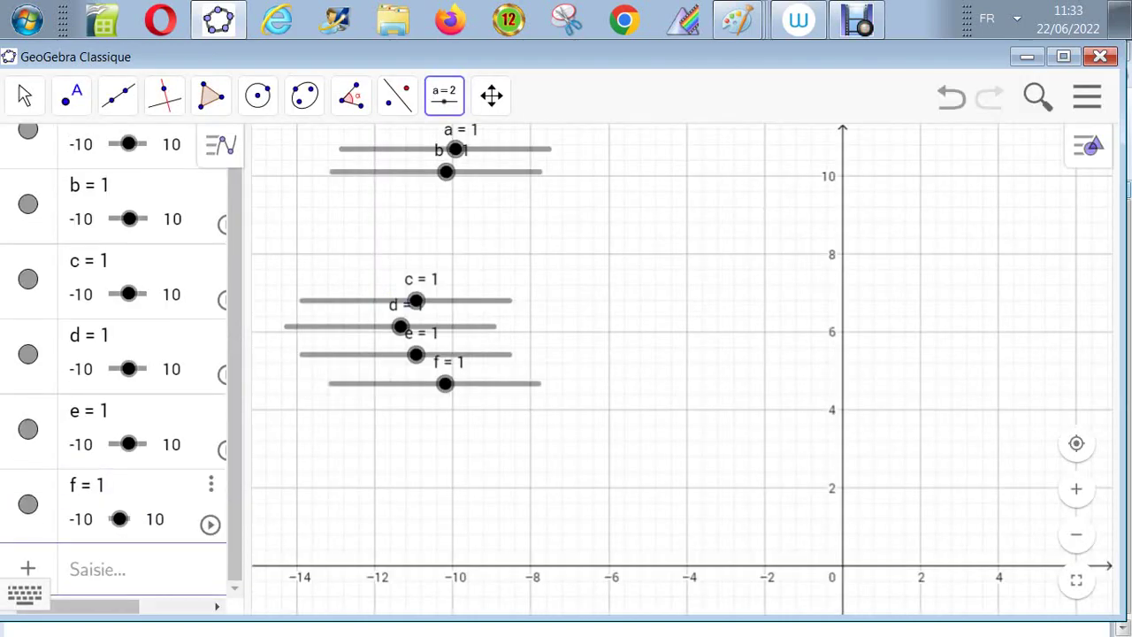
key(ctrl+shift+e)
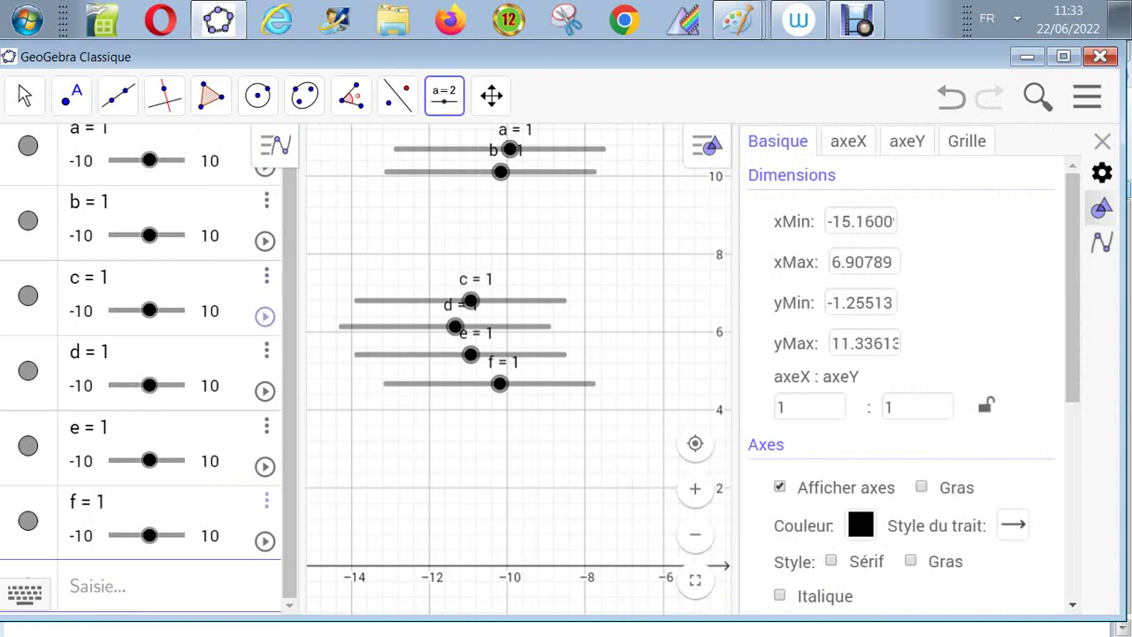
click(1102, 142)
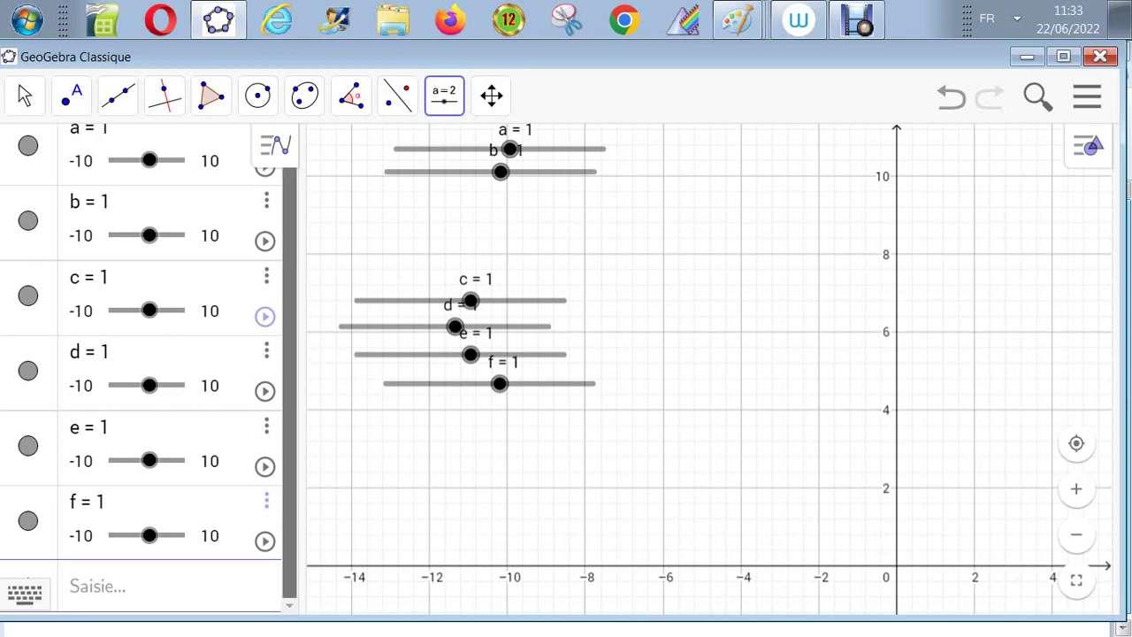
Define point A = (a, b) from the first two sliders
click(99, 586)
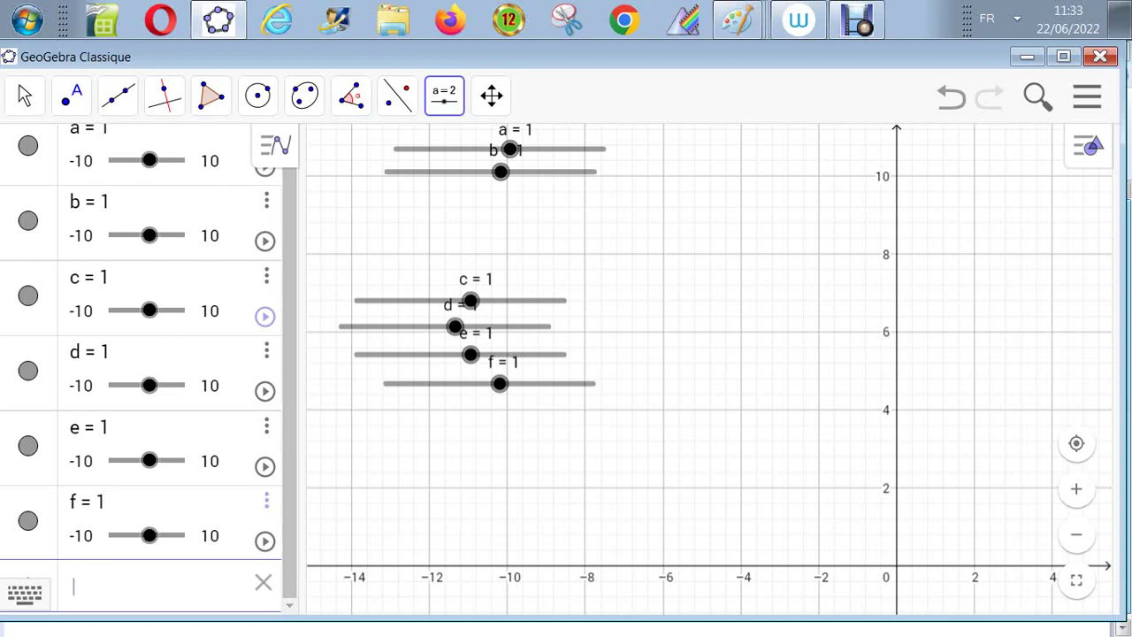
text(a)
key(BackSpace)
text(A = ()
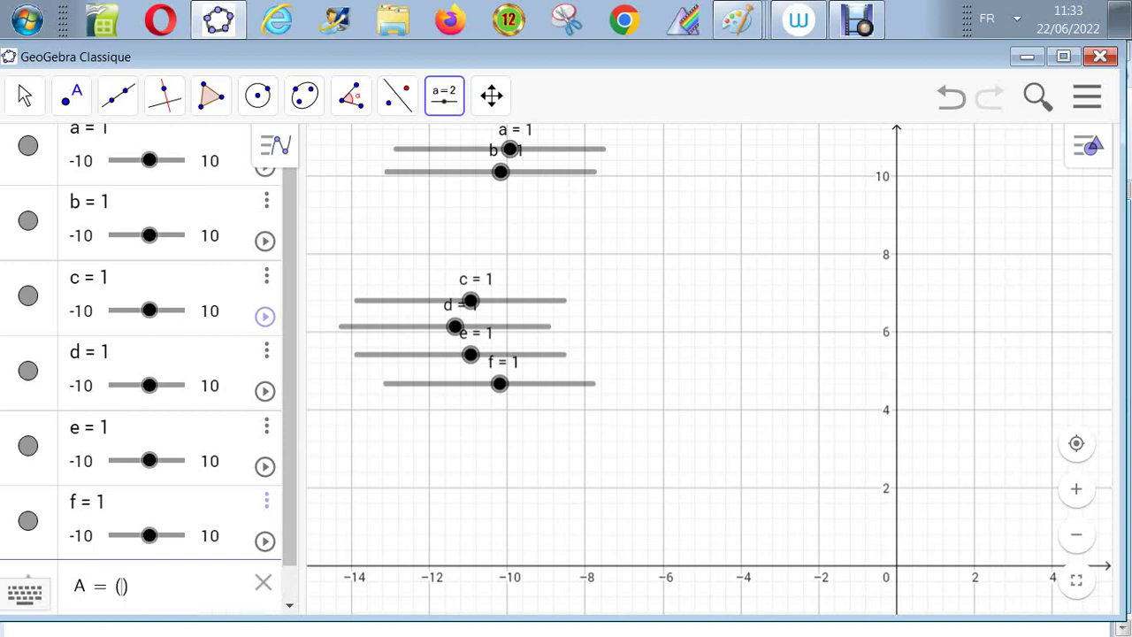
text(a, b)
key(Return)
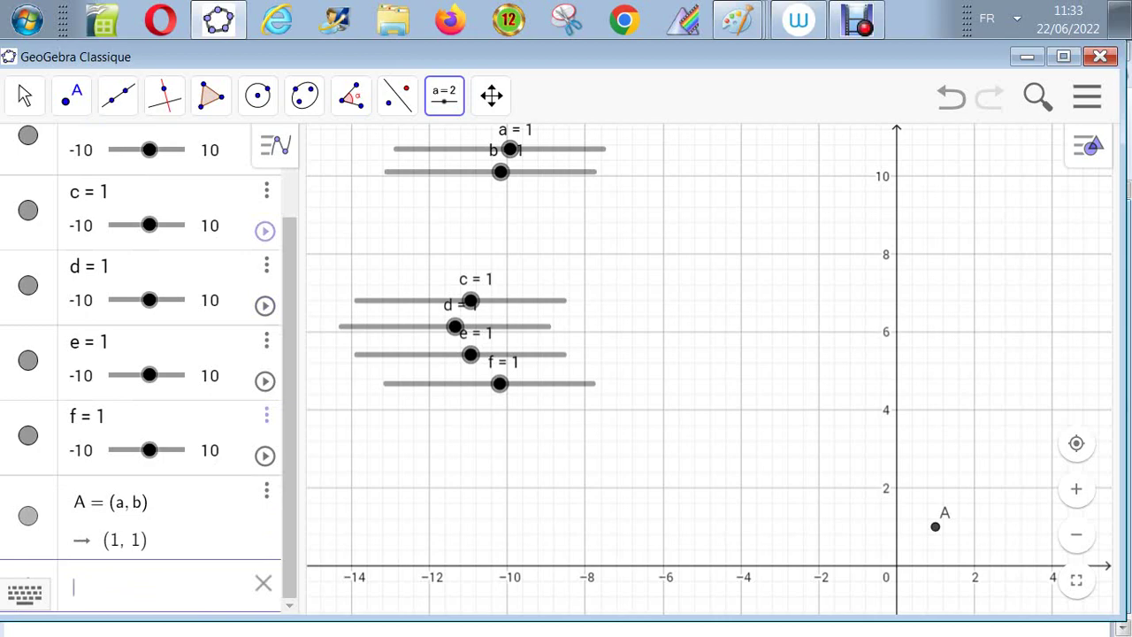
Define point B = (c, d) from sliders c and d
text(B()
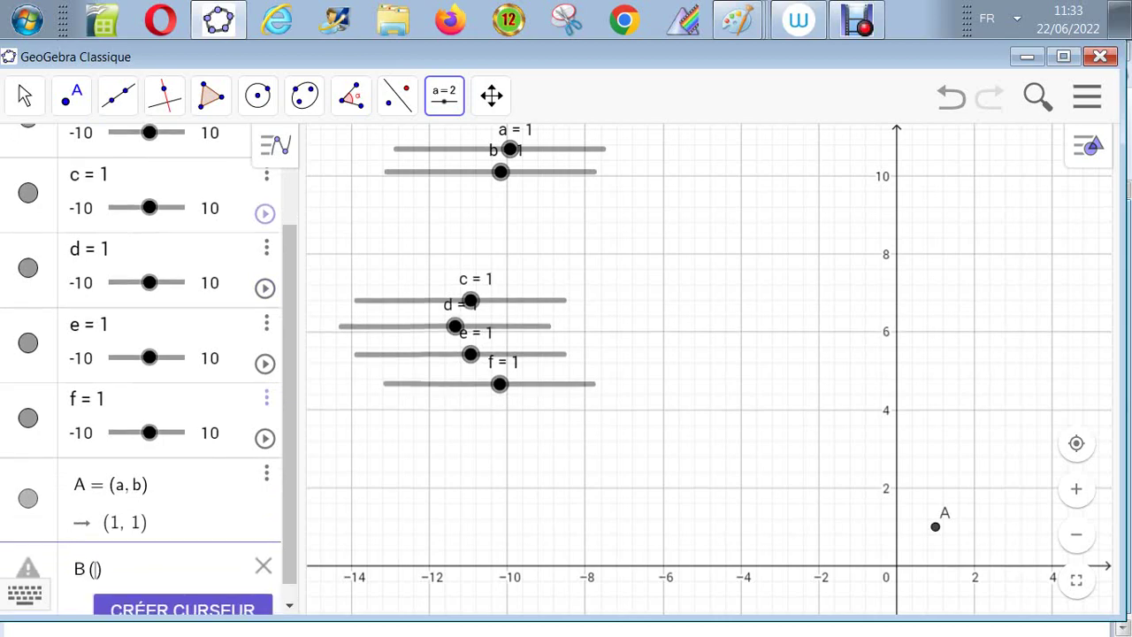
text(c)
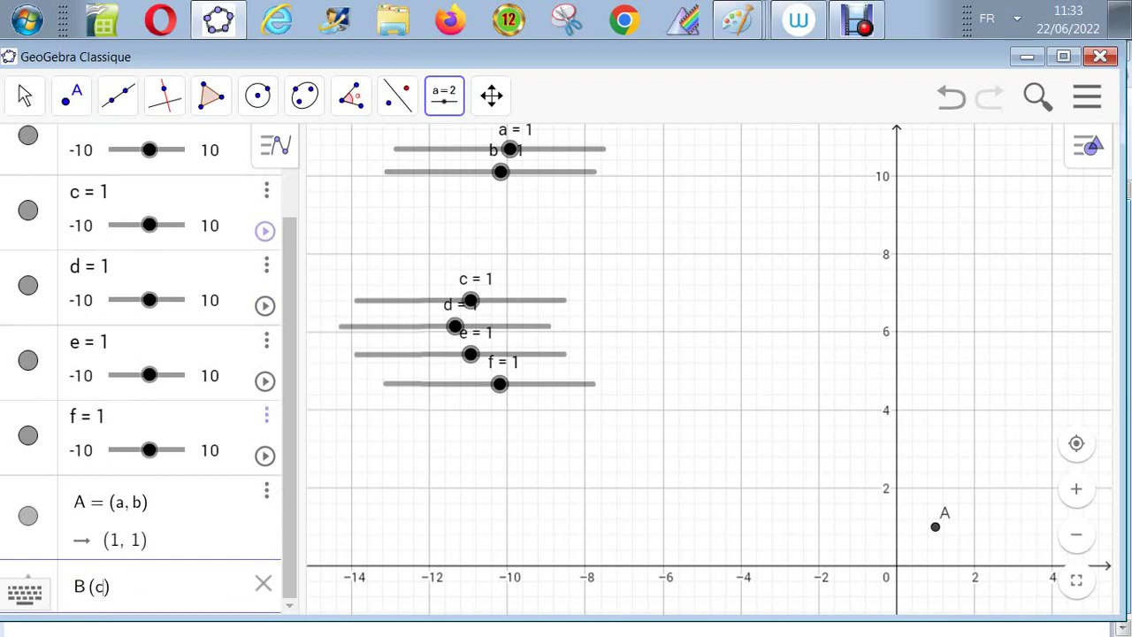
text(,d)
key(Return)
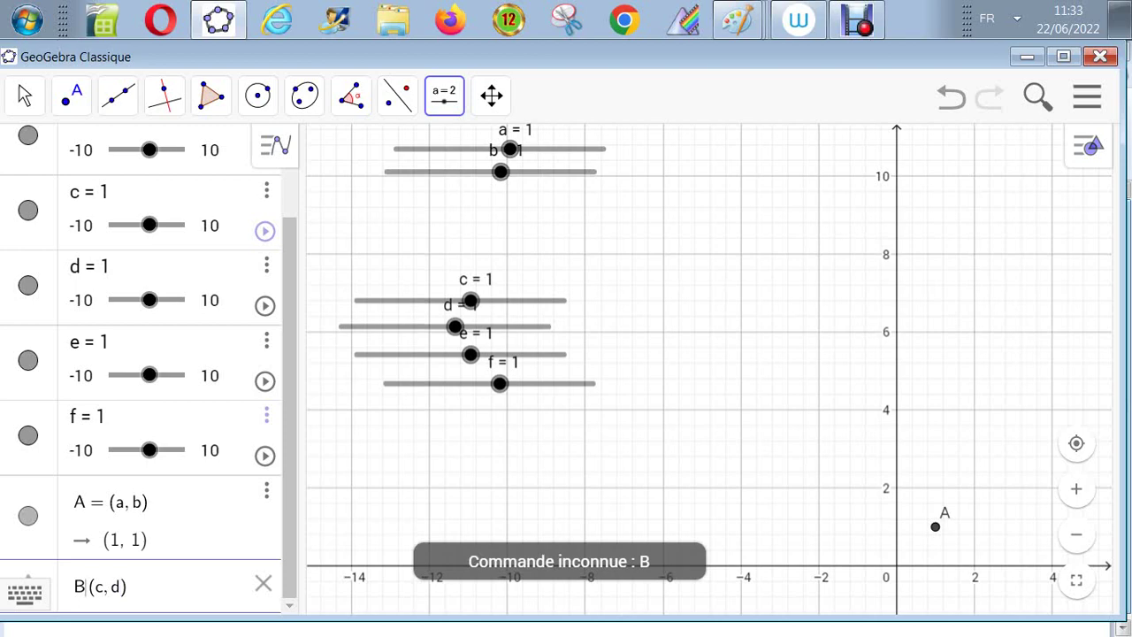
text(=)
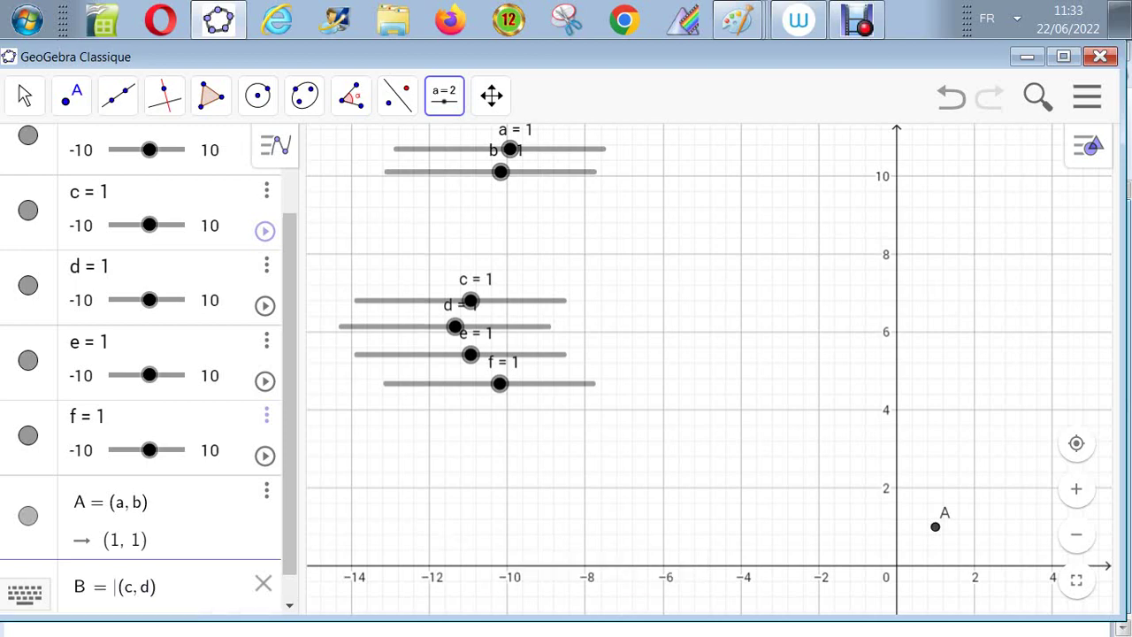
key(Return)
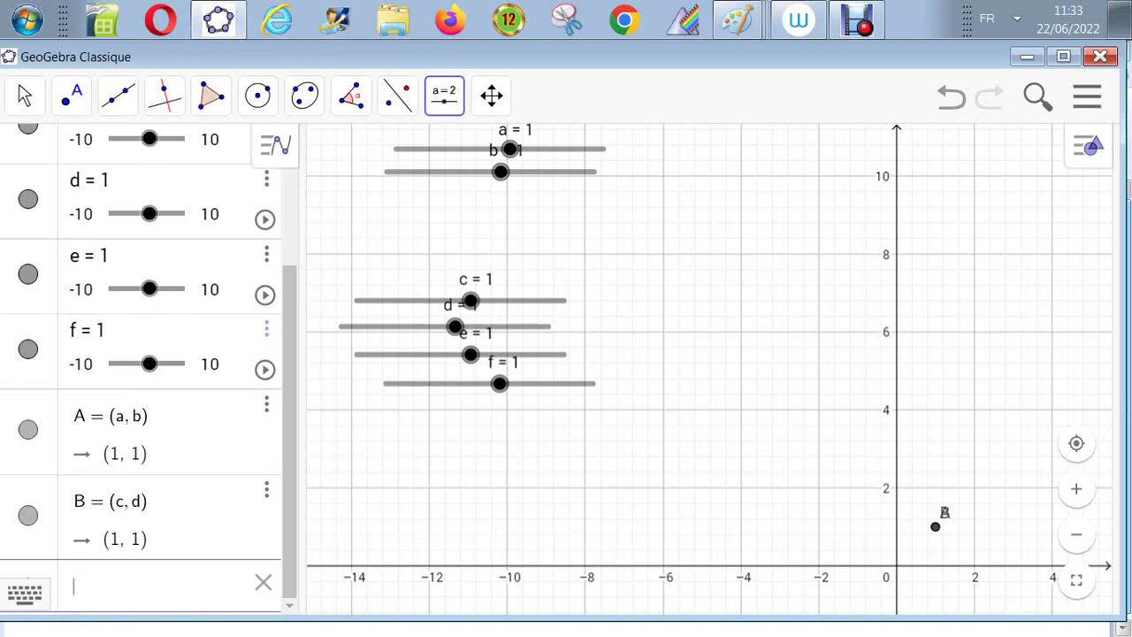
Define point C = (e, f) from sliders e and f
text(C = )
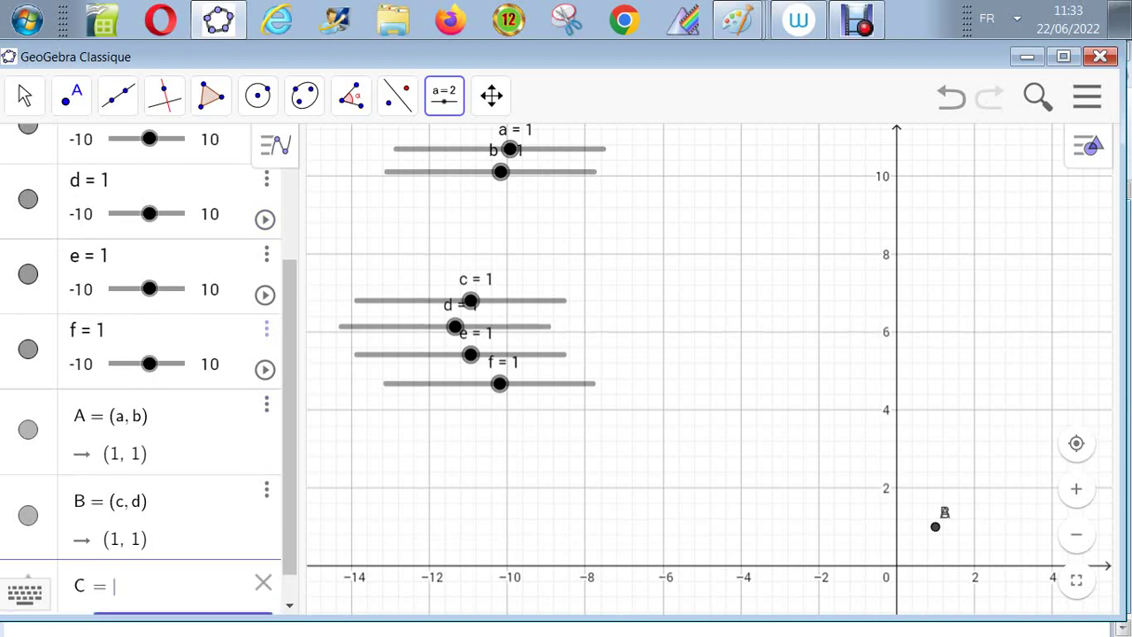
text(()
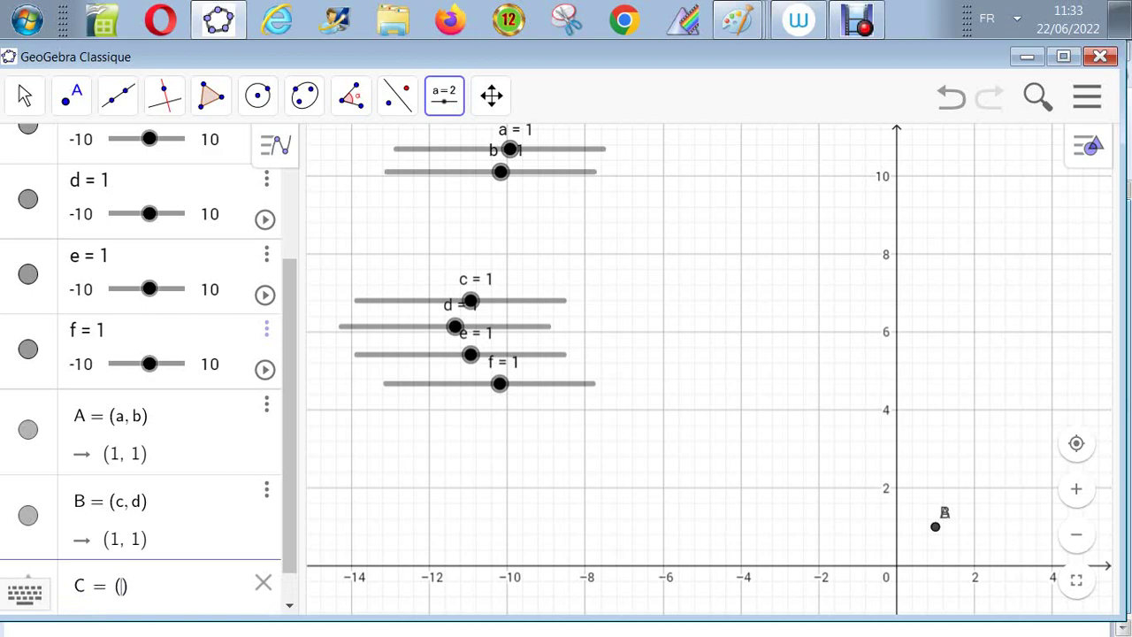
text(e,f)
key(Return)
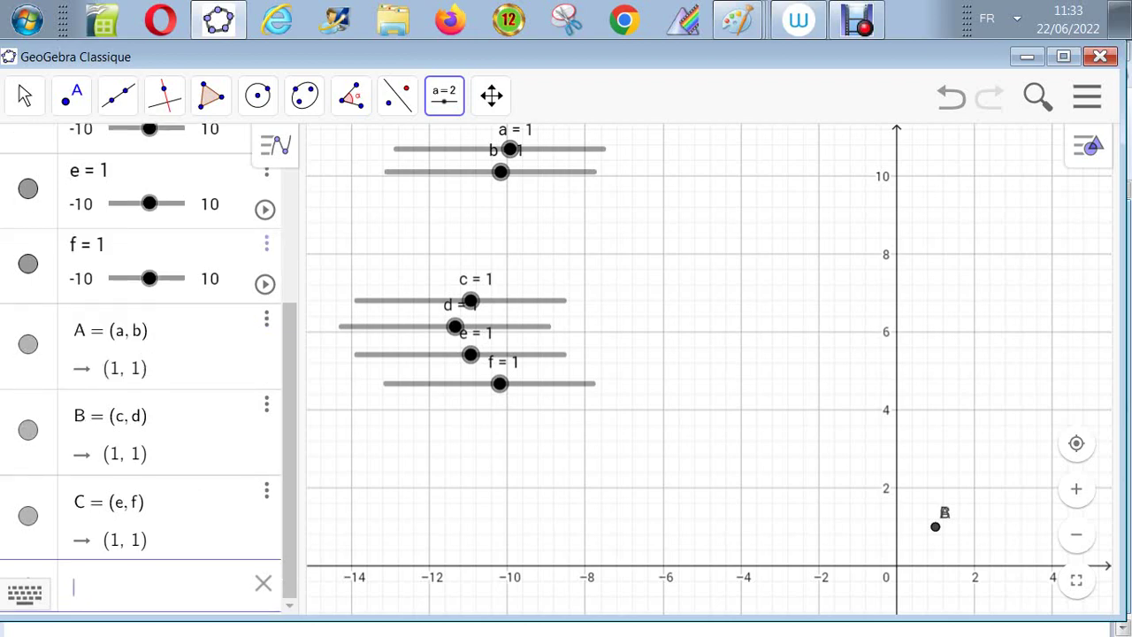
Set slider b to -1 and slider a to 2.9 in the graph so that point A separates from point B
drag(495, 150, 421, 165)
drag(509, 148, 480, 171)
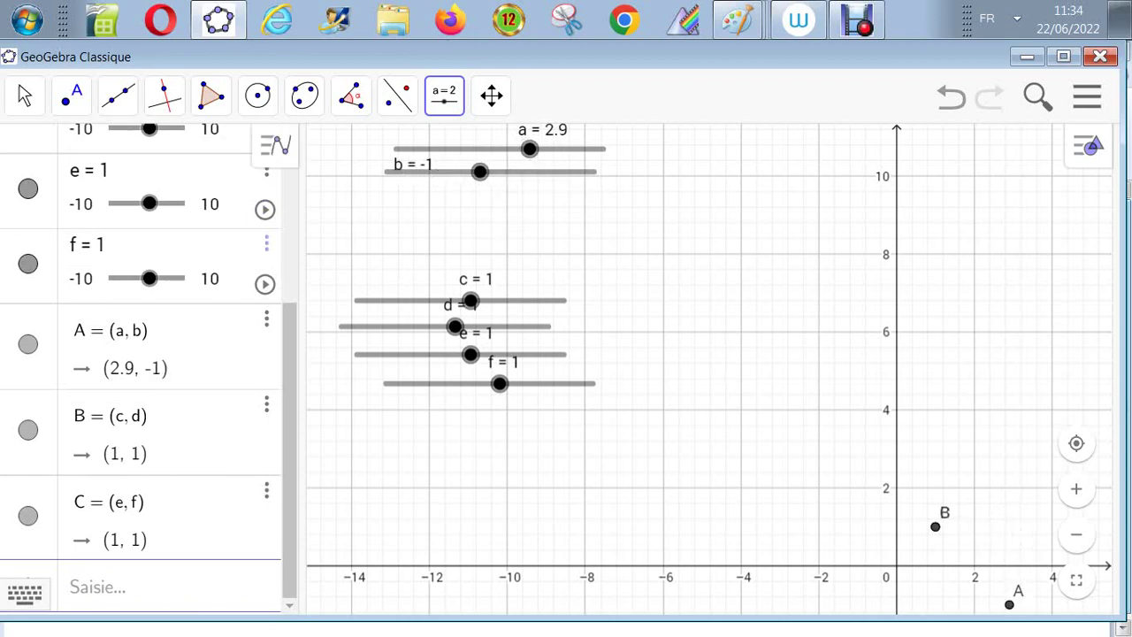
click(491, 95)
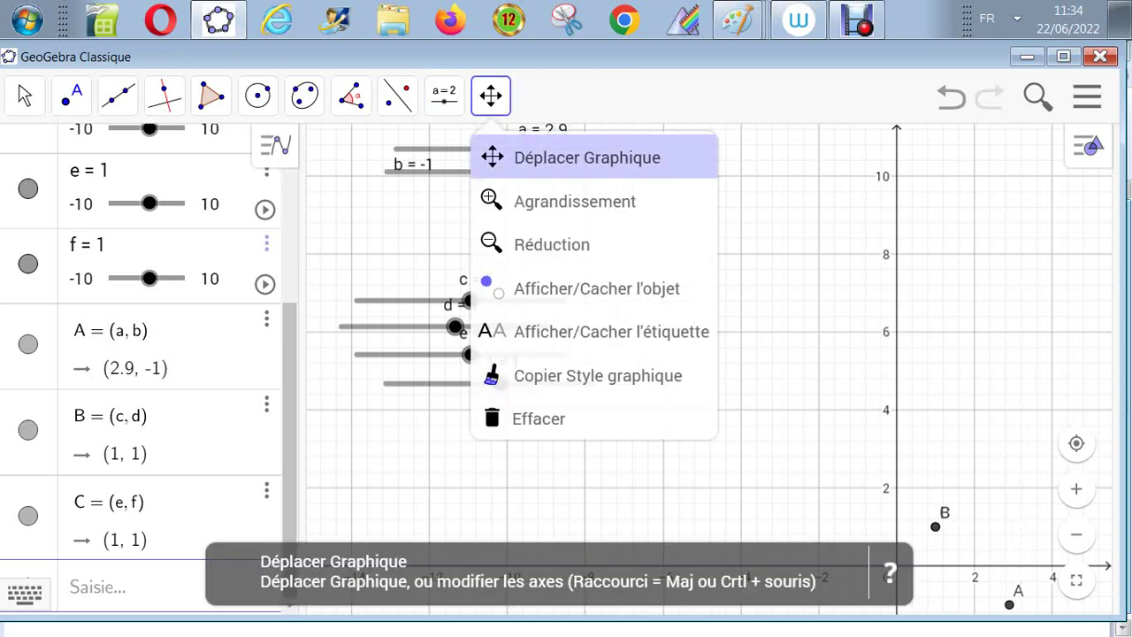
click(548, 157)
drag(708, 354, 698, 283)
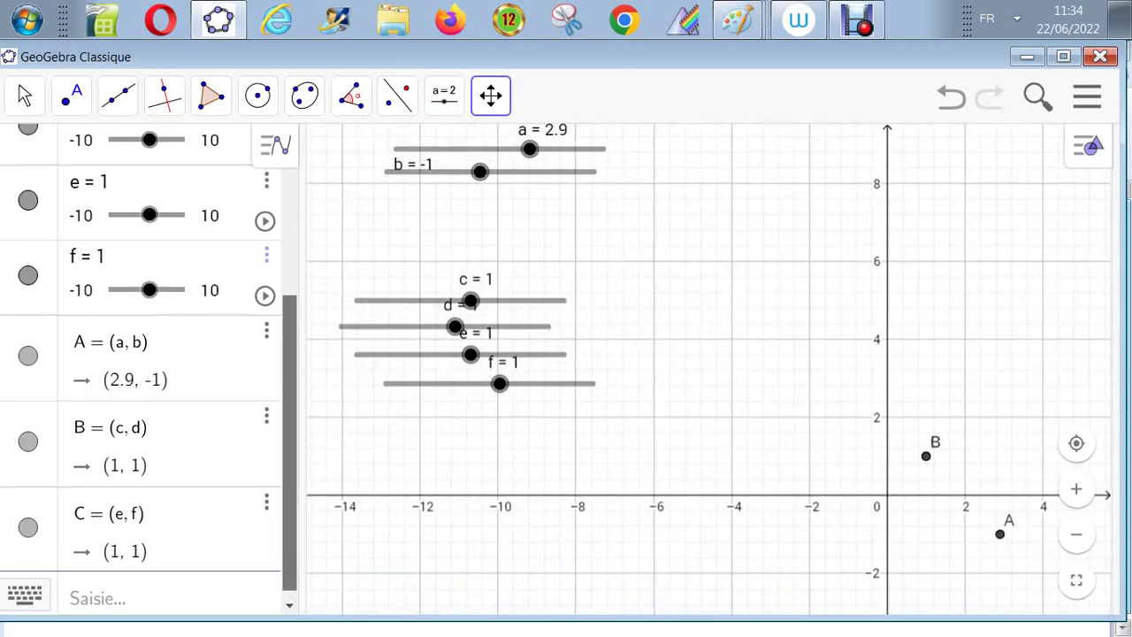
Hide sliders a, b and c from the graph
scroll(148, 367, up, 3)
click(27, 158)
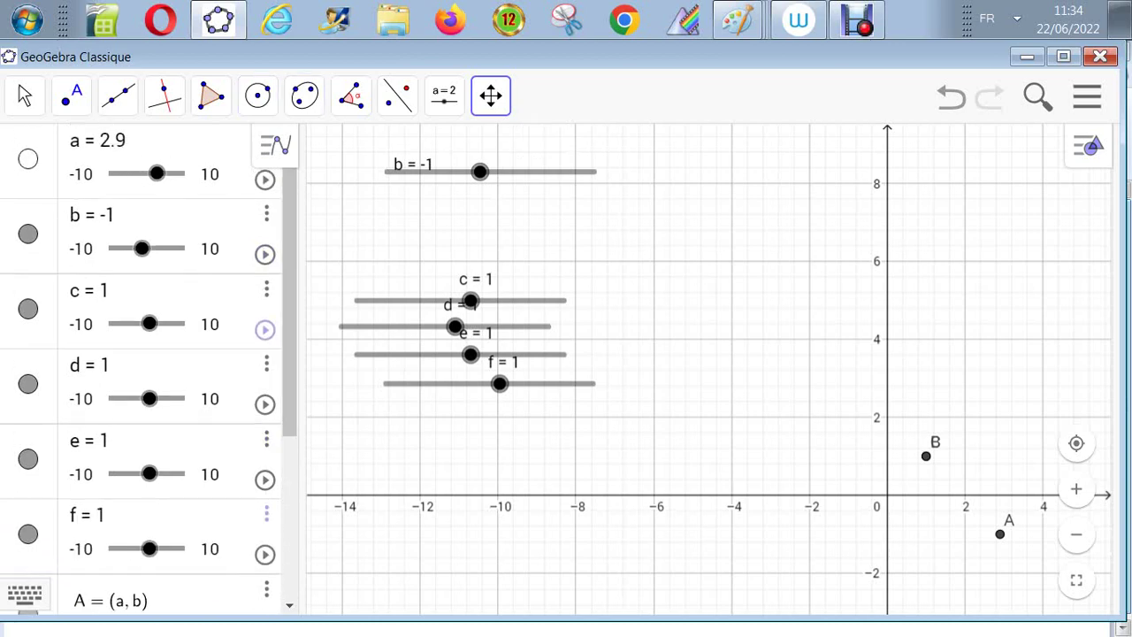
click(28, 234)
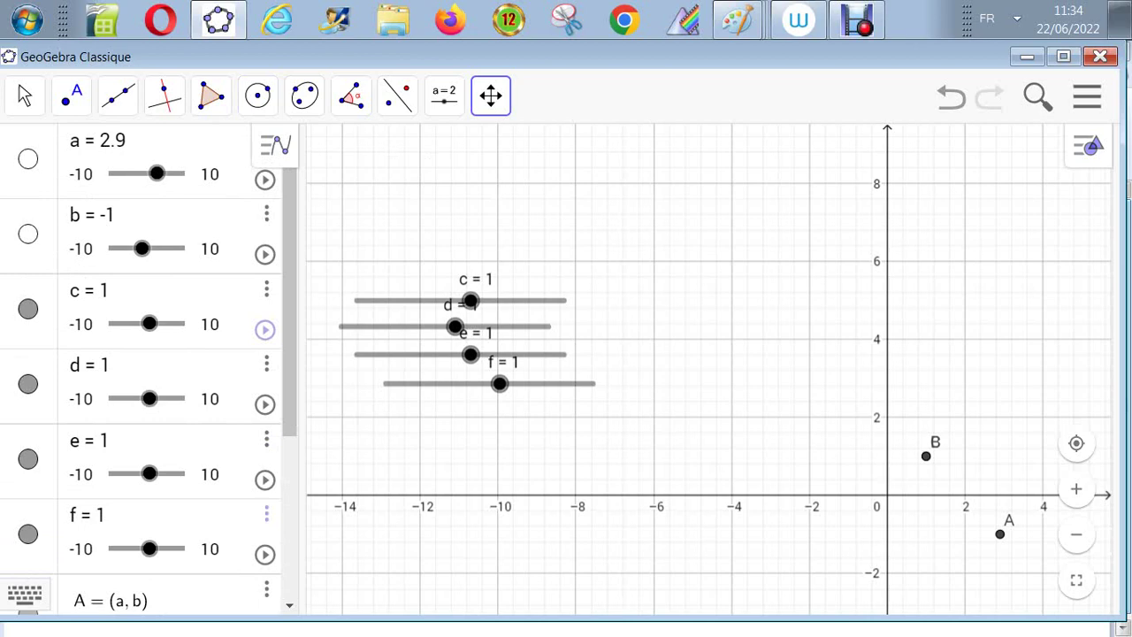
click(27, 308)
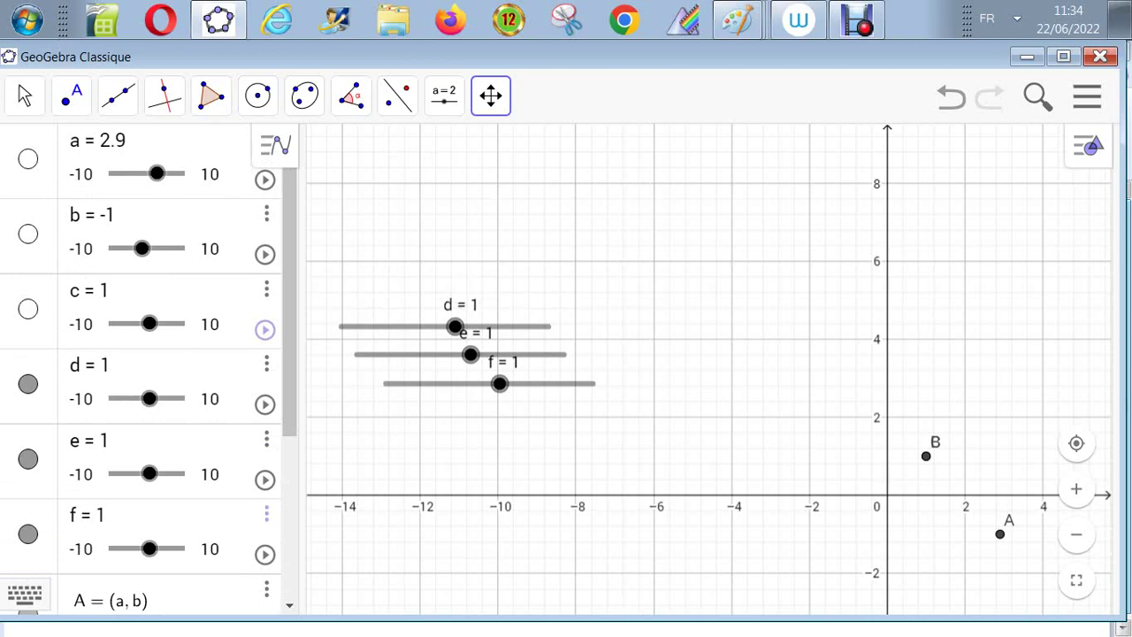
Reposition point A by setting slider a to 3.74 and slider b to -3.88 in the algebra list
drag(157, 174, 186, 173)
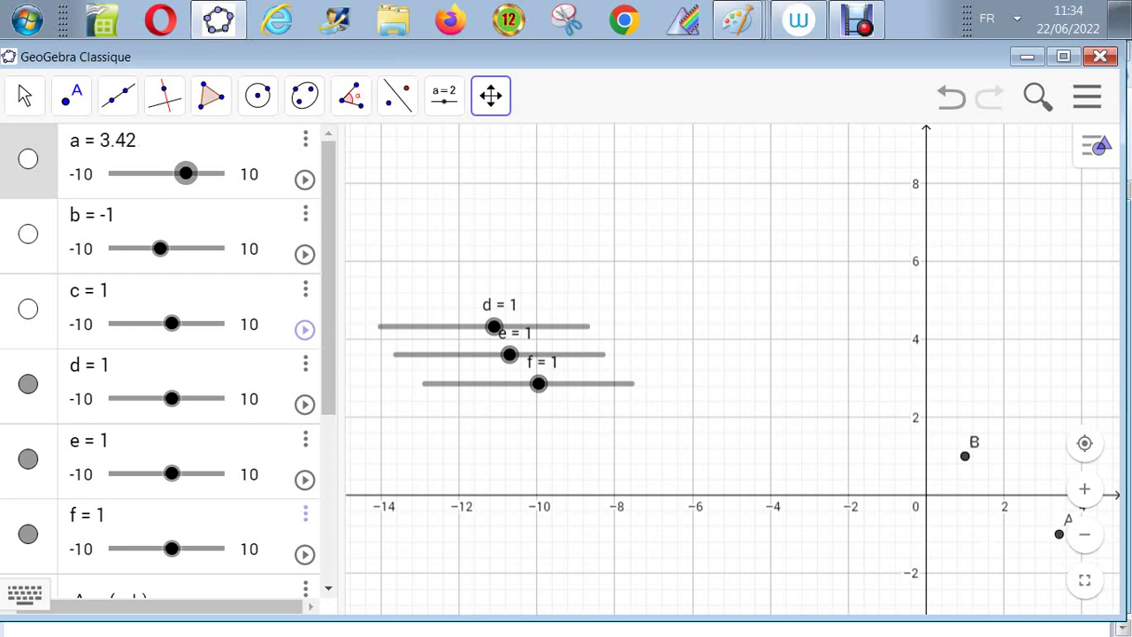
right_click(164, 174)
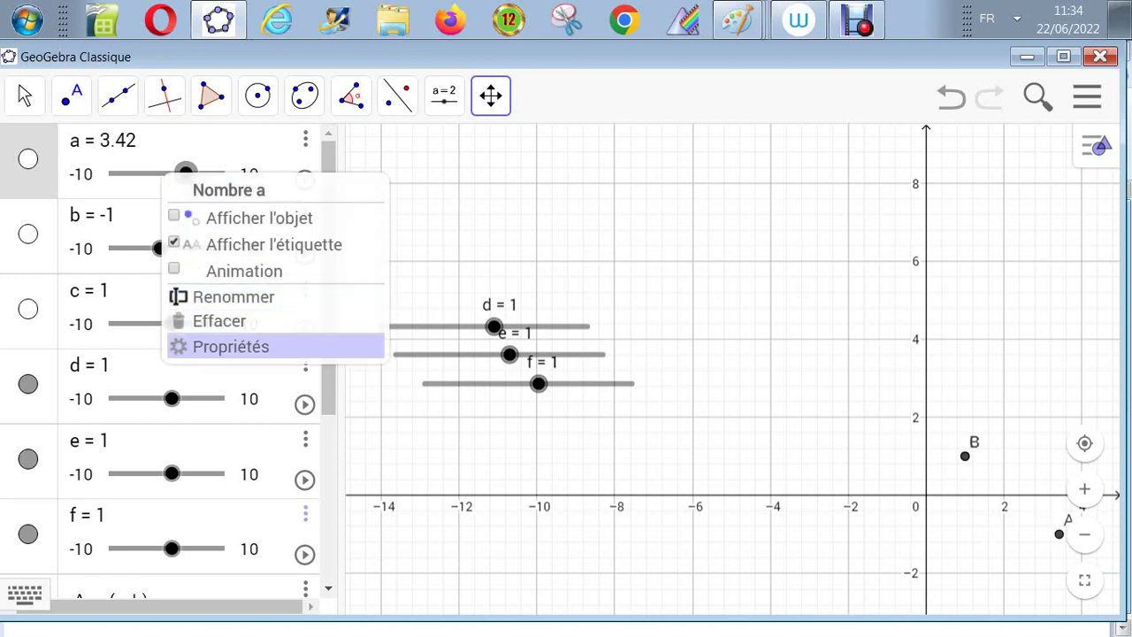
click(230, 346)
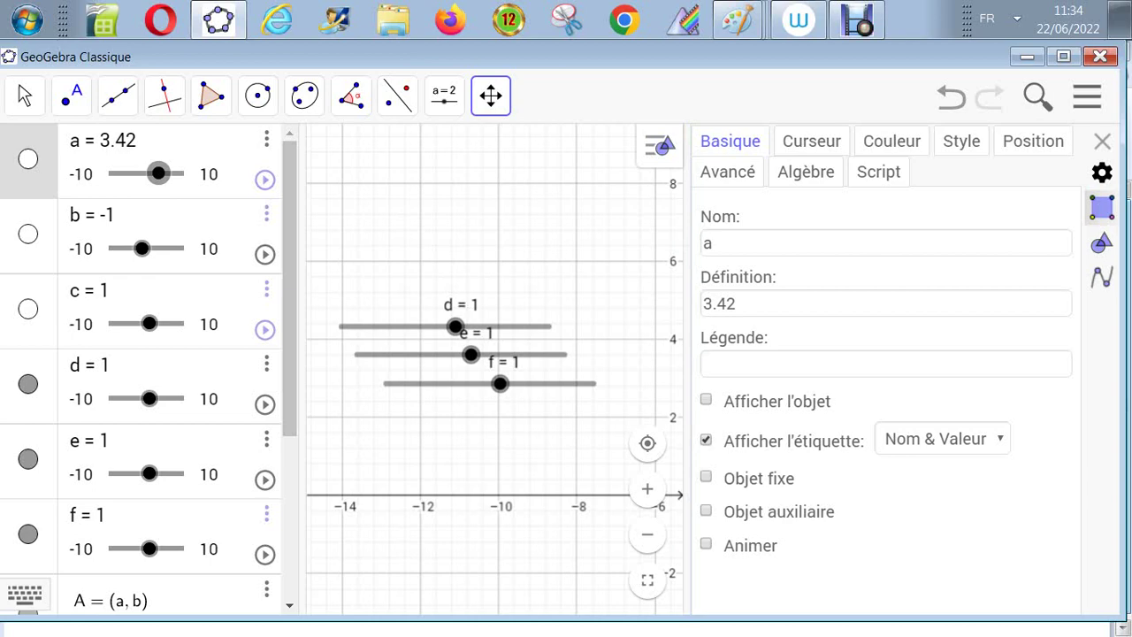
drag(688, 353, 1116, 354)
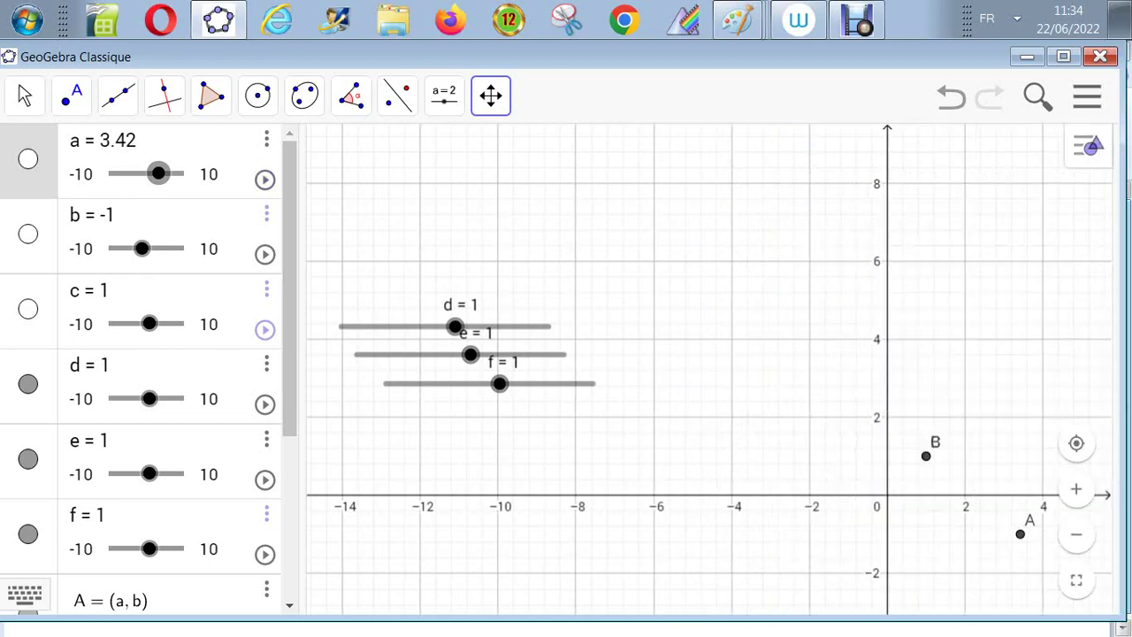
drag(159, 173, 188, 174)
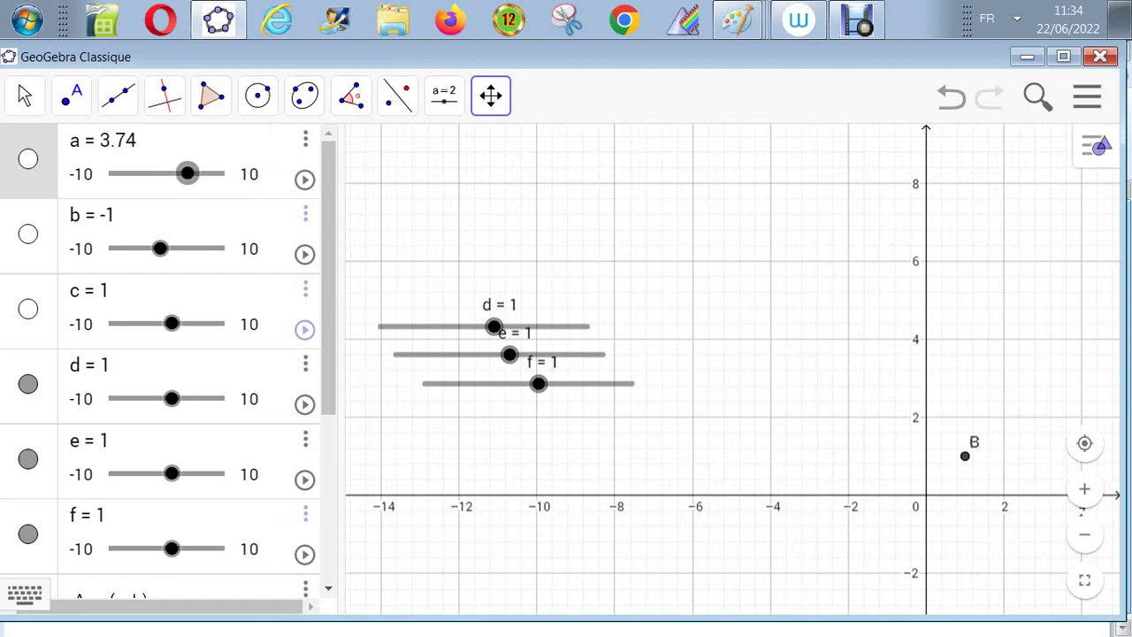
drag(160, 249, 142, 248)
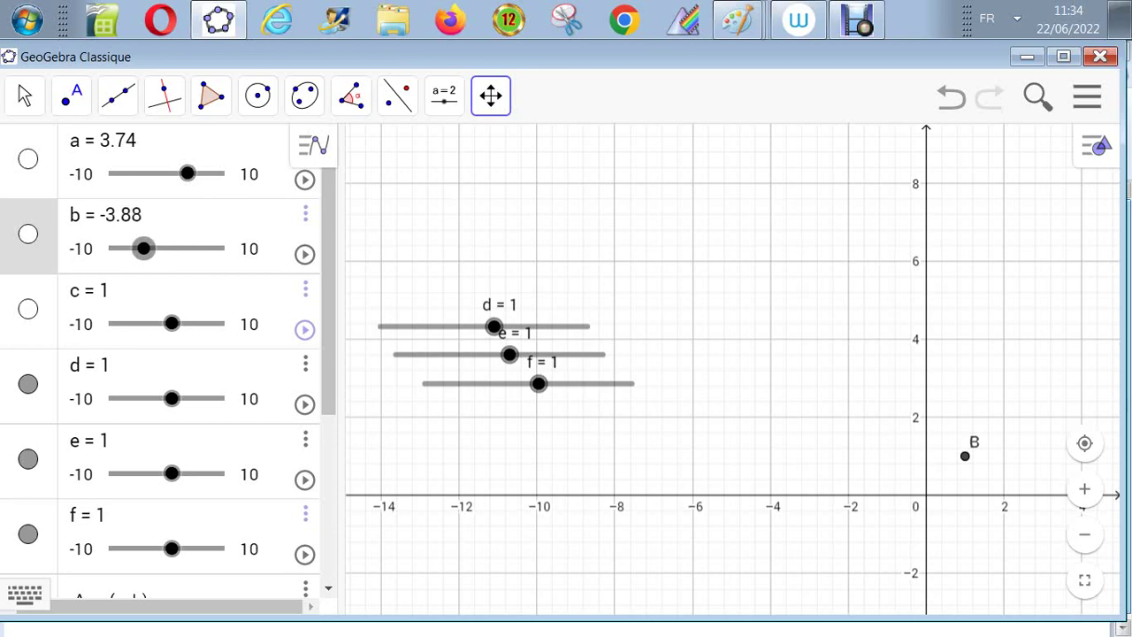
Move point B by setting slider c to 2.76 and slider d to -2.42, keeping A, B and C in view
drag(172, 324, 183, 324)
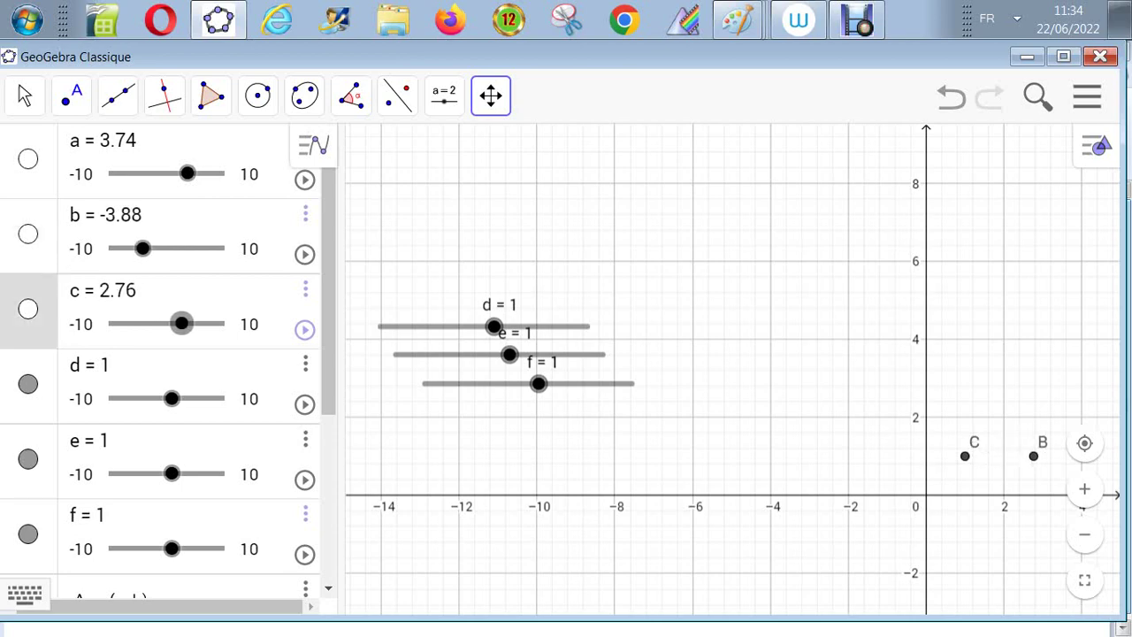
drag(171, 399, 152, 399)
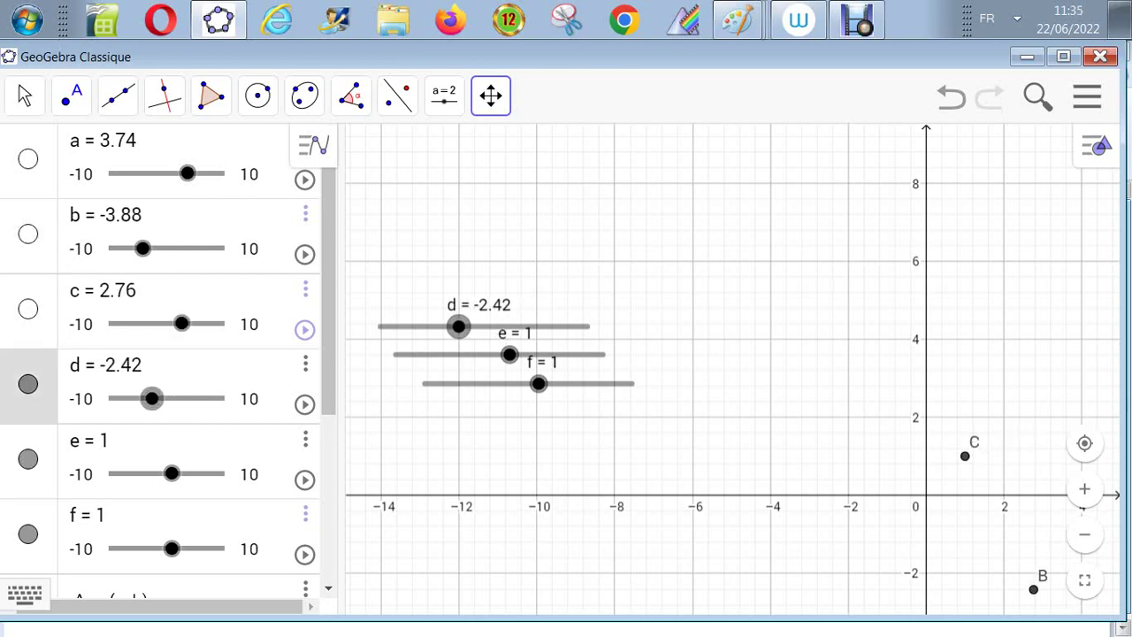
click(491, 95)
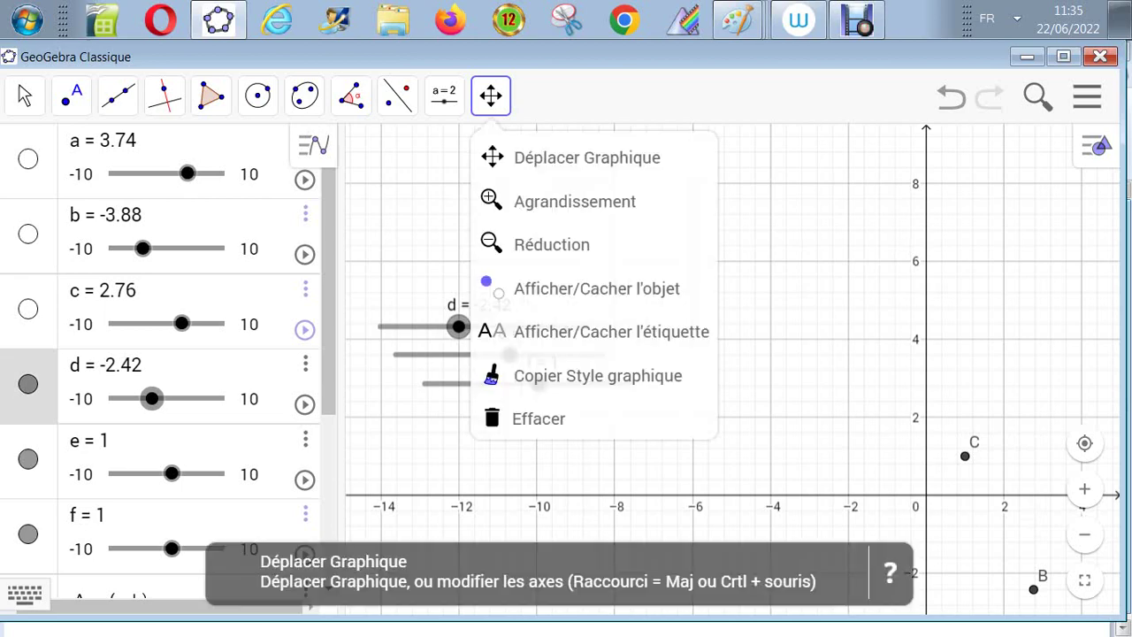
click(543, 154)
drag(796, 398, 702, 333)
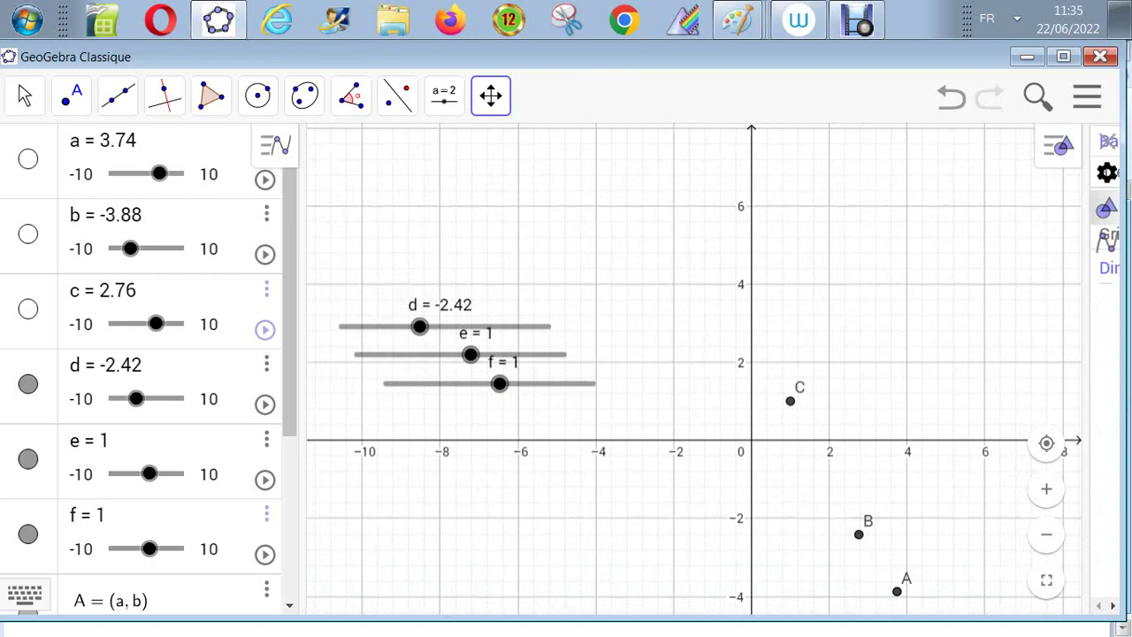
Hide sliders d, e and f from the graph, and set d to 6.86 and e to -4.02 to spread the points
click(28, 384)
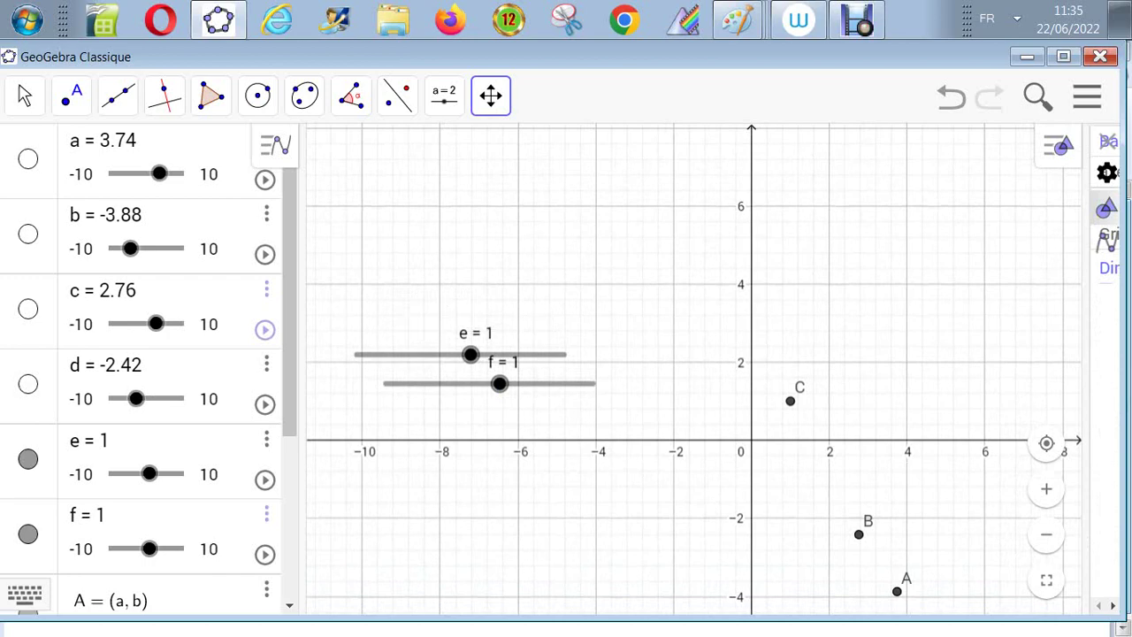
click(27, 459)
click(27, 535)
drag(136, 398, 206, 398)
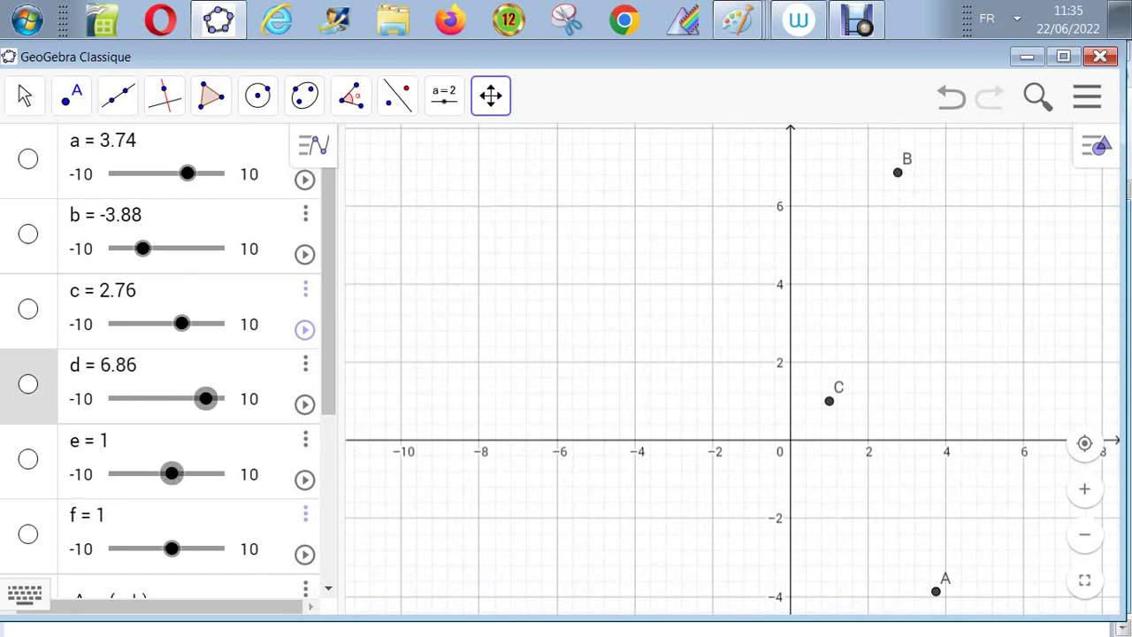
drag(171, 473, 143, 473)
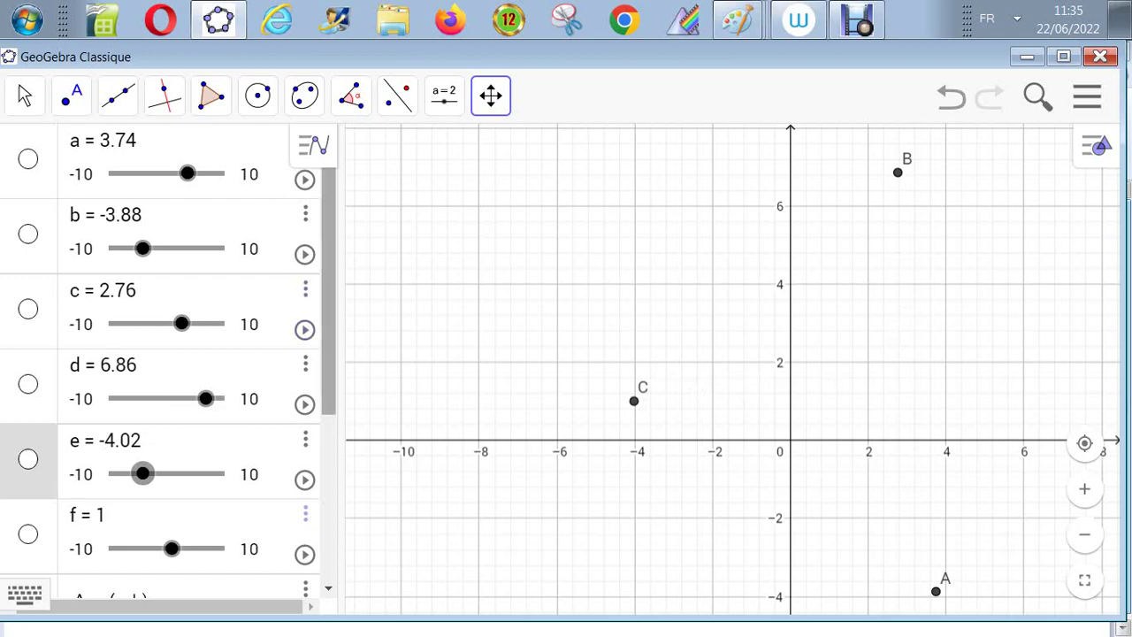
scroll(177, 353, down, 4)
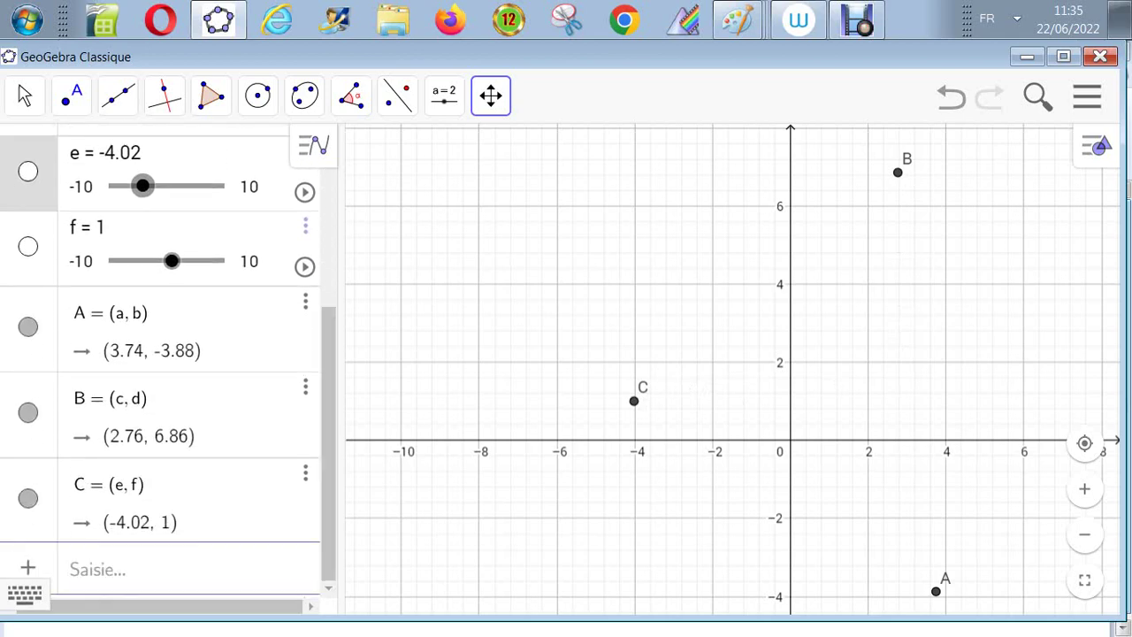
click(168, 570)
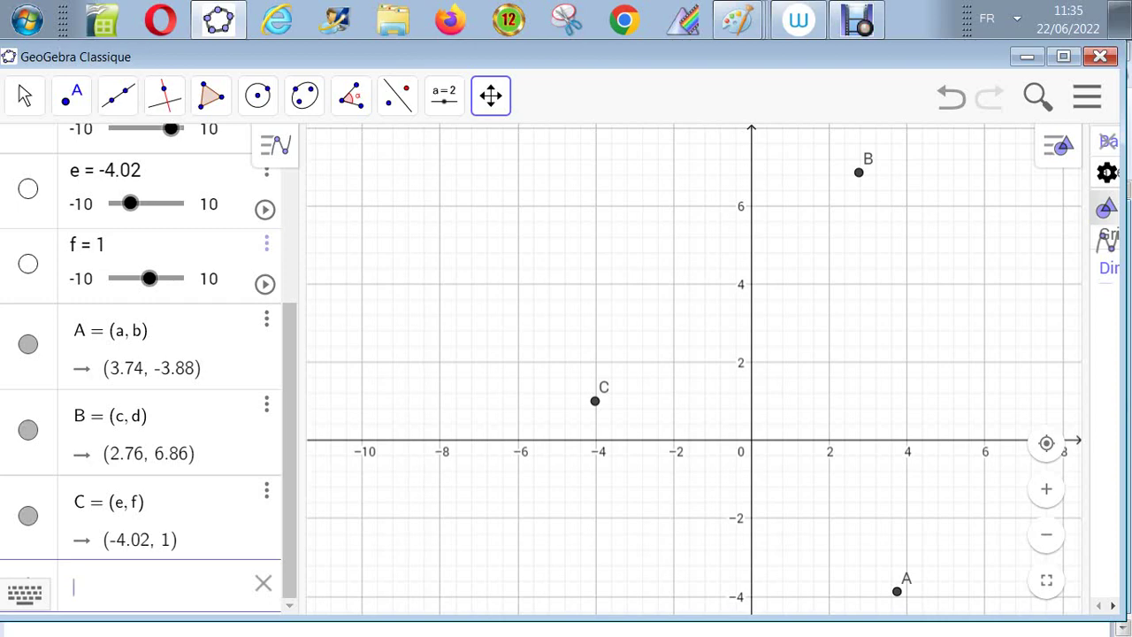
text(sq)
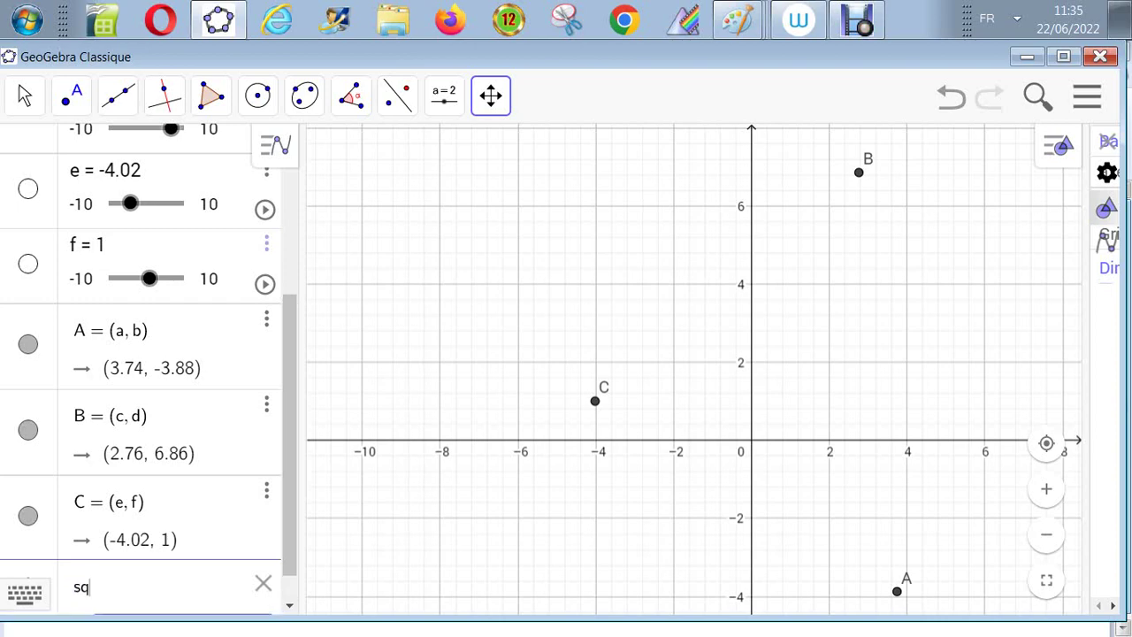
text(rt)
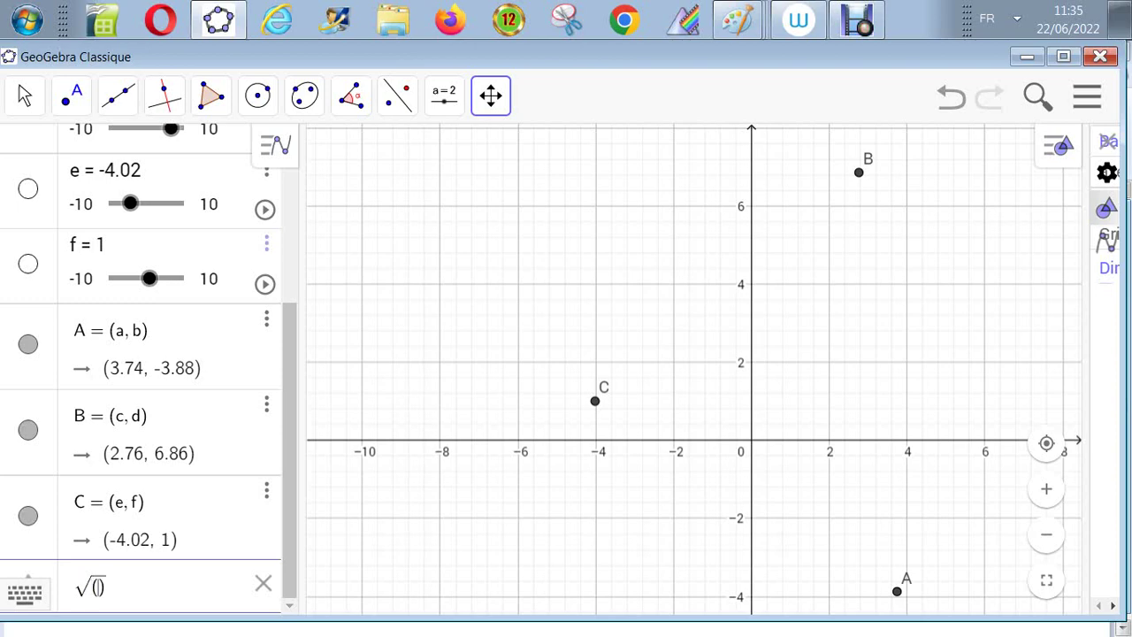
text(a-)
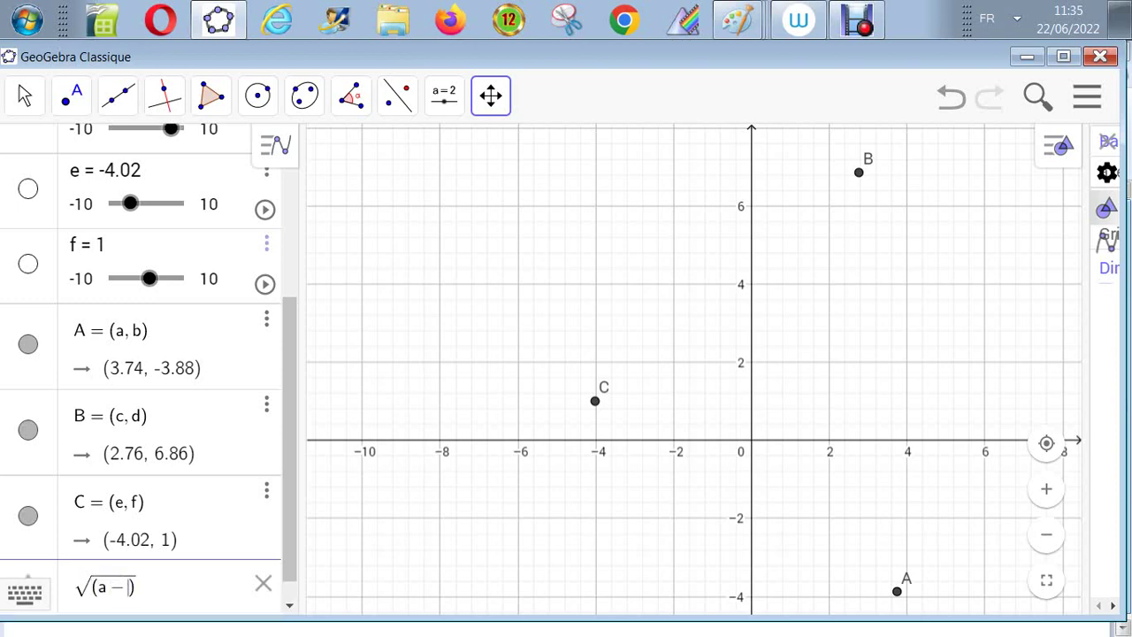
text(c)
text(^2)
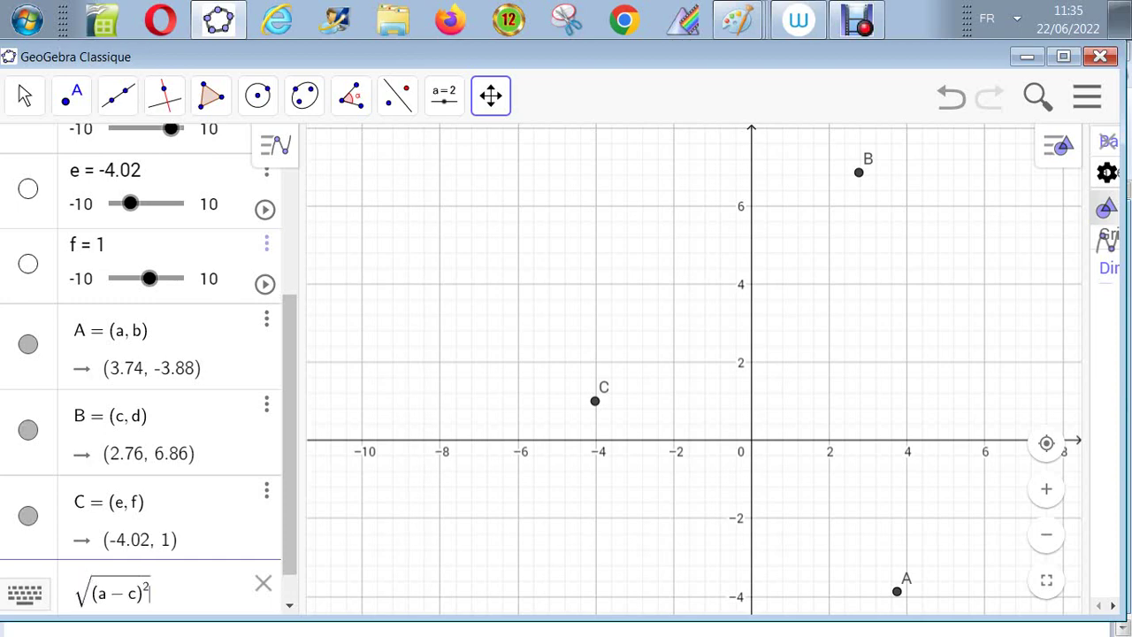
text(+(b-d)
key(BackSpace)
key(BackSpace)
key(BackSpace)
key(BackSpace)
key(BackSpace)
key(BackSpace)
key(BackSpace)
key(BackSpace)
key(BackSpace)
key(BackSpace)
key(BackSpace)
key(BackSpace)
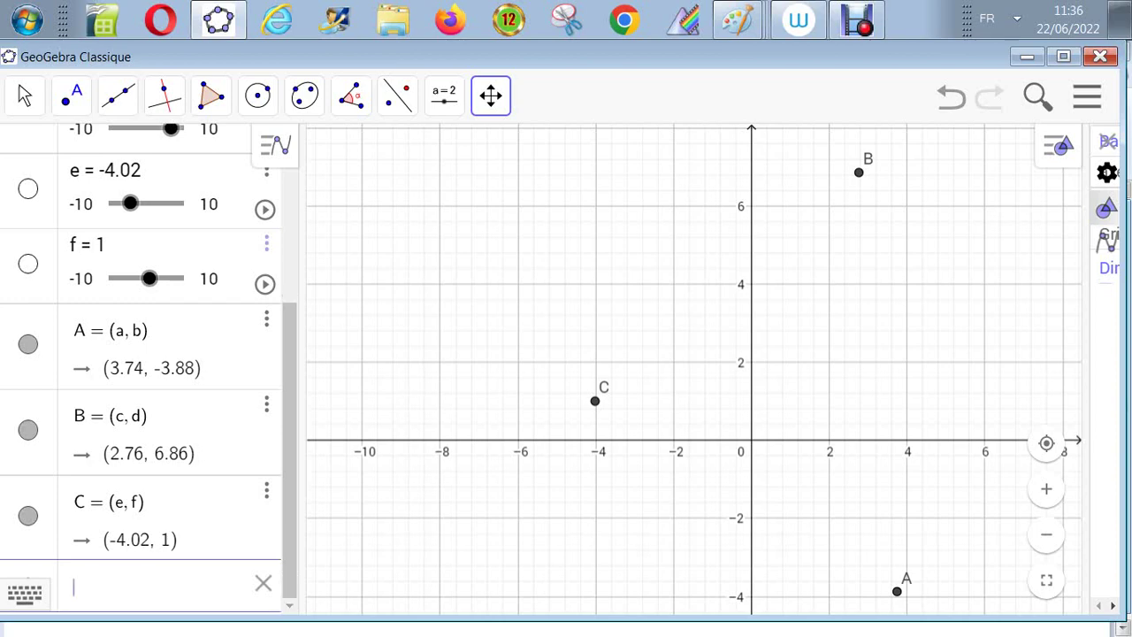
Define the distance between A and B by its coordinate formula sqrt((a-c)^2+(b-d)^2)
text(sqrt)
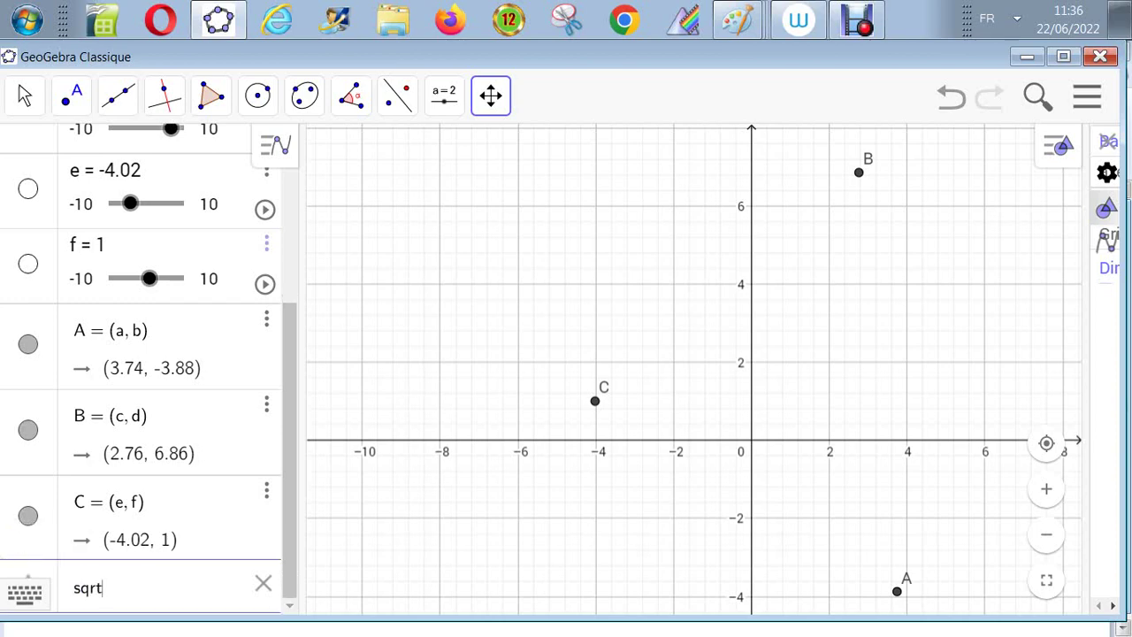
text(()
text(a)
key(BackSpace)
text((a-)
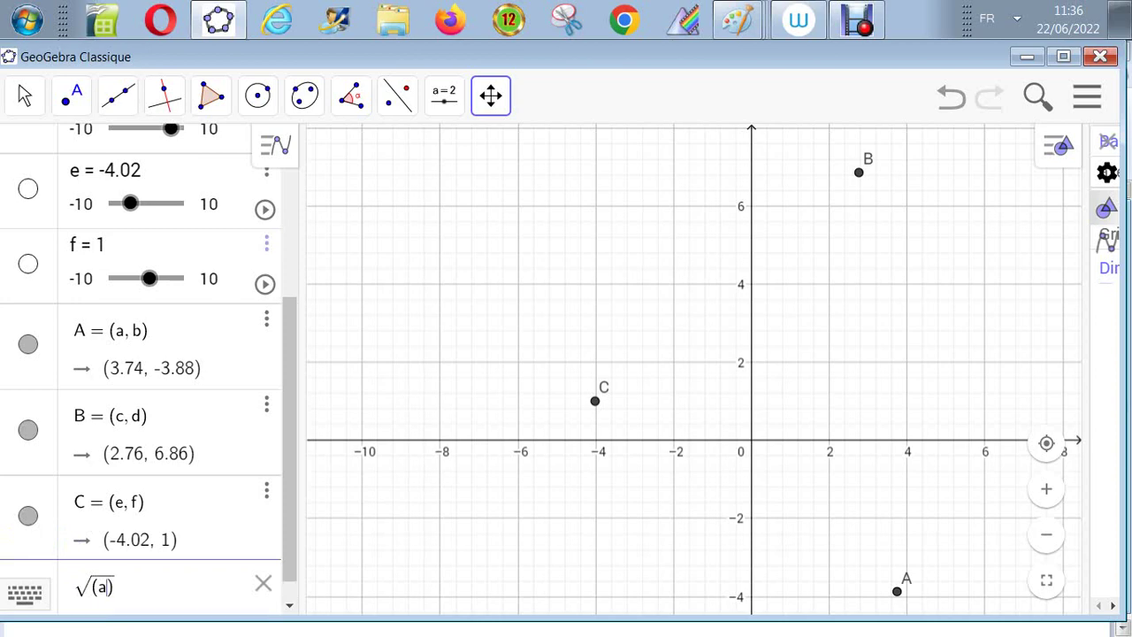
text(c)
text(^2+)
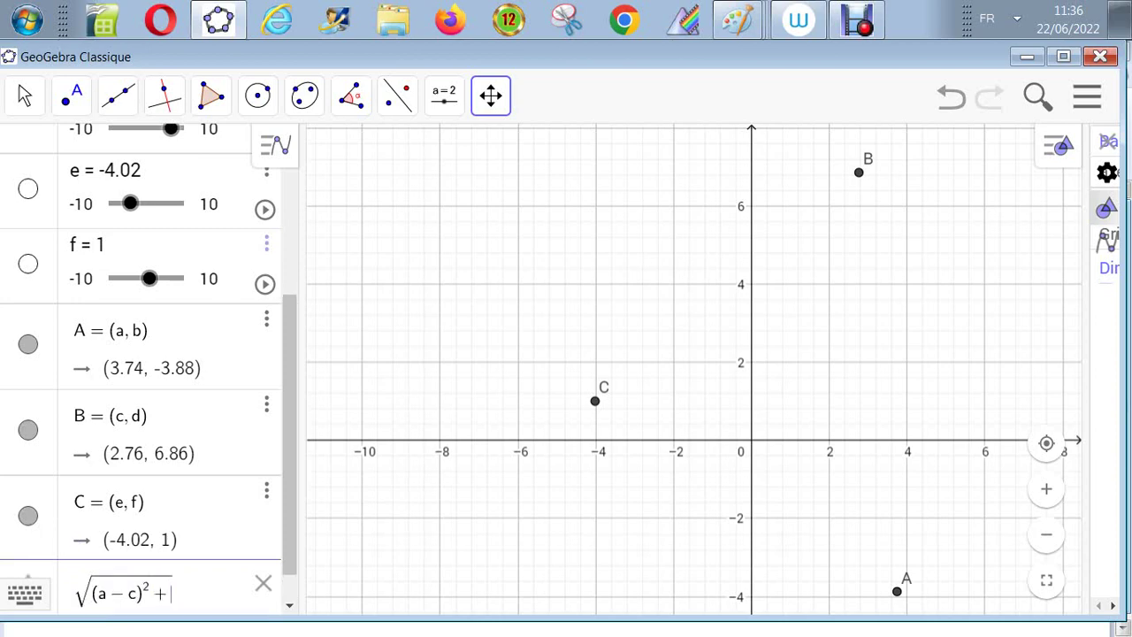
text((b-d)^2)
key(Return)
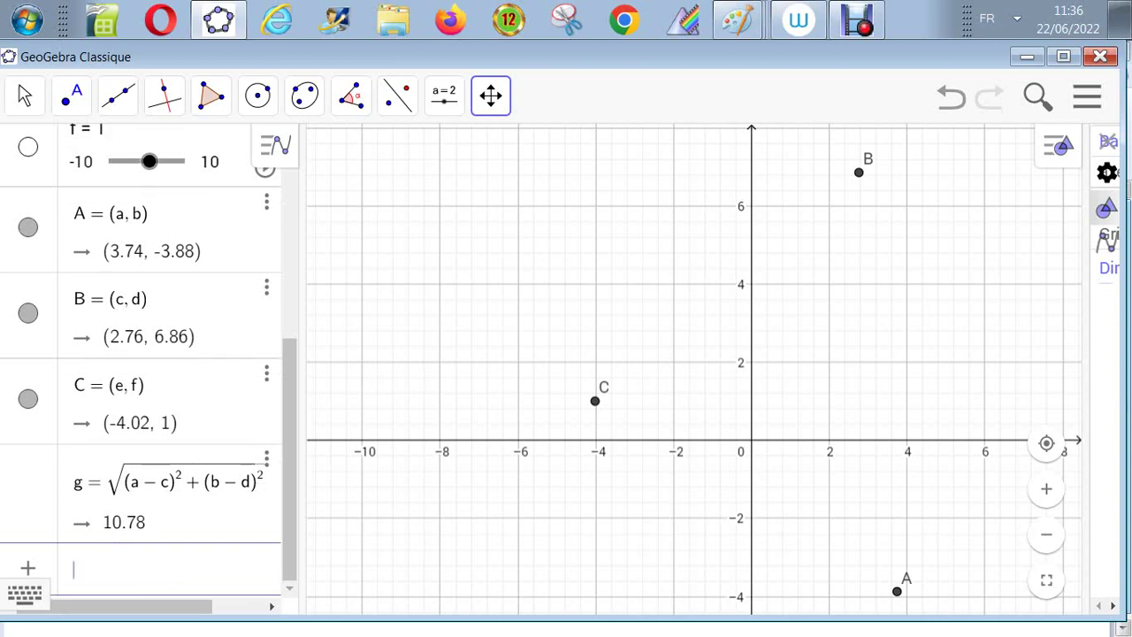
Compute the distance between points A and B with the command Distance(A, B)
text(dis)
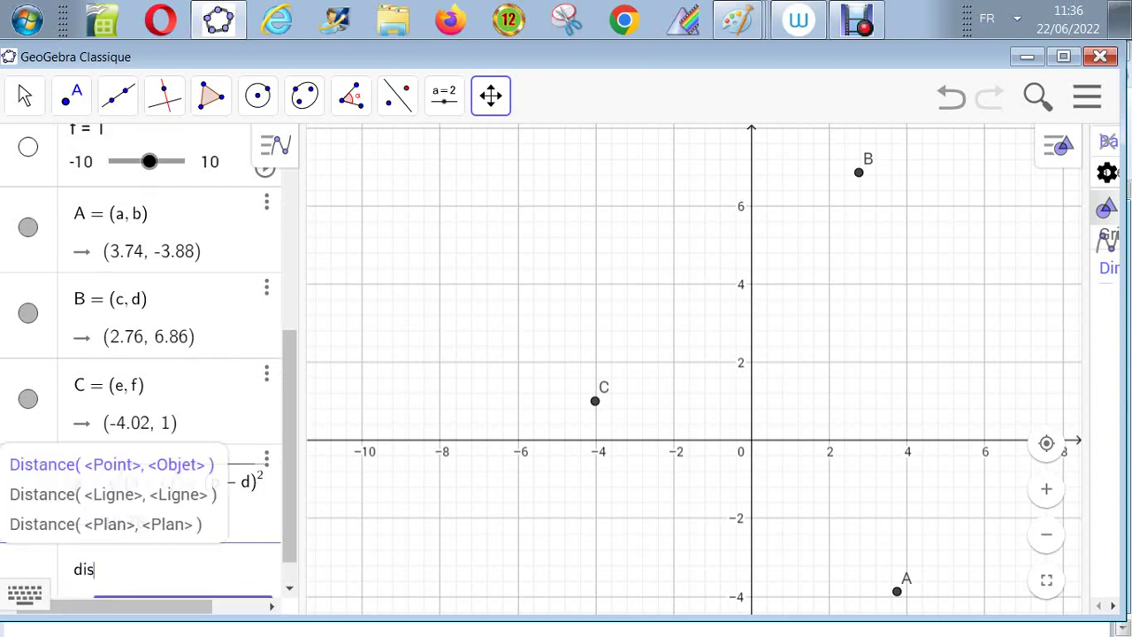
text(tance(A)
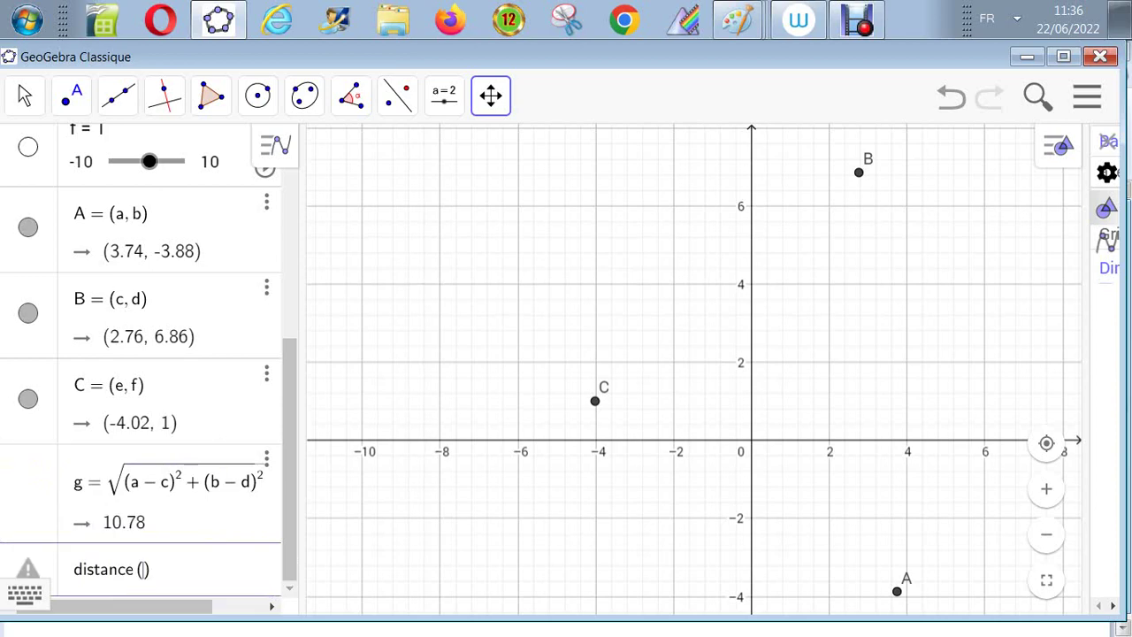
text(,B)
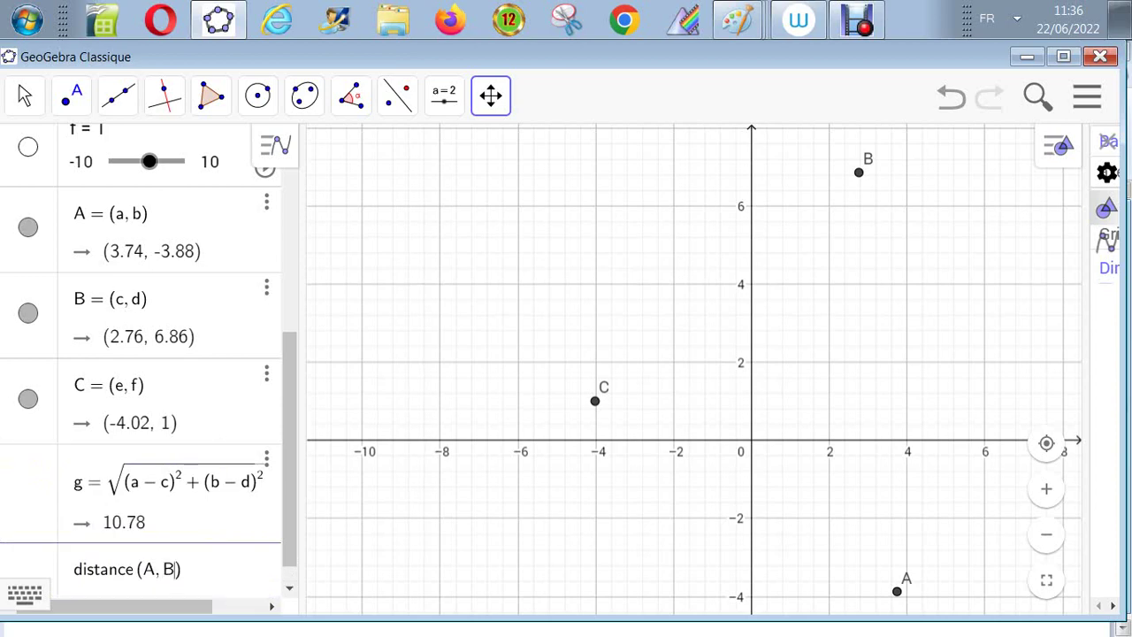
key(Return)
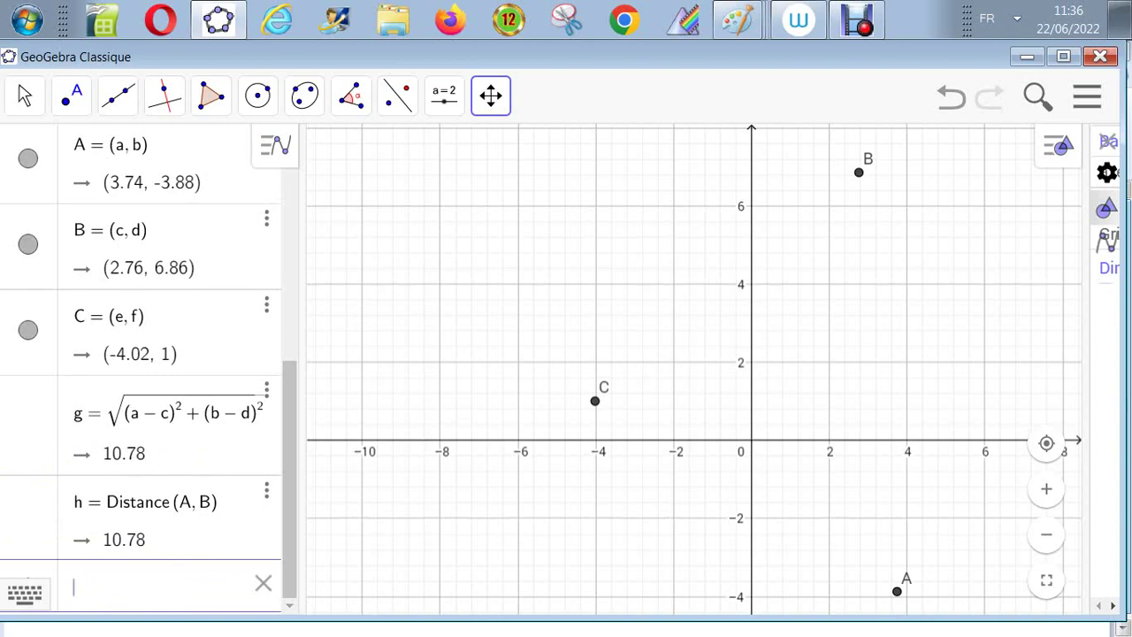
Define the distance between A and C by its coordinate formula sqrt((a-e)^2+(b-f)^2)
text(s)
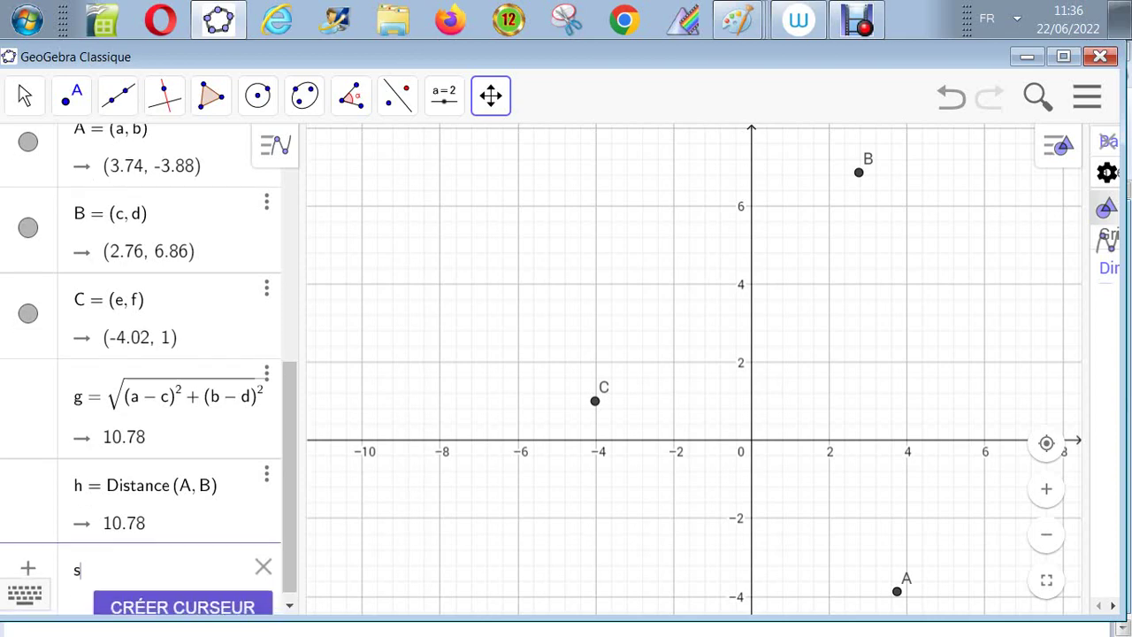
text(qrt()
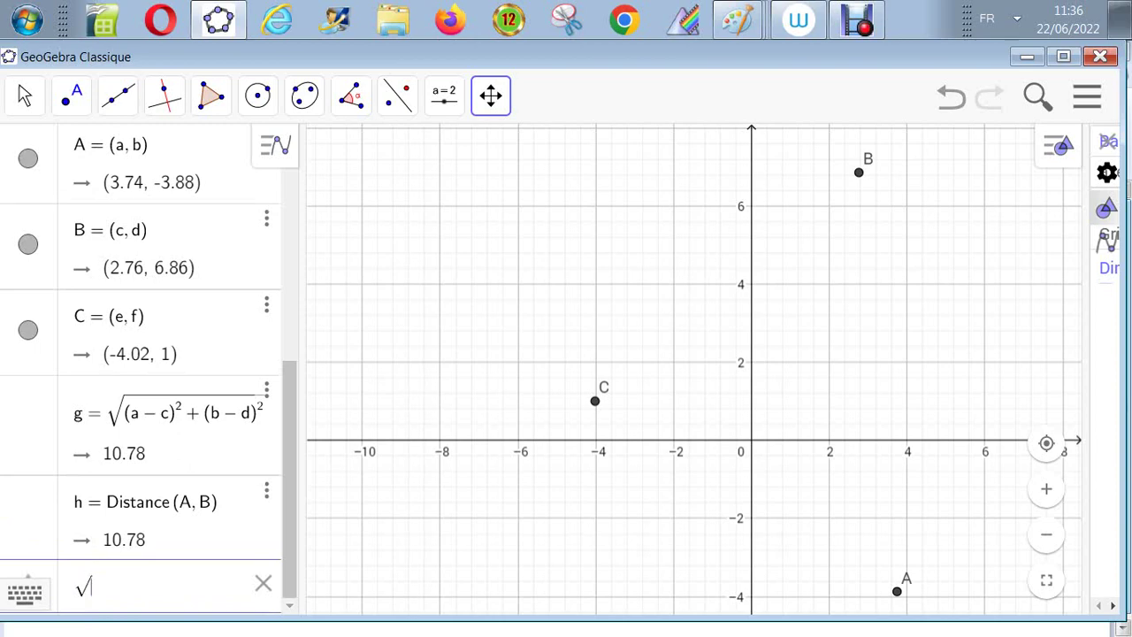
text(()
text(a-e)
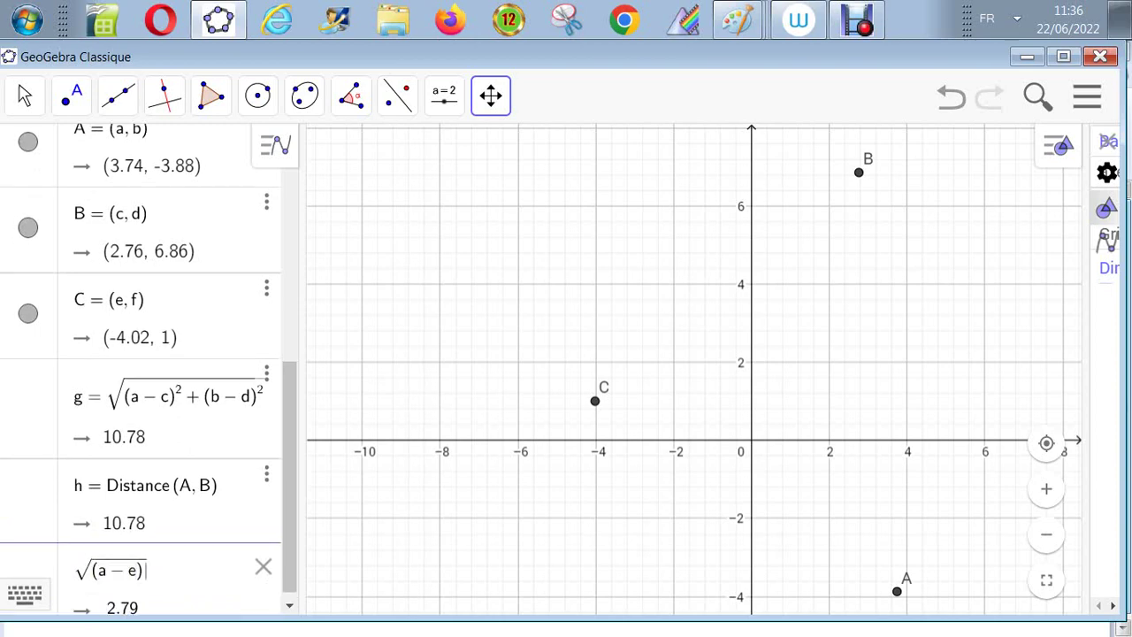
text()²+)
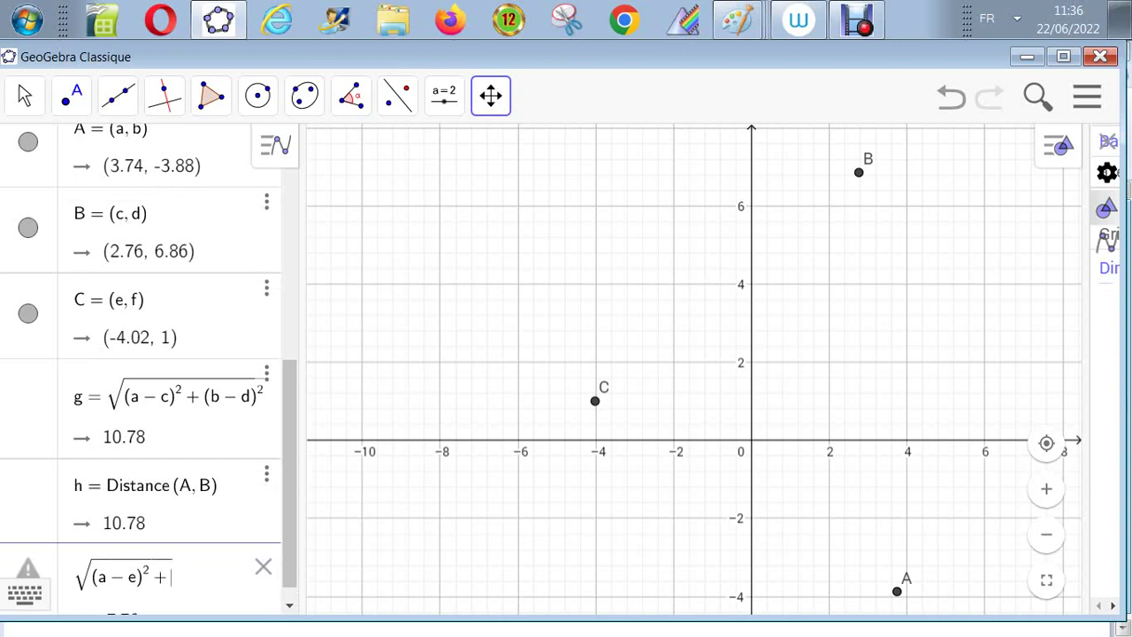
text((b-)
text(f)
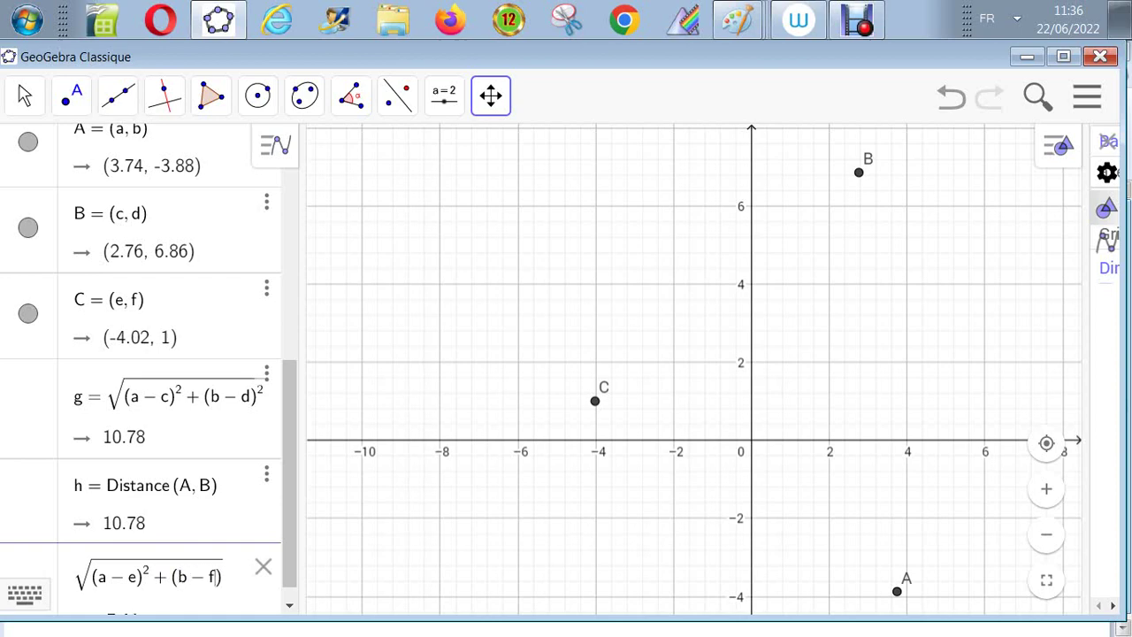
text(^2)
key(Return)
Compute the distance between points A and C with the command Distance(A, C)
text(dis)
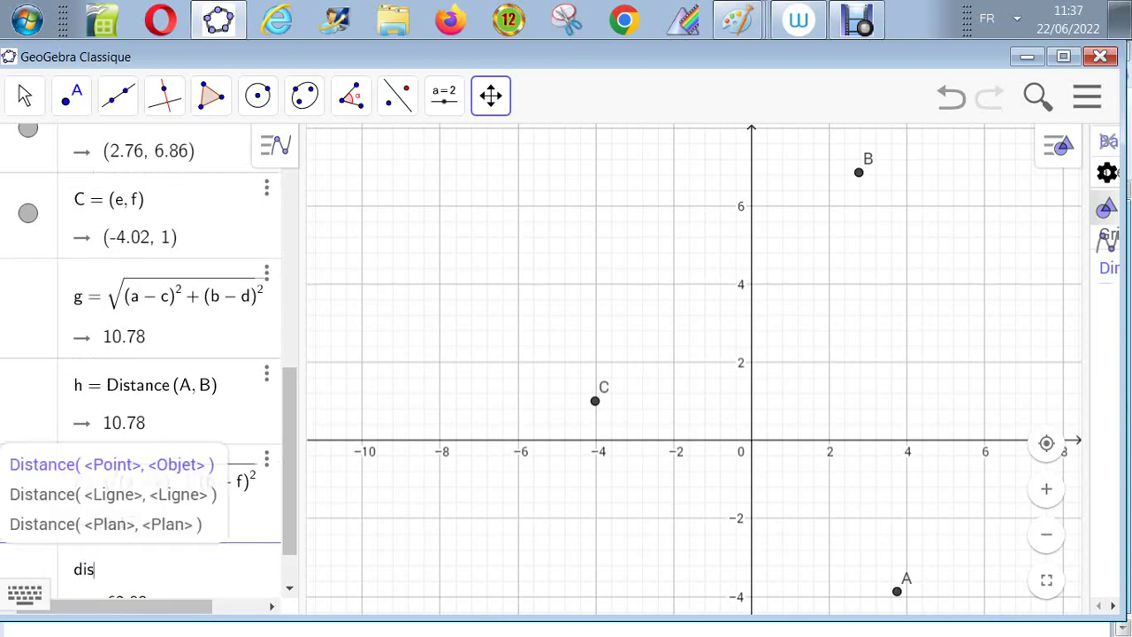
text(tance()
text(A,C)
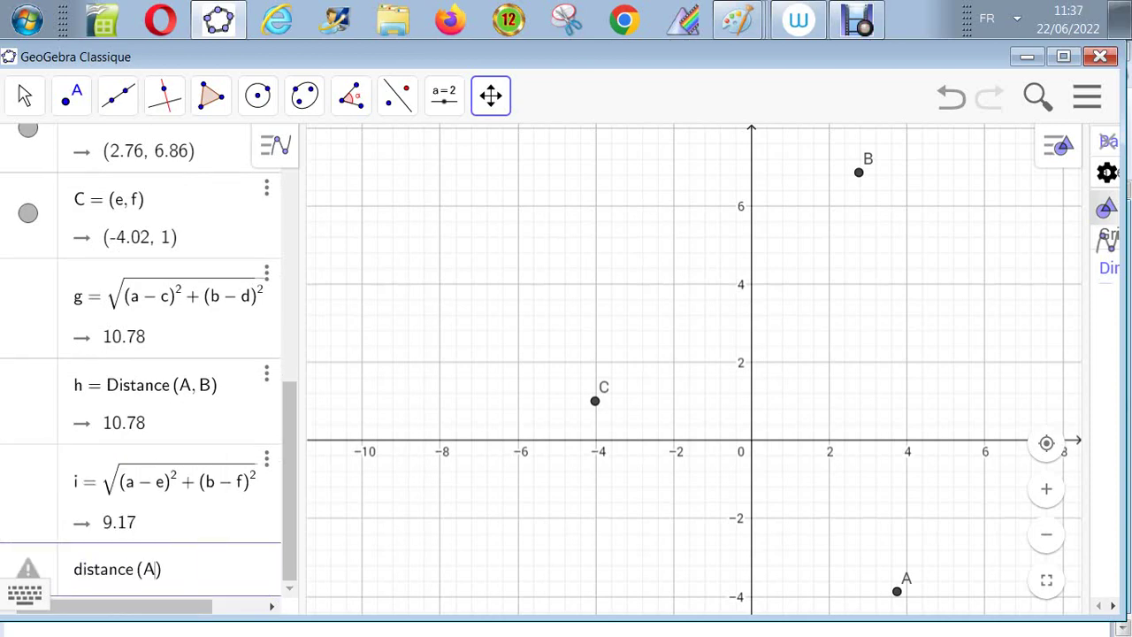
key(Return)
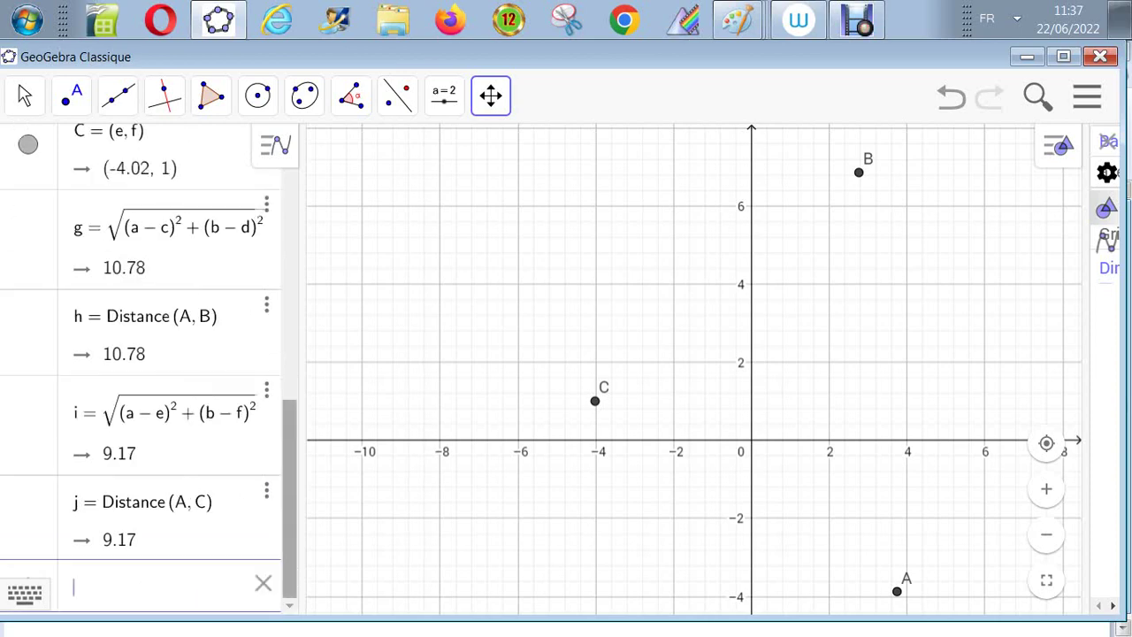
Define the distance between B and C by its coordinate formula sqrt((c-e)^2+(d-f)^2)
drag(290, 495, 290, 468)
drag(290, 449, 291, 488)
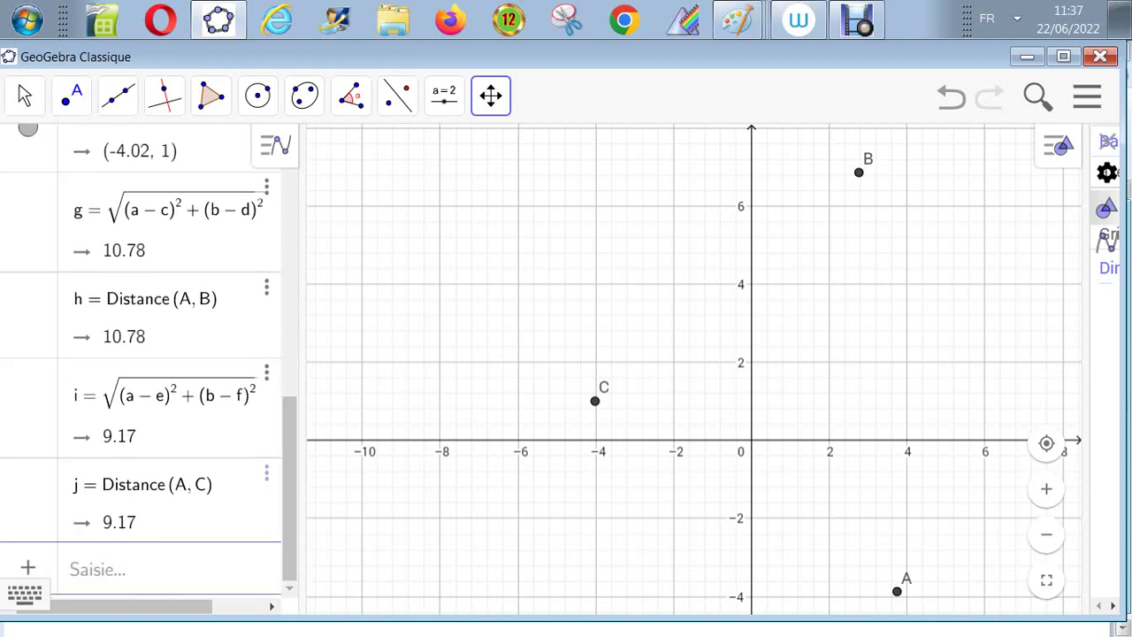
click(115, 570)
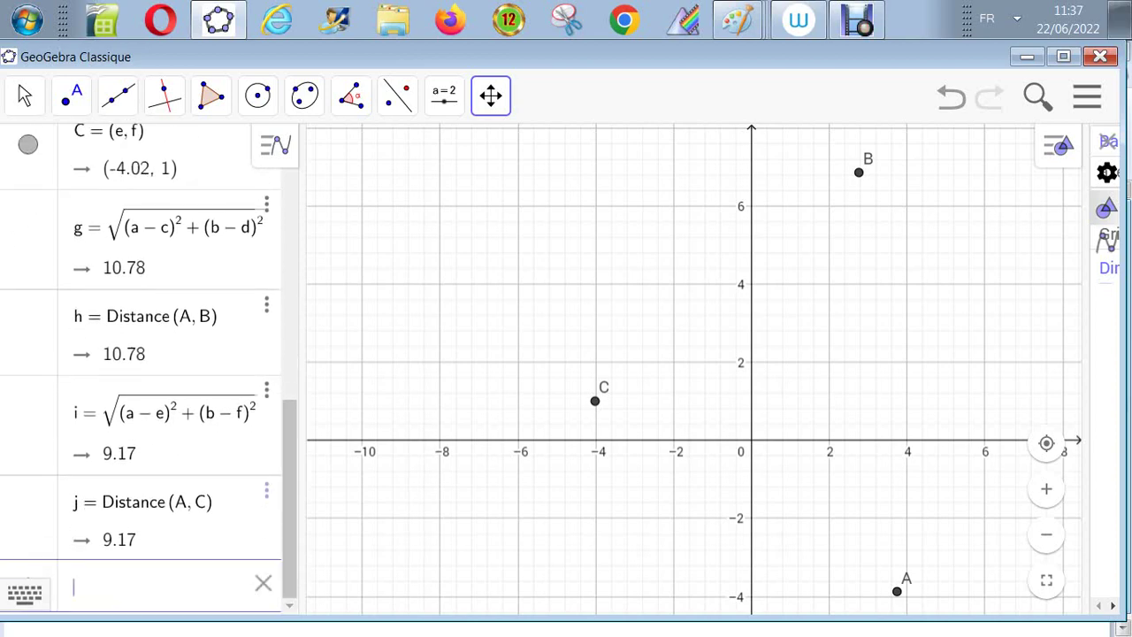
text(s)
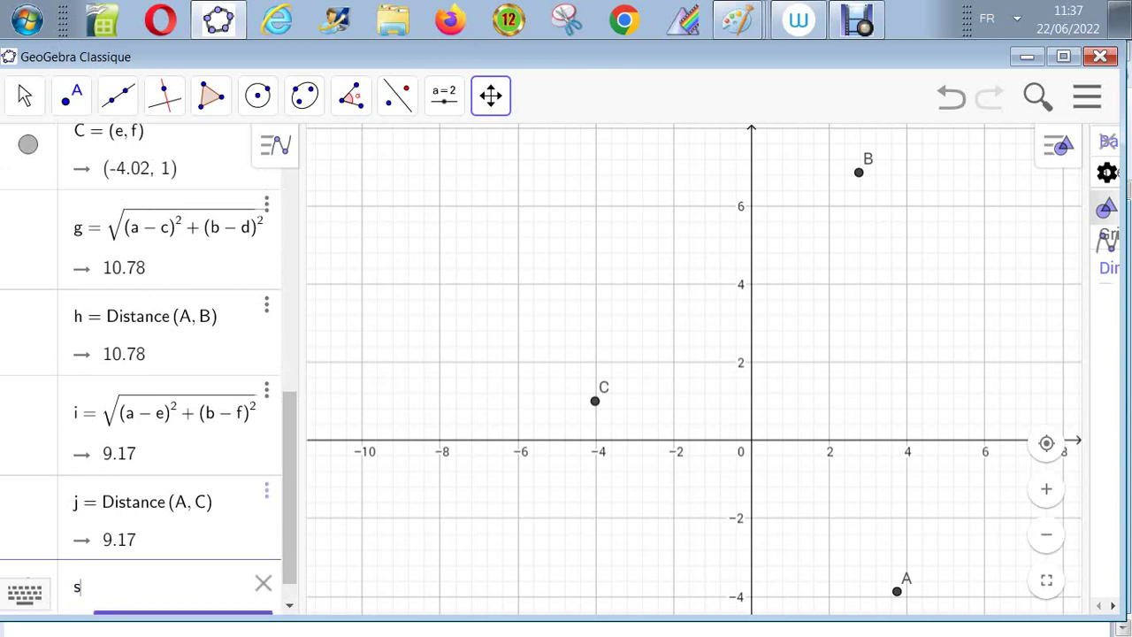
text(qrt)
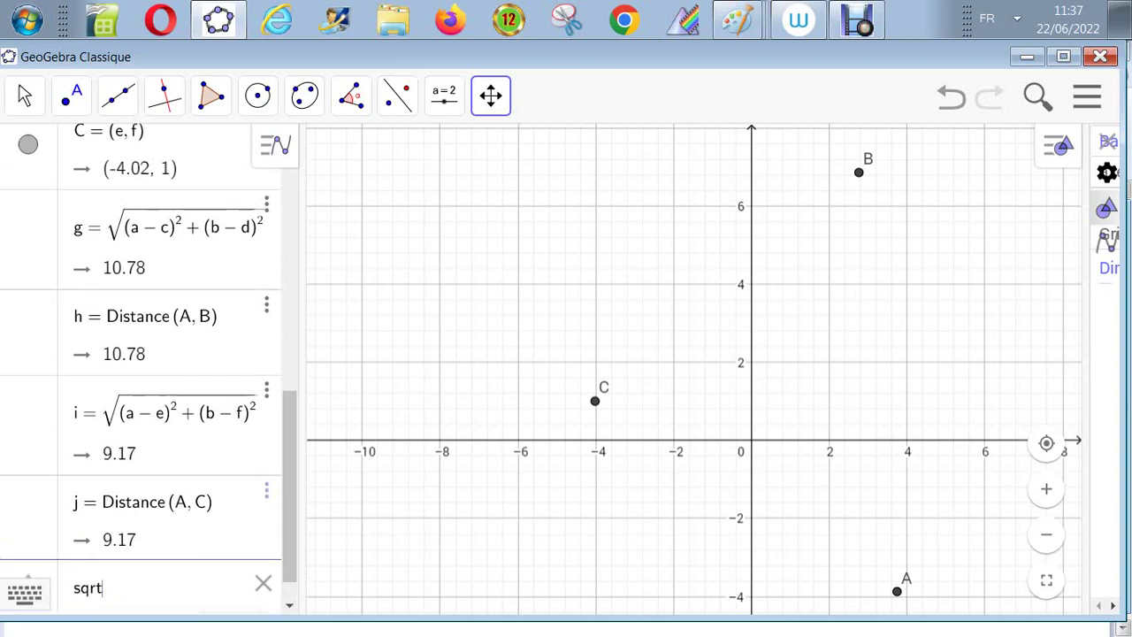
text(()
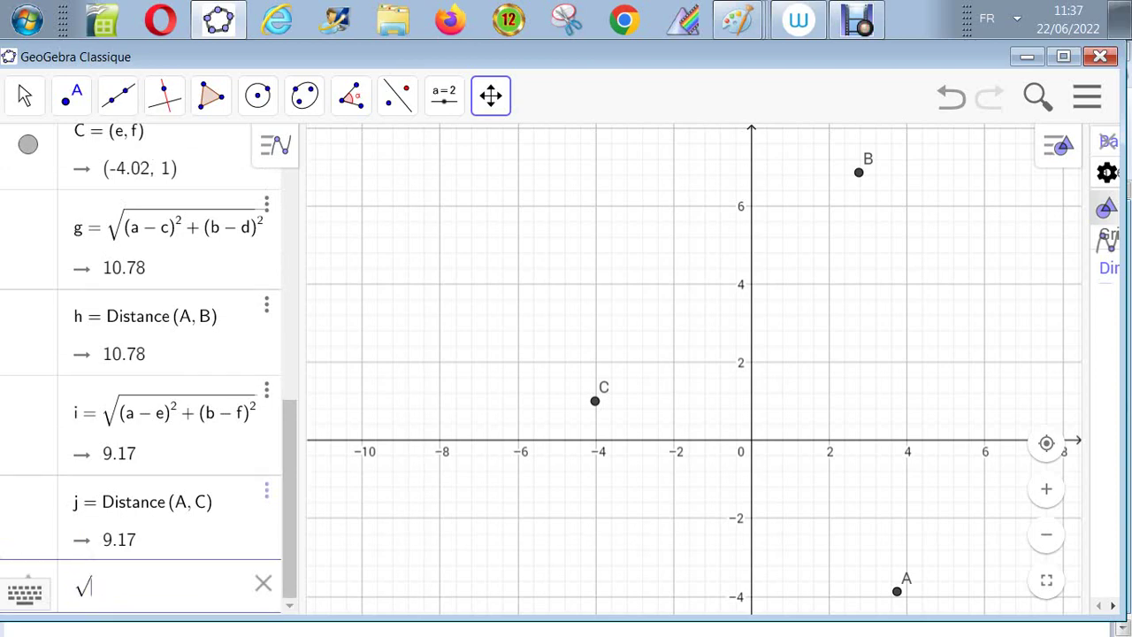
text((c-)
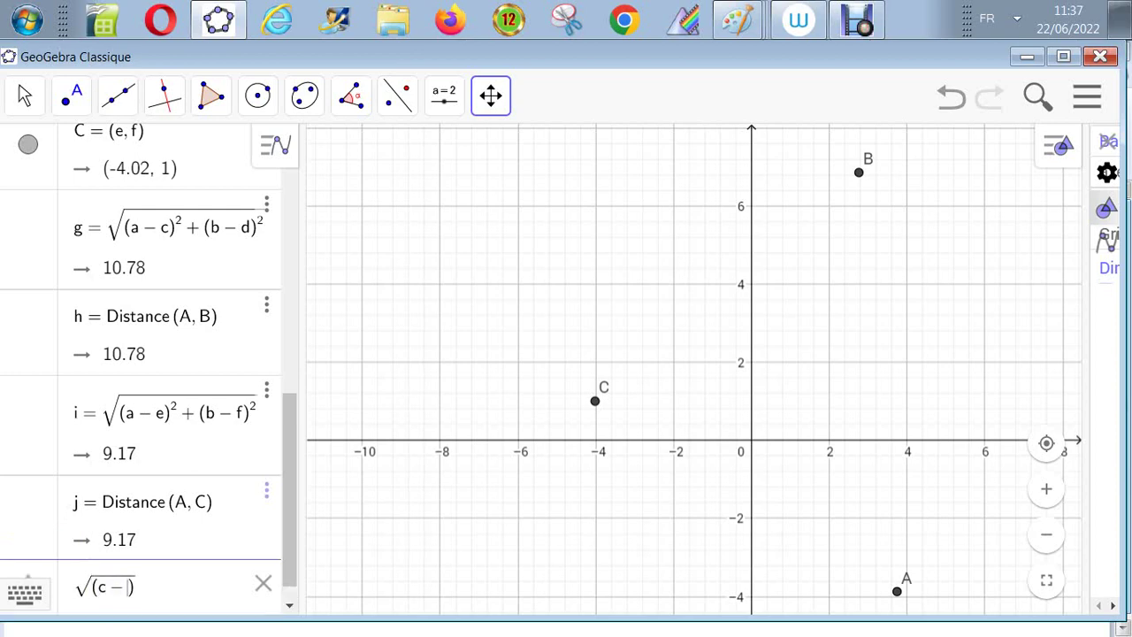
text(e)
text(^2)
key(BackSpace)
key(Right)
text(^2)
key(Right)
text(+)
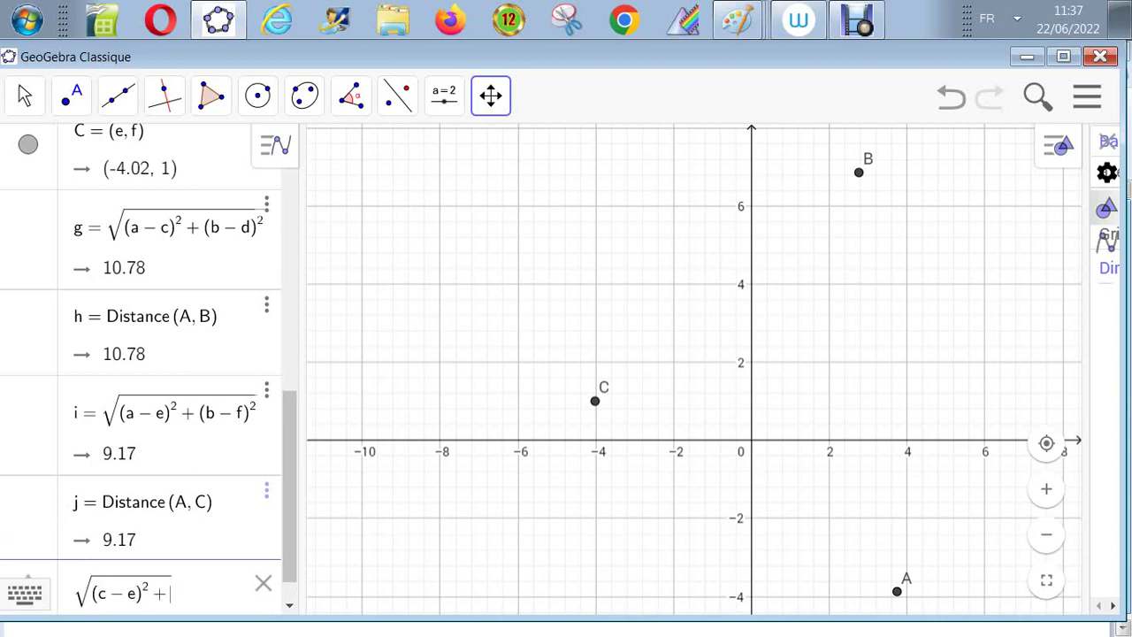
text((d-f)
key(Right)
text(^2)
key(Return)
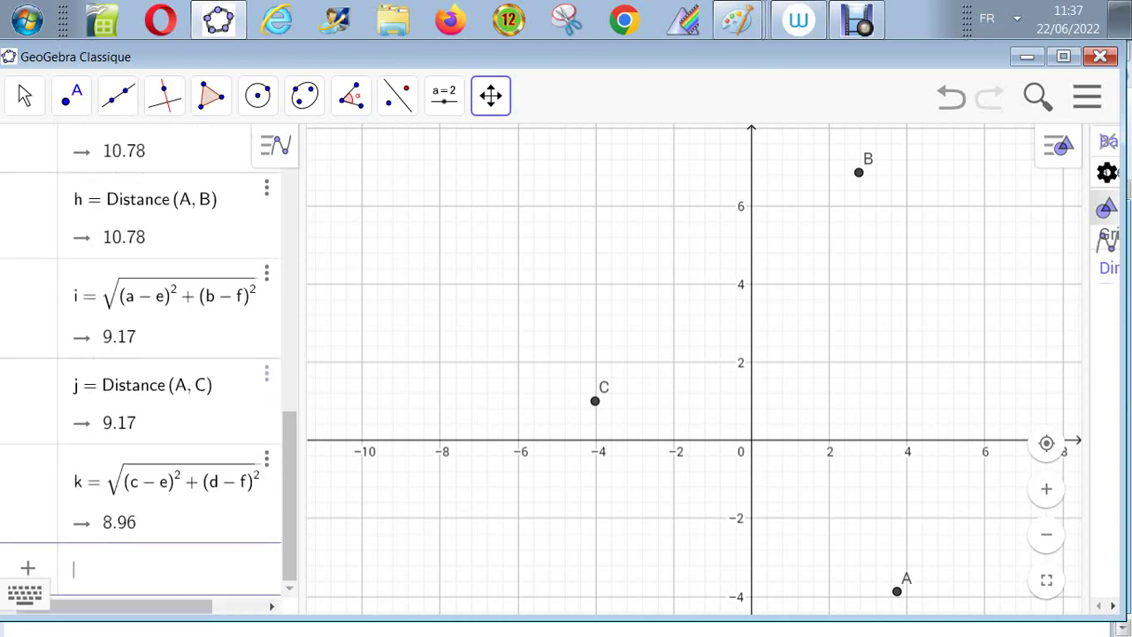
Compute the distance between points B and C with the command Distance(B, C)
text(distance)
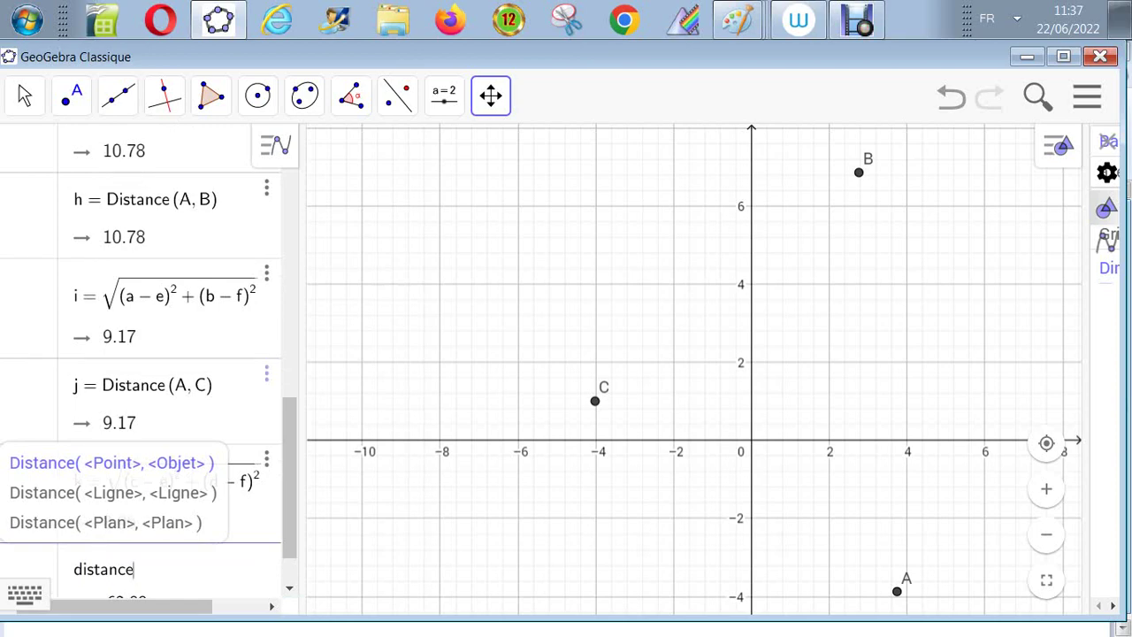
text((B,)
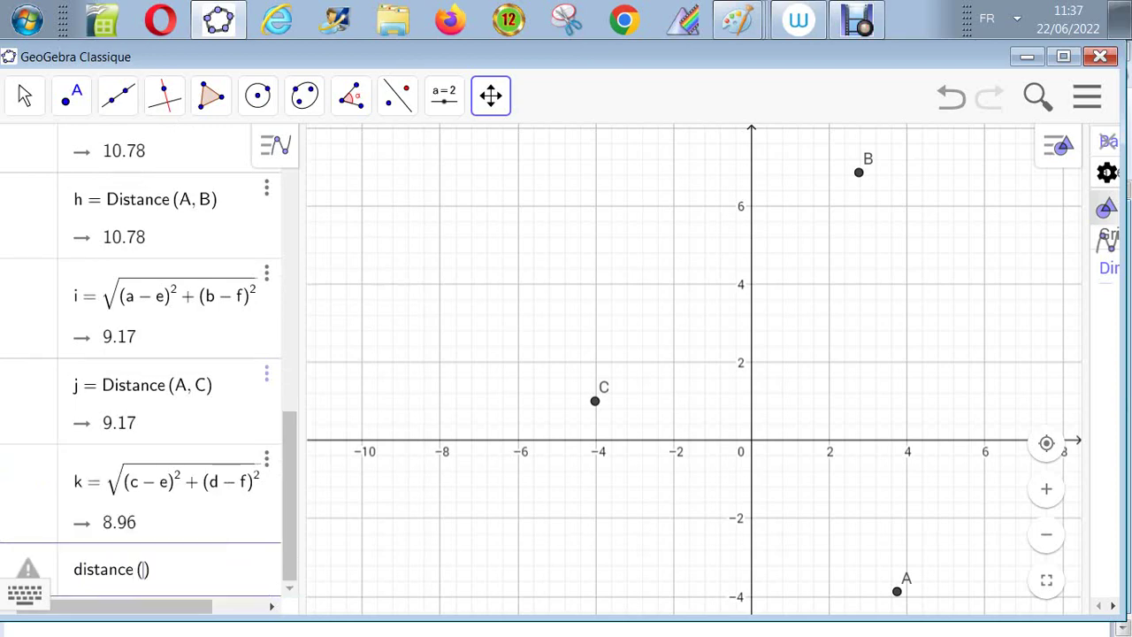
text(C)
key(Return)
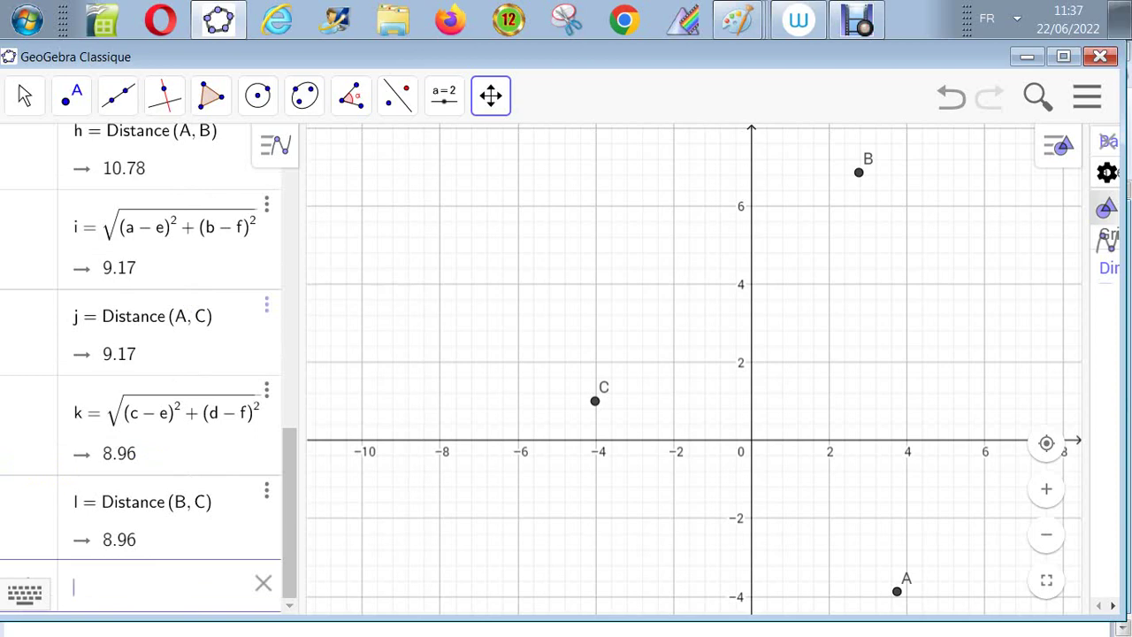
Calculate the perimeter of triangle ABC as the sum of the three distances, h+j+l
scroll(150, 368, up, 2)
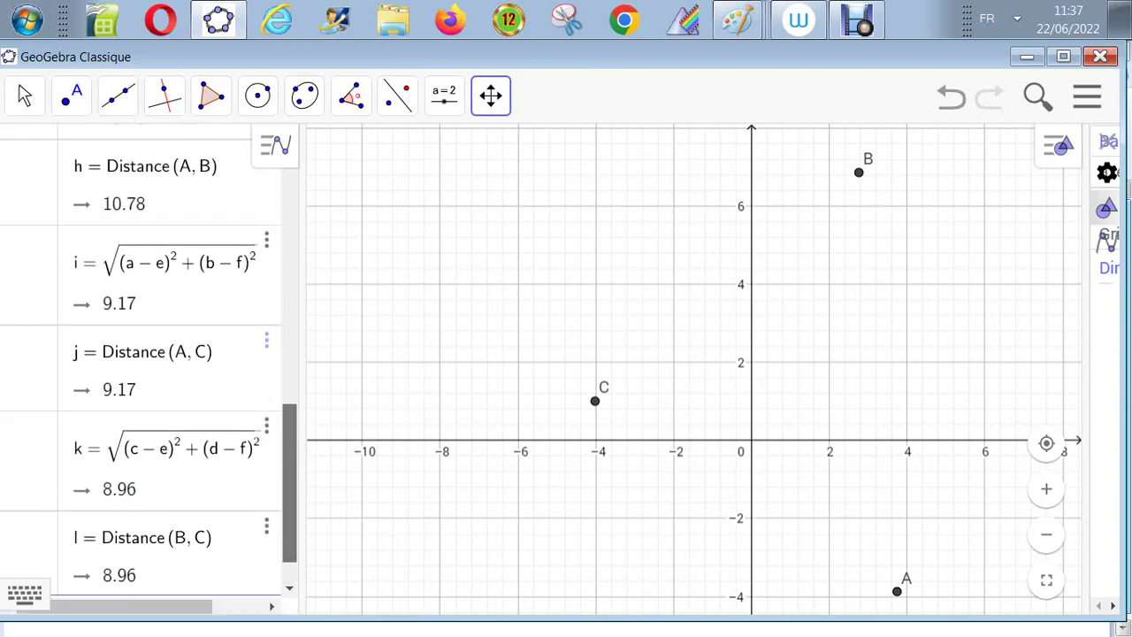
drag(289, 476, 289, 462)
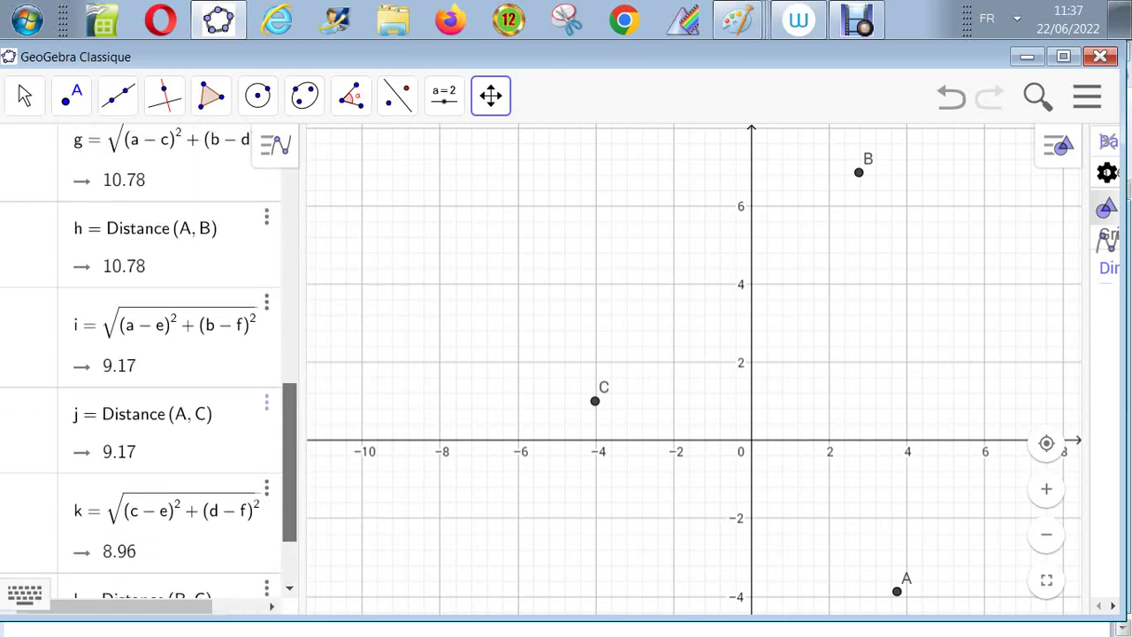
scroll(141, 371, down, 1)
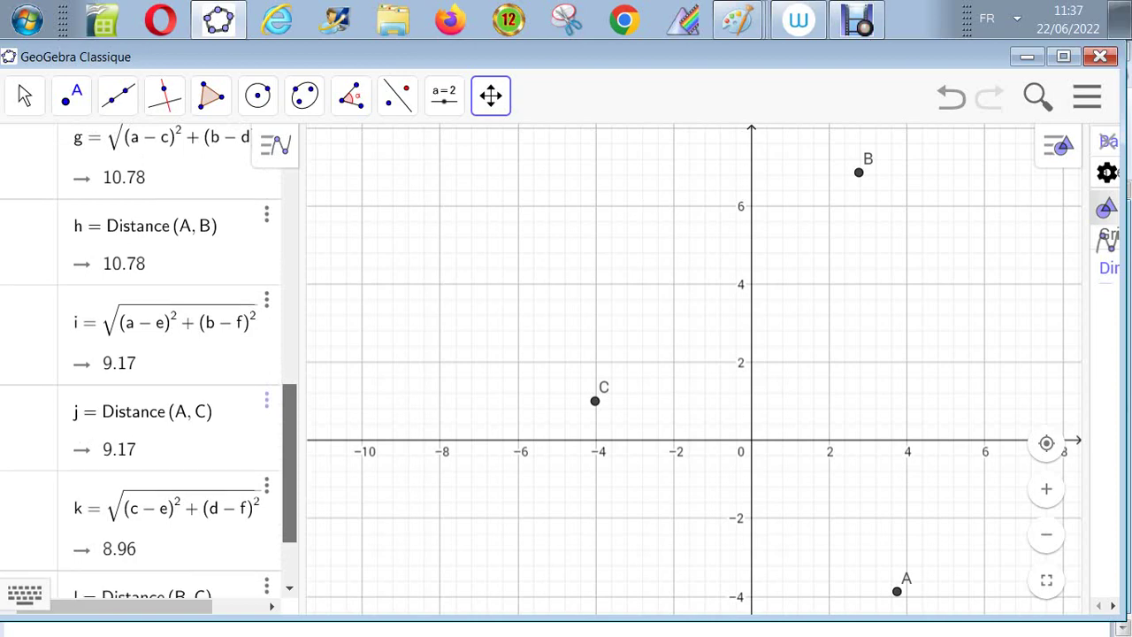
scroll(149, 360, down, 1)
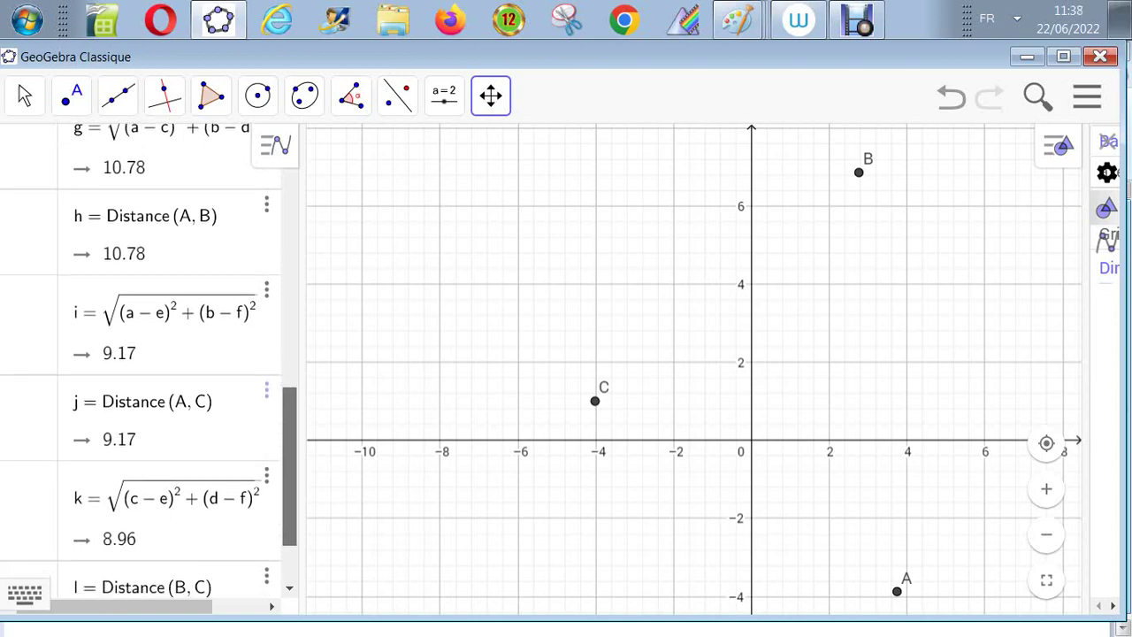
scroll(148, 360, down, 3)
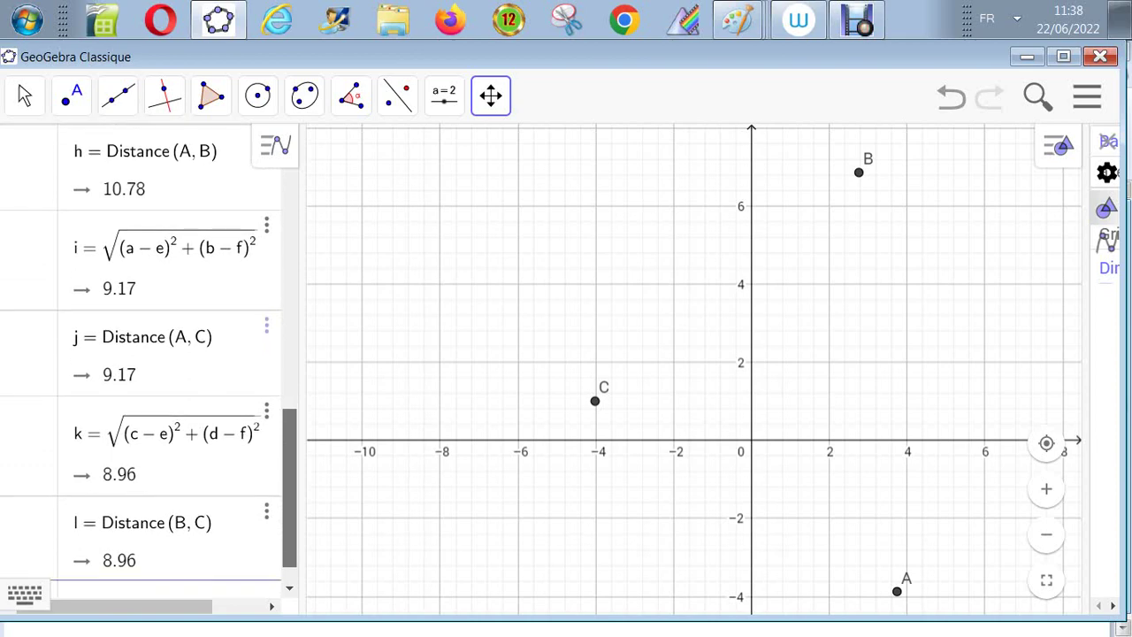
drag(289, 492, 289, 502)
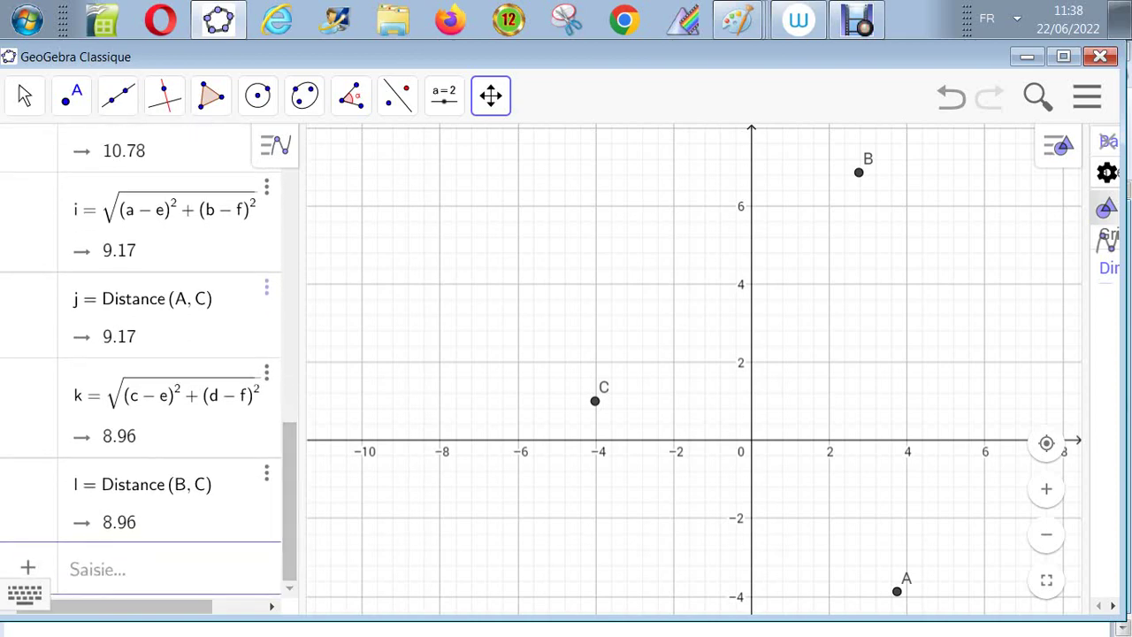
click(124, 571)
text(h)
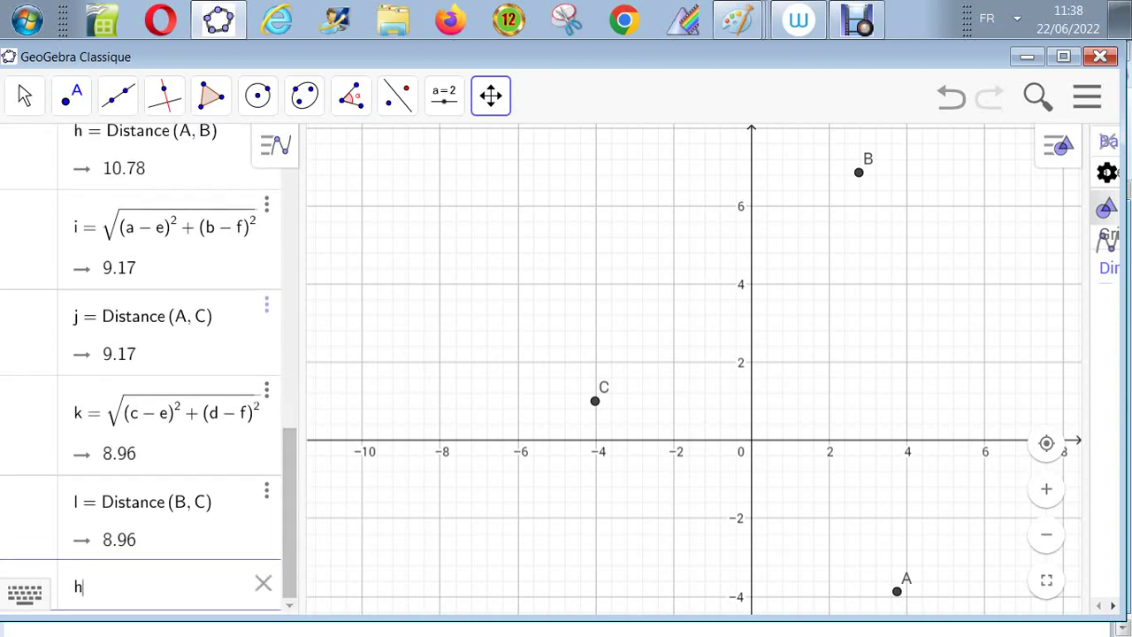
text(+j+)
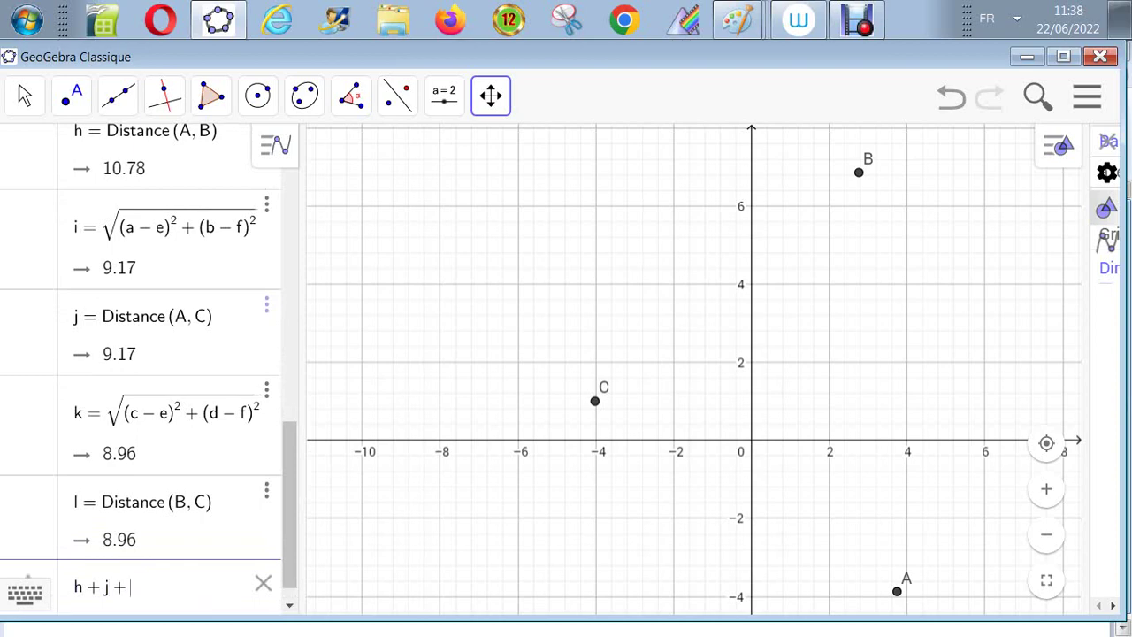
text(l)
key(Return)
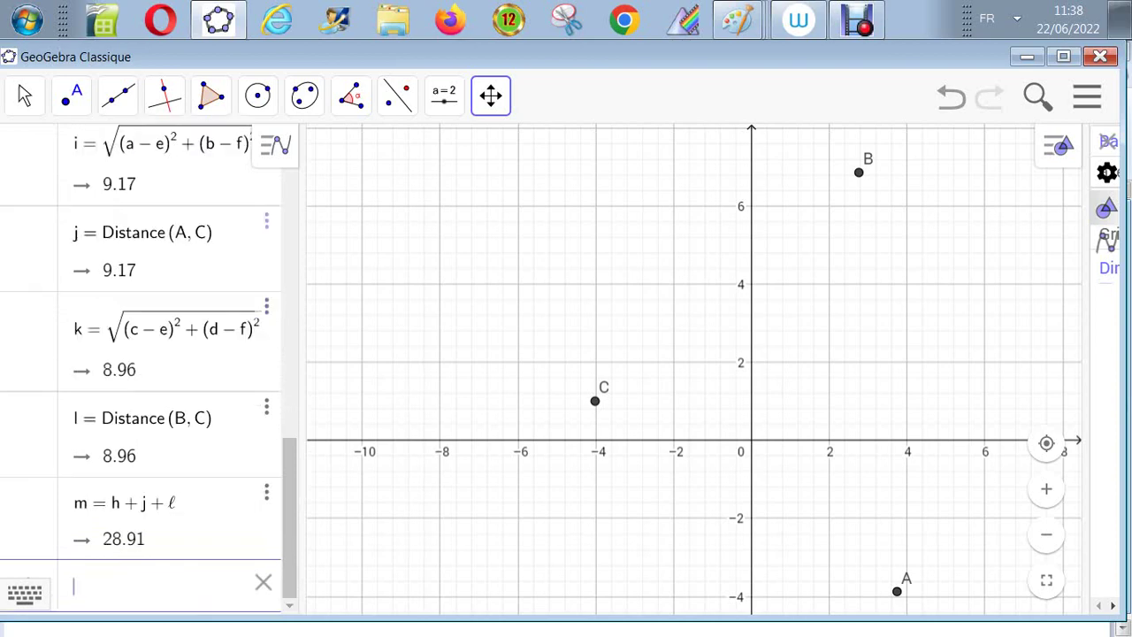
Draw the segments from C to B and from B to A on the graph
click(70, 95)
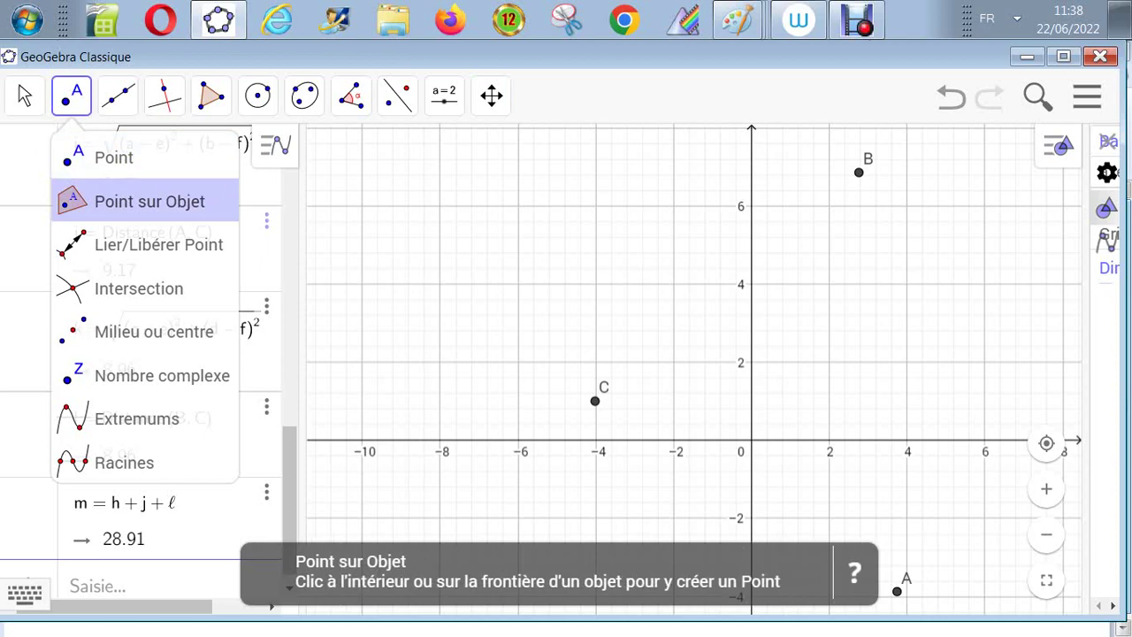
click(117, 96)
click(150, 200)
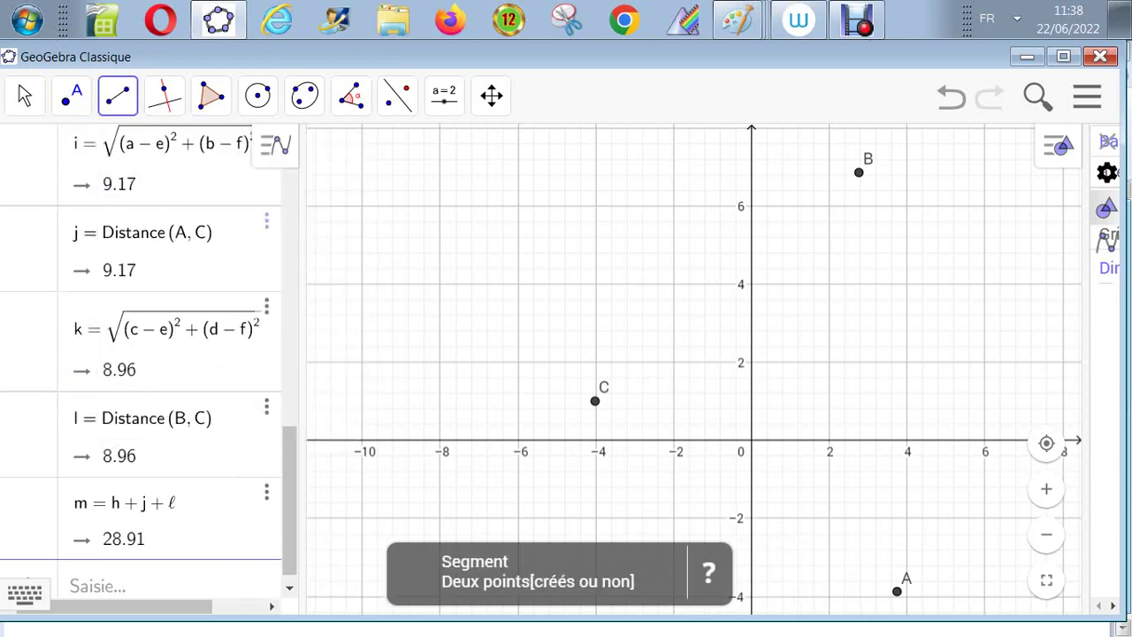
click(595, 401)
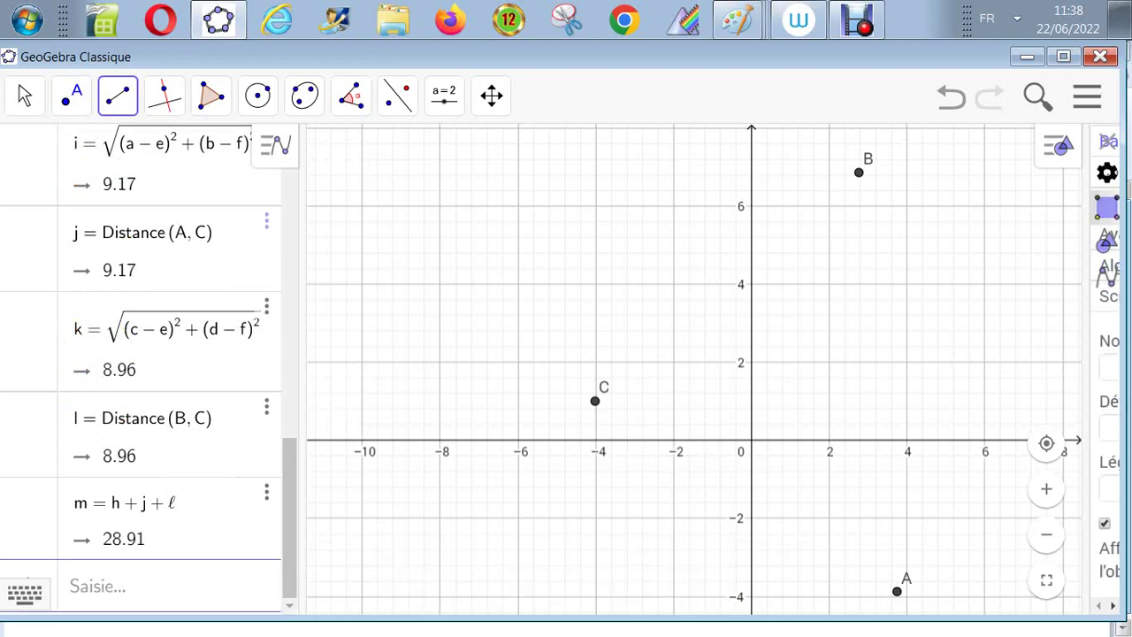
click(859, 172)
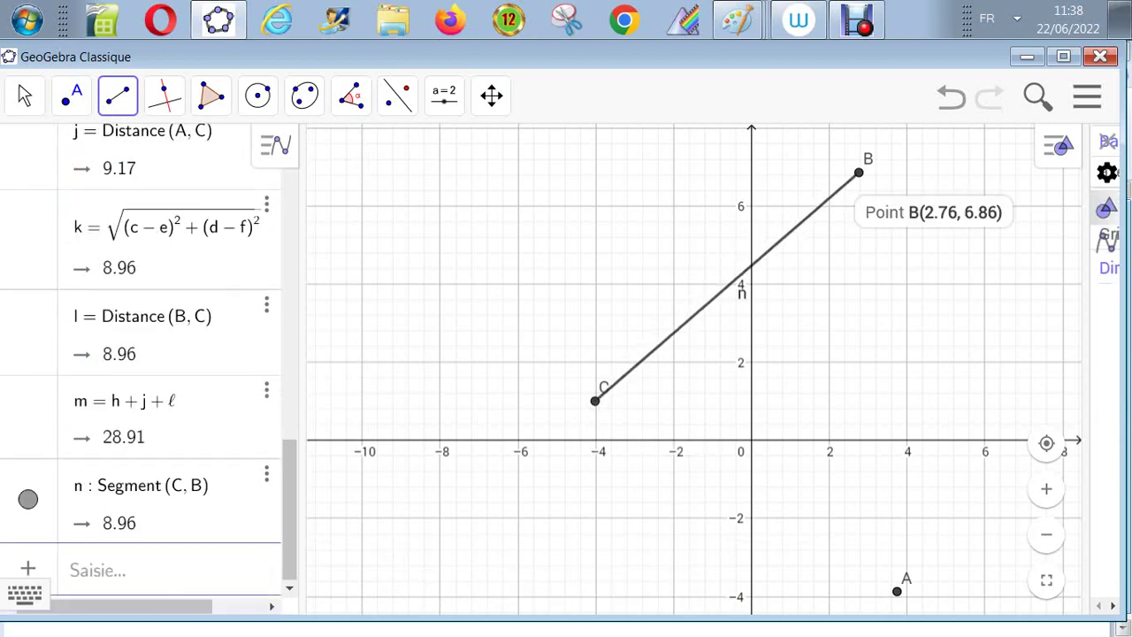
click(858, 172)
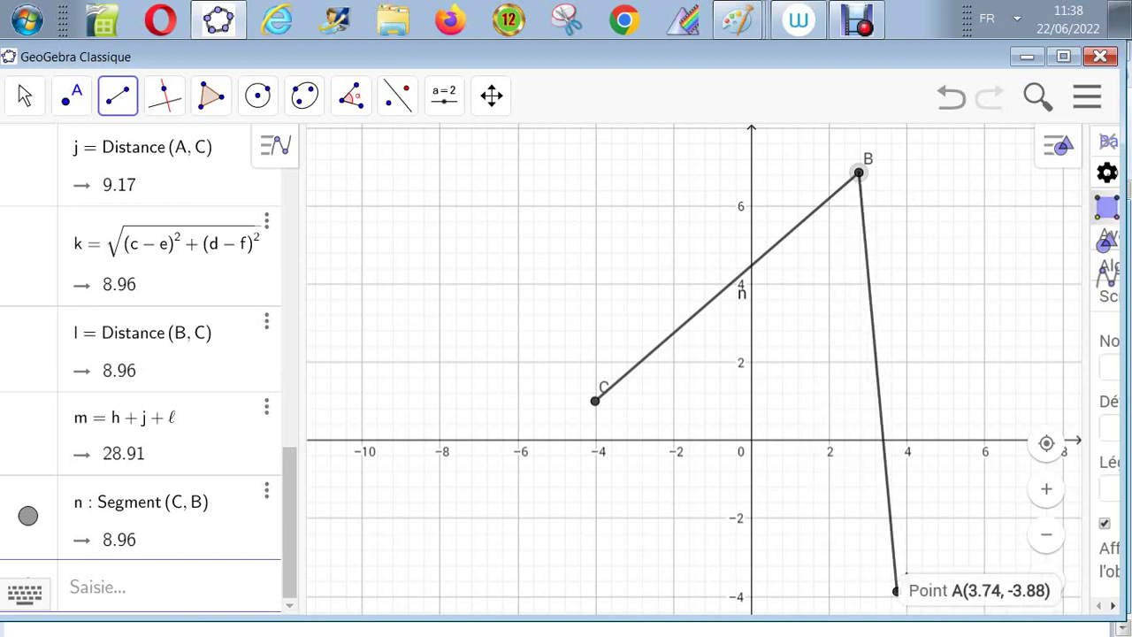
click(897, 590)
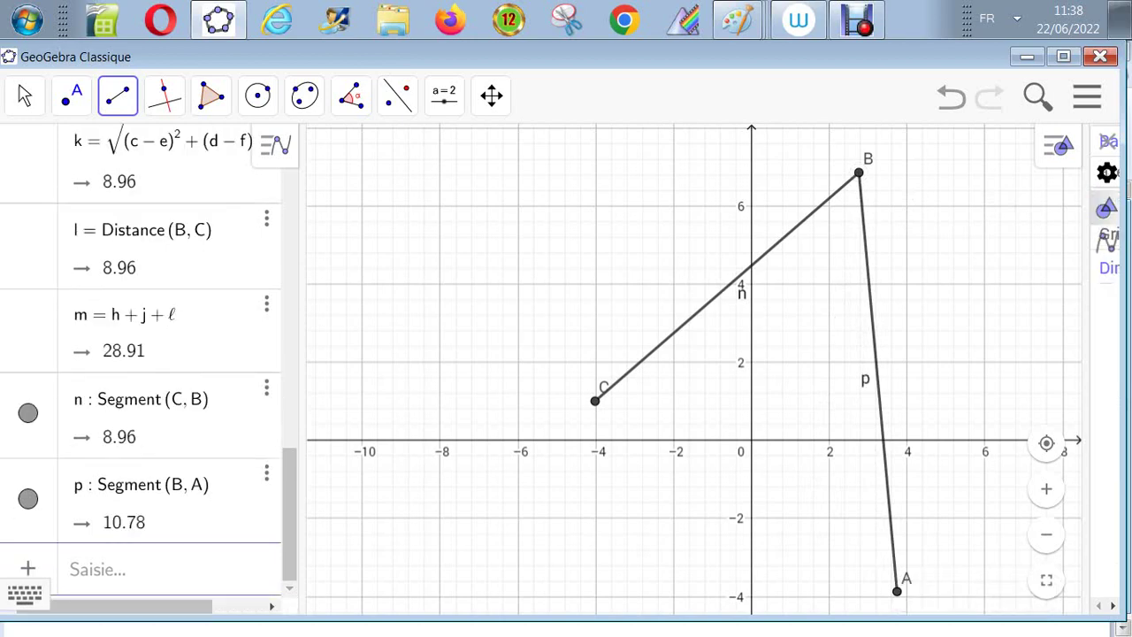
Close the triangle with a segment from C to A, and leave the Segment tool
click(491, 94)
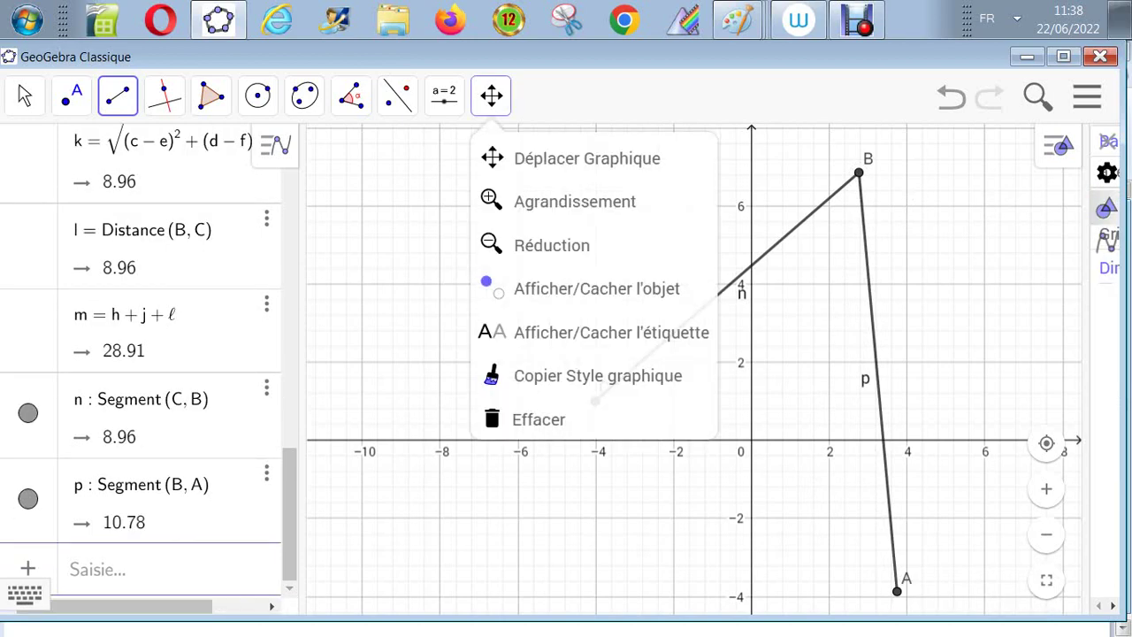
click(587, 156)
drag(619, 292, 568, 259)
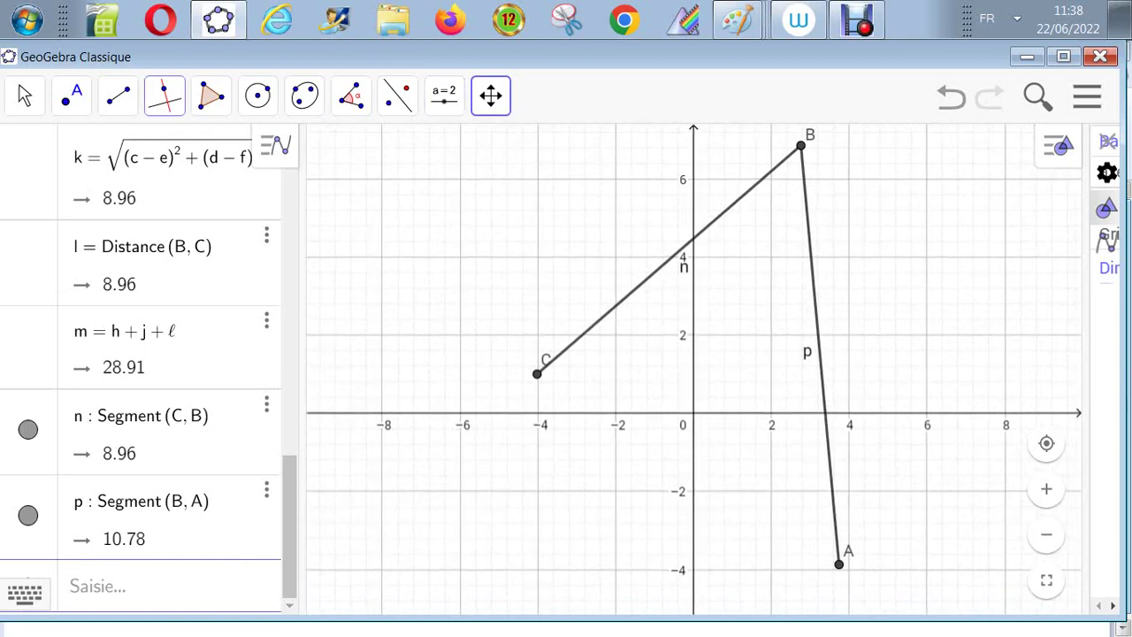
click(117, 95)
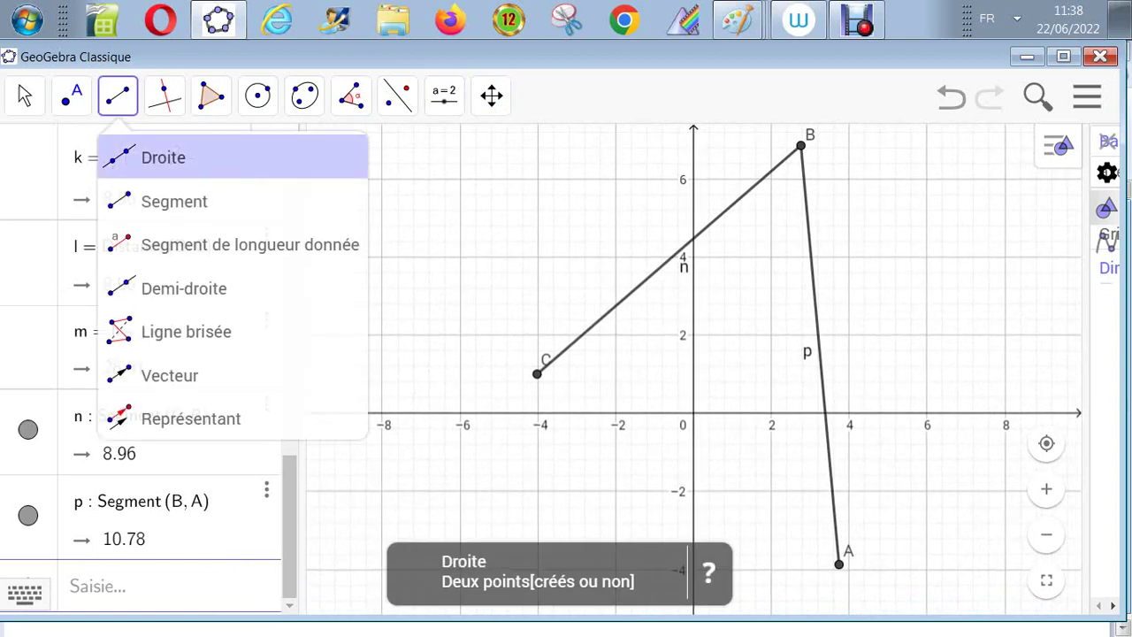
click(174, 201)
click(537, 373)
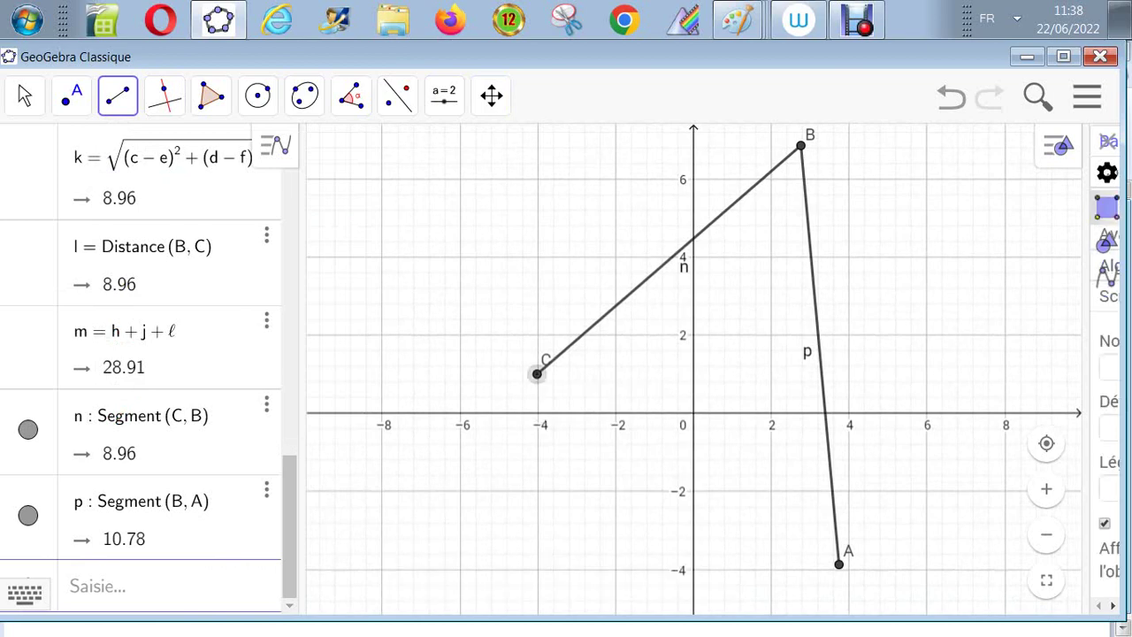
click(839, 563)
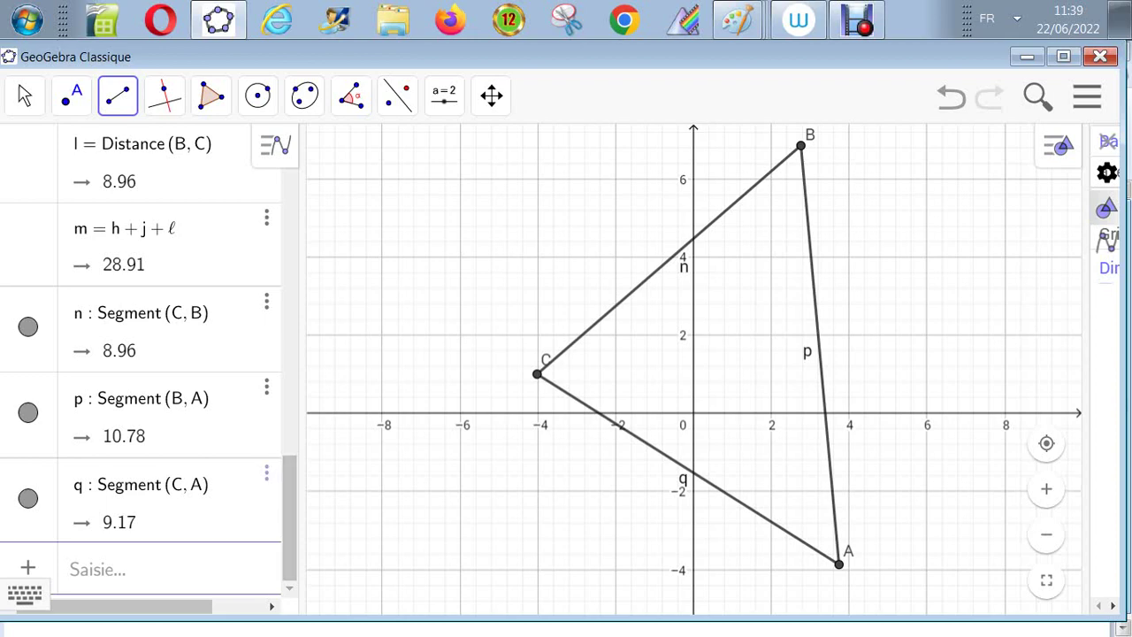
click(24, 96)
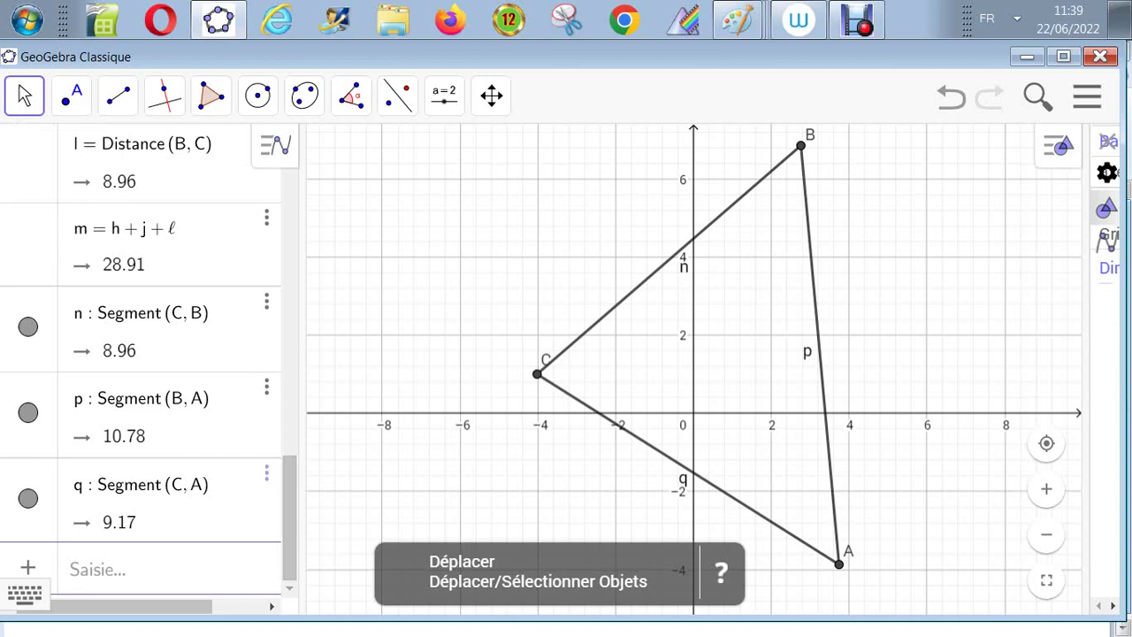
Move point C's label up and away from the triangle's sides so it sits clear of the vertex
drag(636, 372, 631, 371)
drag(541, 359, 517, 354)
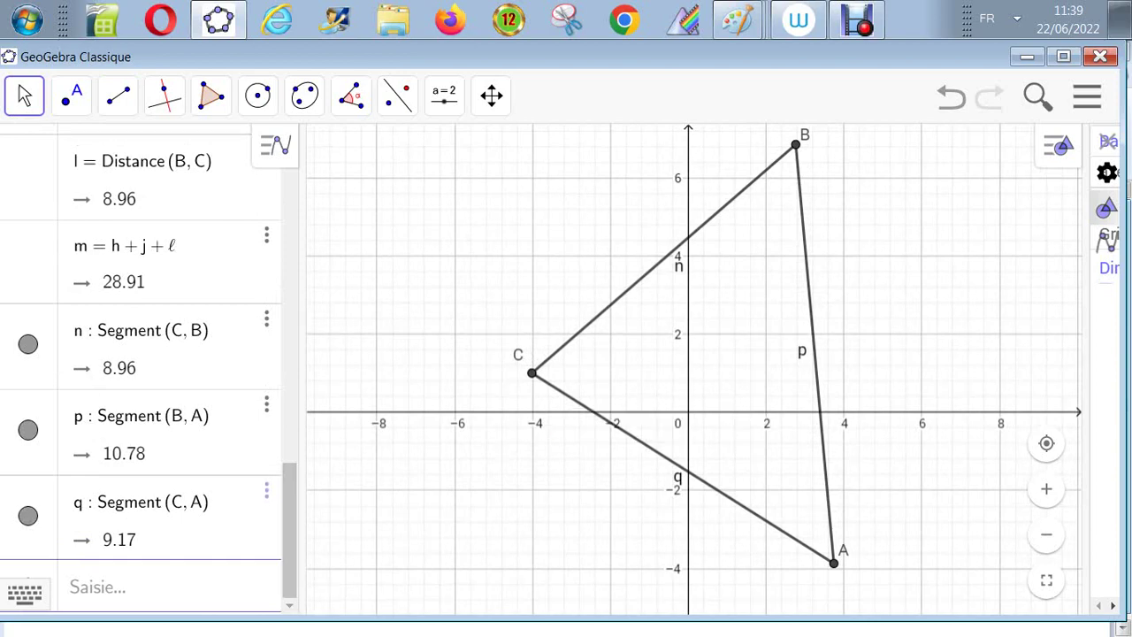
Begin the equation of line AB with the left side y - b =, using point A's ordinate from the point definitions
scroll(141, 372, up, 10)
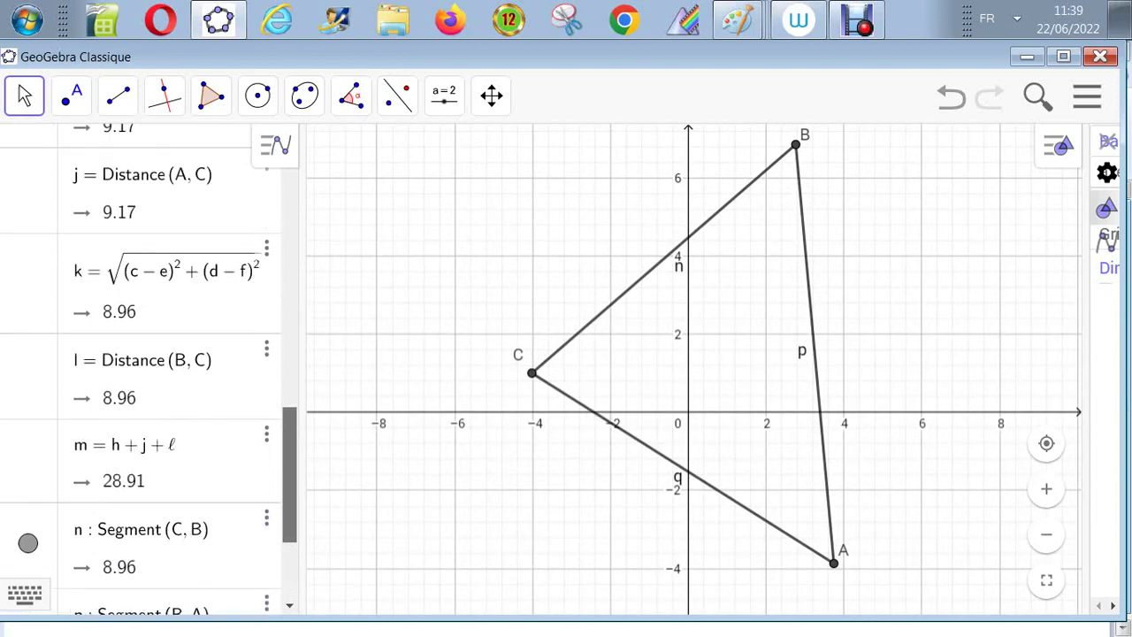
scroll(141, 372, up, 3)
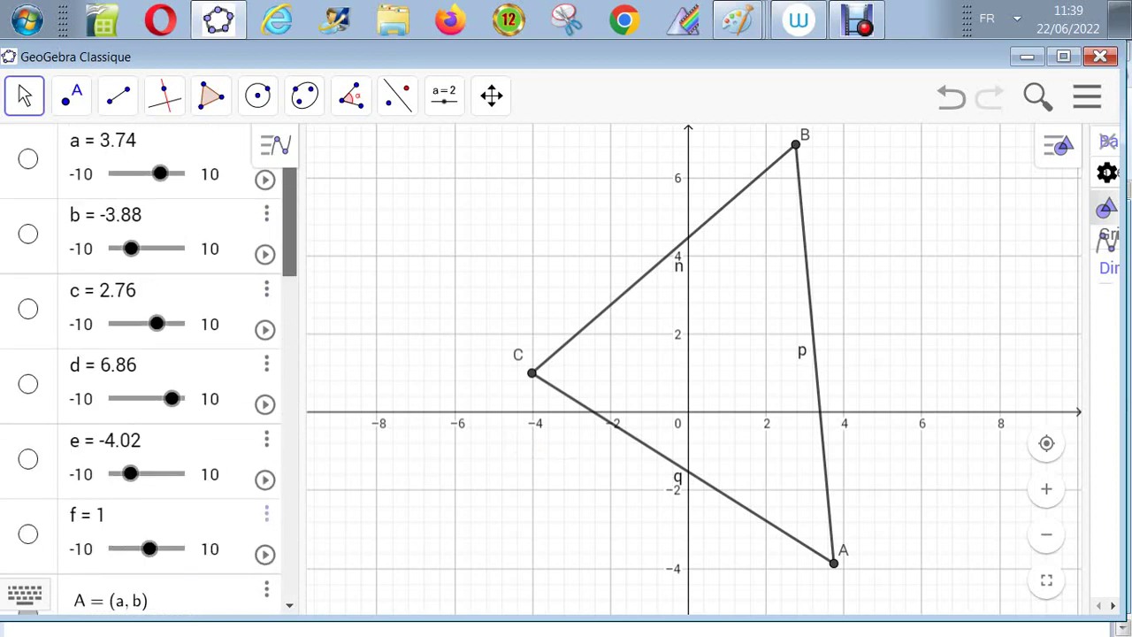
scroll(142, 372, down, 3)
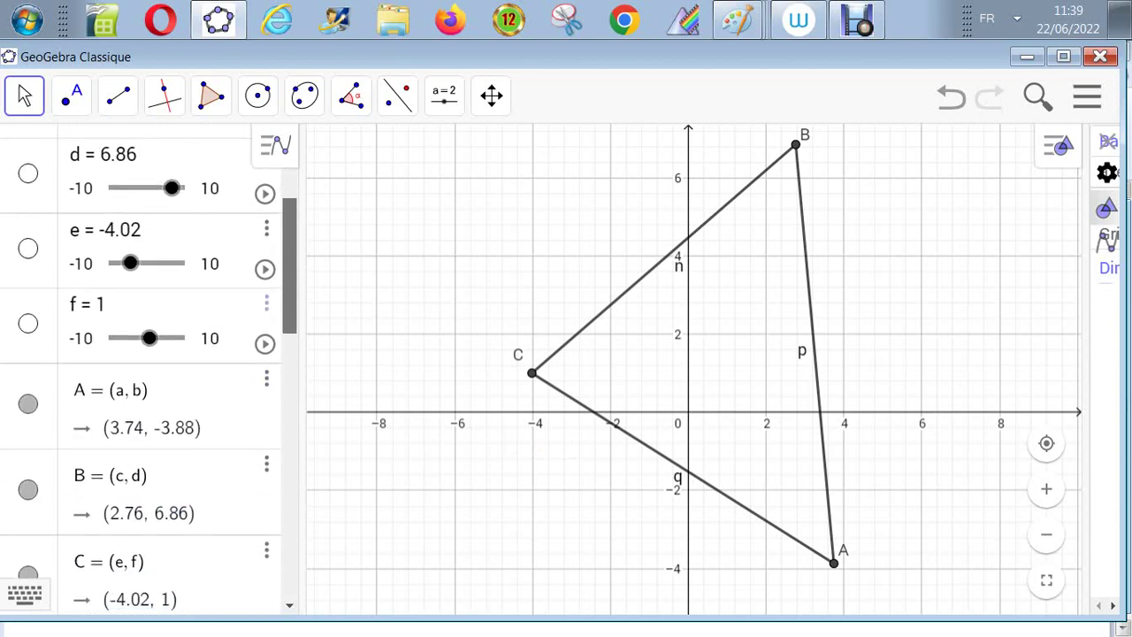
scroll(148, 370, down, 1)
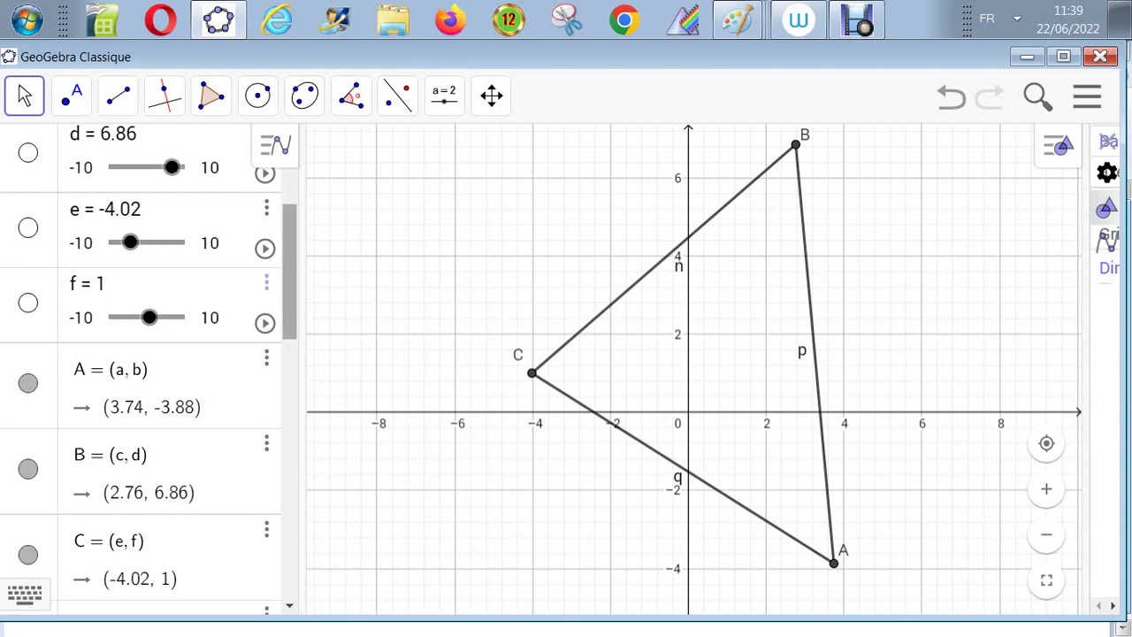
scroll(142, 371, down, 5)
scroll(141, 371, down, 6)
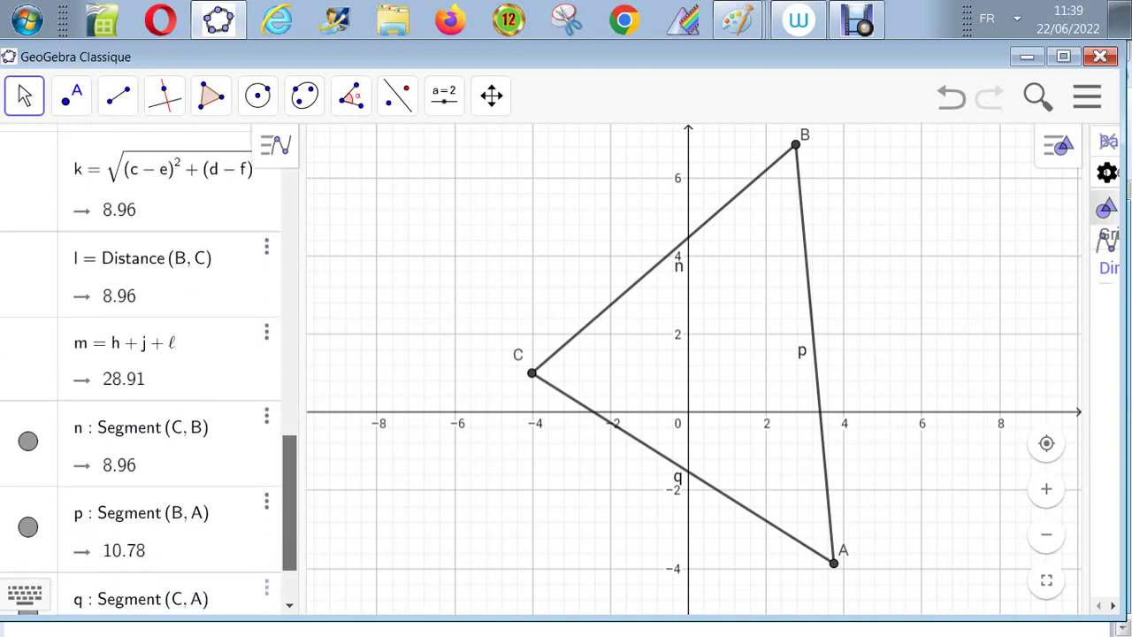
click(98, 587)
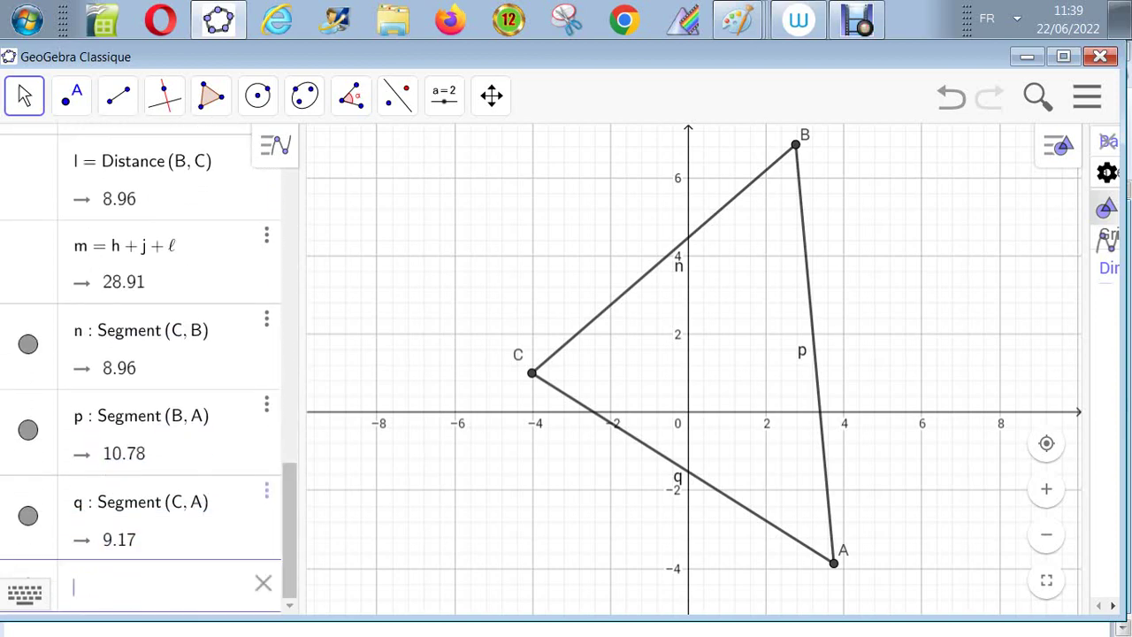
text(y )
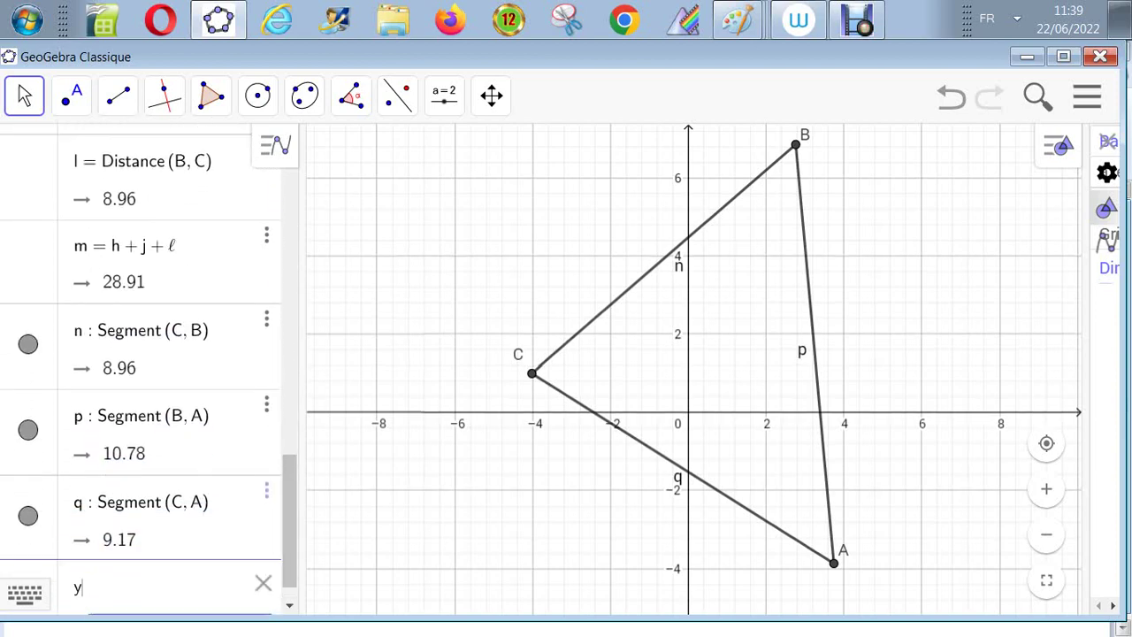
text(-)
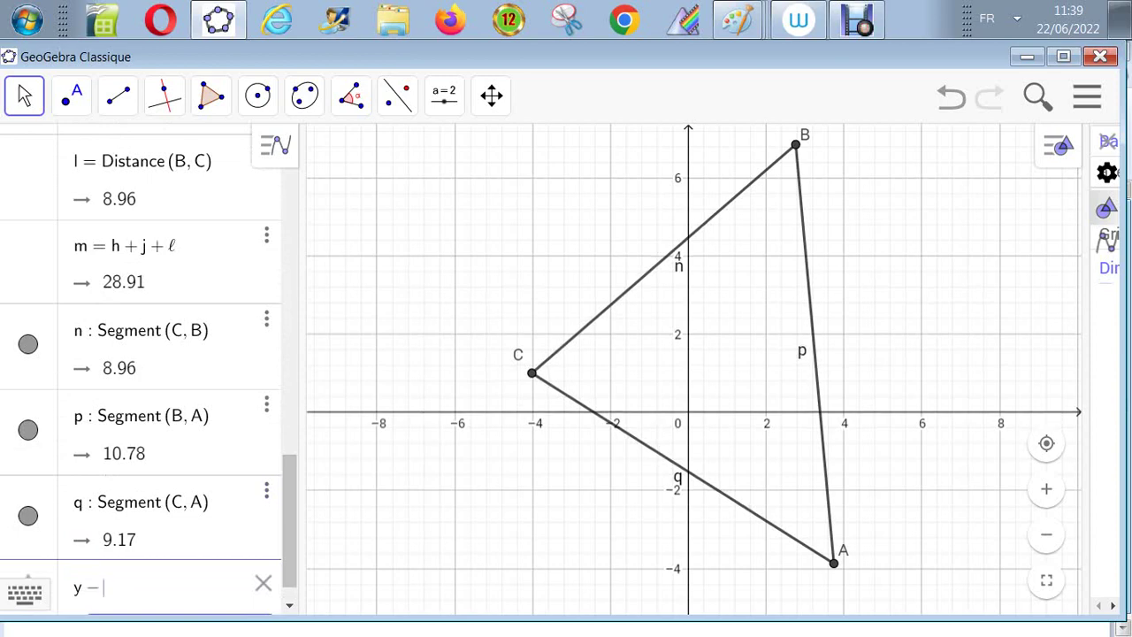
key(Return)
scroll(149, 362, up, 5)
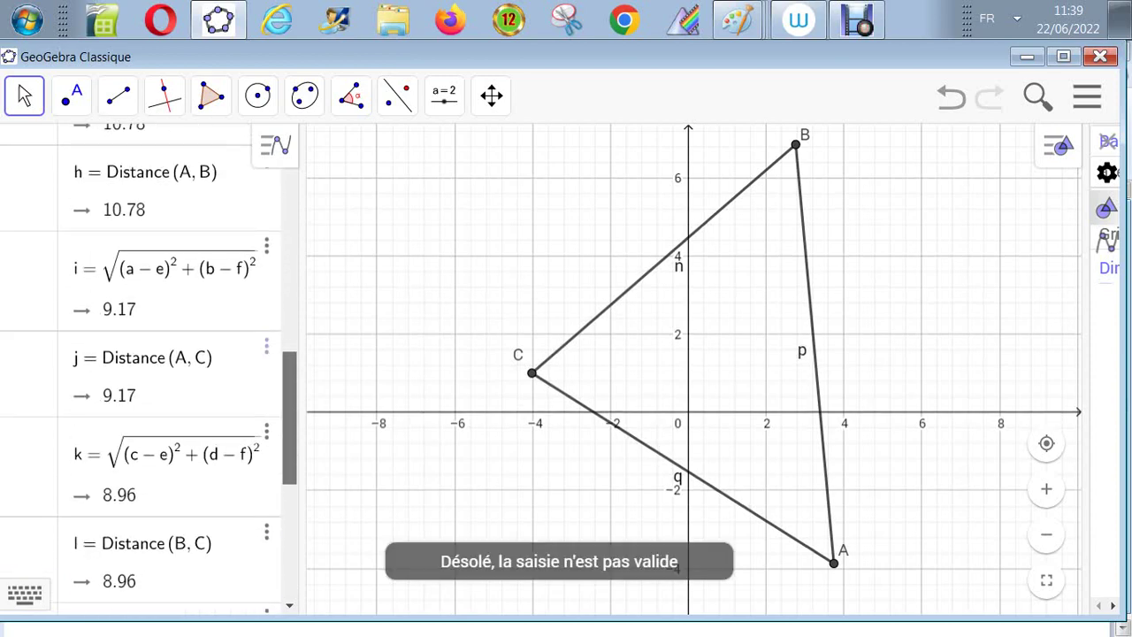
drag(289, 418, 289, 325)
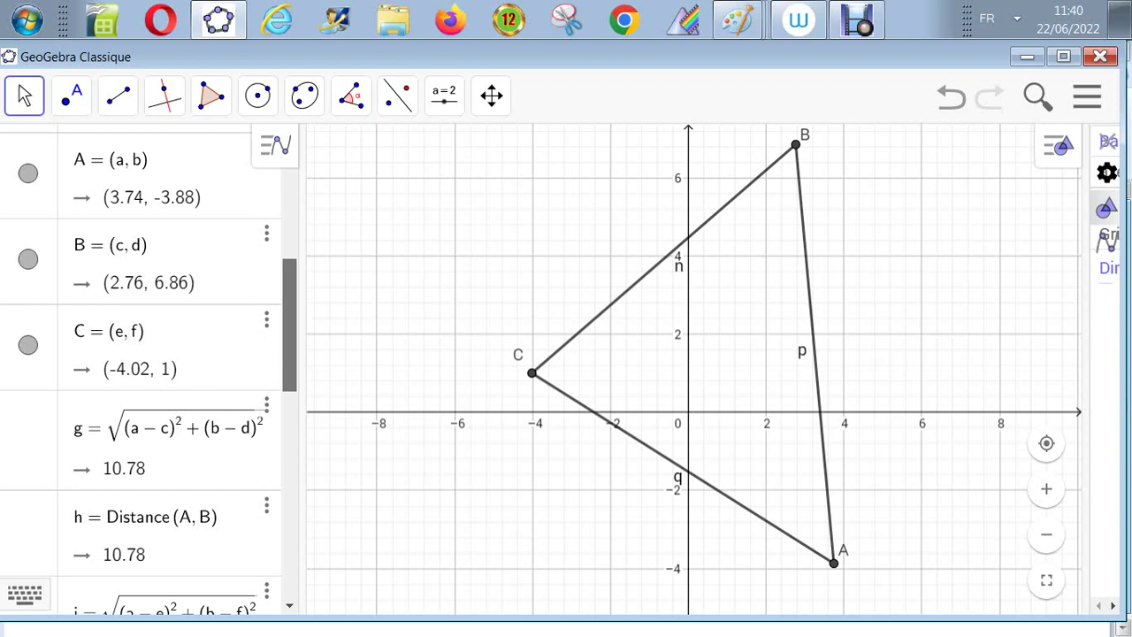
drag(290, 325, 290, 326)
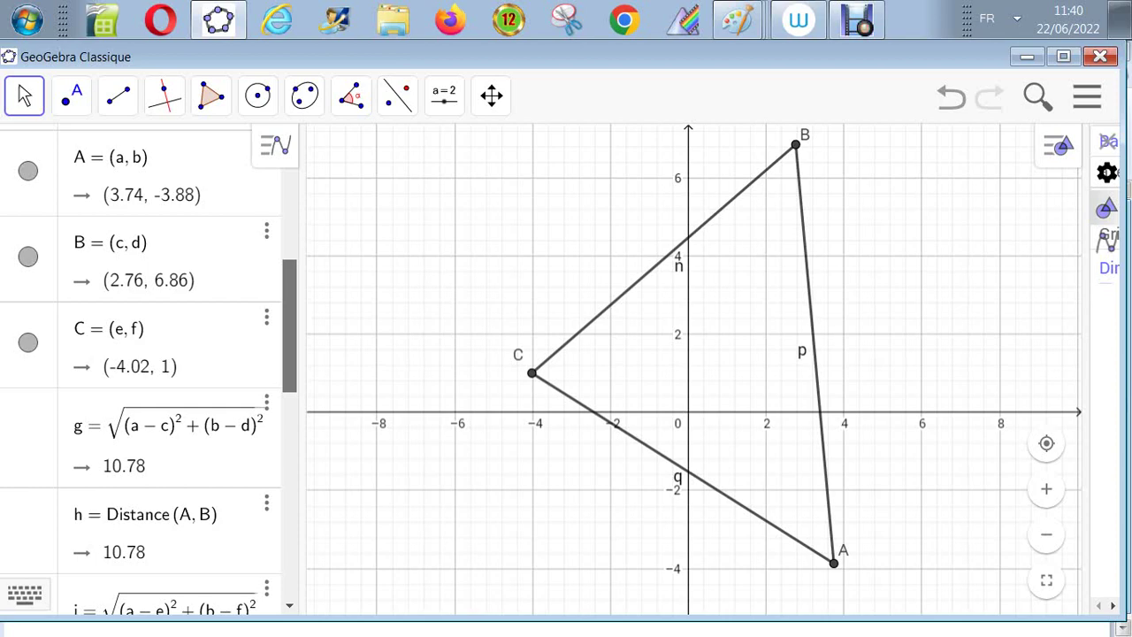
drag(289, 326, 290, 532)
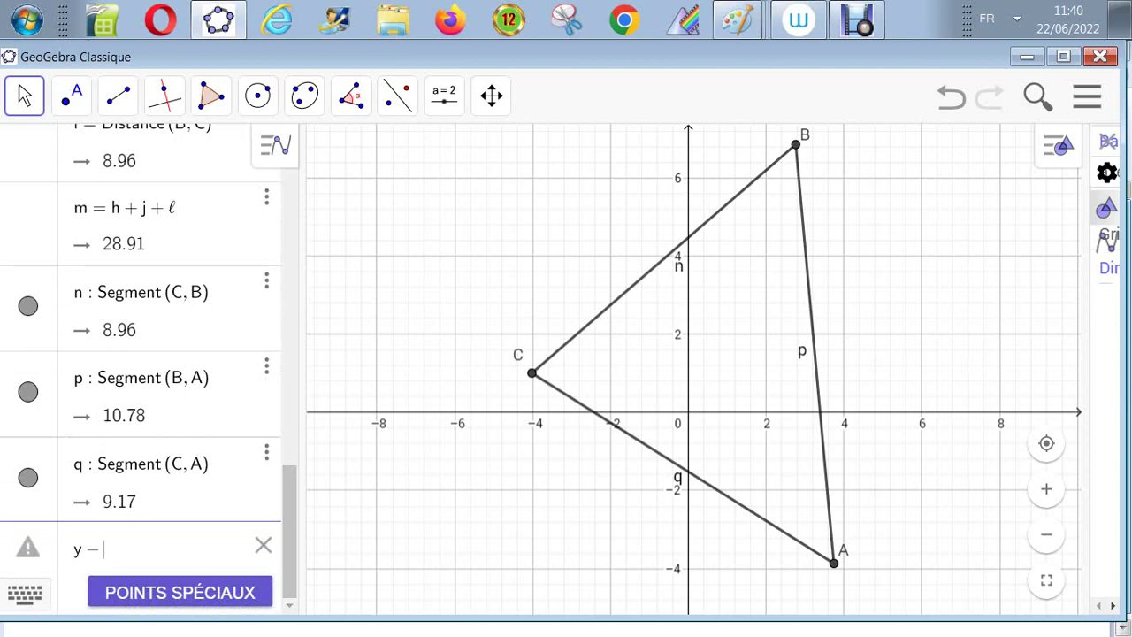
text(b=)
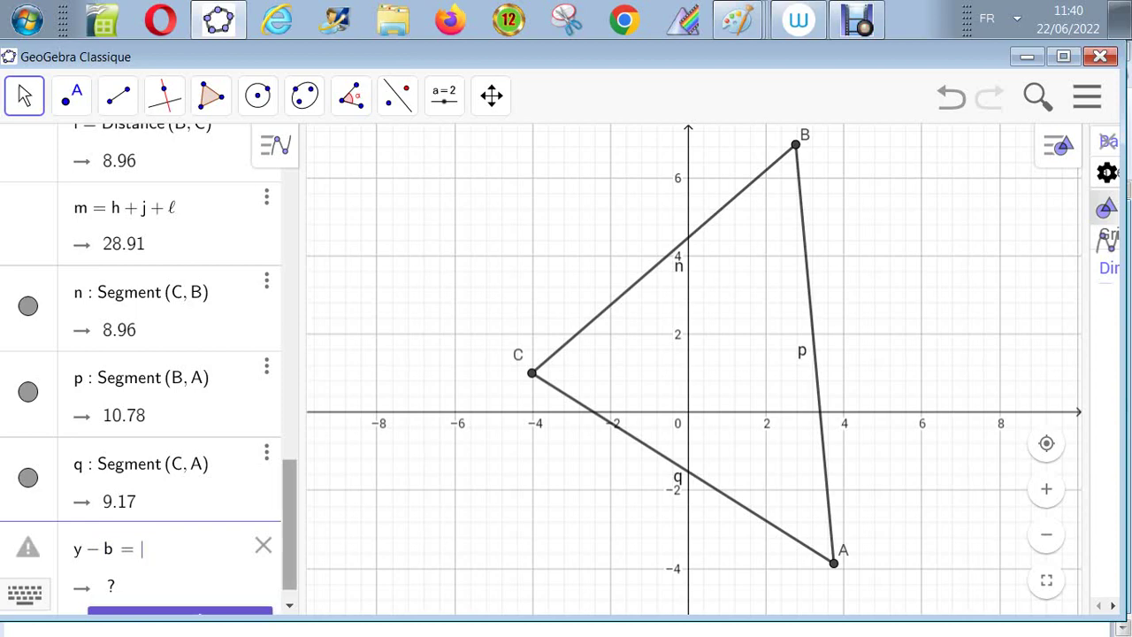
key(Return)
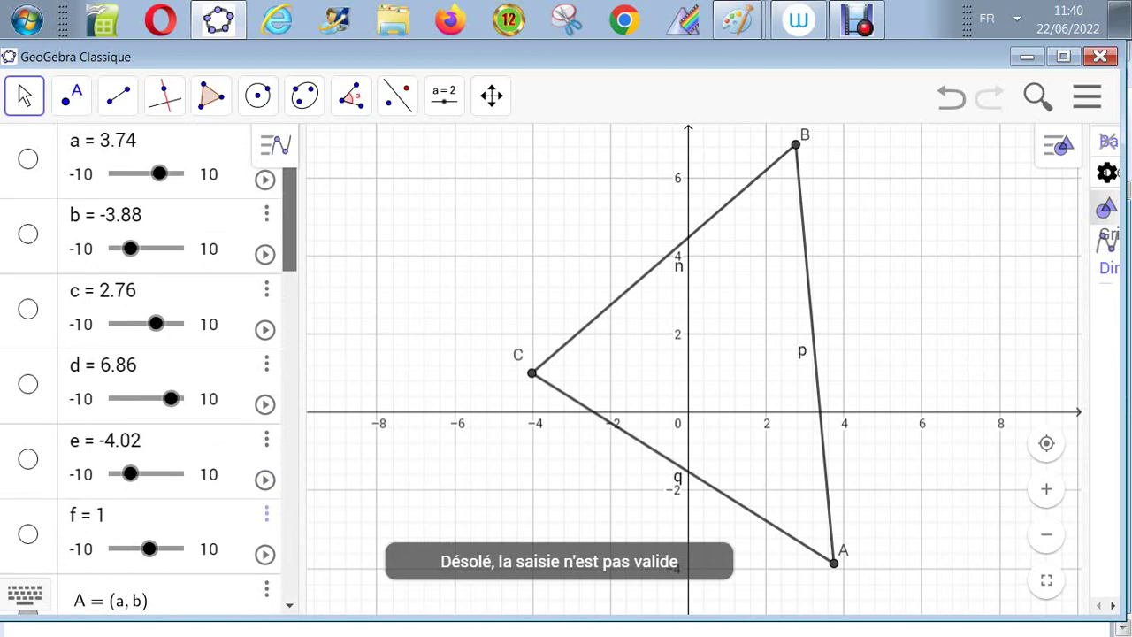
Add the slope of line AB to the equation's right side as the fraction (d - b)/(c - a)
drag(289, 205, 289, 282)
scroll(148, 369, down, 1)
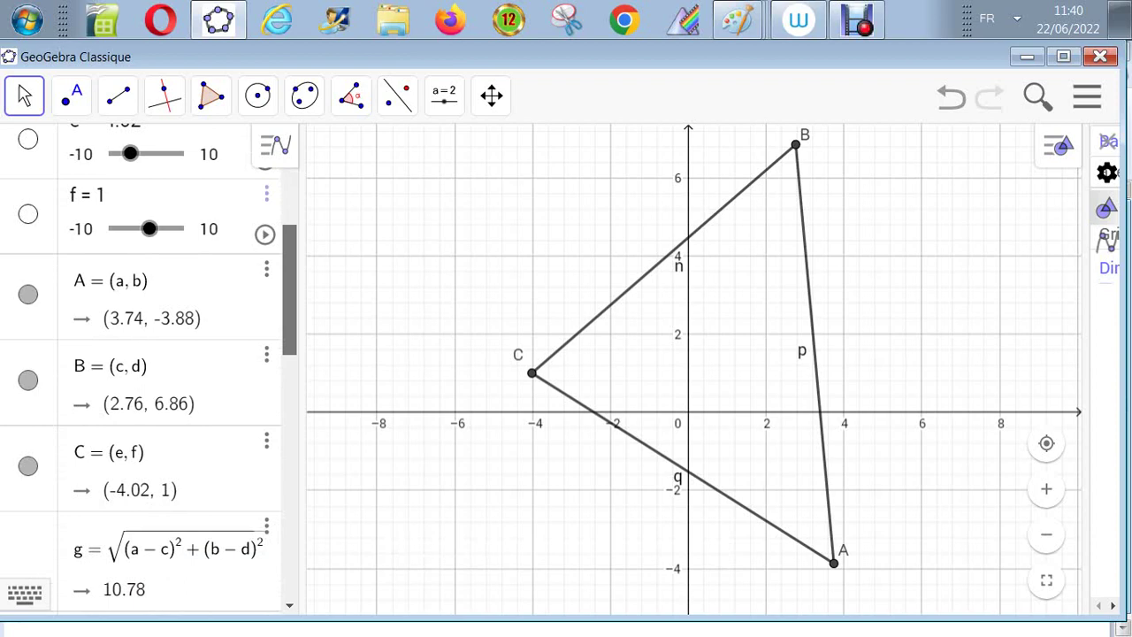
scroll(149, 367, down, 10)
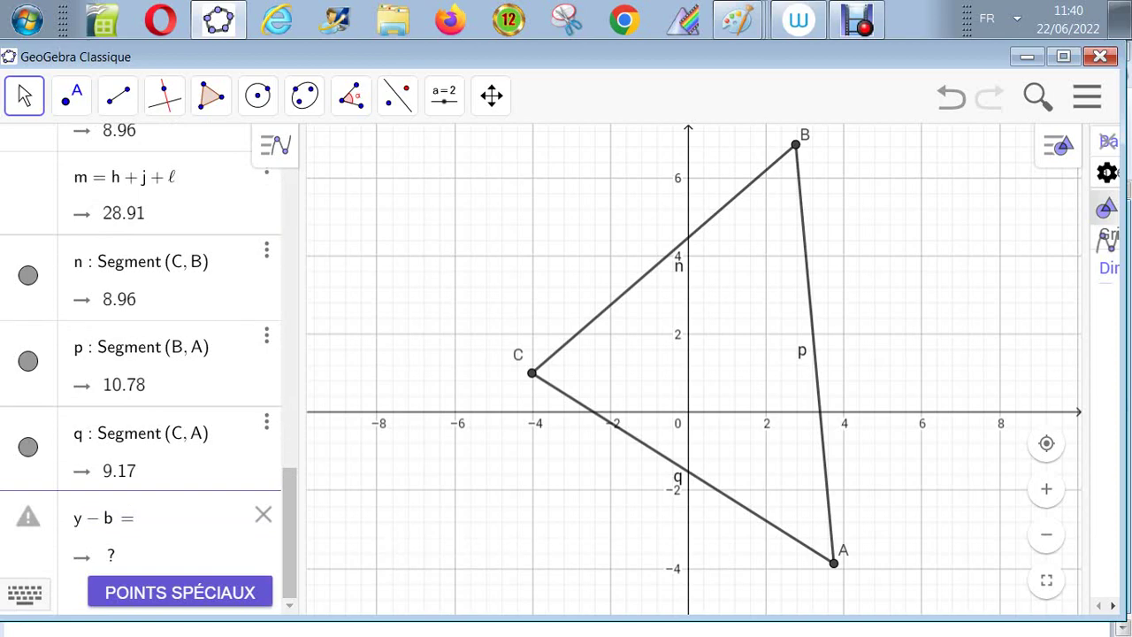
text((d-)
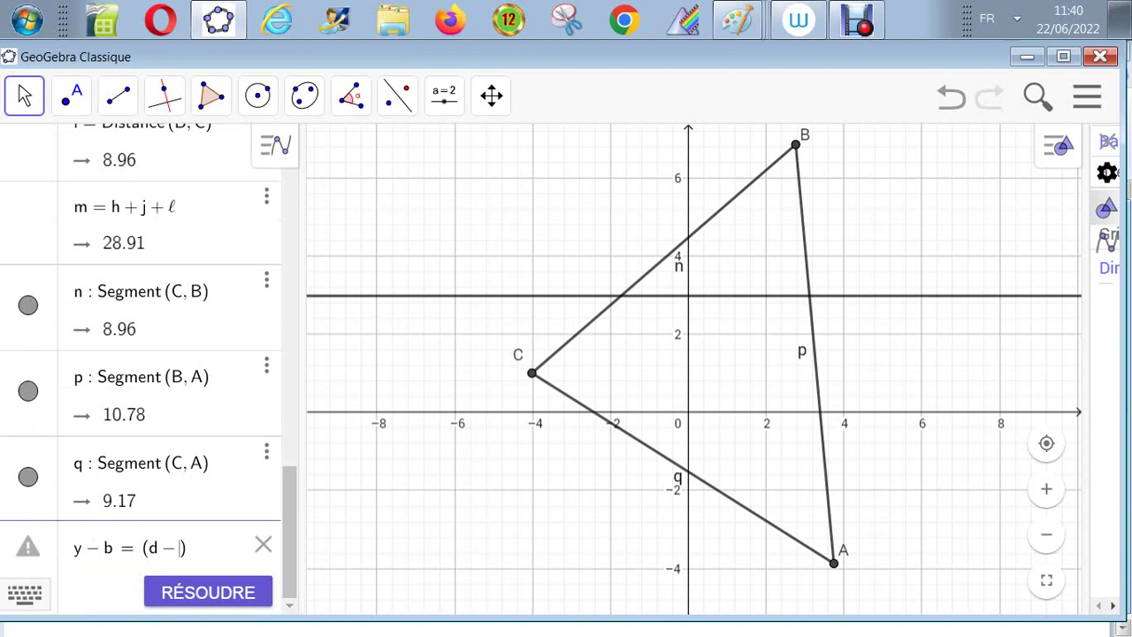
text(bb)
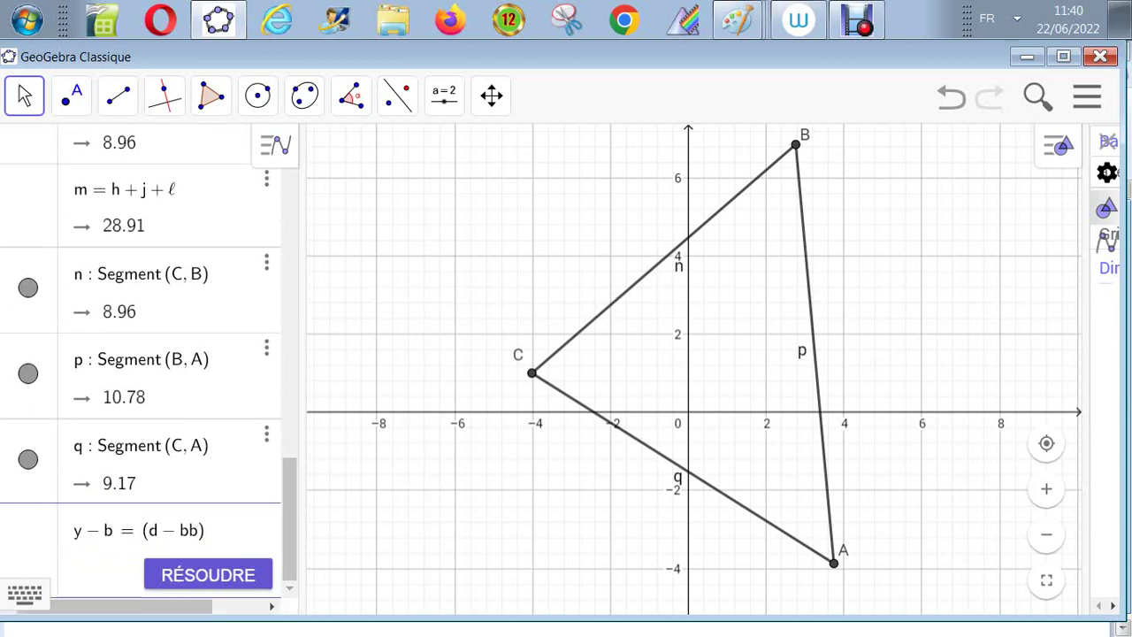
key(BackSpace)
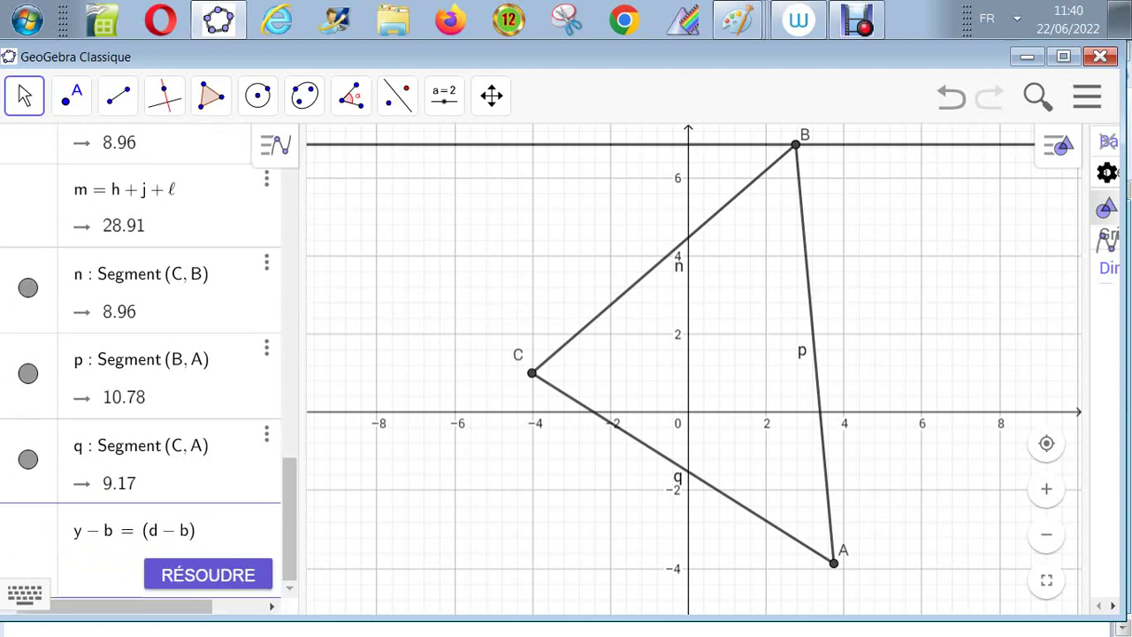
text(/)
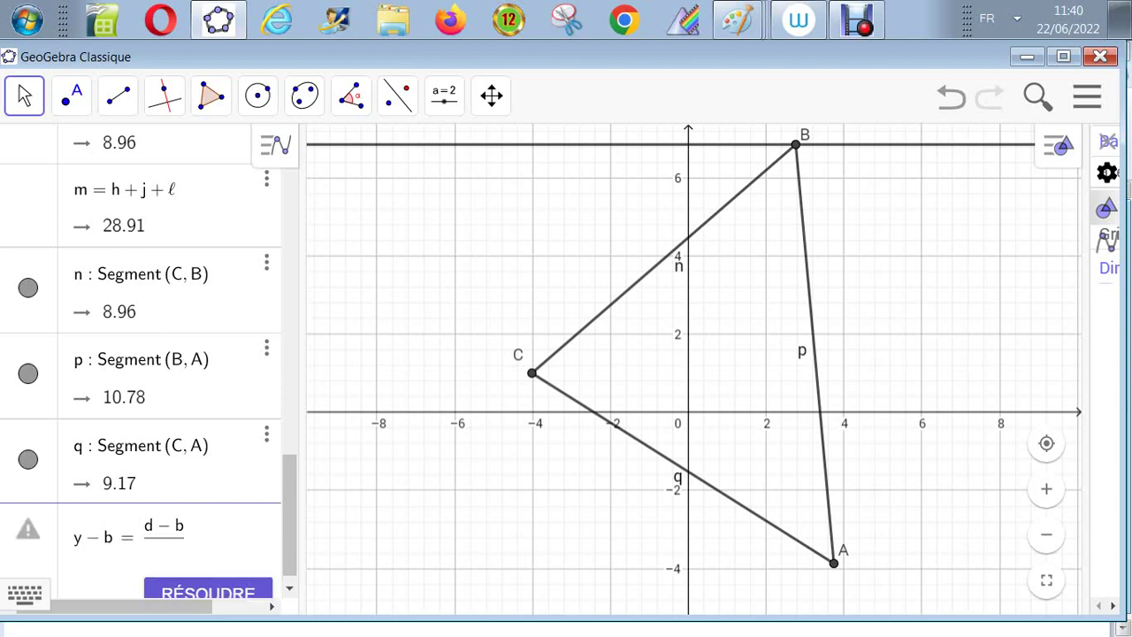
text(()
text(c-)
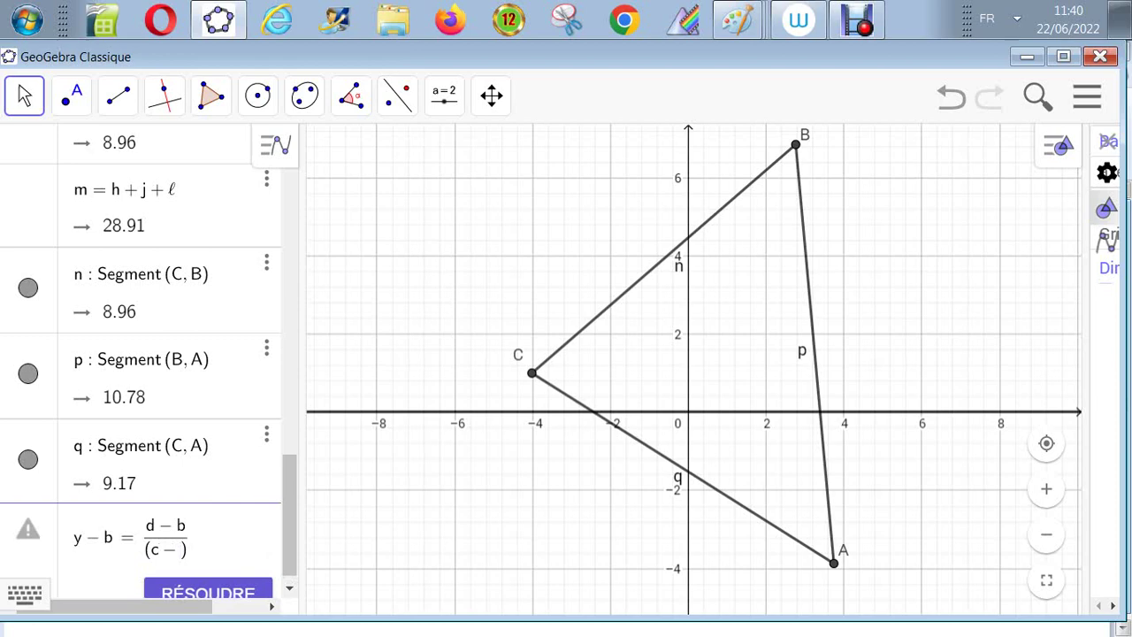
text(a)
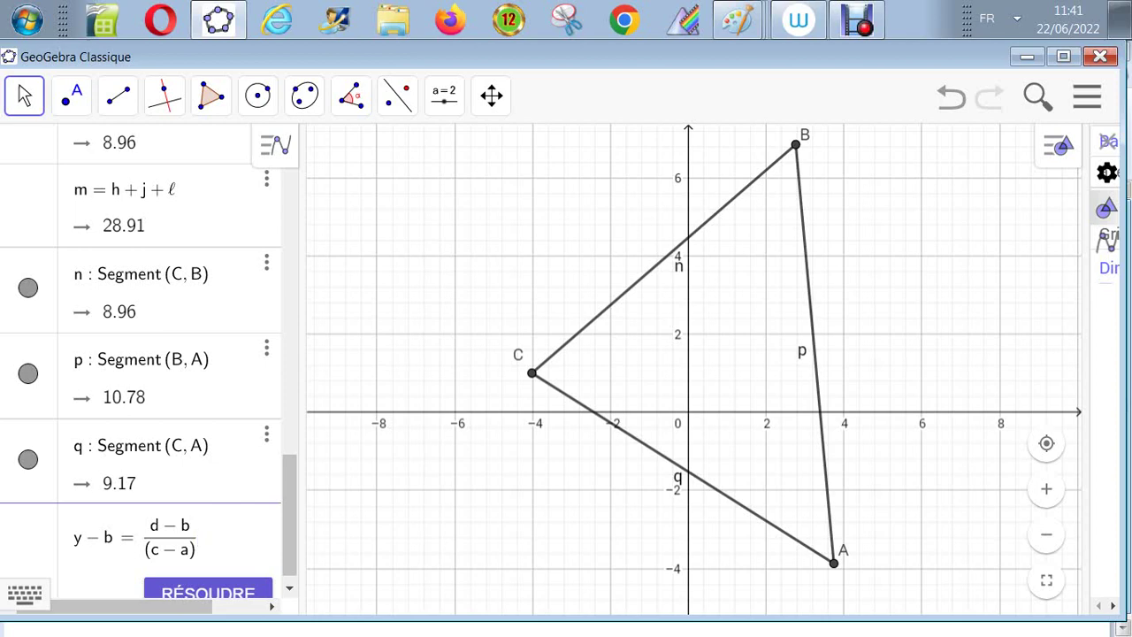
Complete the line equation by multiplying the slope by (x - a), and create the line
text(*)
text(x)
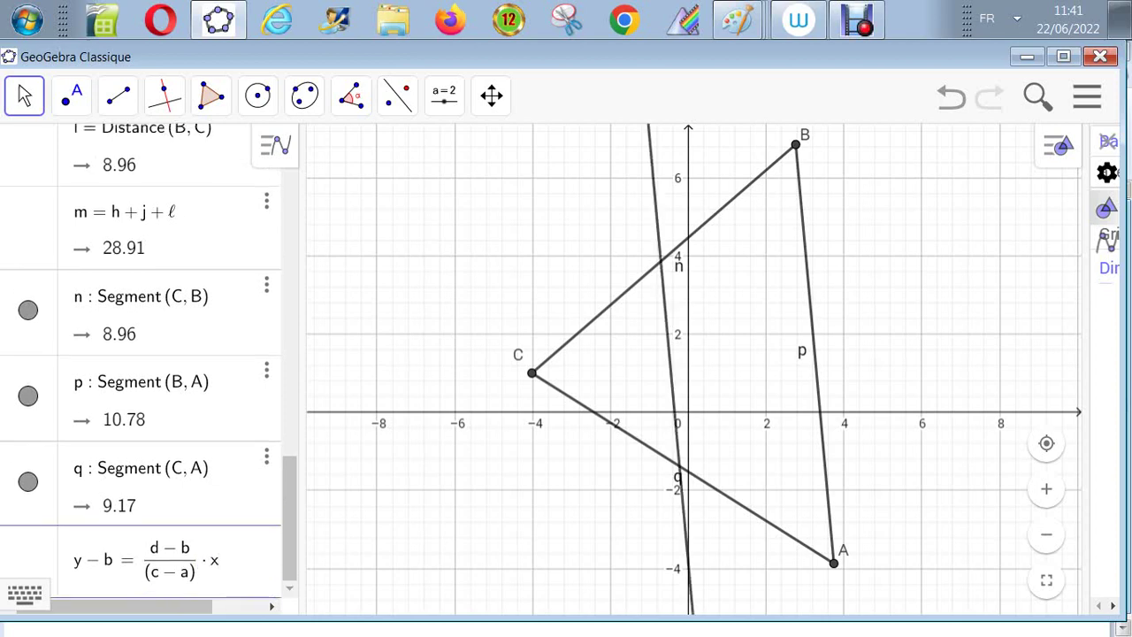
key(BackSpace)
text((x - a)
key(Return)
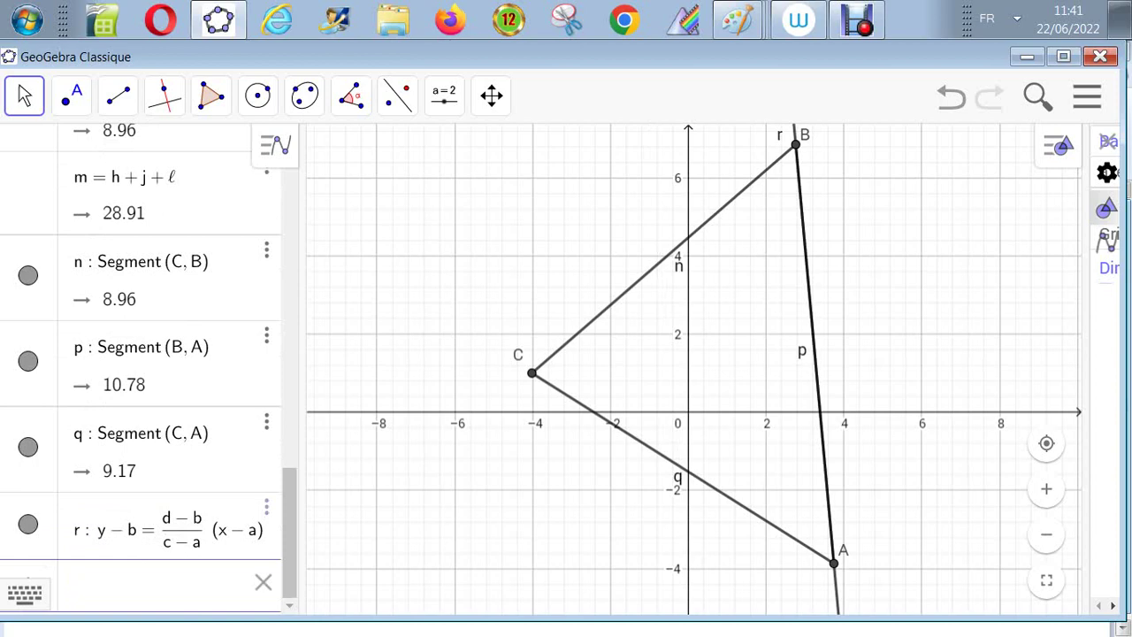
Fit the whole triangle and line AB in the graph, widening the algebra view and narrowing the settings pane
drag(707, 371, 649, 337)
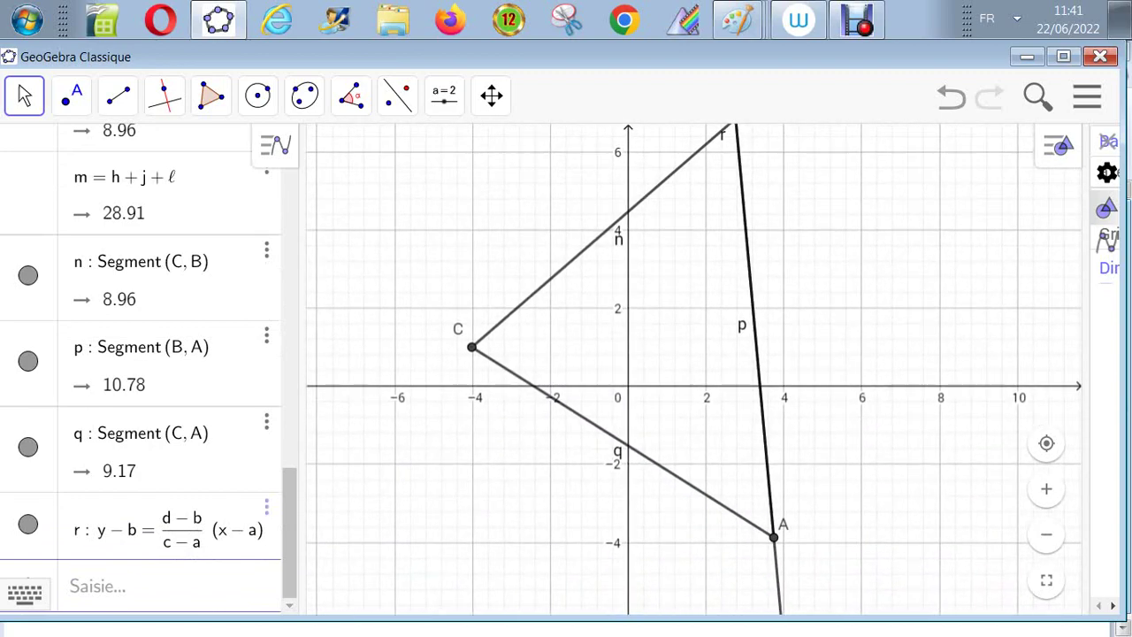
click(1046, 534)
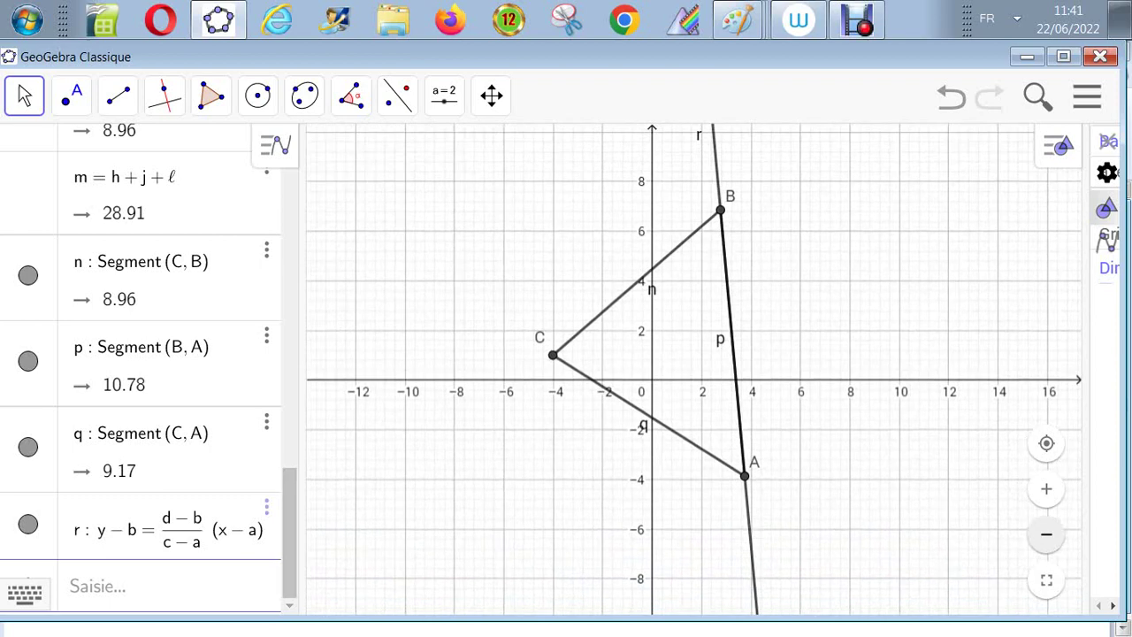
drag(302, 368, 342, 369)
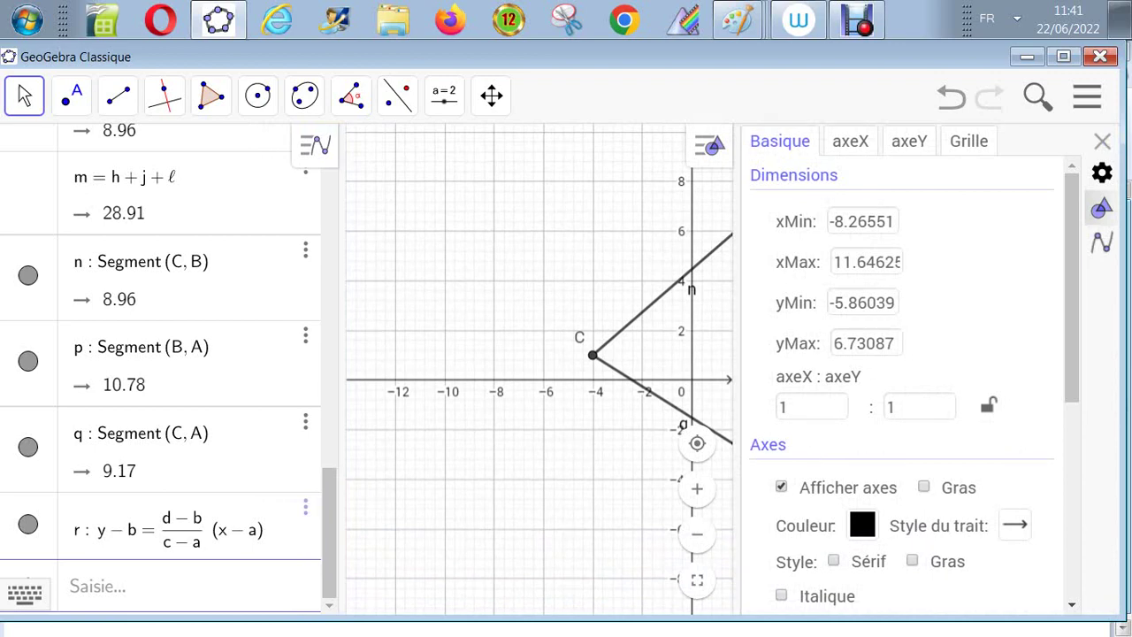
drag(737, 370, 1061, 369)
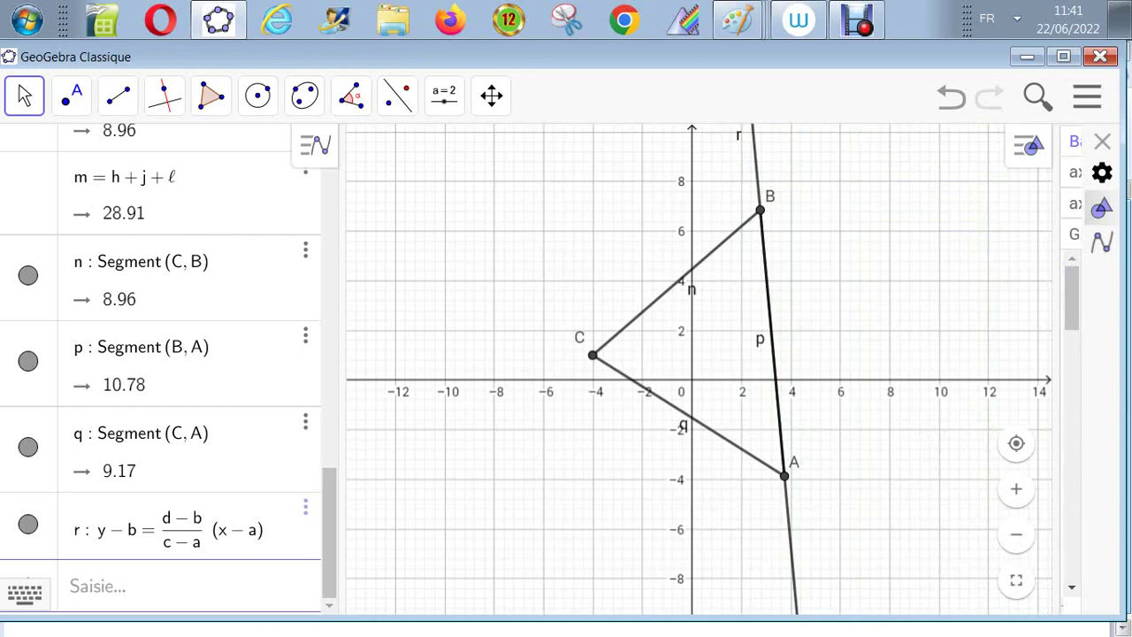
drag(867, 442, 821, 430)
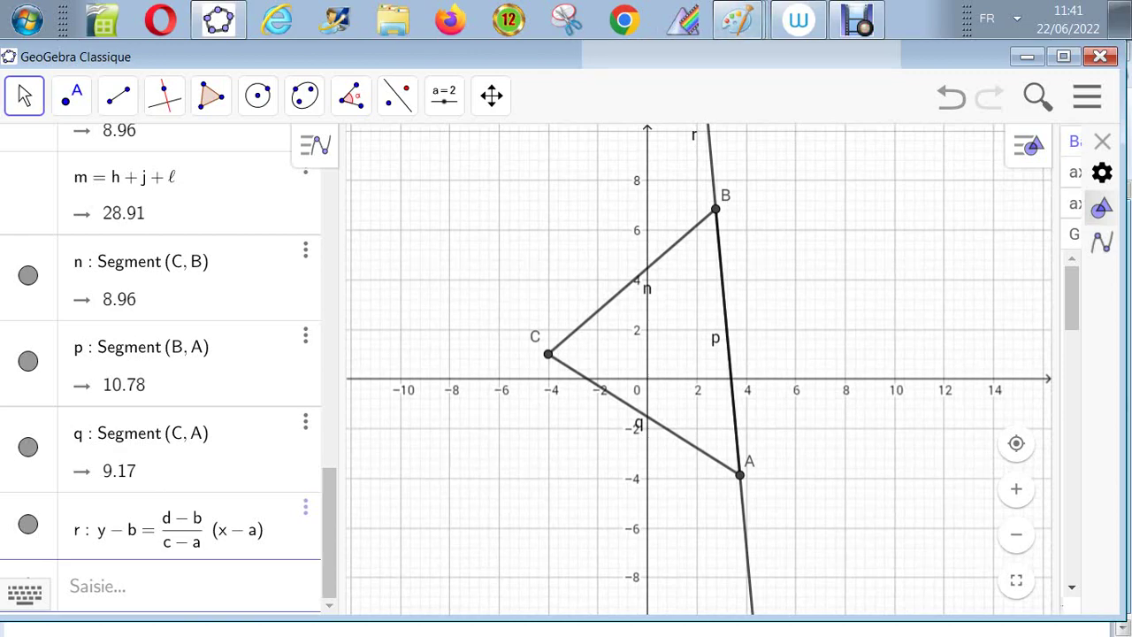
Switch to Paint, paste the GeoGebra screen capture, and shift it up on the canvas to show the line equation and point A
key(alt+Tab)
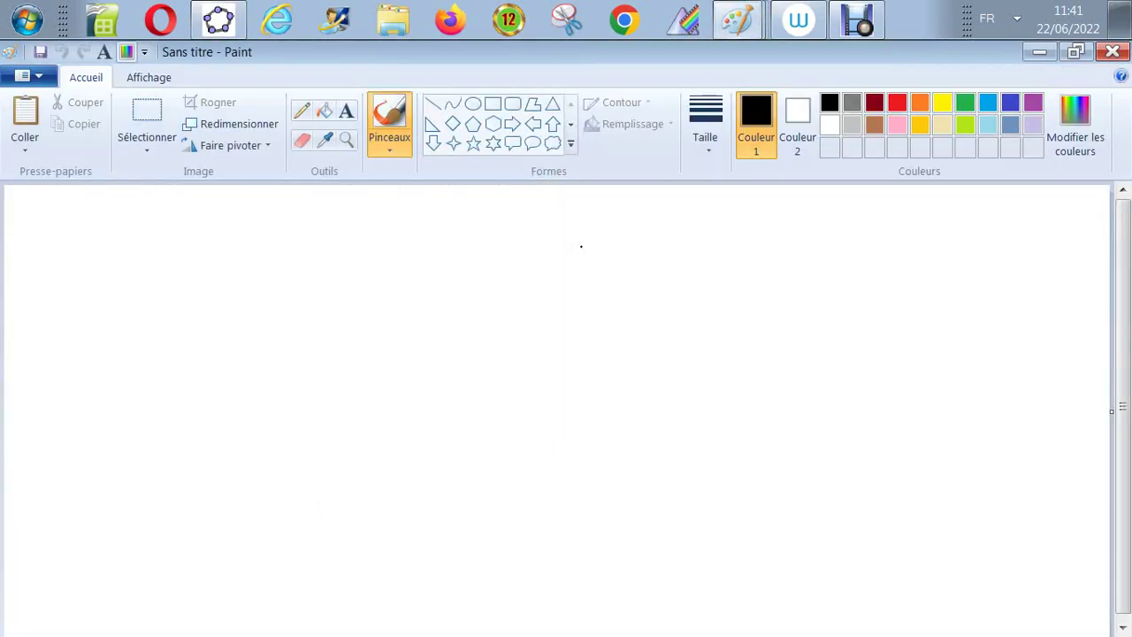
key(ctrl+v)
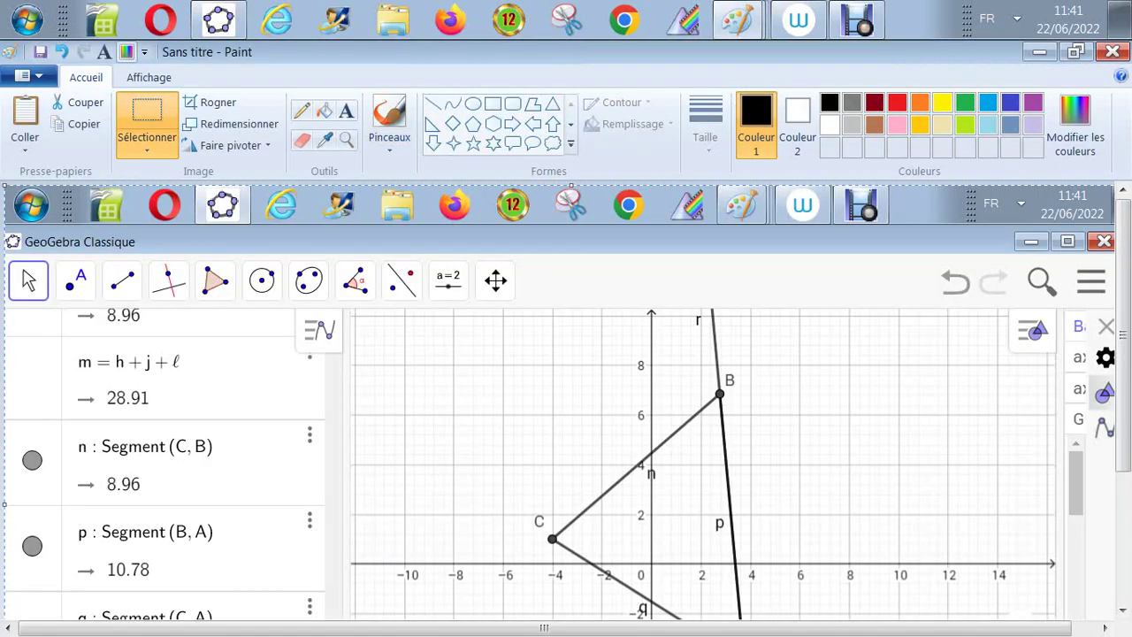
mouse_move(566, 495)
mouse_down()
mouse_move(563, 376)
mouse_move(585, 247)
mouse_up()
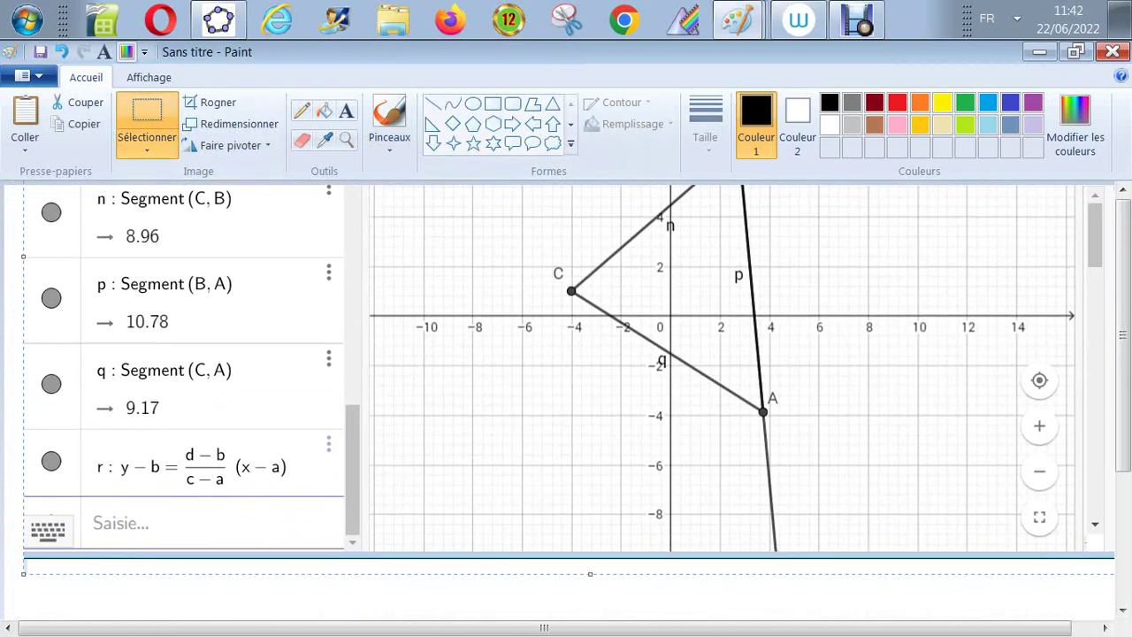
drag(586, 248, 584, 248)
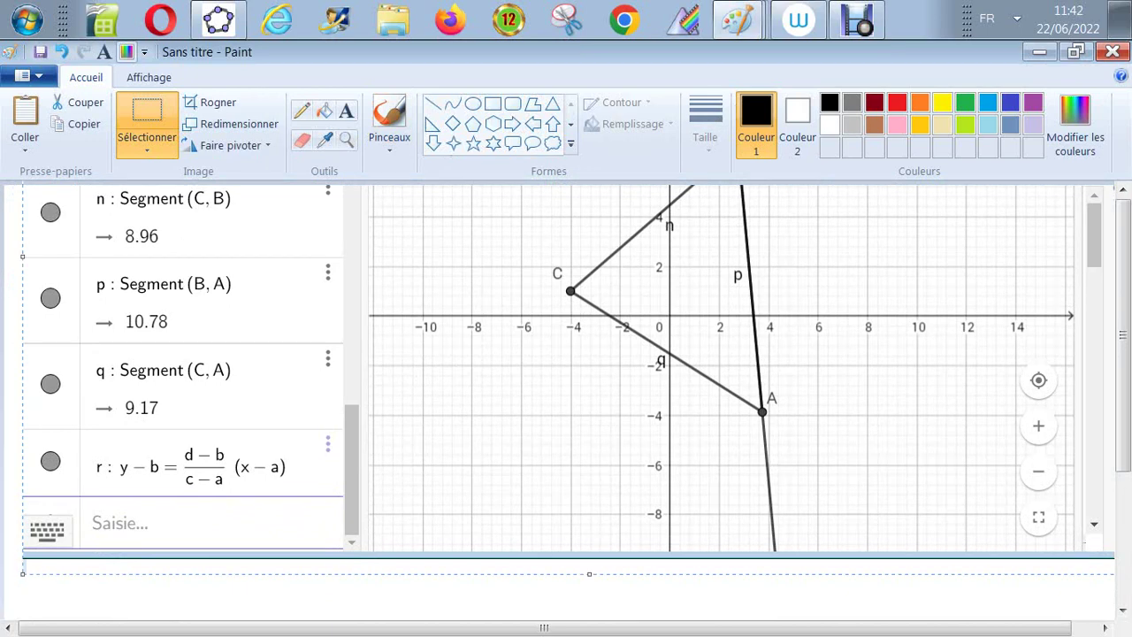
key(Escape)
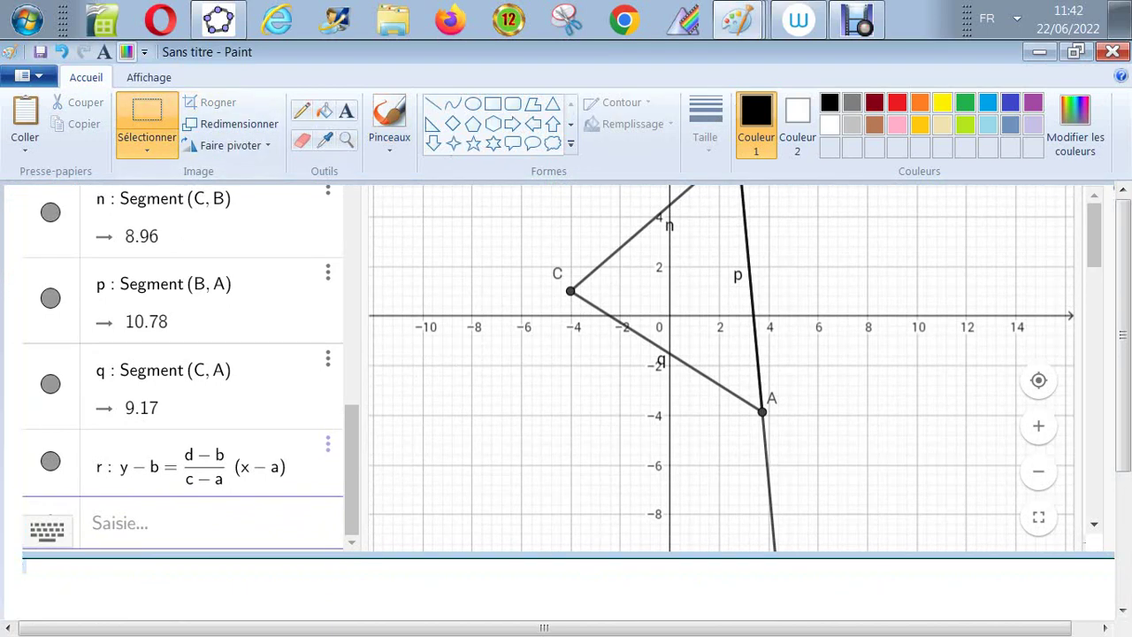
drag(23, 187, 502, 368)
drag(966, 476, 1114, 485)
key(Delete)
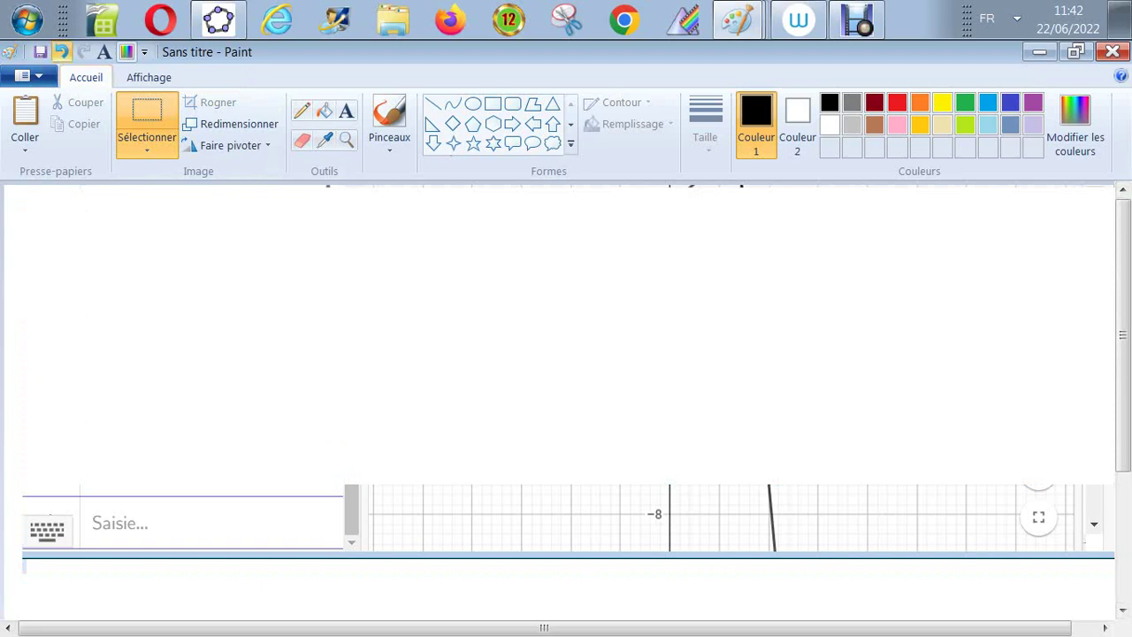
click(60, 51)
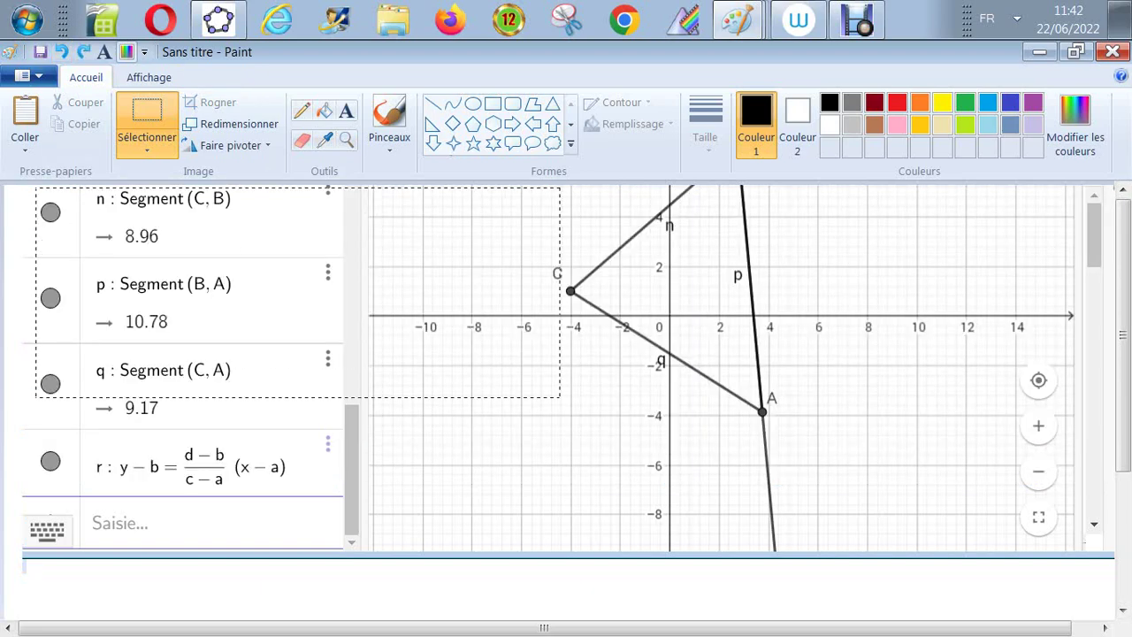
drag(560, 398, 903, 493)
drag(1032, 479, 1107, 485)
key(Delete)
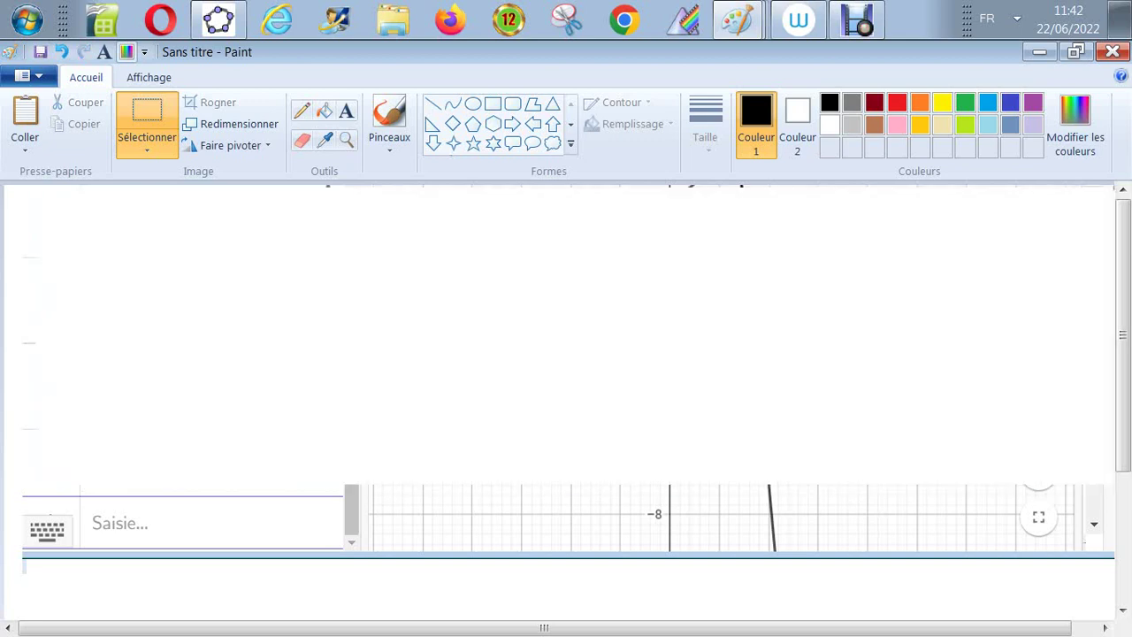
click(61, 51)
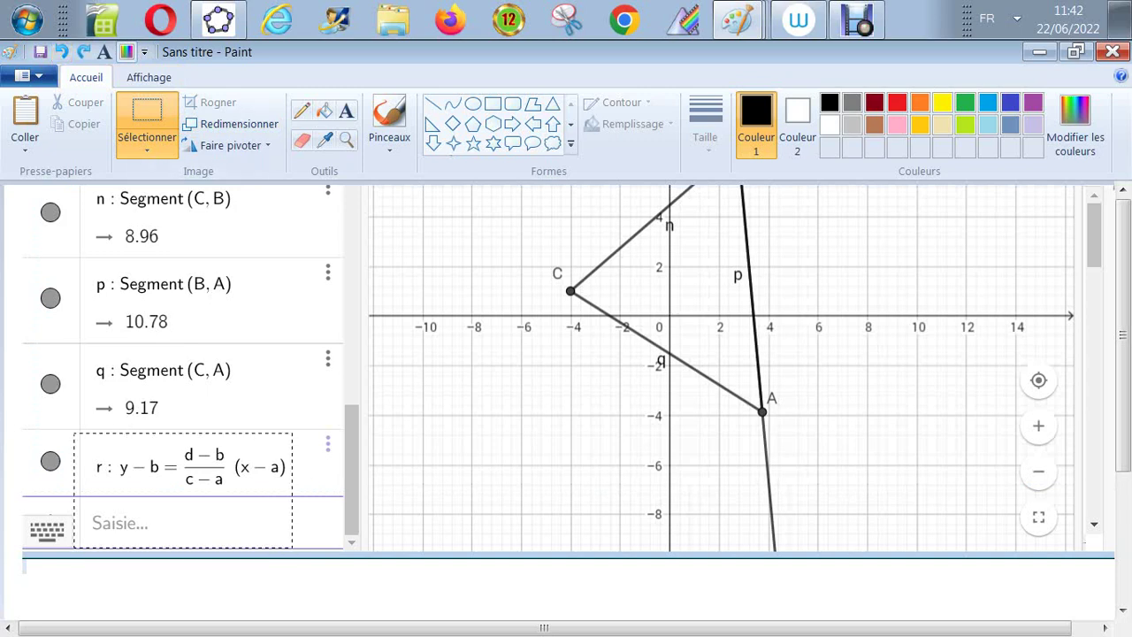
Move the line equation r up within the pasted capture so it covers the segment n entry
key(ctrl+y)
key(ctrl+y)
key(ctrl+y)
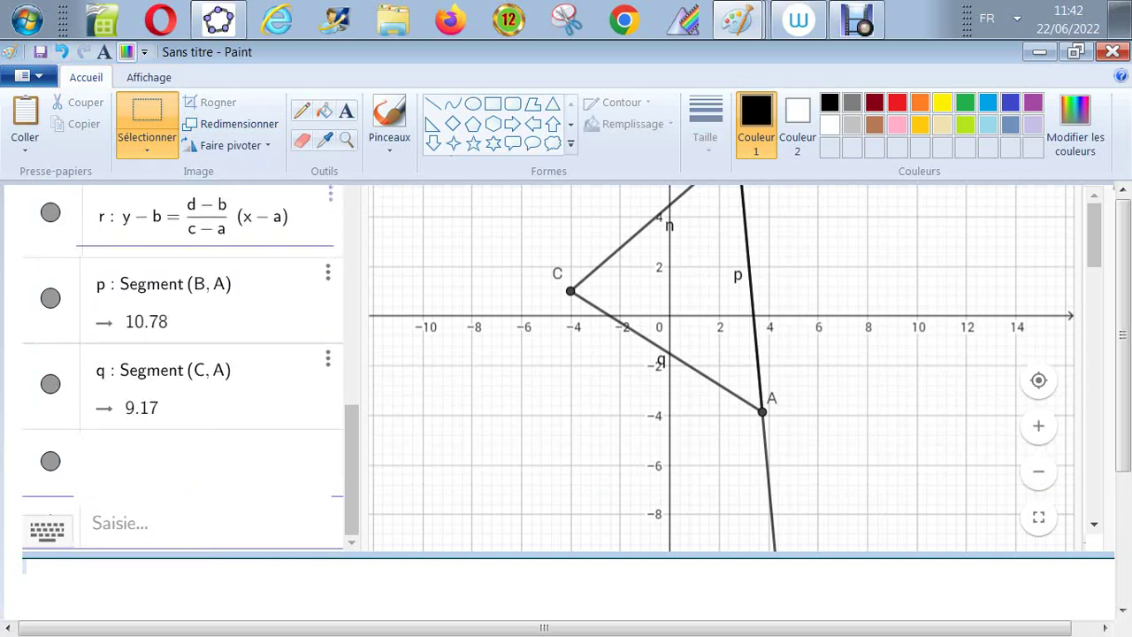
drag(205, 224, 205, 225)
key(Escape)
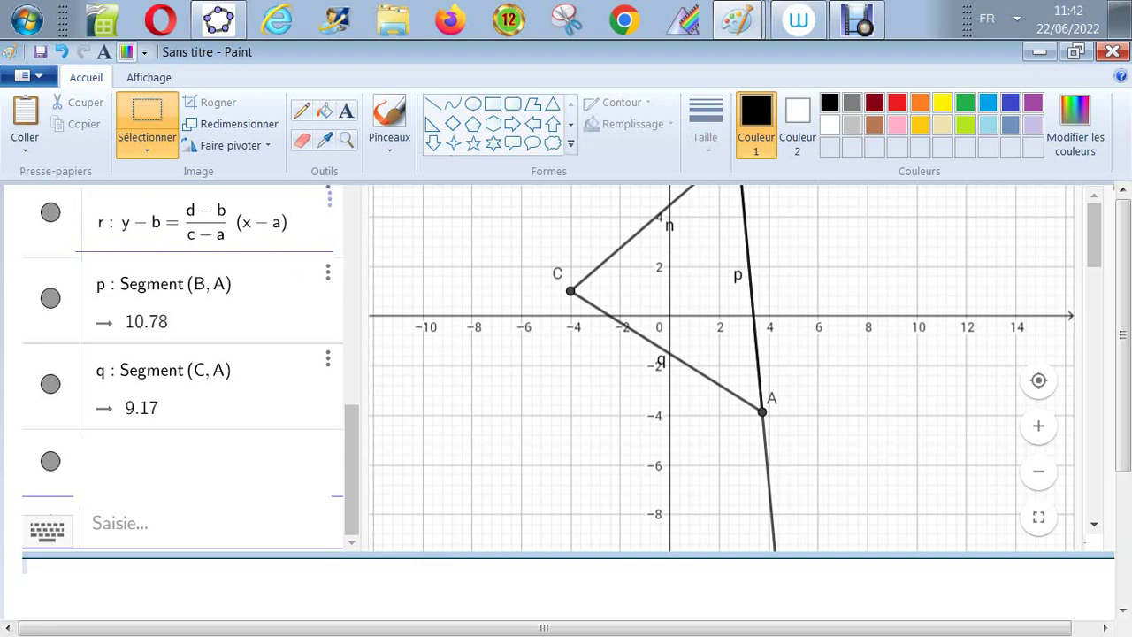
Delete the rest of the pasted capture below and beside the equation, keeping only equation r on the canvas
drag(337, 397, 1049, 583)
key(Delete)
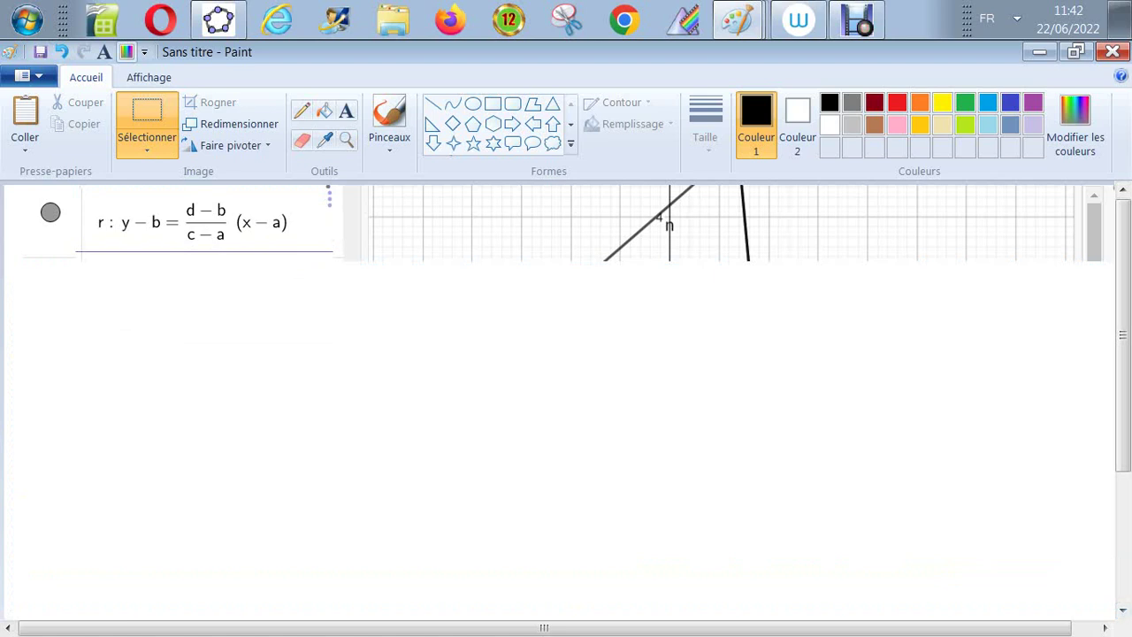
drag(350, 185, 1105, 262)
key(Delete)
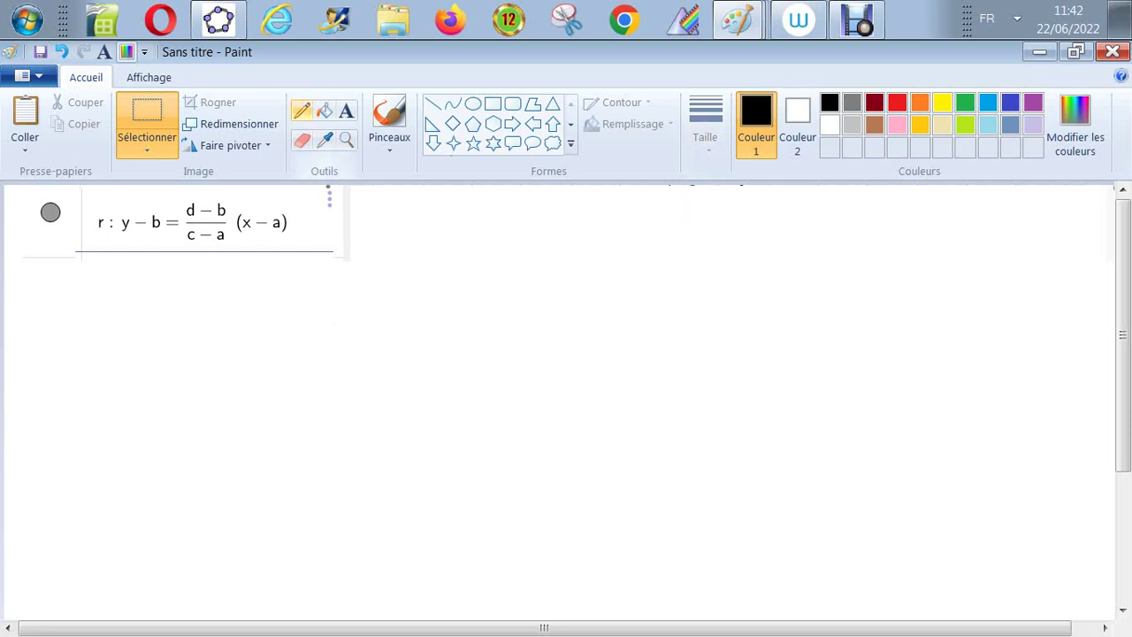
Handwrite y = d - b beside the pasted equation with the Pencil, changing to the third line thickness after the y
click(302, 111)
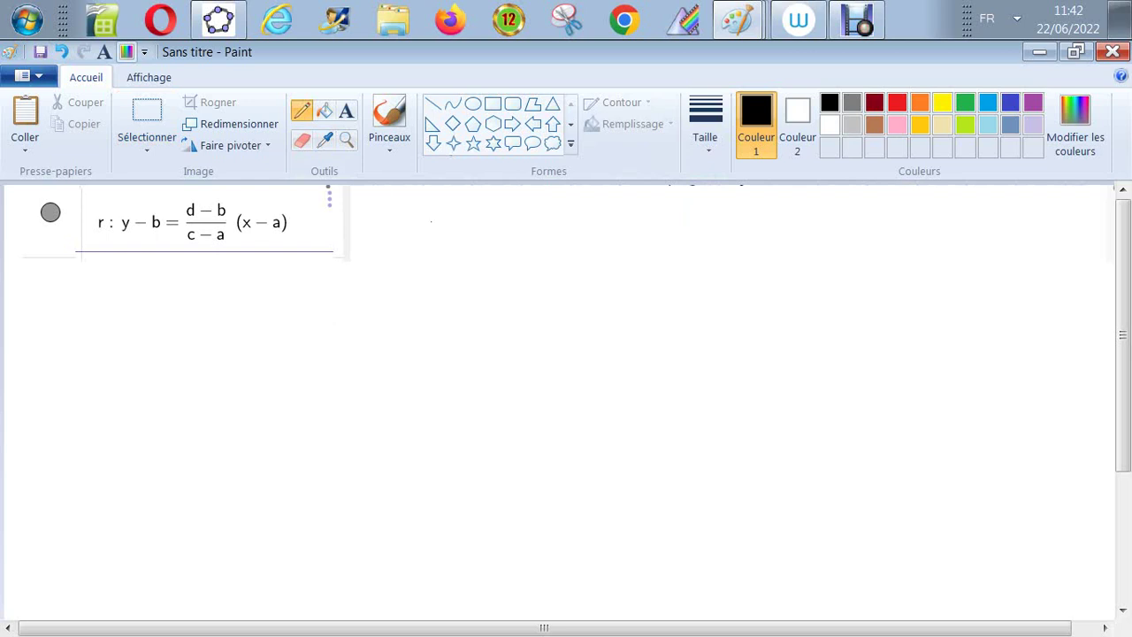
mouse_move(431, 219)
mouse_down()
mouse_move(446, 215)
mouse_move(435, 268)
mouse_up()
click(705, 124)
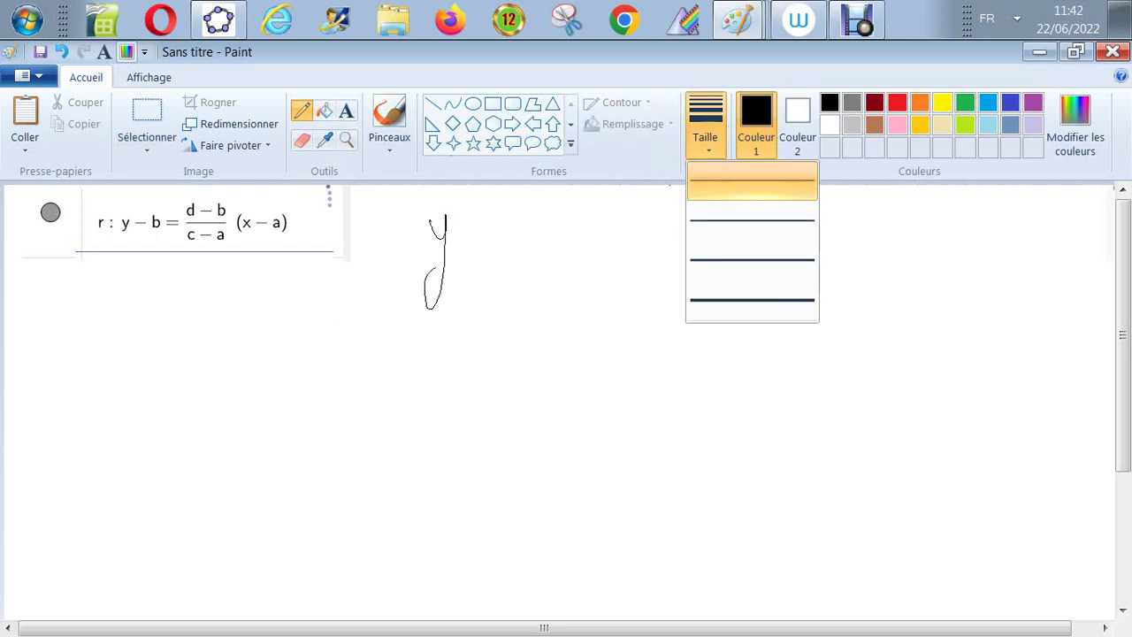
click(752, 260)
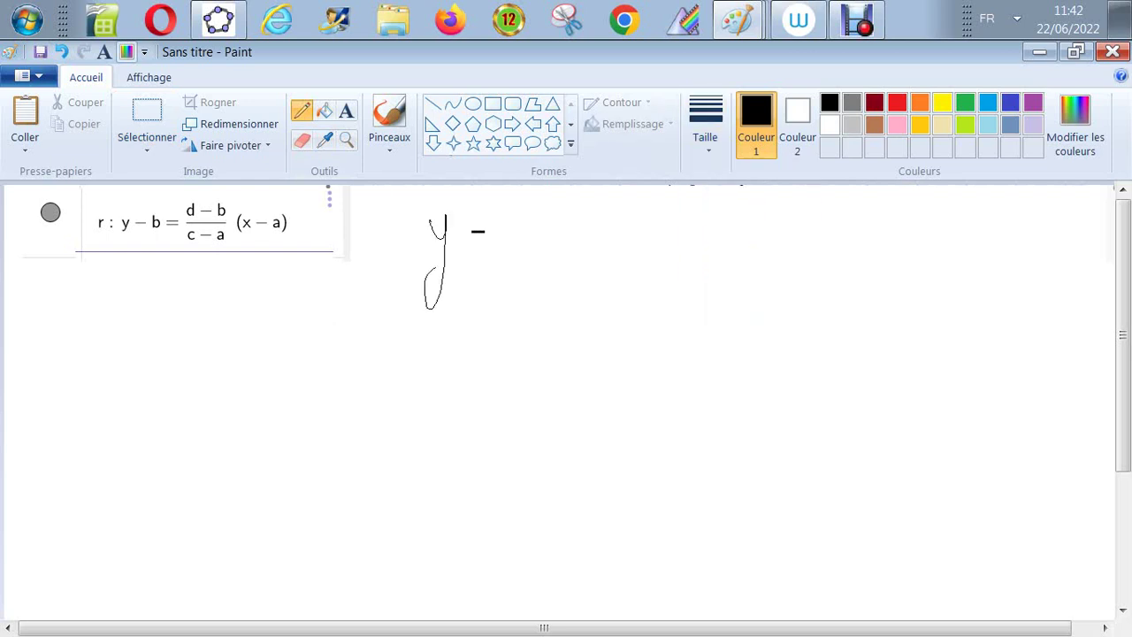
drag(473, 240, 488, 237)
mouse_move(565, 209)
mouse_down()
mouse_move(566, 226)
mouse_move(590, 217)
mouse_up()
mouse_move(609, 196)
mouse_down()
mouse_move(623, 219)
mouse_move(610, 227)
mouse_up()
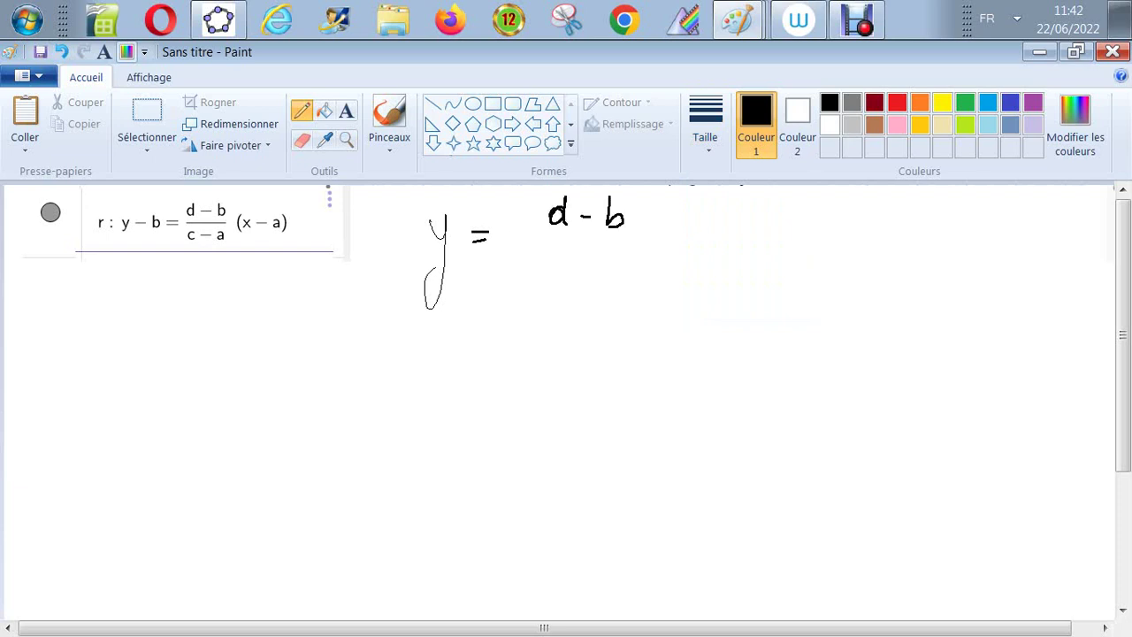
Put parentheses around d - b, erase the stray mark after the equals sign, and draw a fraction bar underneath
drag(513, 228, 514, 237)
drag(545, 199, 537, 237)
drag(631, 197, 633, 235)
click(303, 141)
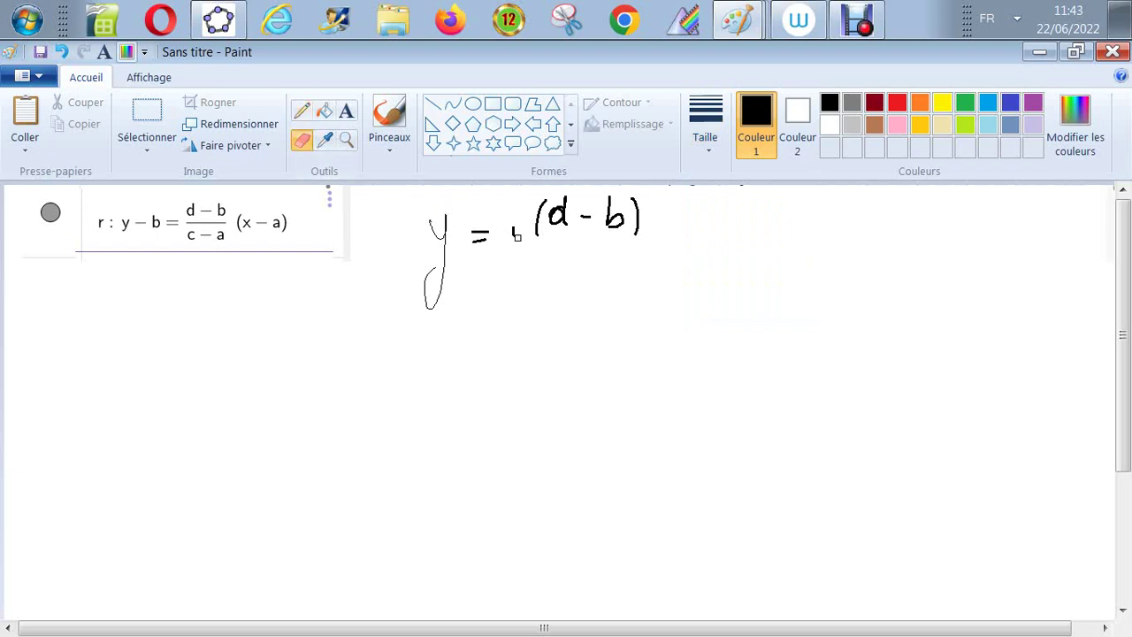
drag(517, 237, 513, 223)
click(301, 109)
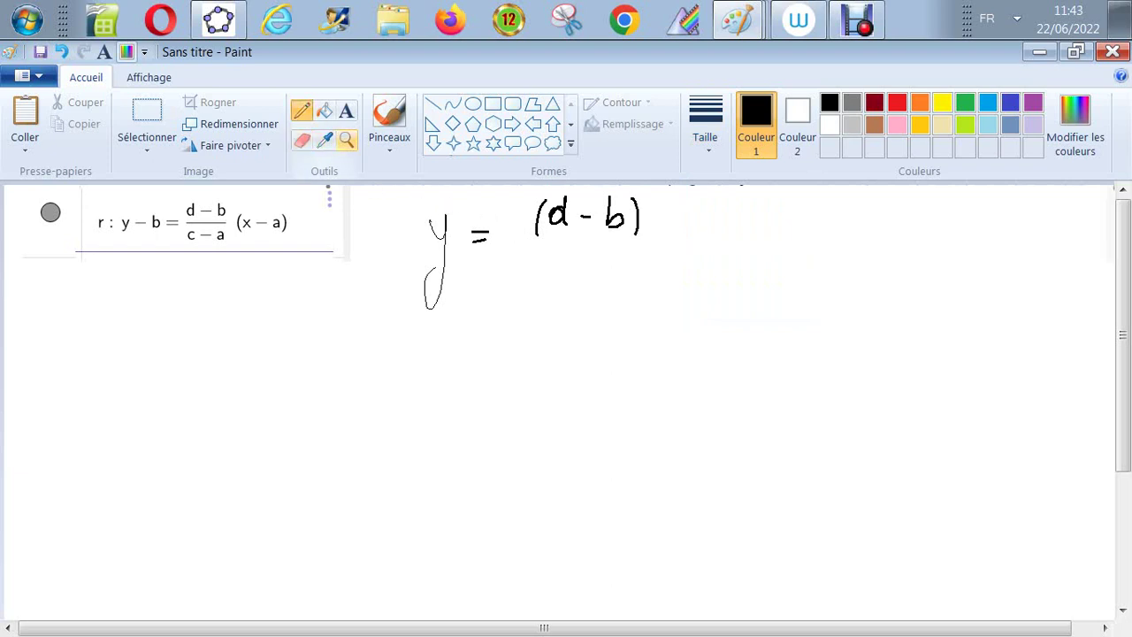
drag(525, 241, 638, 232)
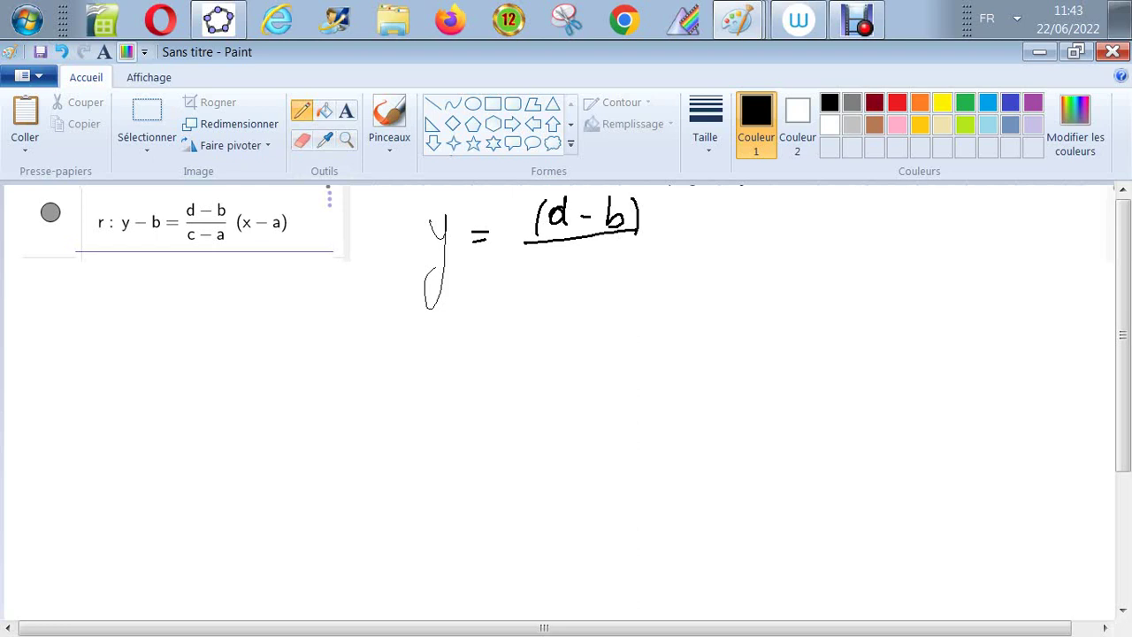
Handwrite the denominator (c - a) under the fraction bar
mouse_move(546, 271)
mouse_down()
mouse_move(543, 293)
mouse_move(578, 276)
mouse_up()
drag(609, 271, 620, 284)
drag(520, 267, 520, 322)
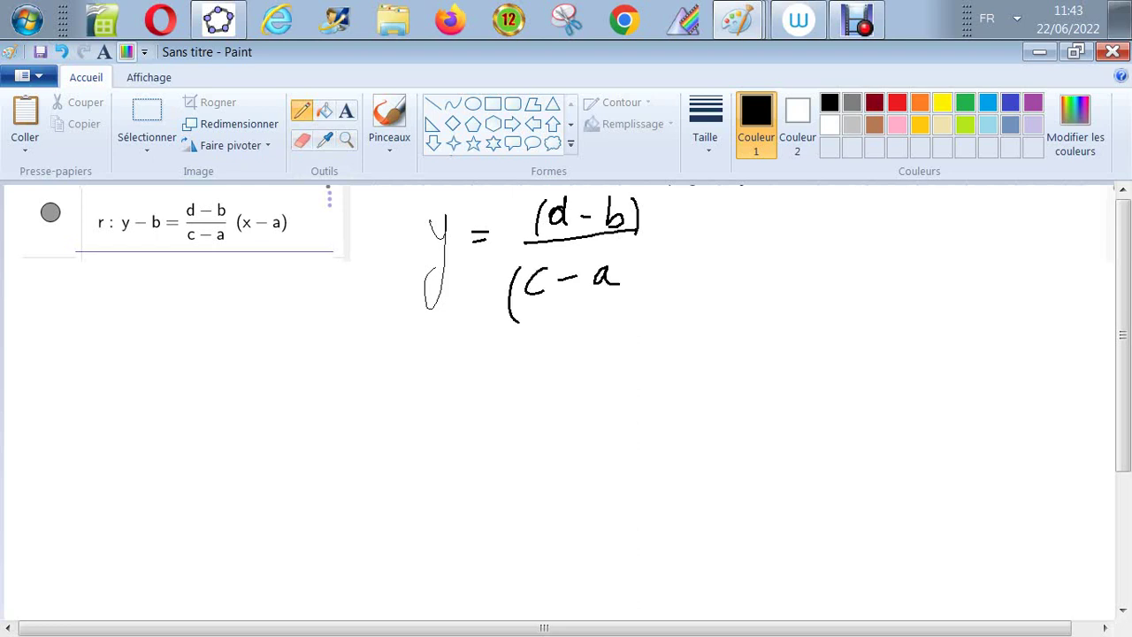
drag(622, 256, 629, 312)
Complete the handwritten equation's right side with the factor (x - a) and the term + b
drag(708, 198, 699, 259)
drag(713, 217, 727, 242)
drag(752, 232, 833, 251)
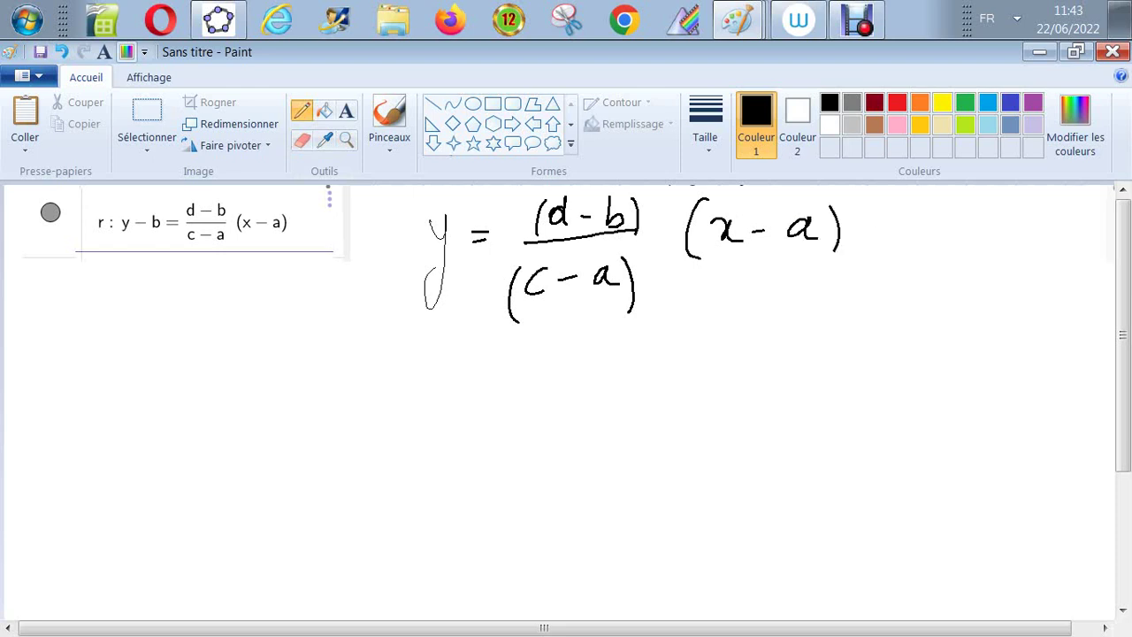
drag(874, 212, 874, 242)
drag(862, 229, 918, 241)
Start a second handwritten line below the first with (c - a) y
mouse_move(151, 340)
mouse_down()
mouse_move(152, 367)
mouse_move(219, 361)
mouse_up()
drag(133, 332, 135, 384)
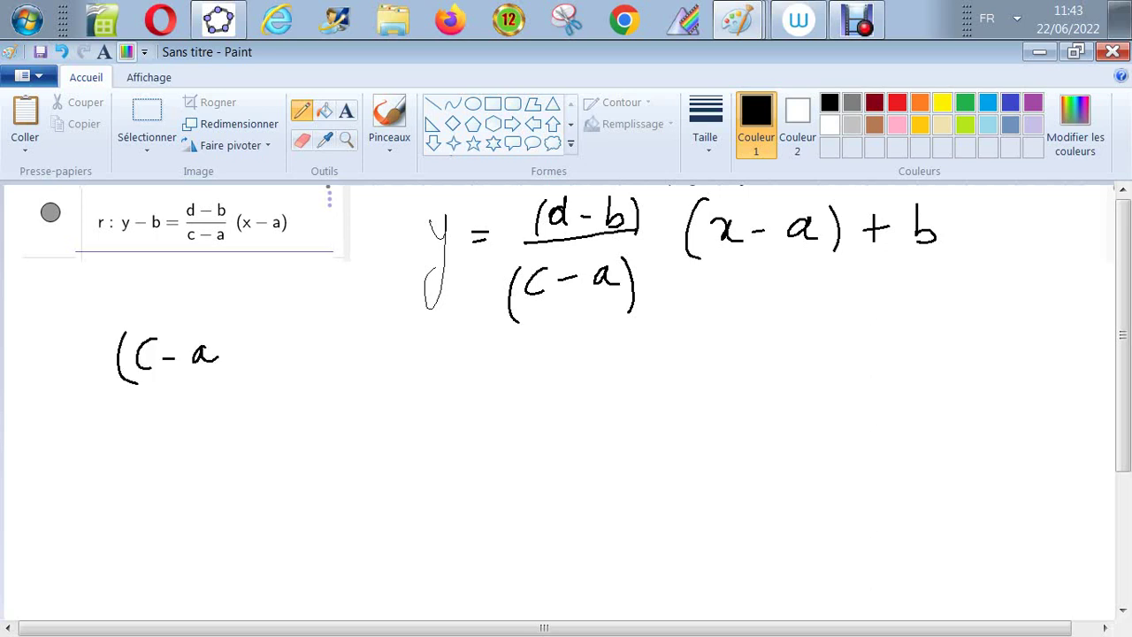
drag(228, 323, 228, 384)
mouse_move(261, 335)
mouse_down()
mouse_move(274, 332)
mouse_move(268, 389)
mouse_up()
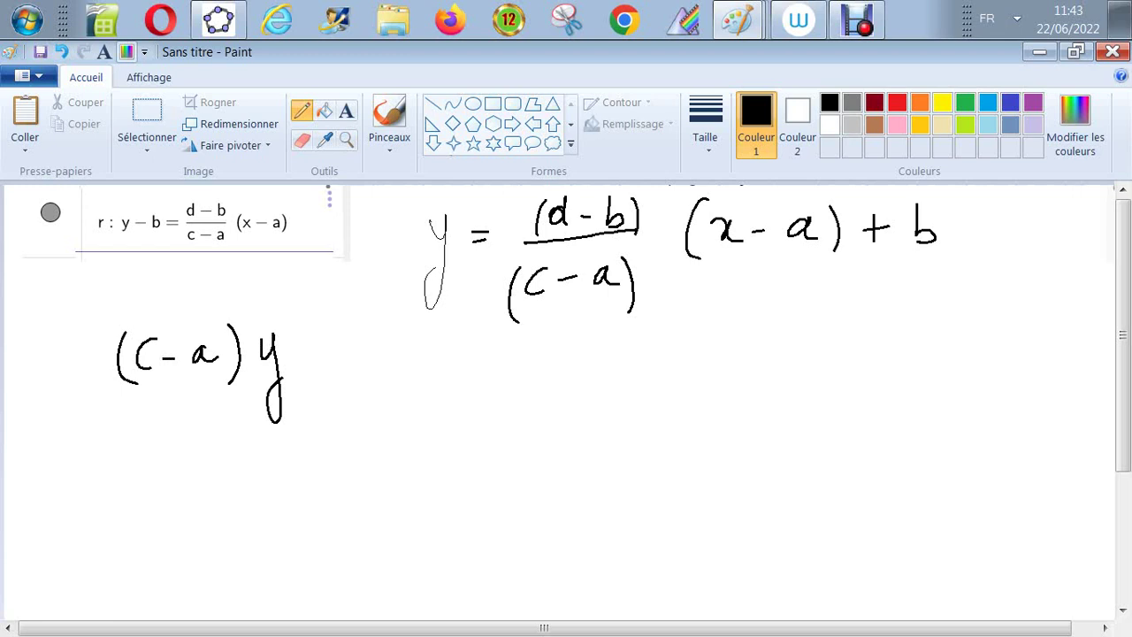
Handwrite EE at the end of the first equation and retrace its thin y with the thicker line
mouse_move(1009, 206)
mouse_down()
mouse_move(1021, 237)
mouse_move(1020, 210)
mouse_up()
drag(1001, 224, 1019, 221)
mouse_move(1047, 212)
mouse_down()
mouse_move(1037, 227)
mouse_move(1057, 242)
mouse_up()
mouse_move(1034, 232)
mouse_down()
mouse_move(1059, 229)
mouse_move(1060, 214)
mouse_up()
mouse_move(421, 219)
mouse_down()
mouse_move(444, 258)
mouse_move(421, 270)
mouse_move(435, 256)
mouse_up()
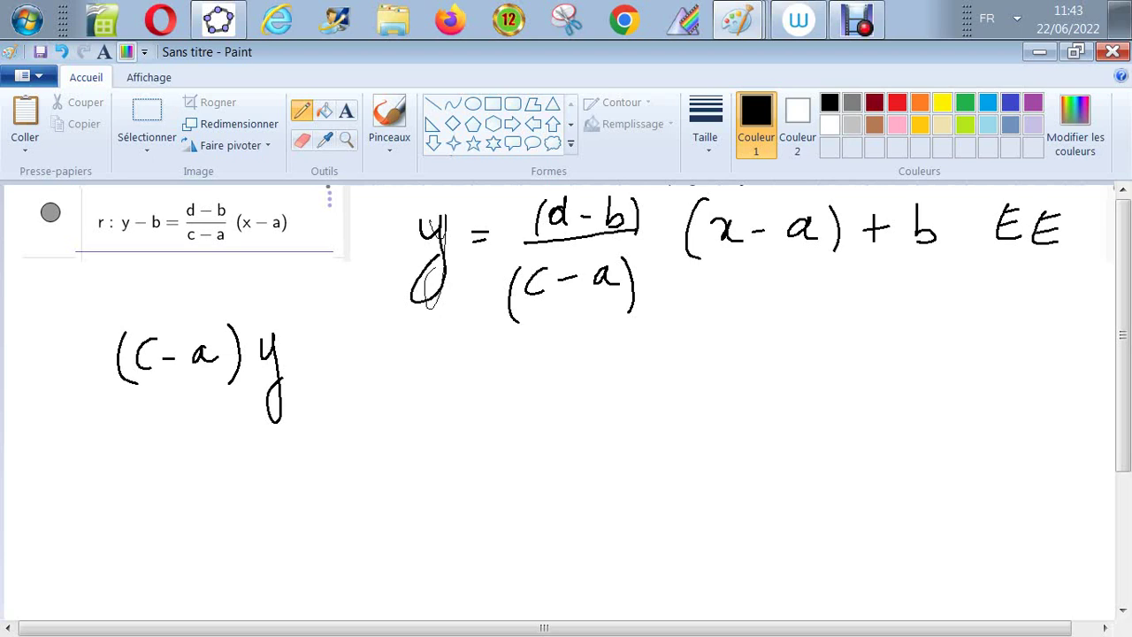
Draw a long fraction bar under the second line and write the common denominator (c - a) below it
mouse_move(131, 432)
mouse_down()
mouse_move(522, 380)
mouse_move(821, 374)
mouse_up()
mouse_move(352, 435)
mouse_down()
mouse_move(352, 458)
mouse_move(382, 446)
mouse_up()
drag(408, 439, 417, 455)
drag(327, 430, 314, 481)
drag(430, 428, 430, 481)
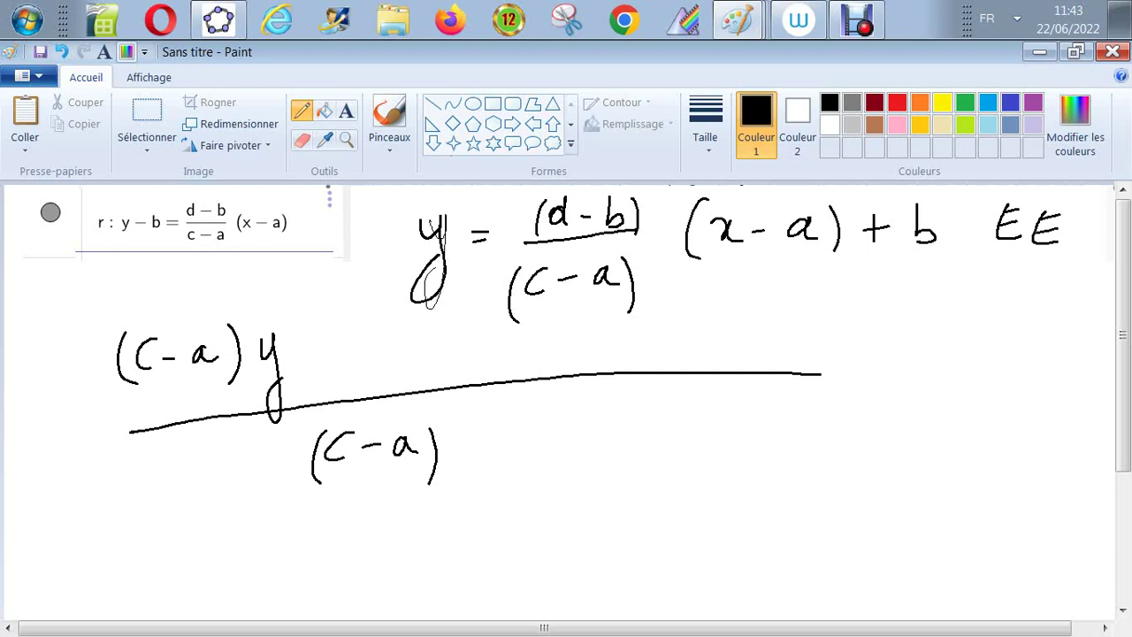
Continue the second line's numerator with - (d - b)
mouse_move(319, 364)
mouse_down()
mouse_move(399, 335)
mouse_move(397, 372)
mouse_move(426, 361)
mouse_up()
mouse_move(456, 328)
mouse_down()
mouse_move(454, 368)
mouse_move(387, 375)
mouse_up()
drag(381, 336, 372, 389)
drag(485, 328, 487, 381)
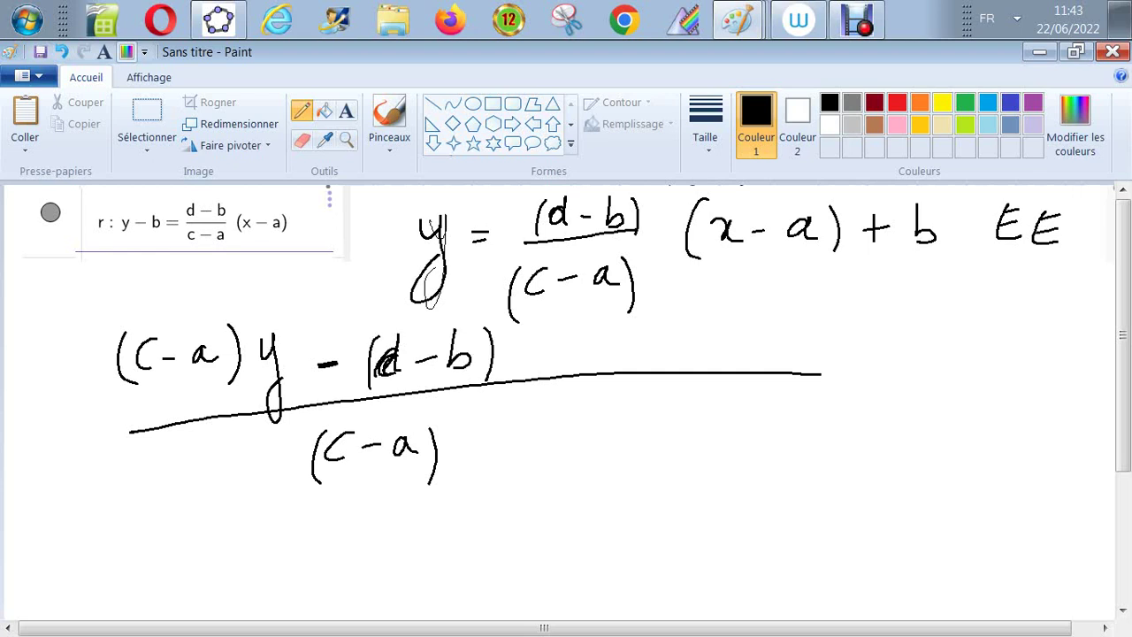
Add x + to the second line's numerator, and thicken the minus in (x - a) with an arrow from (d - b) to a
mouse_move(522, 347)
mouse_down()
mouse_move(534, 354)
mouse_move(525, 362)
mouse_up()
drag(542, 336, 555, 357)
drag(747, 234, 762, 231)
mouse_move(597, 339)
mouse_down()
mouse_move(596, 365)
mouse_move(610, 351)
mouse_up()
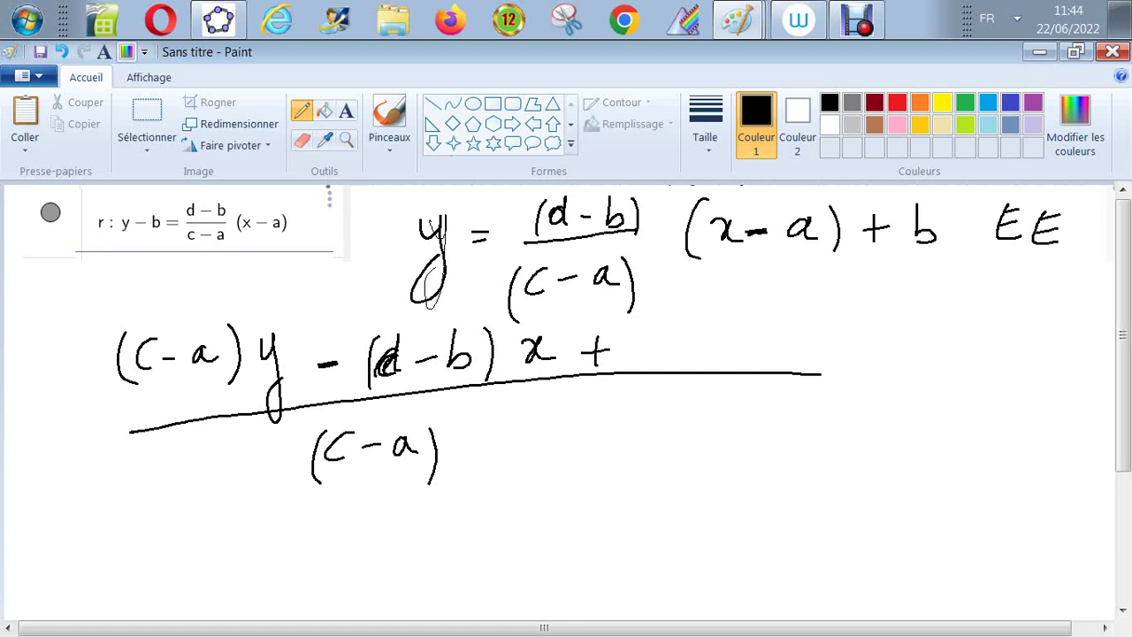
mouse_move(649, 228)
mouse_down()
mouse_move(786, 218)
mouse_move(772, 226)
mouse_up()
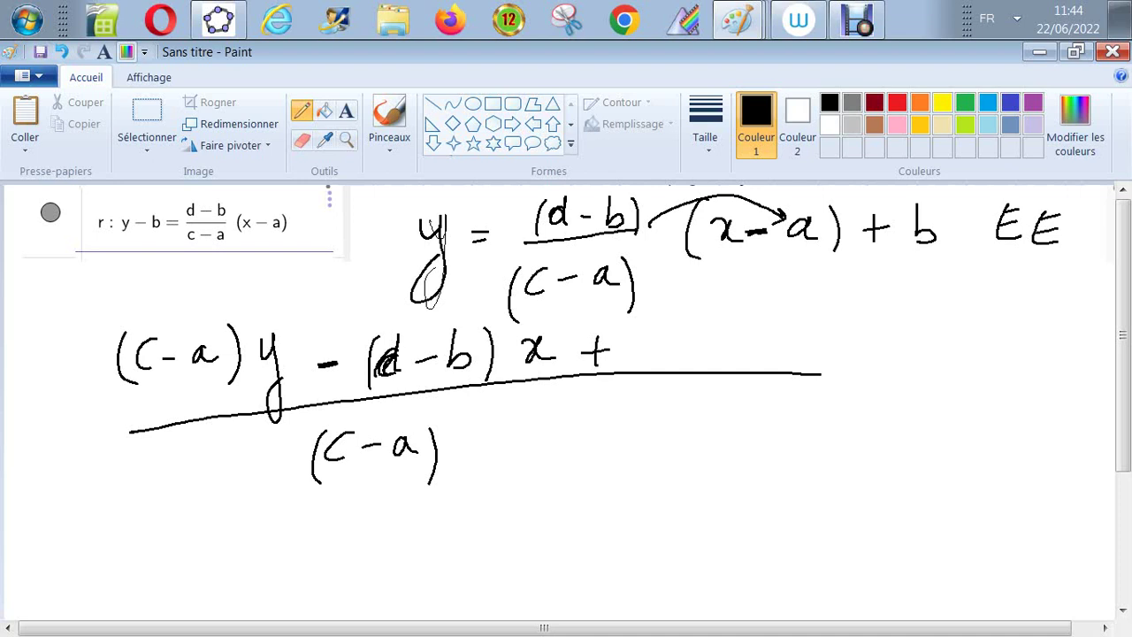
Continue the numerator with a(d - b) and a minus sign, lengthening the fraction bar beneath it
drag(661, 336, 663, 358)
mouse_move(698, 317)
mouse_down()
mouse_move(687, 357)
mouse_move(723, 350)
mouse_up()
mouse_move(728, 320)
mouse_down()
mouse_move(728, 352)
mouse_move(756, 347)
mouse_up()
mouse_move(776, 316)
mouse_down()
mouse_move(779, 357)
mouse_move(801, 365)
mouse_move(981, 365)
mouse_up()
drag(828, 349, 854, 348)
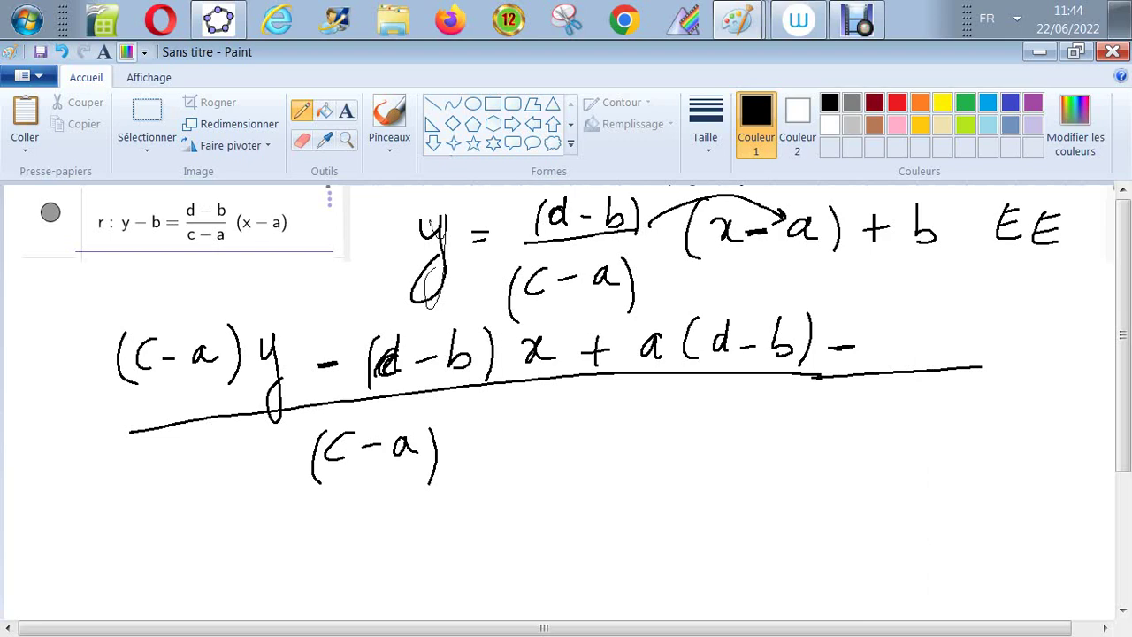
Write b after the last minus in the numerator and place the first equation's b over the denominator (c - a)
drag(886, 308, 885, 355)
drag(899, 258, 992, 248)
mouse_move(928, 283)
mouse_down()
mouse_move(925, 304)
mouse_move(957, 292)
mouse_up()
mouse_move(978, 284)
mouse_down()
mouse_move(976, 297)
mouse_move(992, 299)
mouse_up()
drag(911, 281, 905, 313)
drag(996, 286, 996, 310)
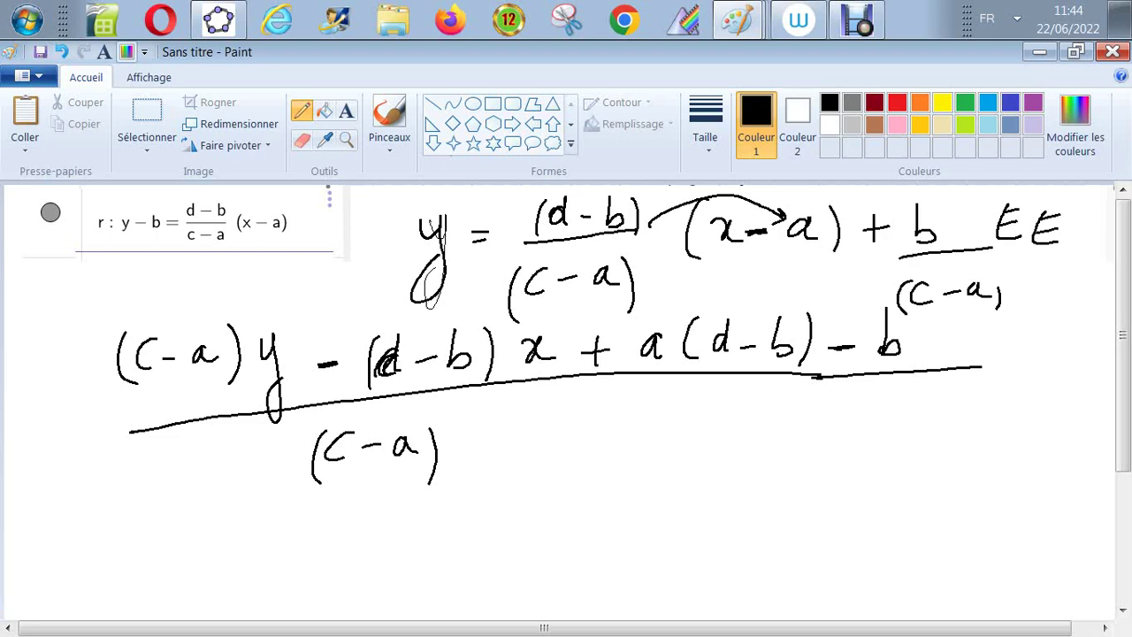
Multiply b by (c - a) both in the first equation's last term and at the end of the second line's numerator
mouse_move(964, 222)
mouse_down()
mouse_move(962, 243)
mouse_move(976, 237)
mouse_up()
mouse_move(988, 230)
mouse_down()
mouse_move(992, 239)
mouse_move(940, 245)
mouse_up()
drag(999, 211, 994, 253)
mouse_move(941, 320)
mouse_down()
mouse_move(932, 356)
mouse_move(988, 341)
mouse_up()
mouse_move(1012, 334)
mouse_down()
mouse_move(1003, 345)
mouse_move(1030, 357)
mouse_up()
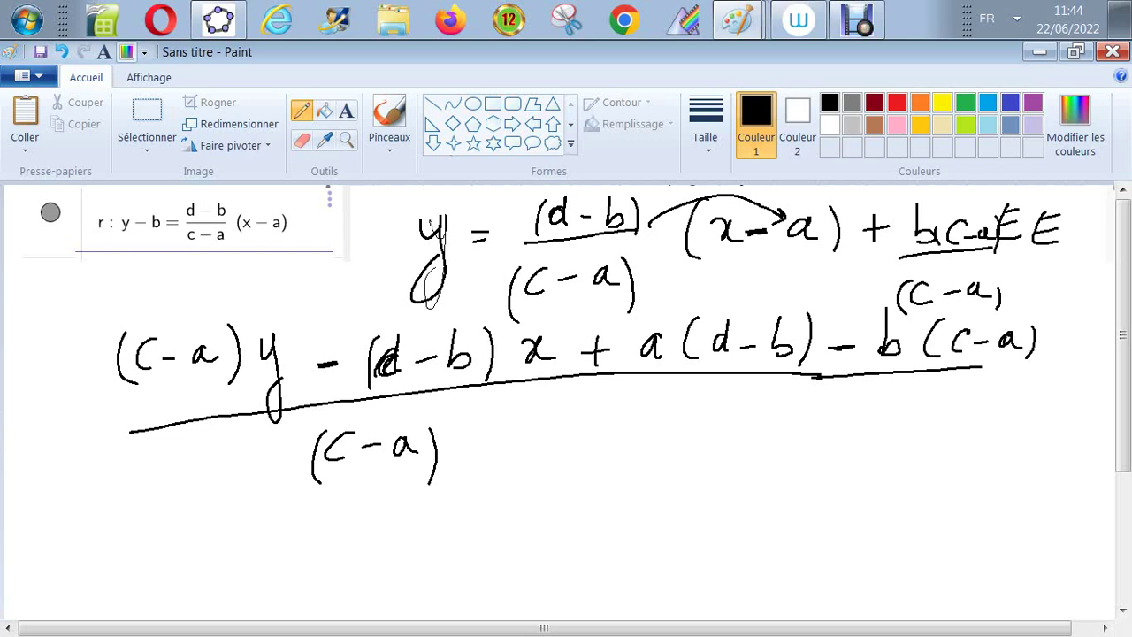
Start a third handwritten line beneath the fraction with (c - a) y
mouse_move(148, 516)
mouse_down()
mouse_move(127, 531)
mouse_move(142, 546)
mouse_up()
drag(154, 529, 207, 530)
drag(130, 507, 119, 562)
drag(218, 498, 221, 550)
mouse_move(251, 510)
mouse_down()
mouse_move(271, 553)
mouse_move(261, 581)
mouse_up()
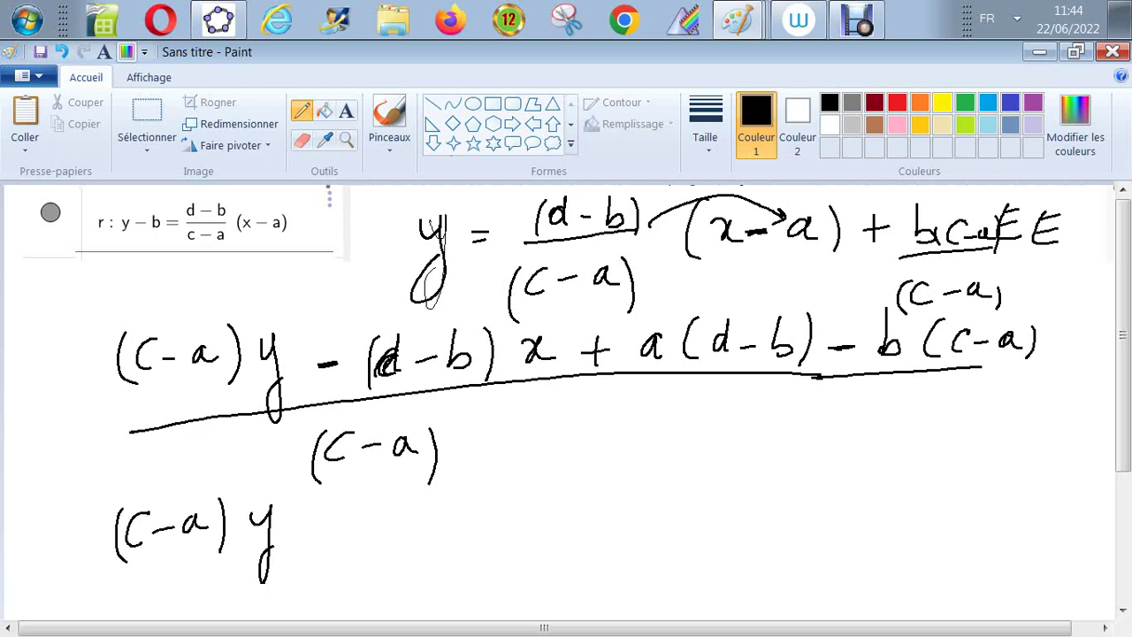
Continue the third line with - (d - b), undoing the stray stroke after the d
drag(322, 531, 438, 522)
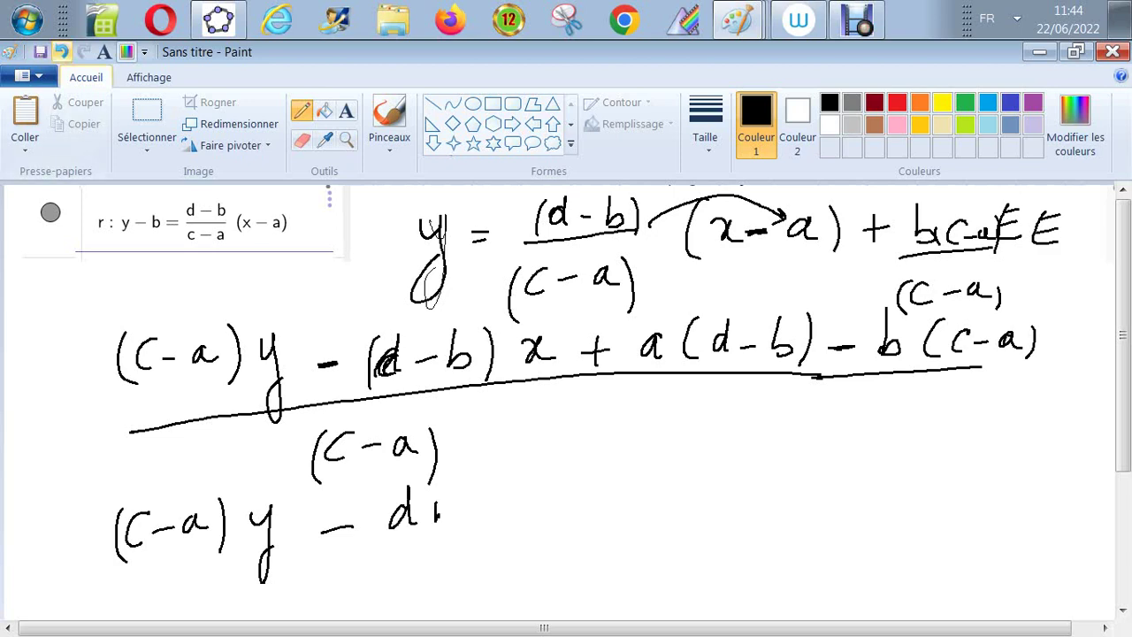
click(60, 53)
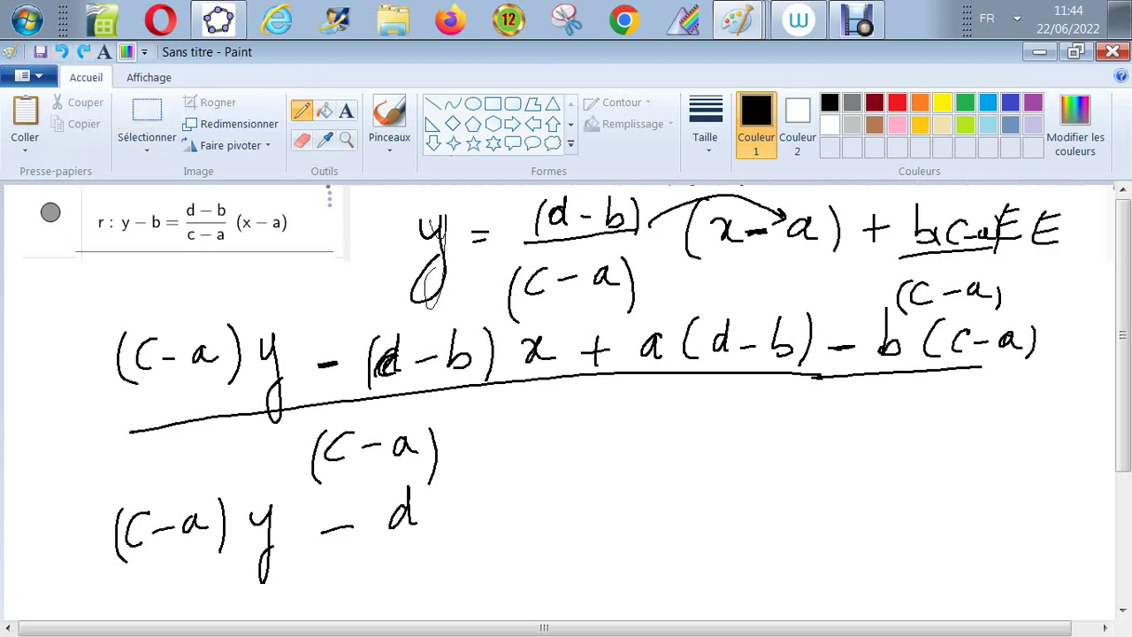
drag(453, 513, 465, 511)
drag(470, 472, 471, 515)
drag(382, 485, 376, 543)
drag(493, 470, 501, 543)
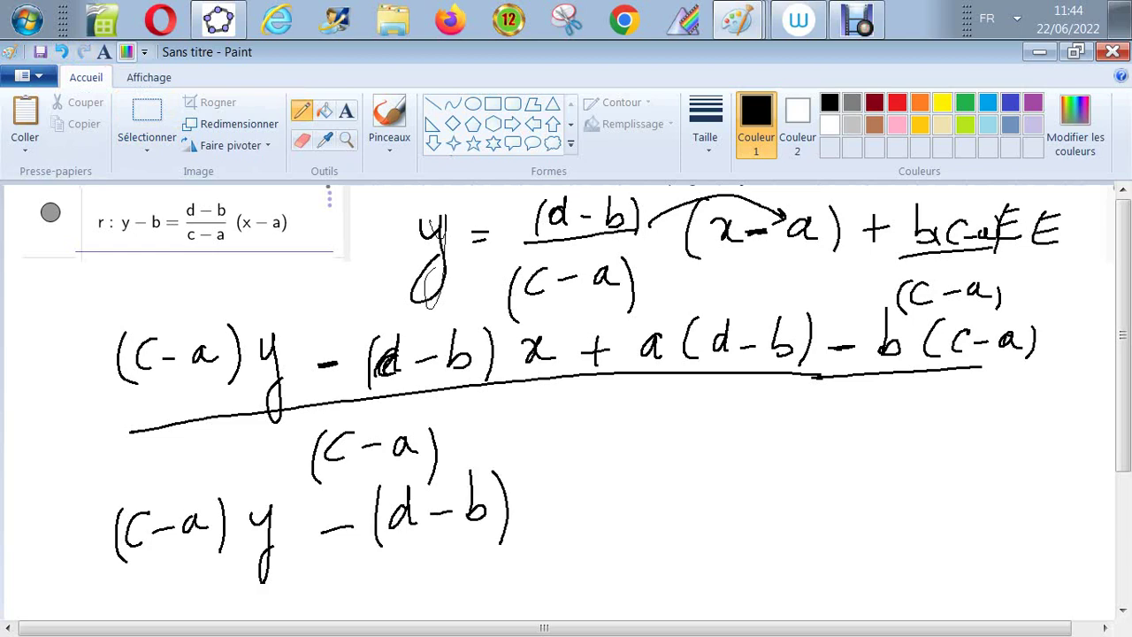
Add x after (d - b) in the third line and write = 0 at the end of the fraction equation
mouse_move(534, 497)
mouse_down()
mouse_move(538, 524)
mouse_move(567, 523)
mouse_up()
mouse_move(1039, 366)
mouse_down()
mouse_move(1059, 368)
mouse_move(1055, 380)
mouse_up()
mouse_move(1085, 367)
mouse_down()
mouse_move(1081, 382)
mouse_move(1088, 365)
mouse_up()
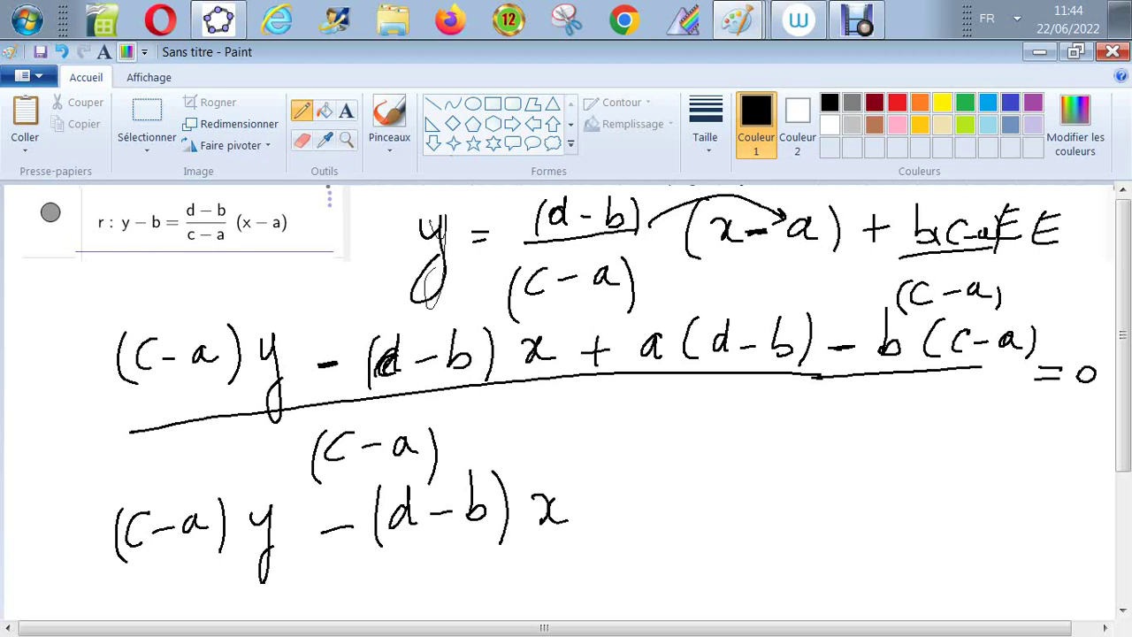
Extend the third line with + a(d - b) followed by a minus sign
mouse_move(605, 499)
mouse_down()
mouse_move(604, 532)
mouse_move(621, 516)
mouse_move(695, 522)
mouse_up()
mouse_move(734, 479)
mouse_down()
mouse_move(724, 497)
mouse_move(731, 541)
mouse_up()
mouse_move(757, 506)
mouse_down()
mouse_move(748, 517)
mouse_move(766, 511)
mouse_up()
mouse_move(771, 481)
mouse_down()
mouse_move(771, 522)
mouse_move(799, 512)
mouse_up()
mouse_move(815, 479)
mouse_down()
mouse_move(817, 522)
mouse_move(845, 540)
mouse_up()
drag(880, 506, 901, 504)
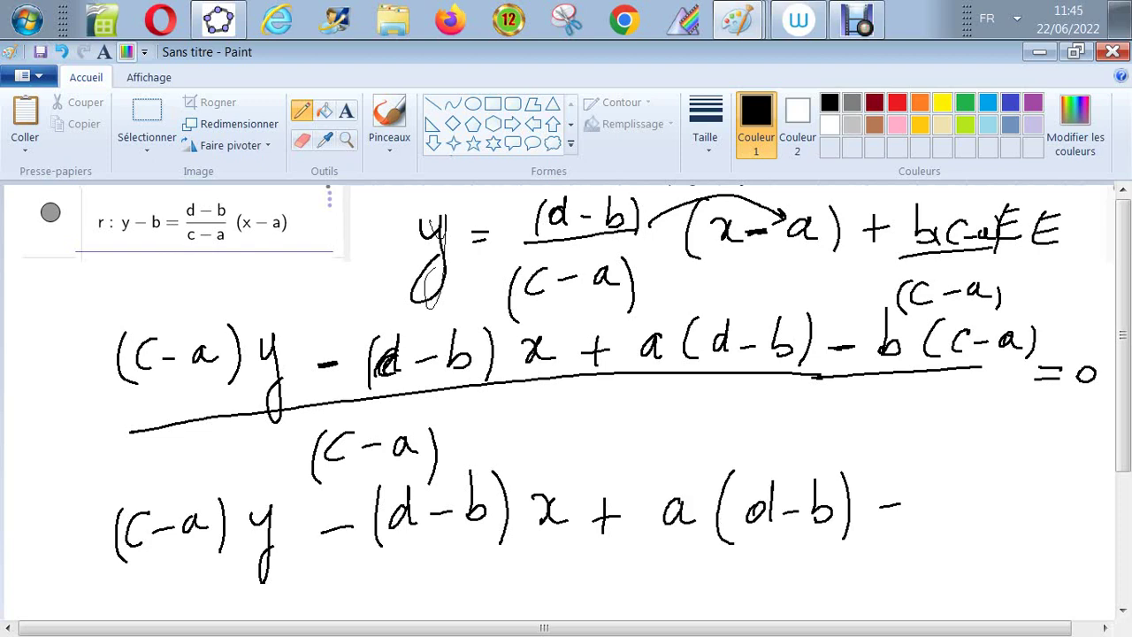
Finish the third line with b(c - a) = 0 and enclose its left side in absolute-value bars
drag(936, 453, 931, 504)
drag(976, 471, 968, 515)
mouse_move(1008, 483)
mouse_down()
mouse_move(989, 501)
mouse_move(1007, 509)
mouse_up()
mouse_move(1017, 503)
mouse_down()
mouse_move(1066, 496)
mouse_move(1072, 507)
mouse_up()
drag(1078, 469, 1079, 520)
mouse_move(1090, 500)
mouse_down()
mouse_move(1100, 510)
mouse_move(1113, 502)
mouse_up()
drag(1099, 510, 1113, 510)
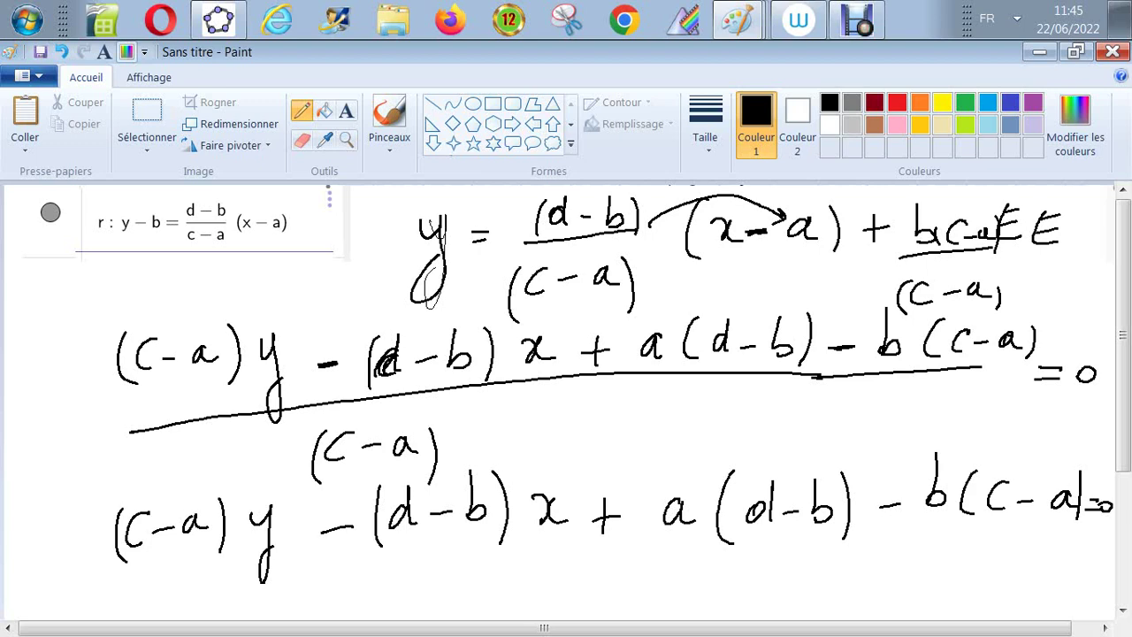
drag(89, 489, 87, 573)
drag(1097, 427, 1072, 559)
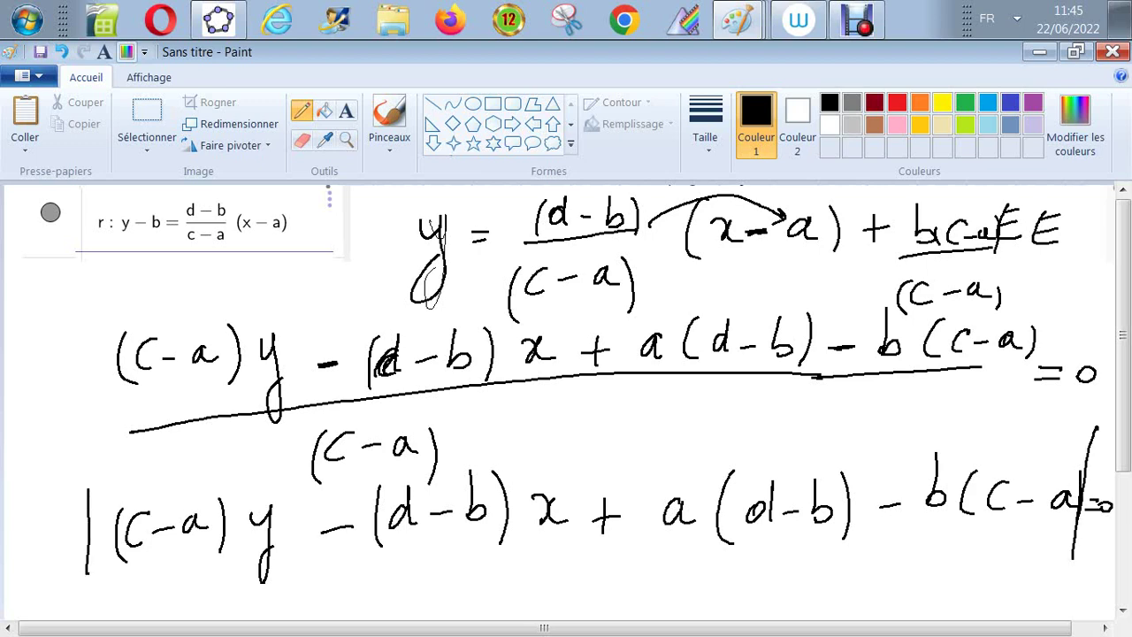
Erase the = 0 after the third line and add the closing parenthesis after c - a
click(301, 140)
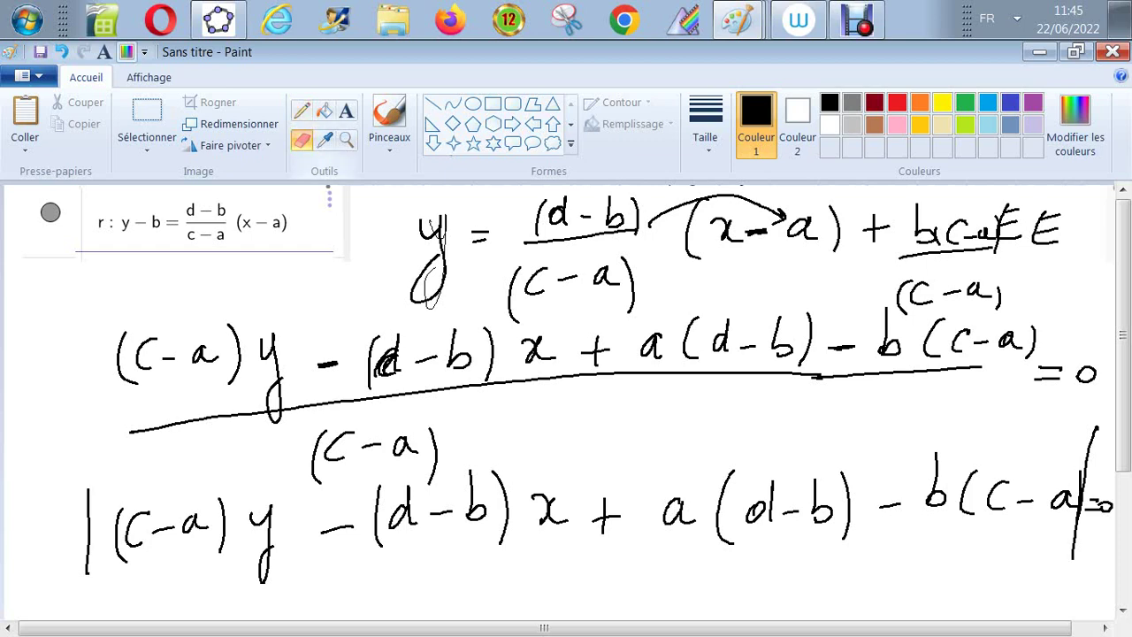
mouse_move(1099, 500)
mouse_down()
mouse_move(1087, 502)
mouse_move(1106, 509)
mouse_up()
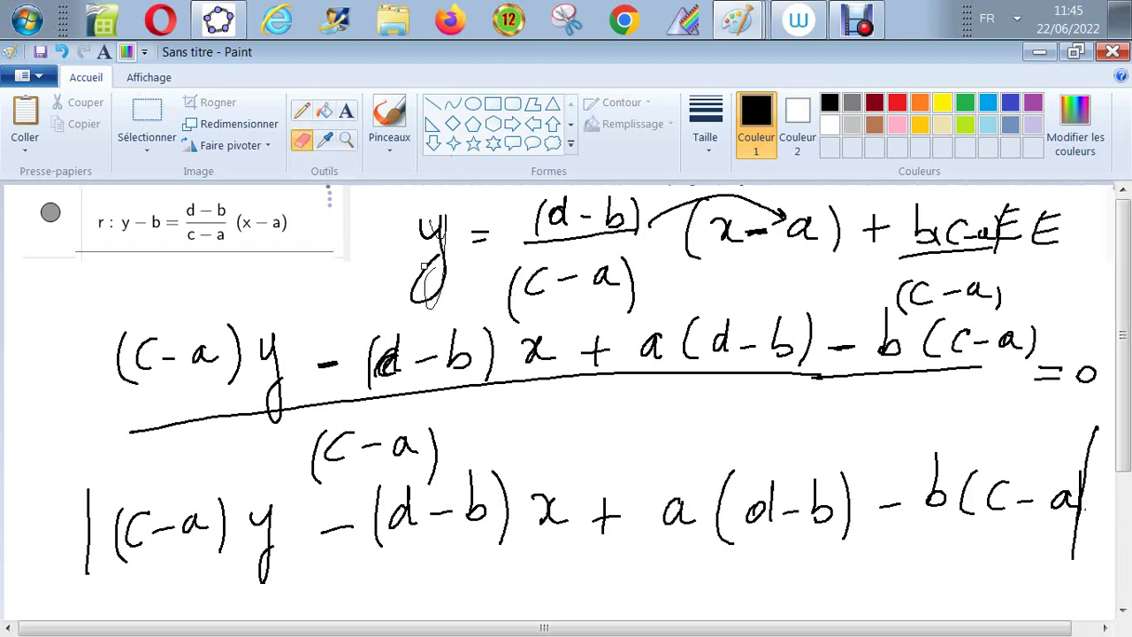
click(301, 109)
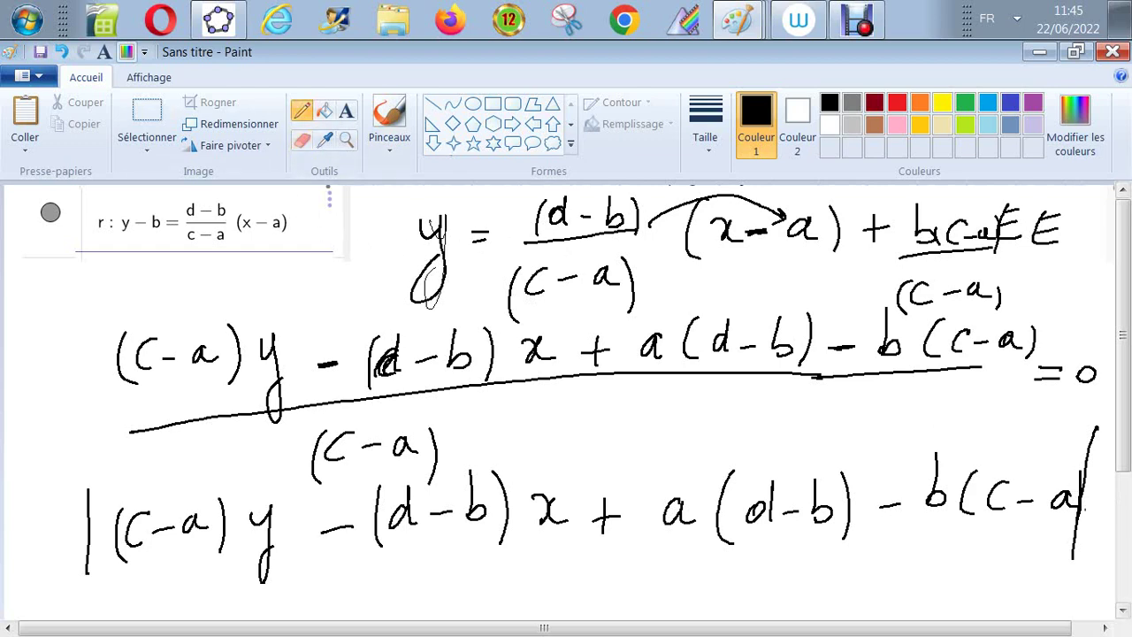
drag(1070, 480, 1071, 522)
Draw a fraction bar beneath the whole absolute-value expression and a square-root sign under it for the denominator
mouse_move(67, 579)
mouse_down()
mouse_move(601, 531)
mouse_move(1112, 517)
mouse_up()
drag(305, 575, 310, 619)
mouse_move(318, 620)
mouse_down()
mouse_move(316, 566)
mouse_move(694, 540)
mouse_move(692, 554)
mouse_up()
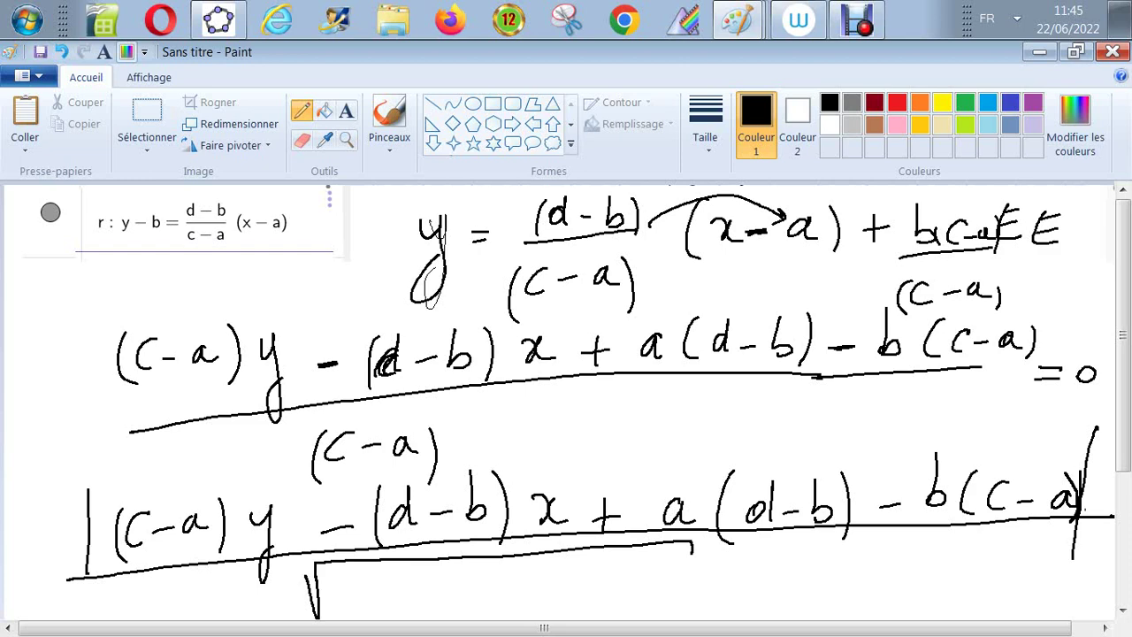
Write (c - a)² + (-(d - b))² under the square-root sign
mouse_move(372, 593)
mouse_down()
mouse_move(371, 612)
mouse_move(389, 603)
mouse_up()
drag(409, 594, 416, 610)
drag(359, 572, 357, 619)
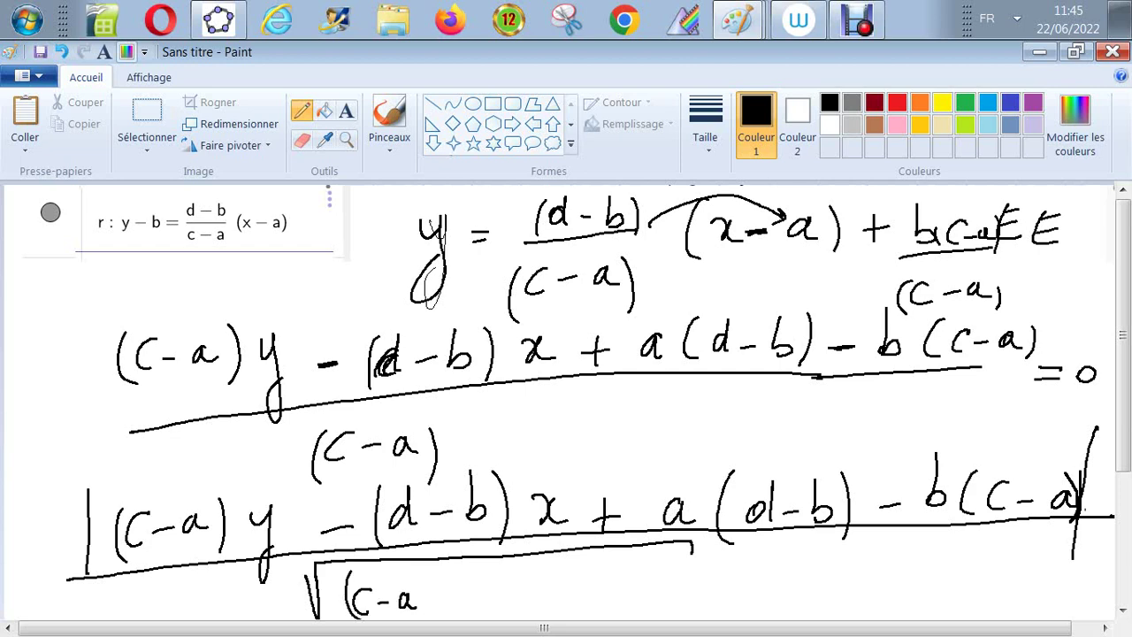
mouse_move(425, 571)
mouse_down()
mouse_move(426, 616)
mouse_move(445, 582)
mouse_move(465, 611)
mouse_up()
drag(454, 599, 505, 618)
drag(505, 598, 547, 611)
mouse_move(558, 589)
mouse_down()
mouse_move(553, 607)
mouse_move(562, 572)
mouse_move(563, 610)
mouse_up()
mouse_move(571, 600)
mouse_down()
mouse_move(608, 594)
mouse_move(599, 607)
mouse_up()
drag(615, 571, 618, 611)
mouse_move(636, 565)
mouse_down()
mouse_move(639, 615)
mouse_move(667, 581)
mouse_up()
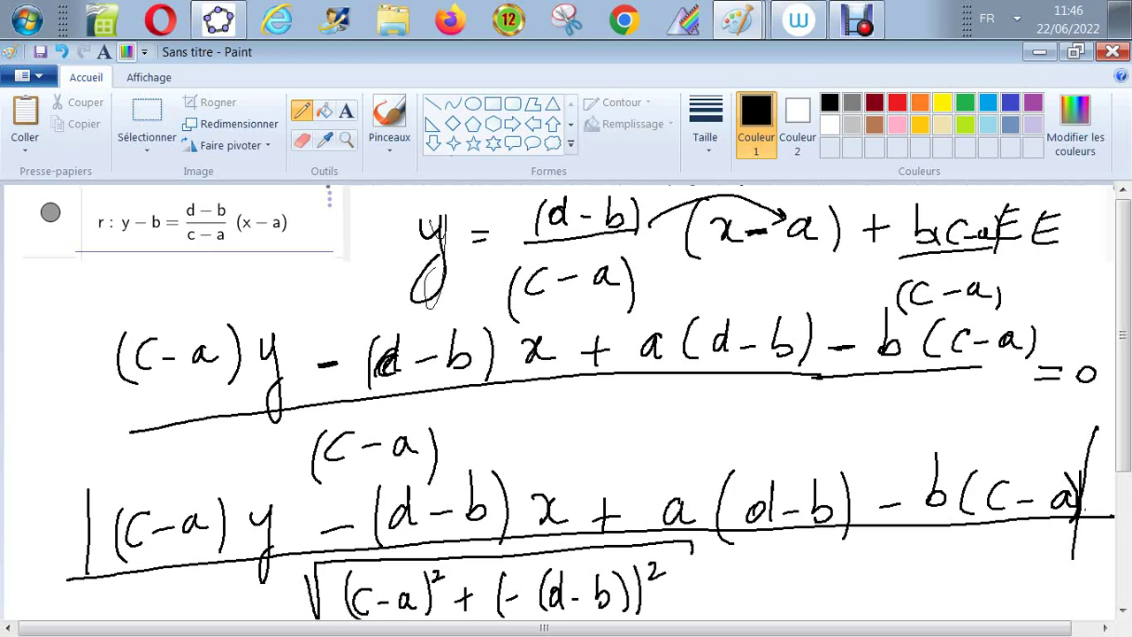
Circle the minus sign before (d - b) under the root, and erase it together with the outer parentheses
drag(515, 585, 522, 588)
click(301, 139)
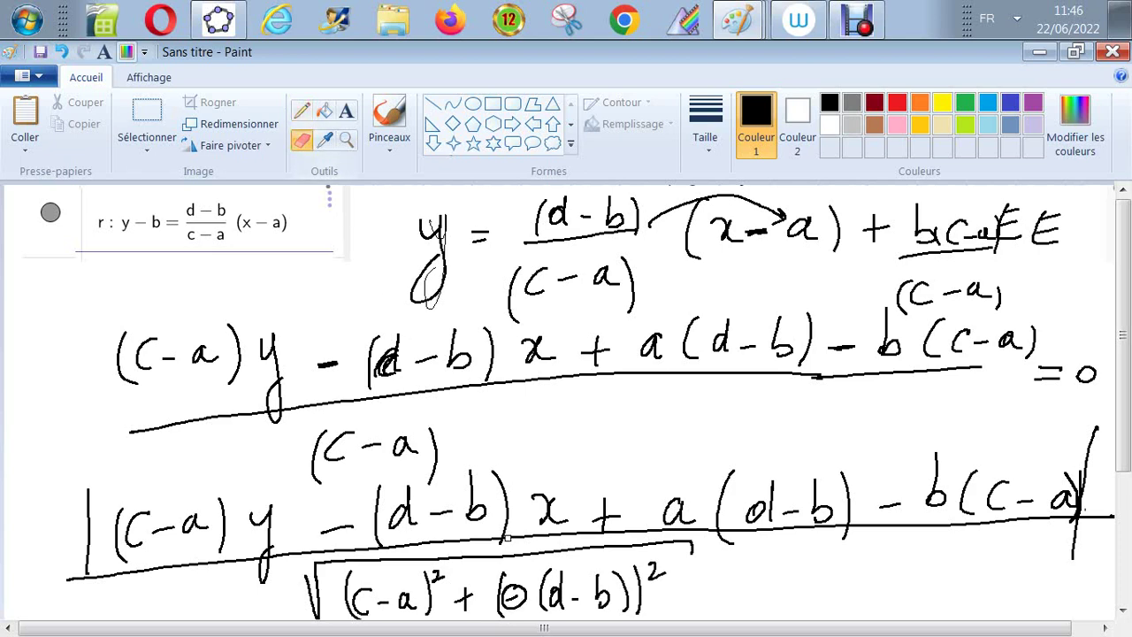
mouse_move(501, 576)
mouse_down()
mouse_move(521, 605)
mouse_move(508, 570)
mouse_move(502, 610)
mouse_up()
mouse_move(633, 571)
mouse_down()
mouse_move(640, 617)
mouse_move(637, 606)
mouse_up()
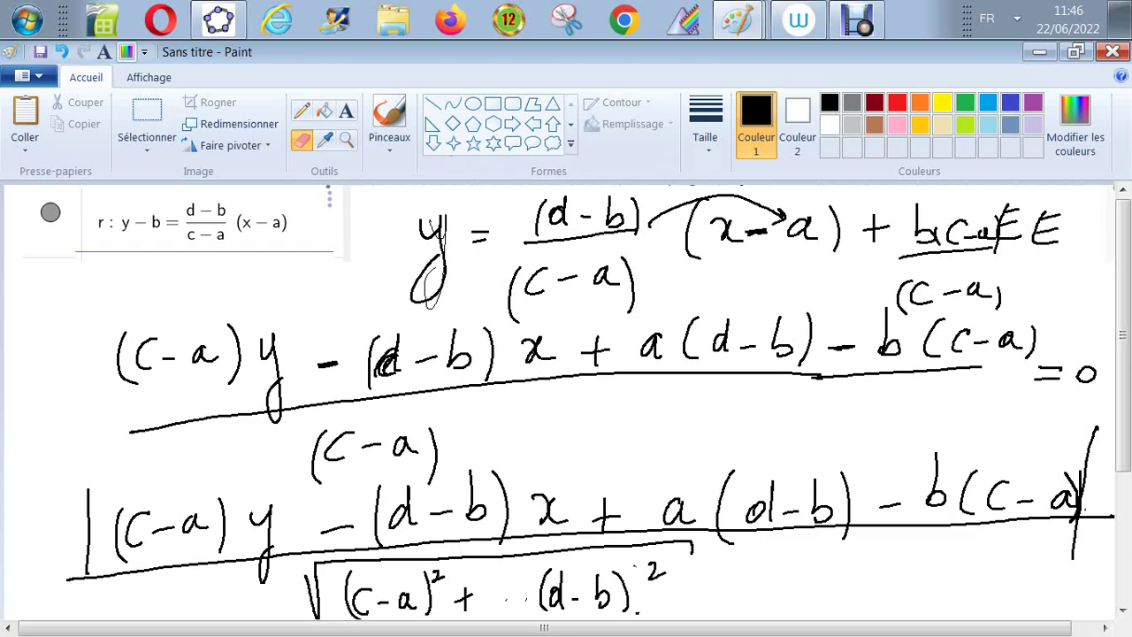
Add a red index 1 after y and after x in the numerator, undoing the stray red mark on the upper denominator
click(301, 110)
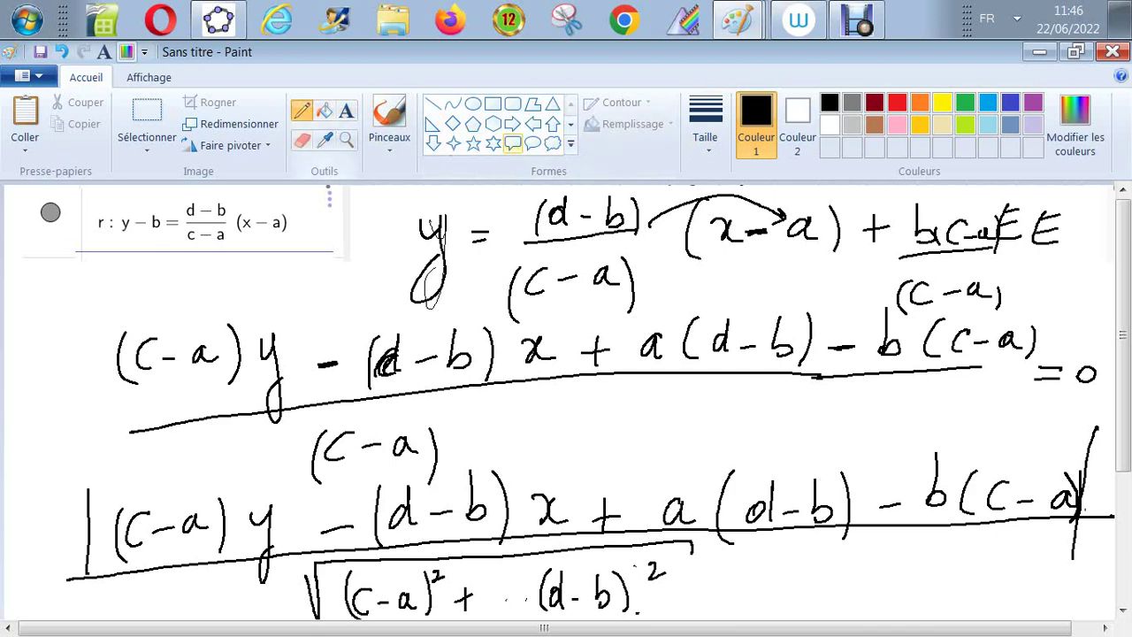
click(896, 102)
drag(354, 423, 325, 453)
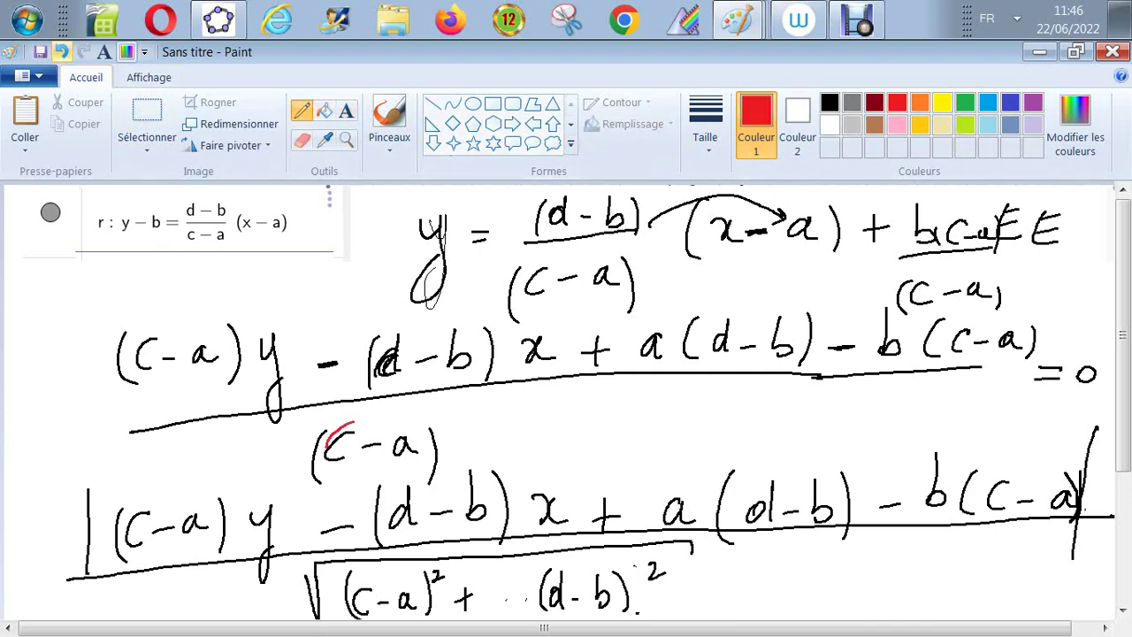
click(61, 51)
mouse_move(274, 532)
mouse_down()
mouse_move(282, 522)
mouse_move(288, 537)
mouse_up()
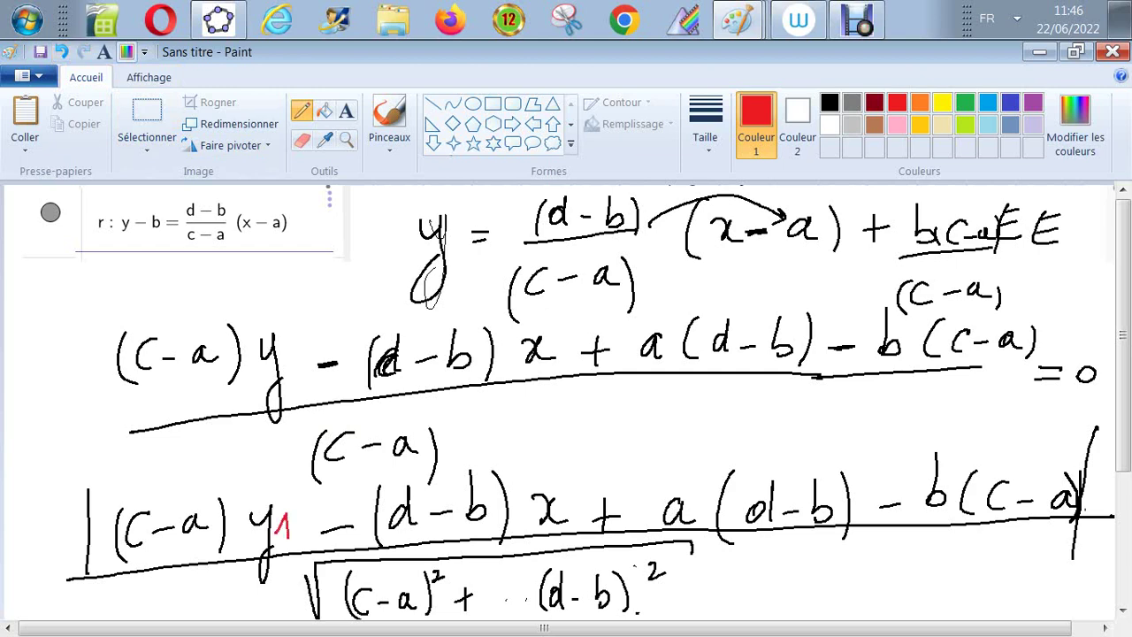
drag(576, 505, 584, 525)
Switch to GeoGebra, checking the formula in Paint, and enter (c - a) as a new expression
click(217, 20)
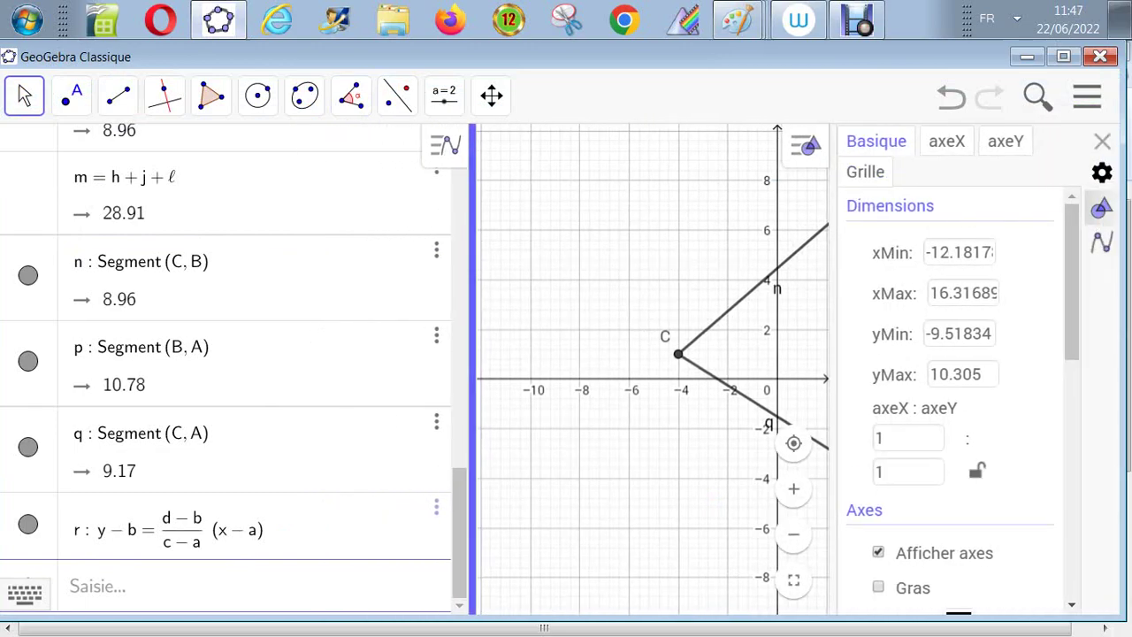
click(739, 23)
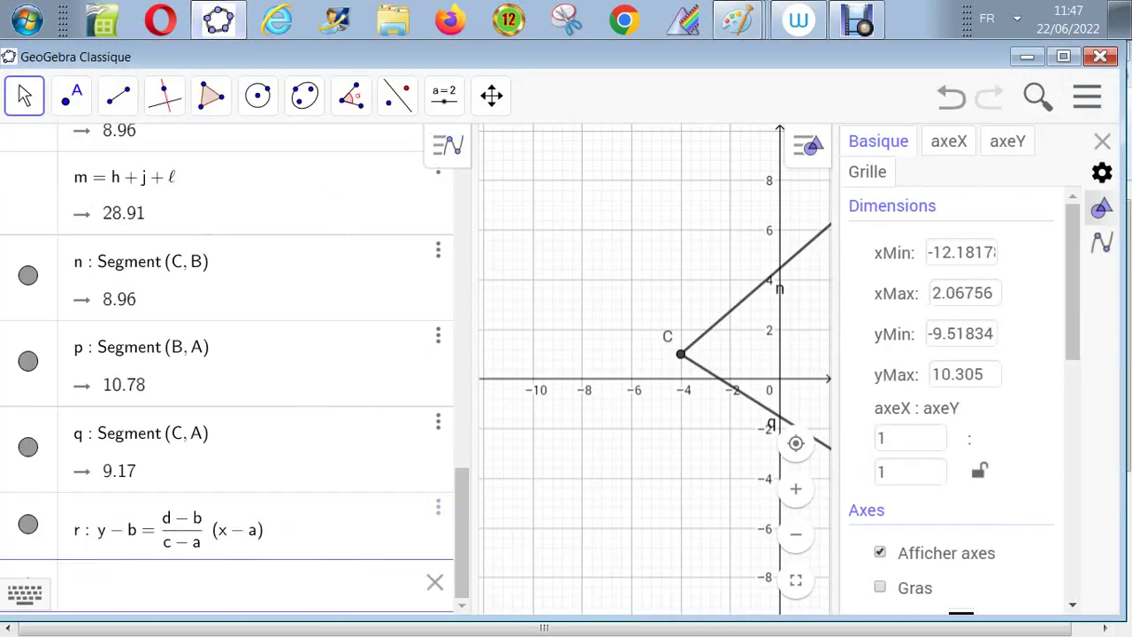
text(c)
key(BackSpace)
text((c-)
text(a))
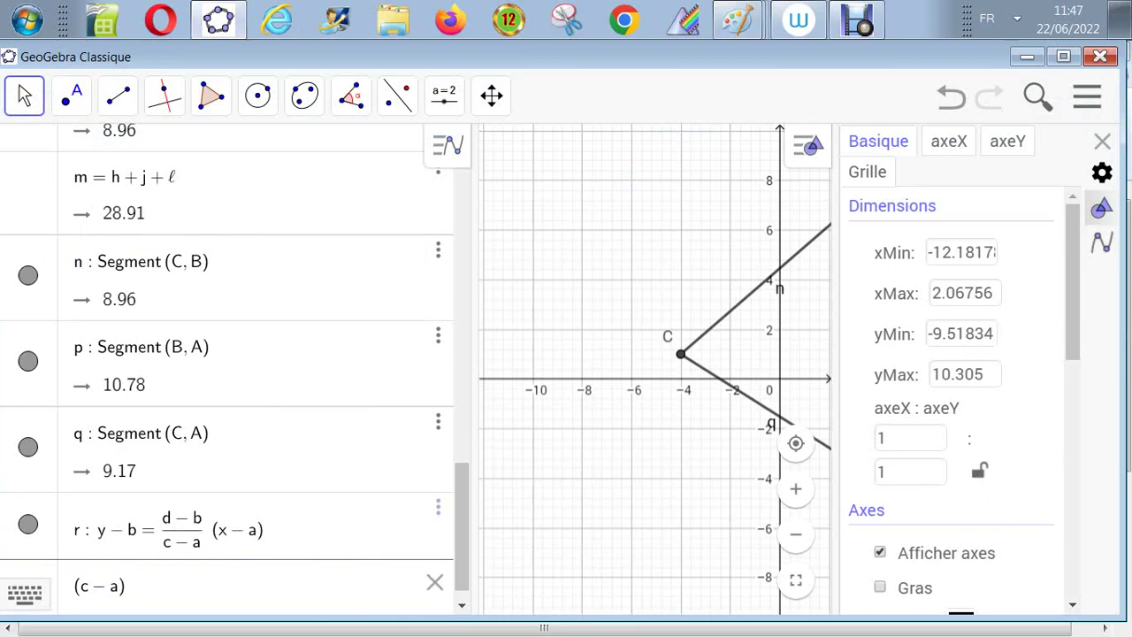
Check the definition of point C, and redefine the new expression as (c - a) f
scroll(236, 367, up, 5)
scroll(235, 367, up, 8)
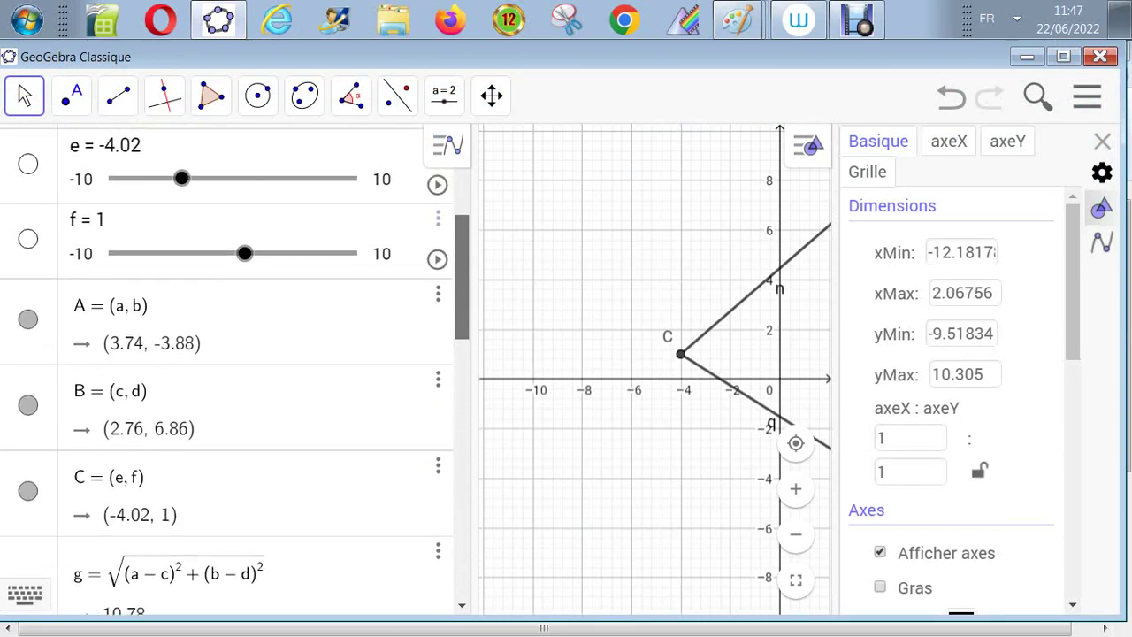
scroll(227, 367, down, 5)
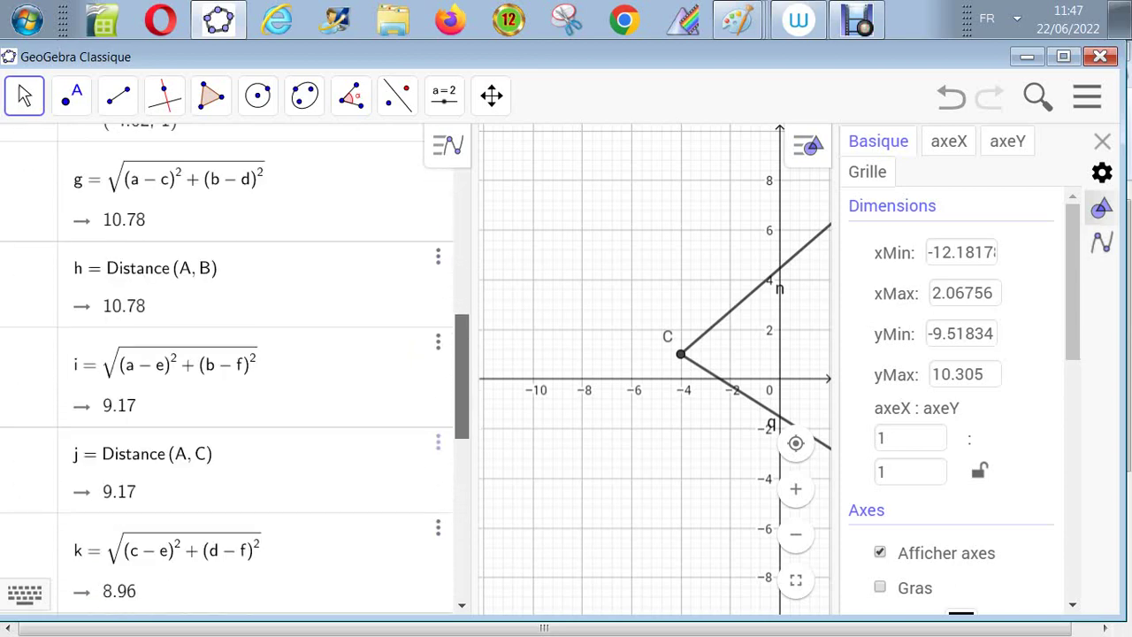
scroll(227, 368, up, 1)
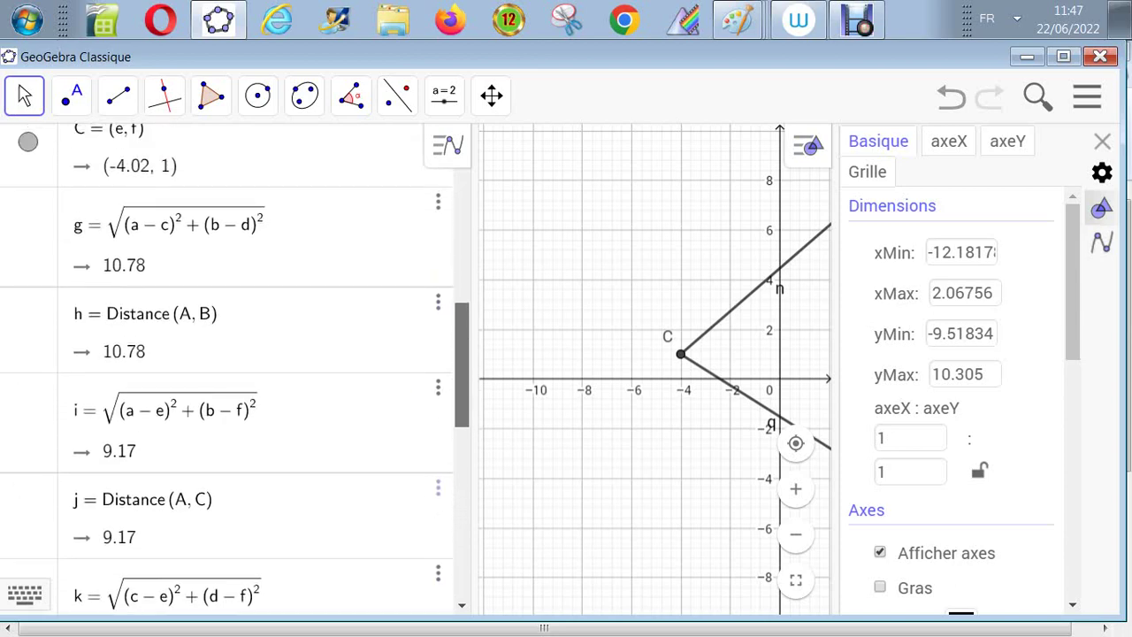
scroll(226, 367, up, 1)
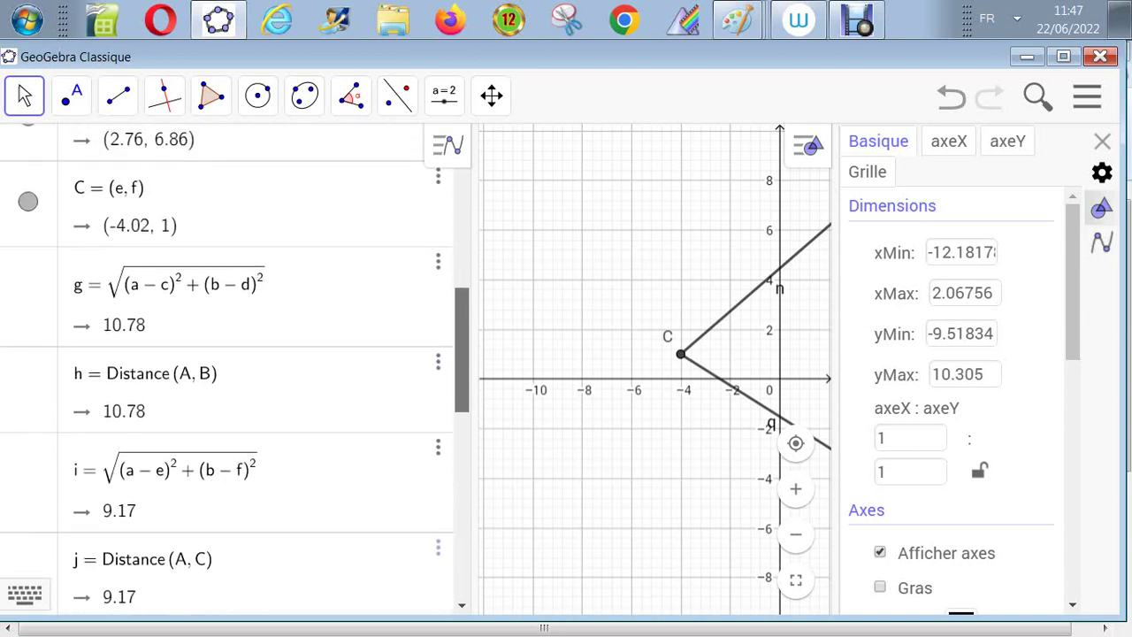
scroll(226, 367, down, 10)
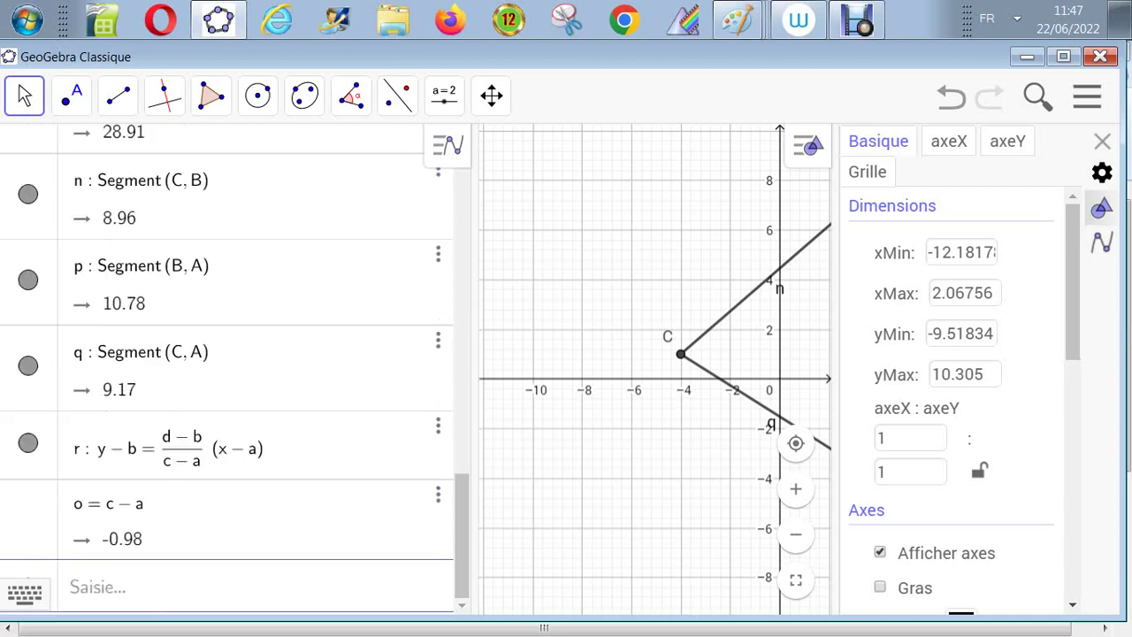
click(112, 504)
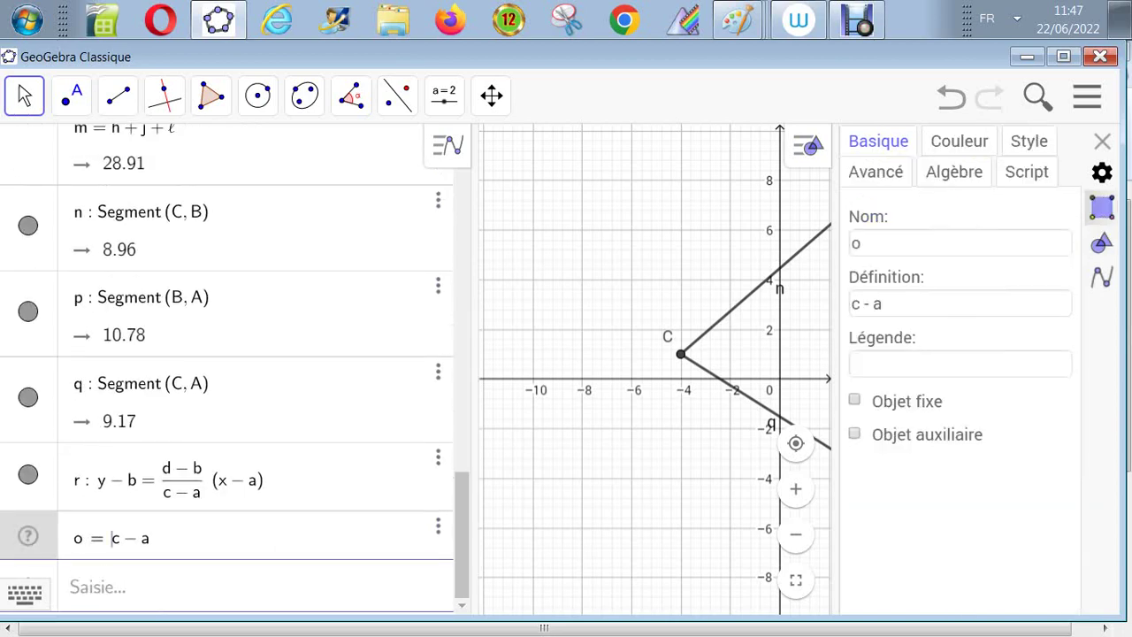
text(())
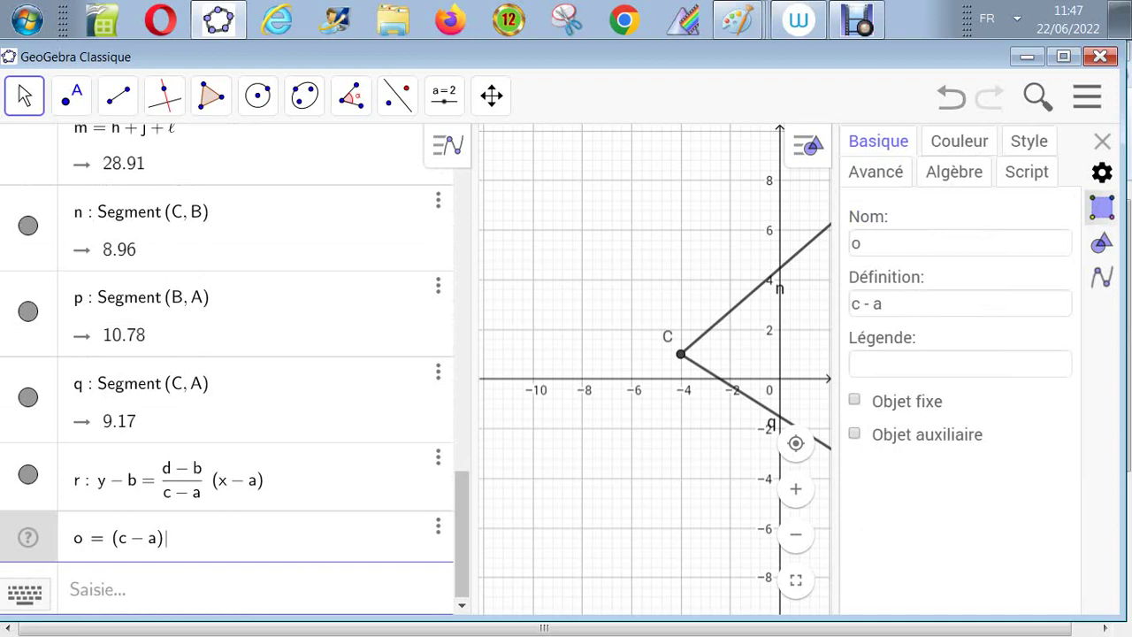
text(*)
text(f)
key(Return)
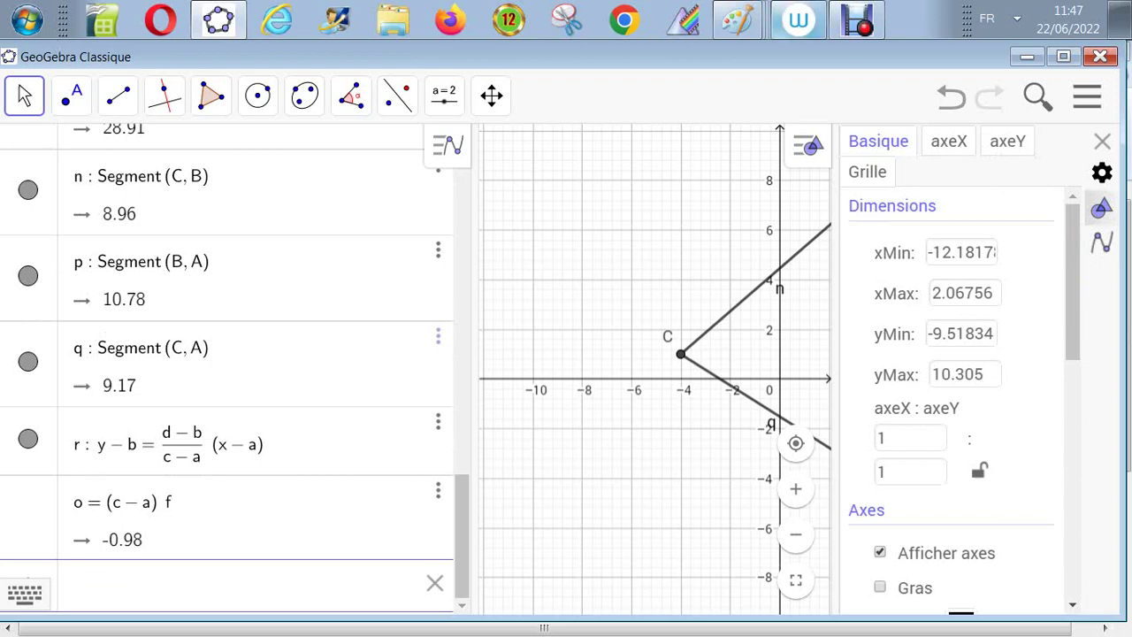
Check the next term of the formula in Paint, and reopen the (c - a) f expression in GeoGebra for editing
click(736, 19)
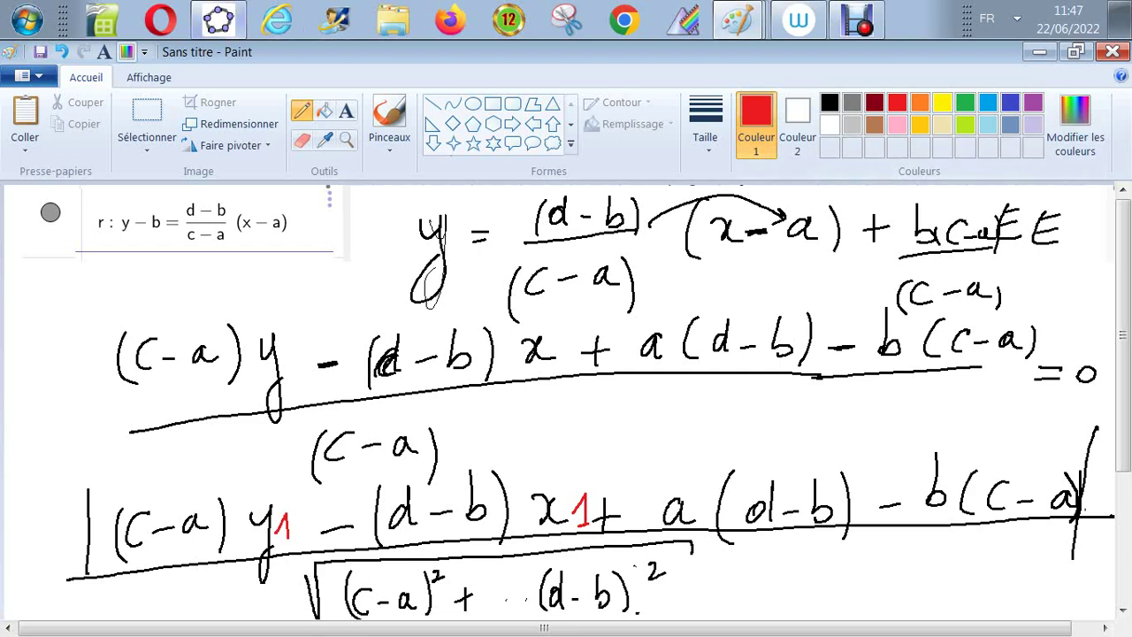
key(alt+Tab)
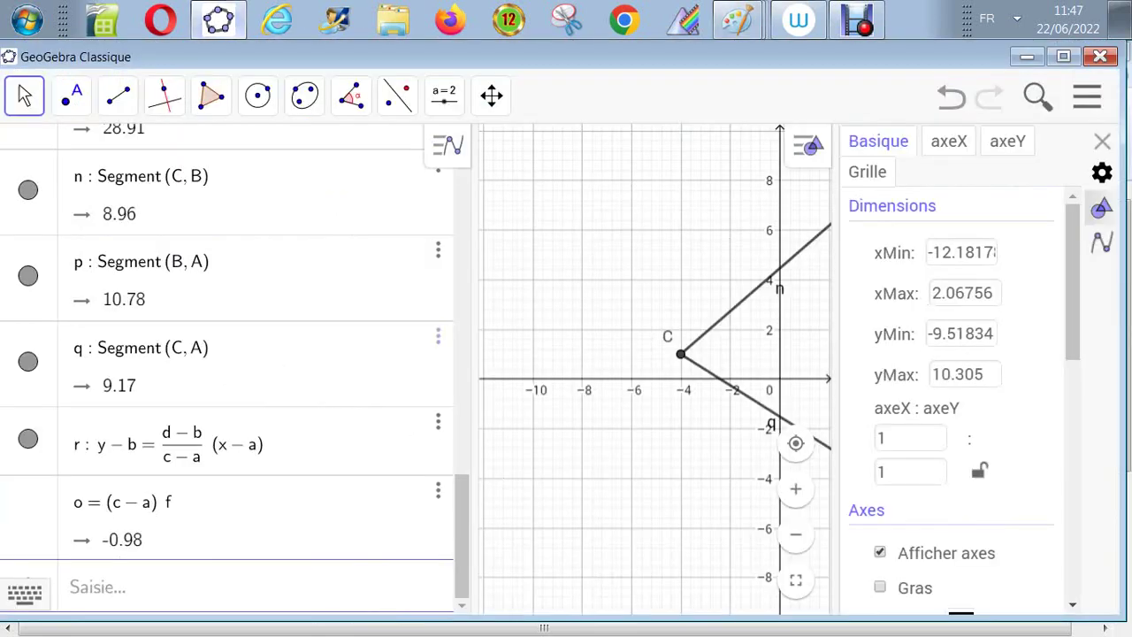
click(112, 501)
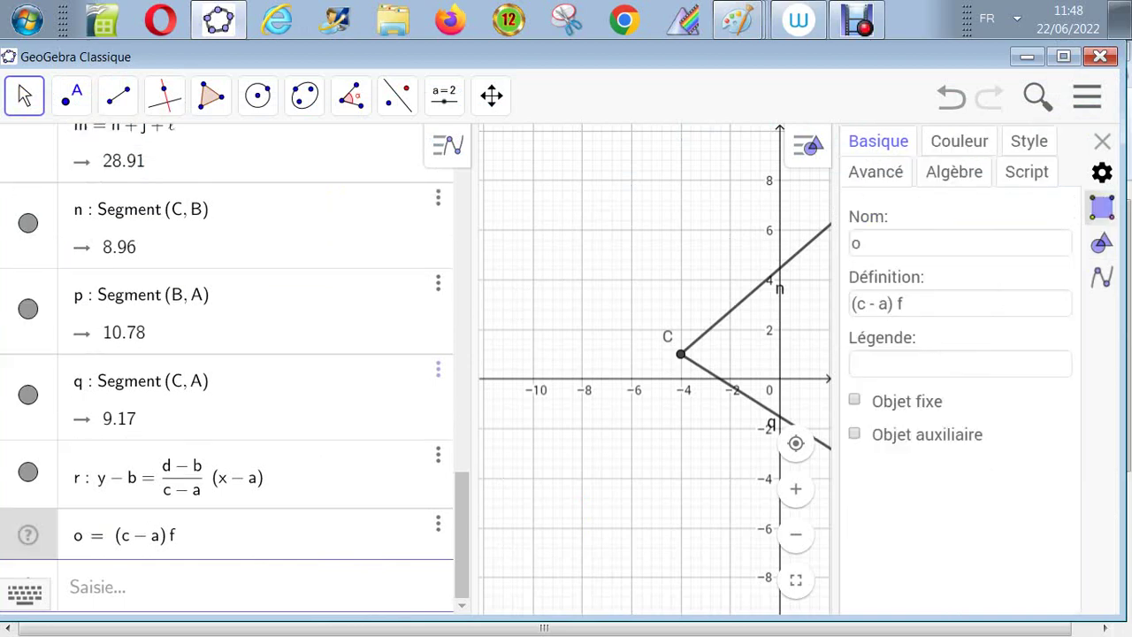
text(-)
text(()
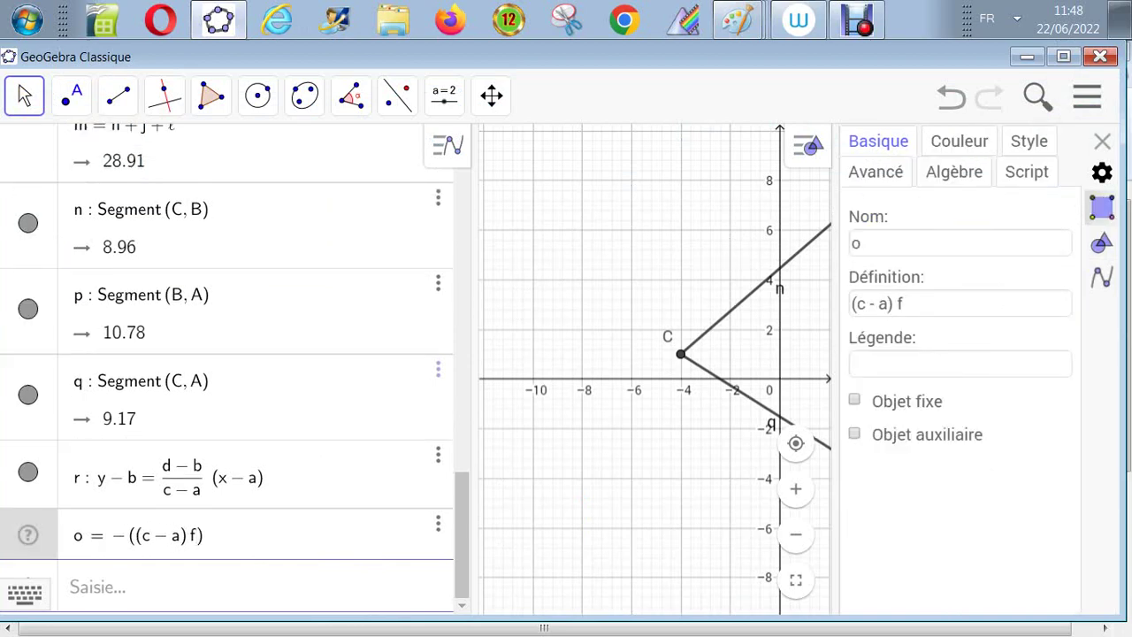
key(Left)
key(Left)
key(Left)
key(Left)
key(Left)
key(Left)
key(BackSpace)
key(BackSpace)
Extend the expression to (c - a) f - (d - b)
key(End)
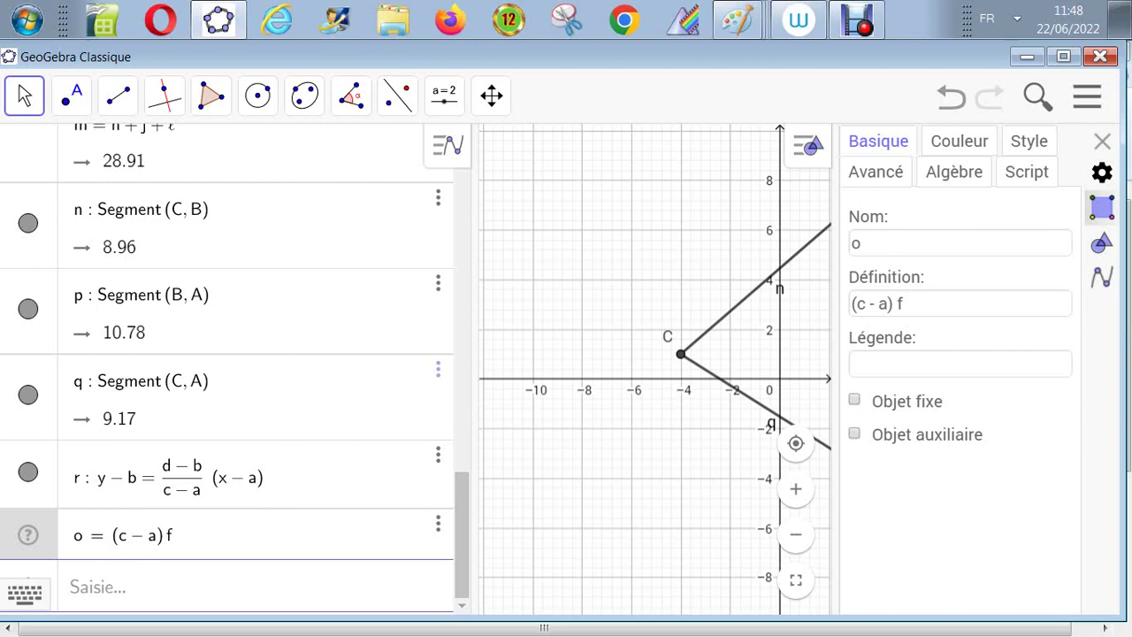
text(-)
text(d)
key(BackSpace)
text((d-)
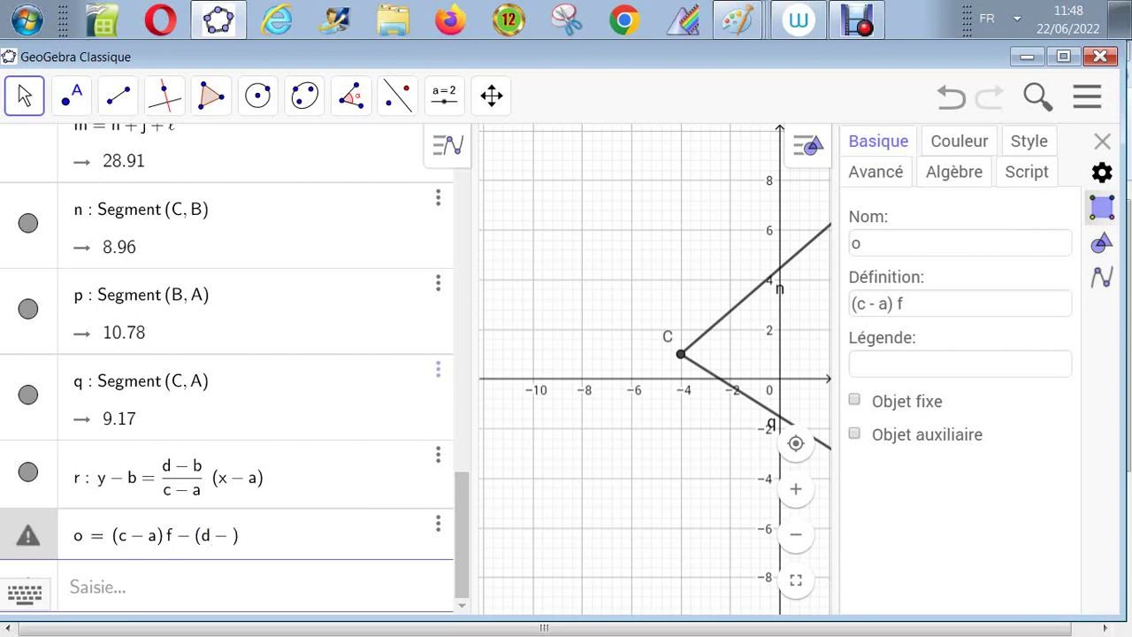
text(b)
key(Return)
Check point C's definition, multiply the (d - b) term of the expression by e, and compare the result with the formula in Paint
scroll(227, 367, up, 10)
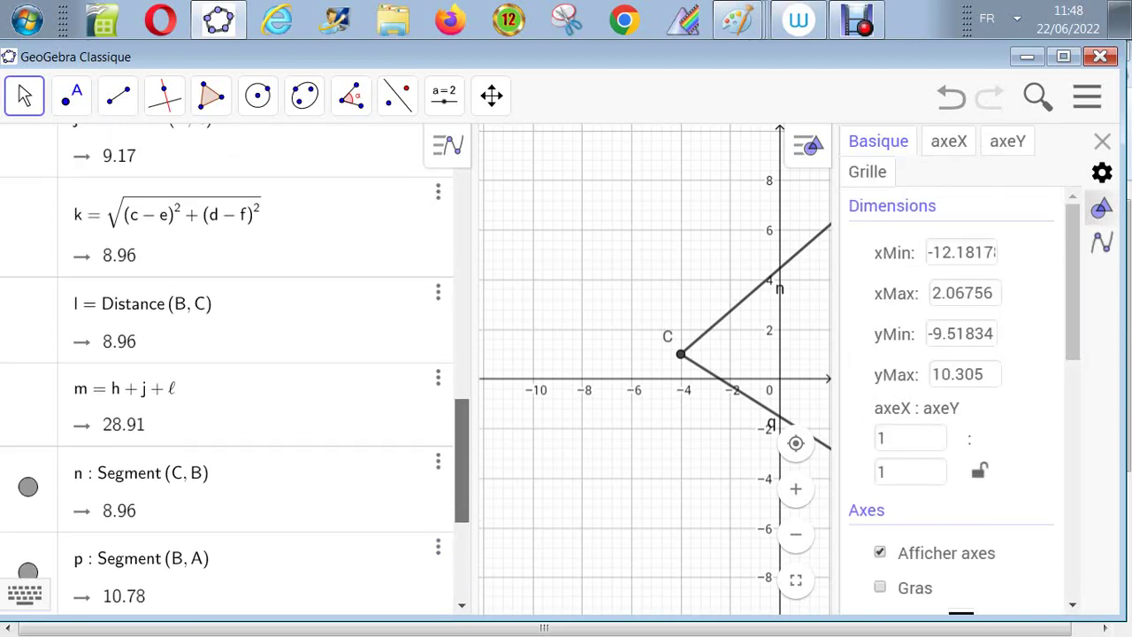
scroll(227, 367, up, 2)
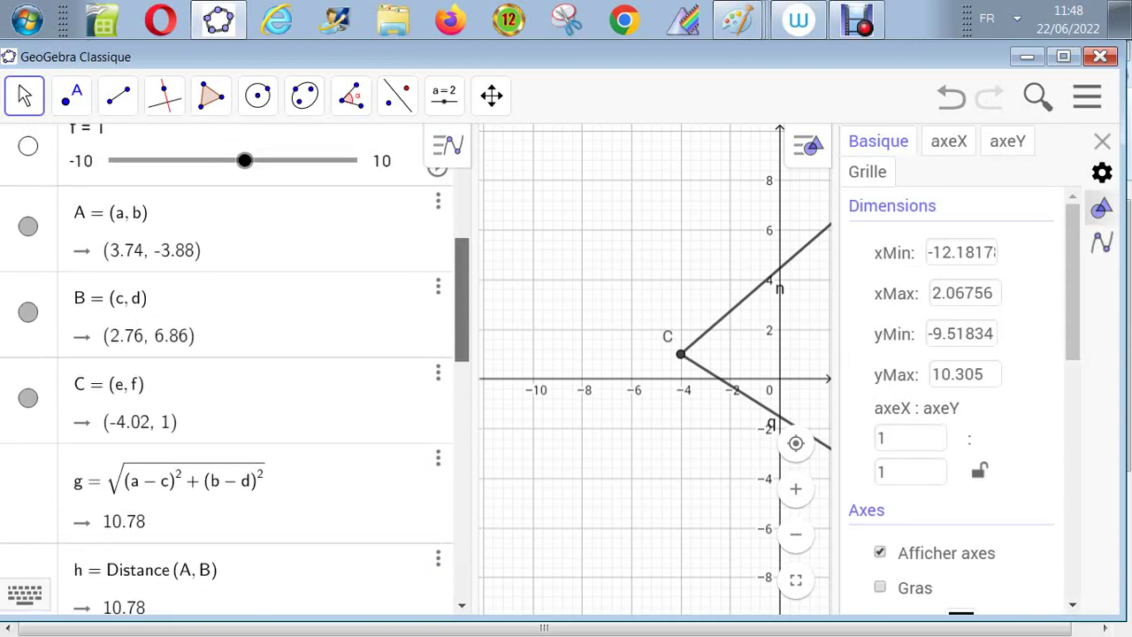
scroll(226, 367, down, 12)
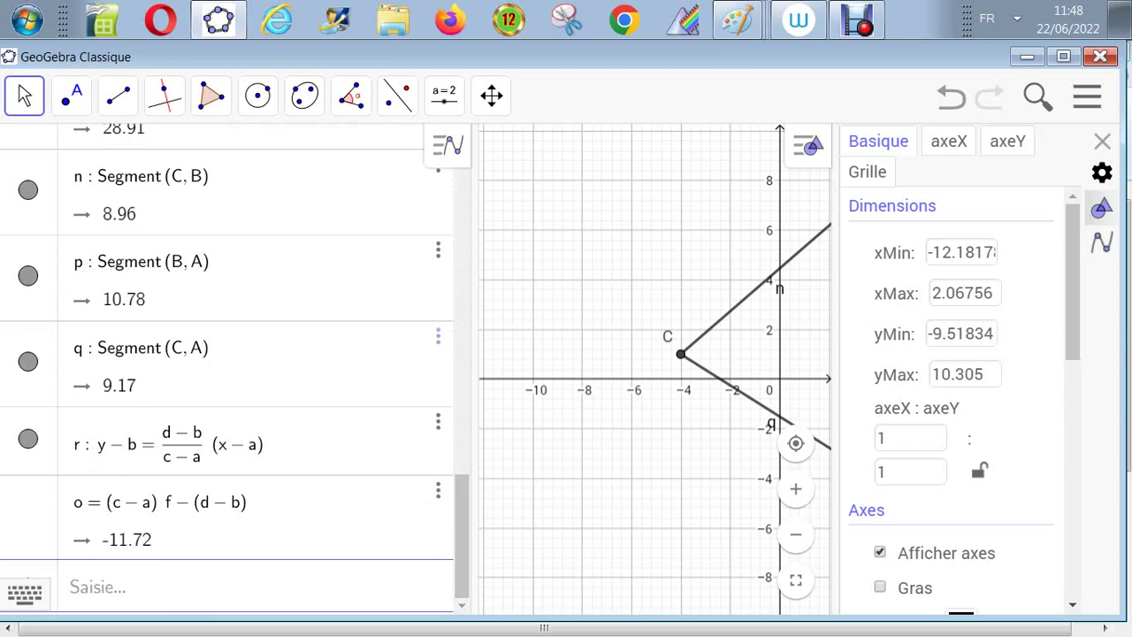
click(221, 504)
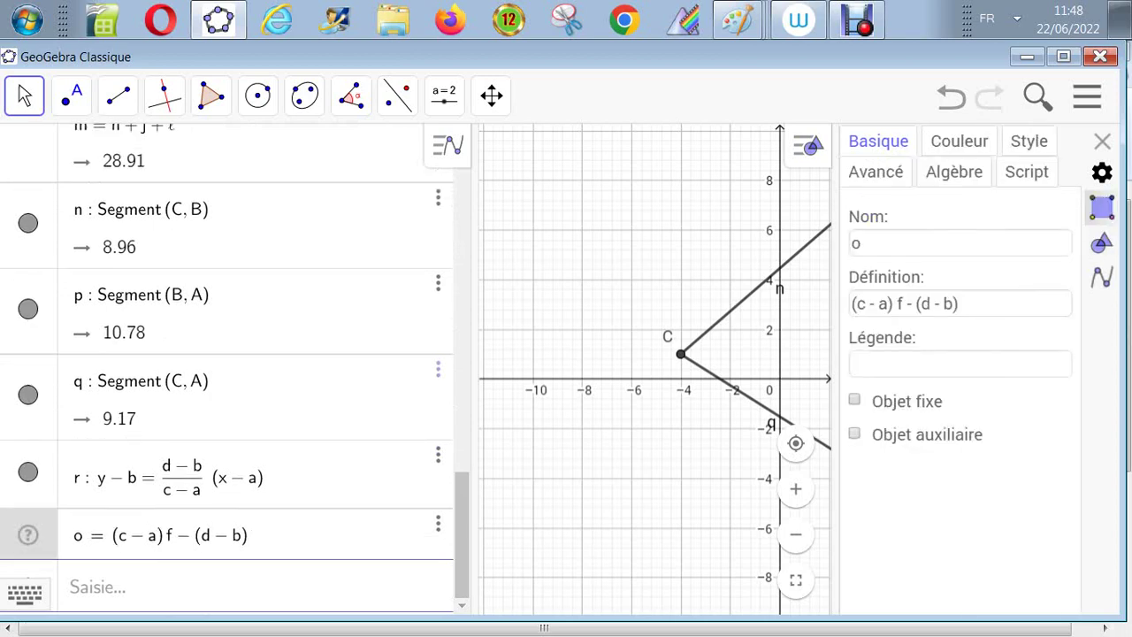
text(*e)
key(Return)
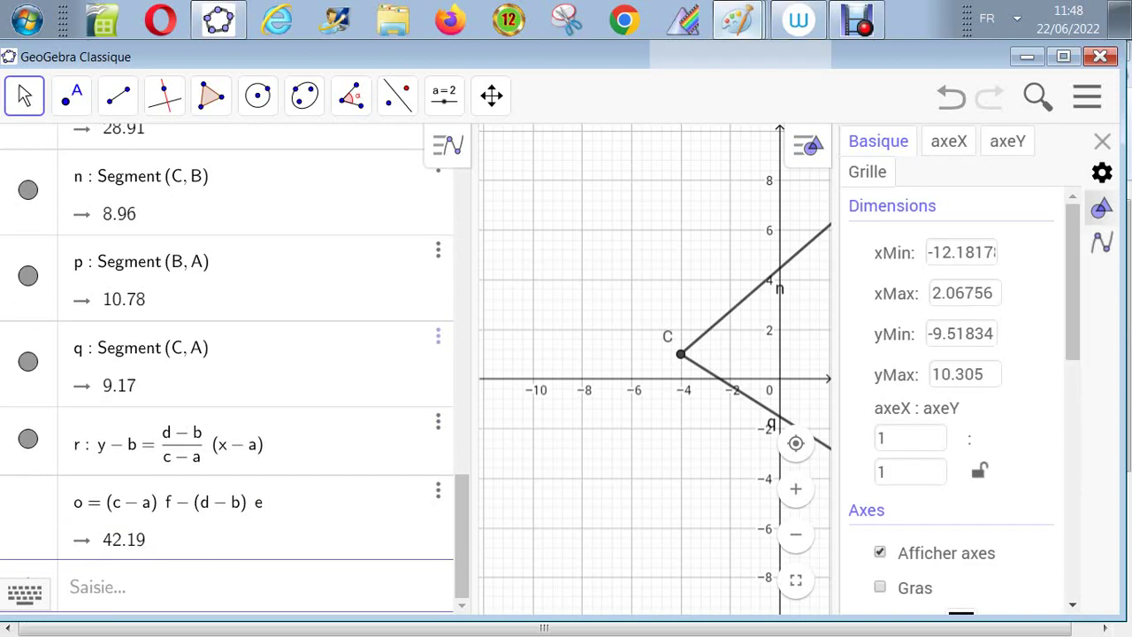
key(alt+Tab)
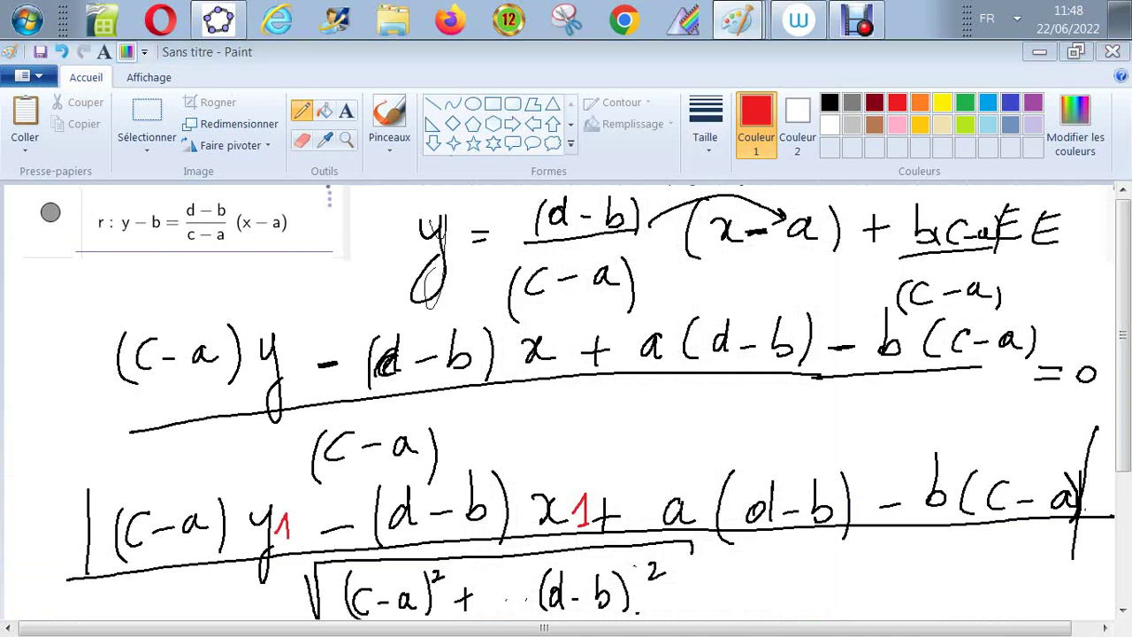
key(alt+Tab)
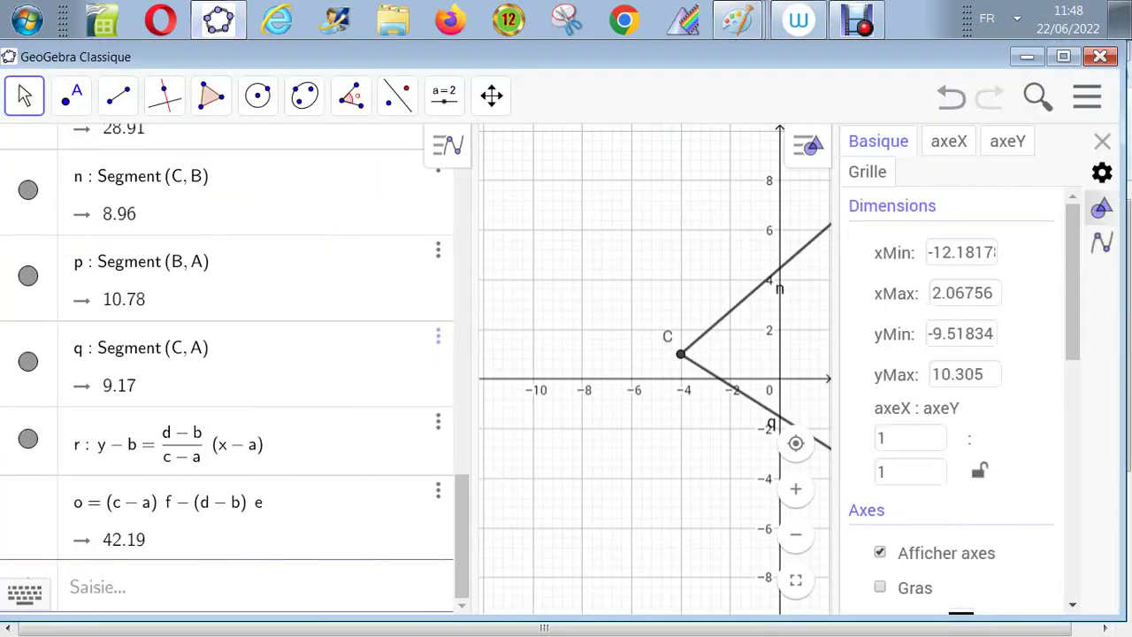
Extend expression o with the term + a (d - b)
click(261, 503)
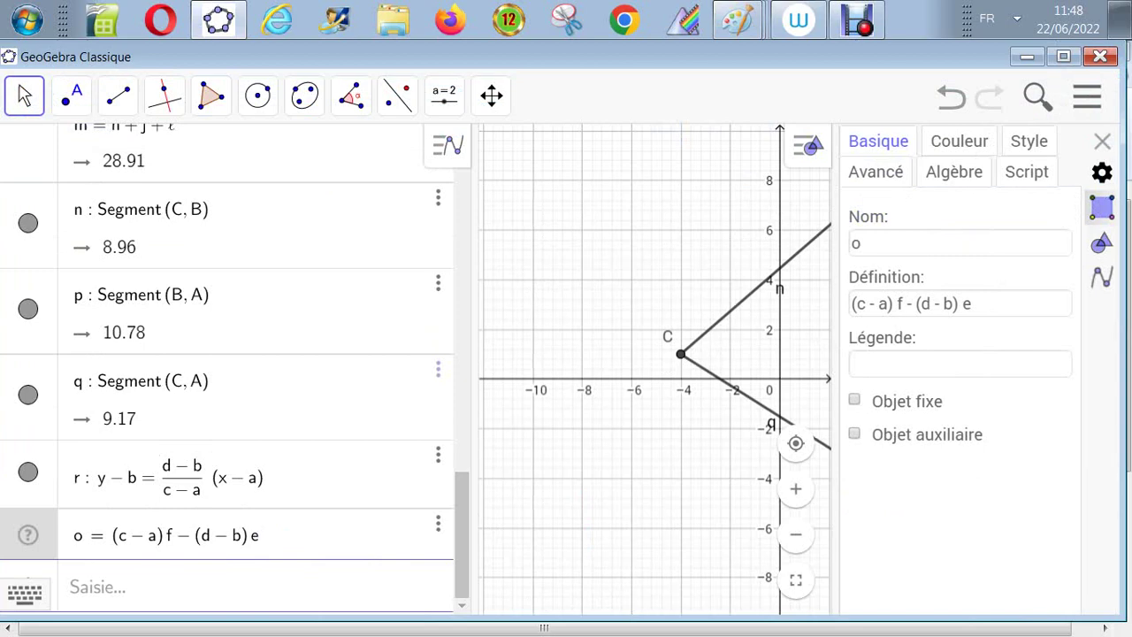
text(+)
text(a)
text(*(d)
text(-)
text(b)
key(Return)
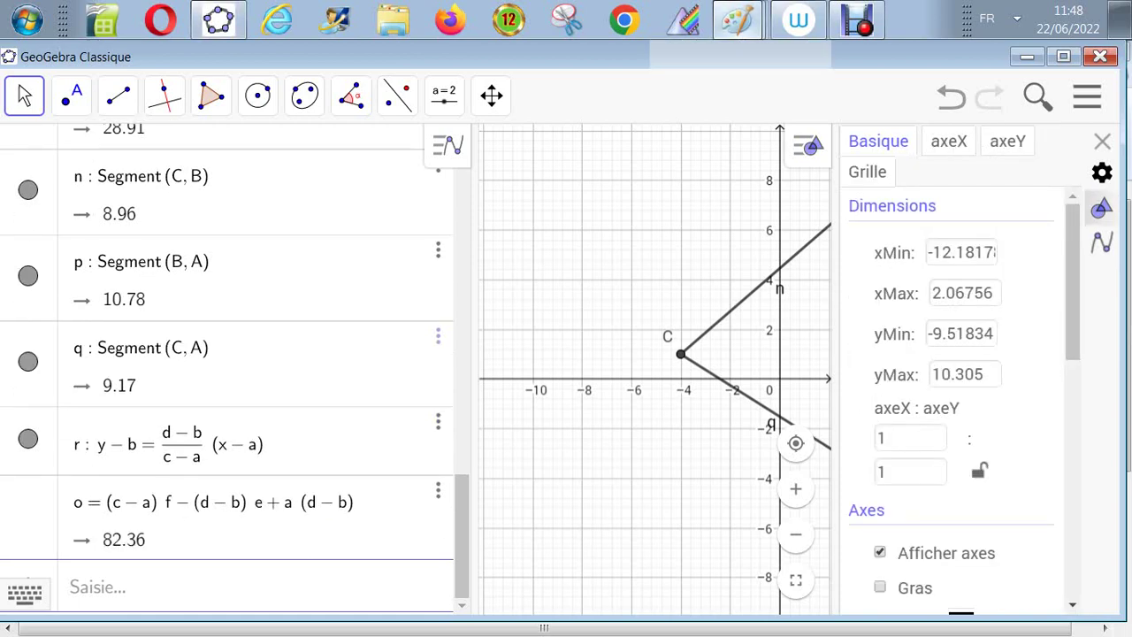
Check the last numerator term of the formula in Paint, and append - b (c - a) to expression o in GeoGebra
click(738, 19)
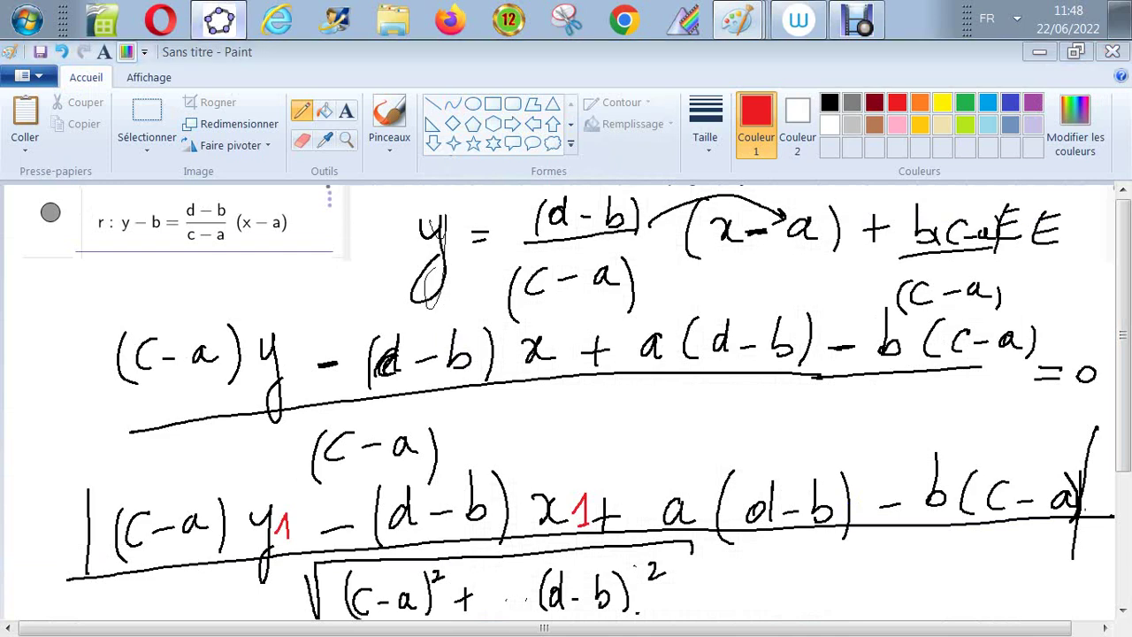
click(218, 20)
click(221, 513)
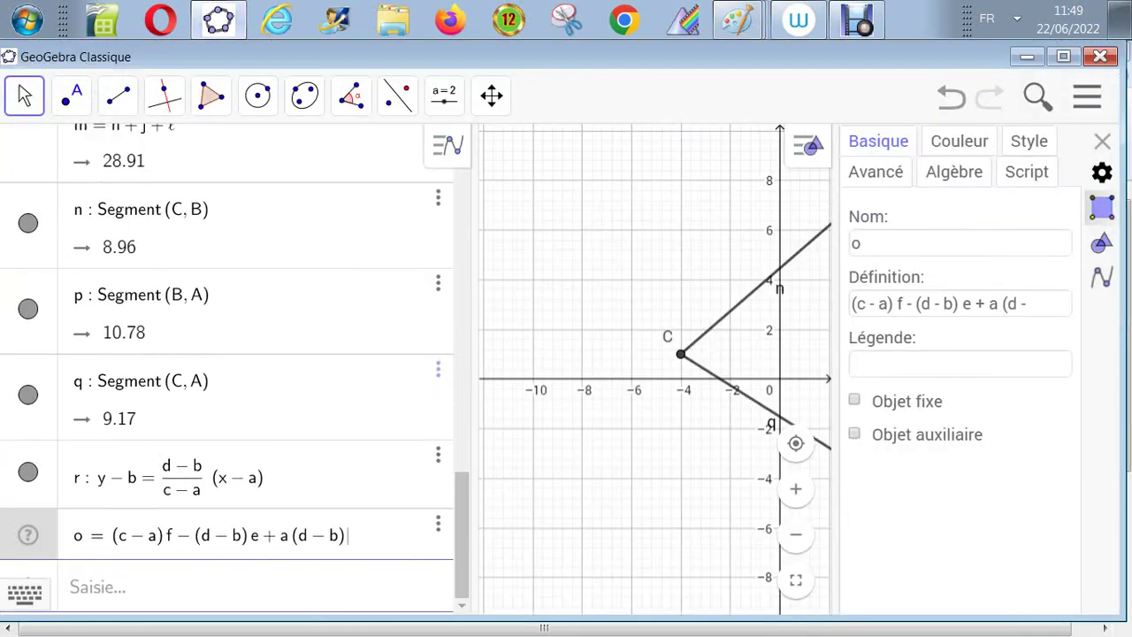
text(-b*(c-a)
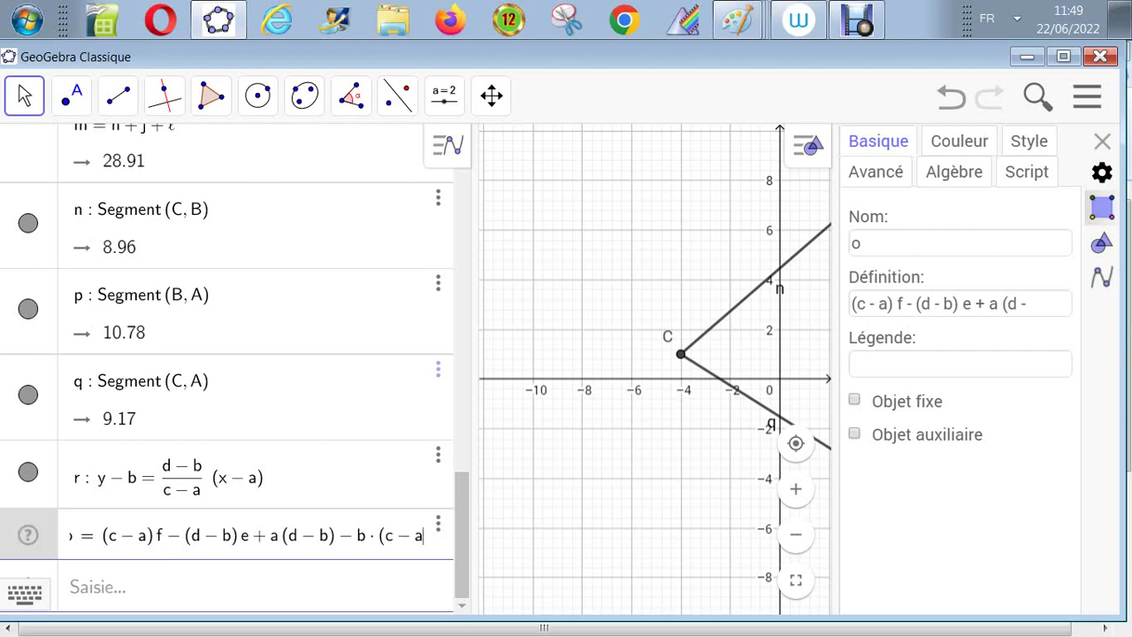
text())
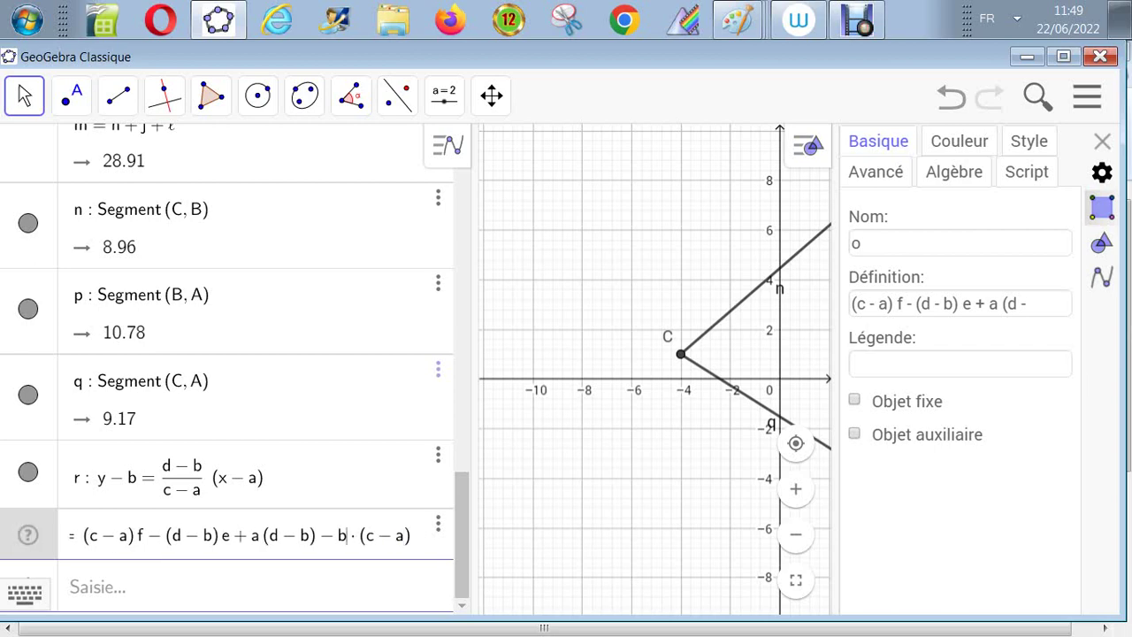
Enclose the whole expression o in absolute value bars, and enlarge the algebra and graphics views, closing the properties view
key(Home)
key(Right)
key(Right)
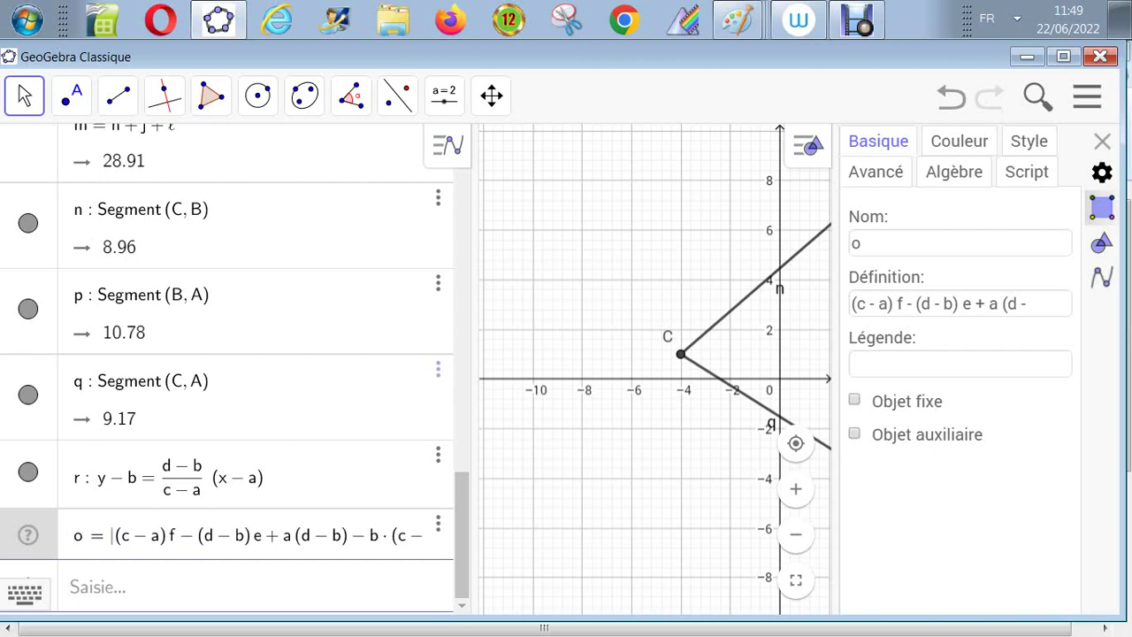
text(|)
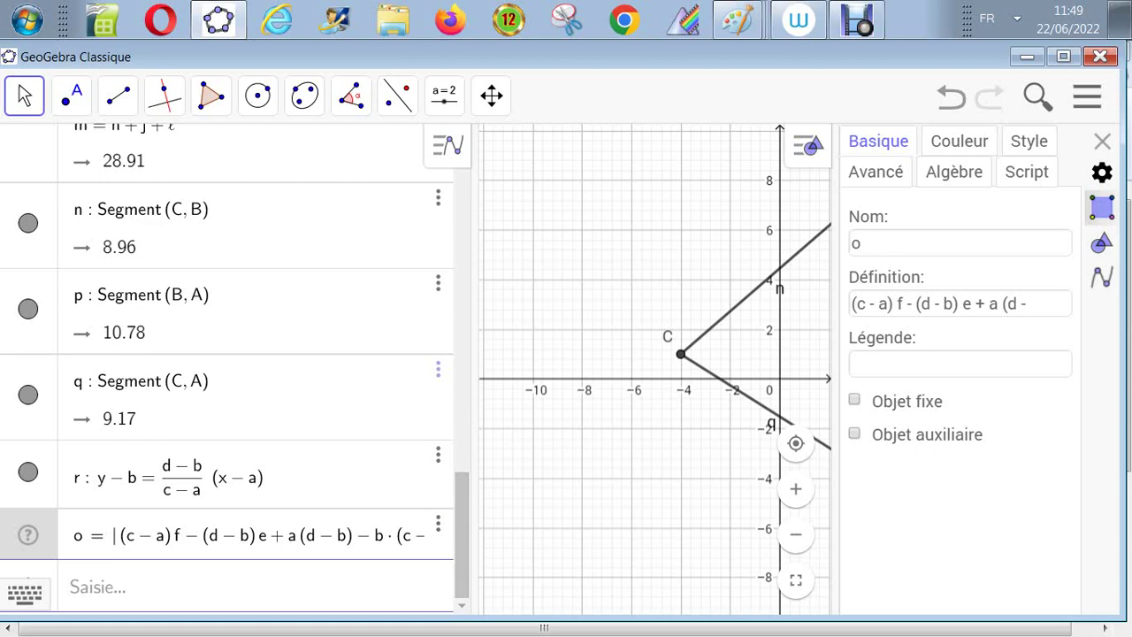
drag(475, 522, 588, 522)
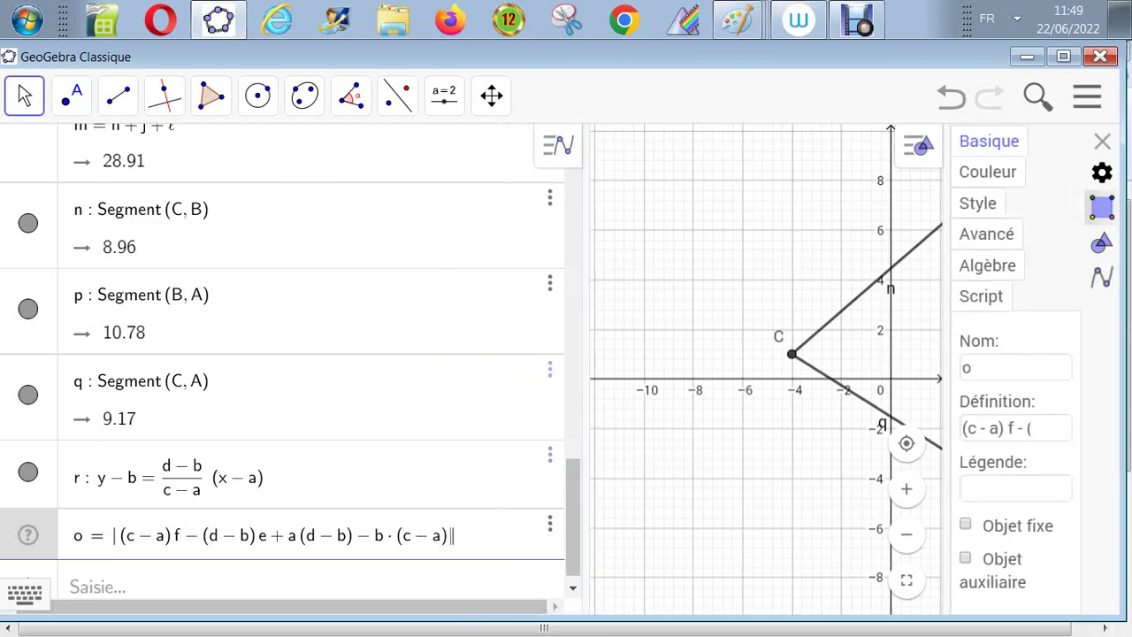
key(Return)
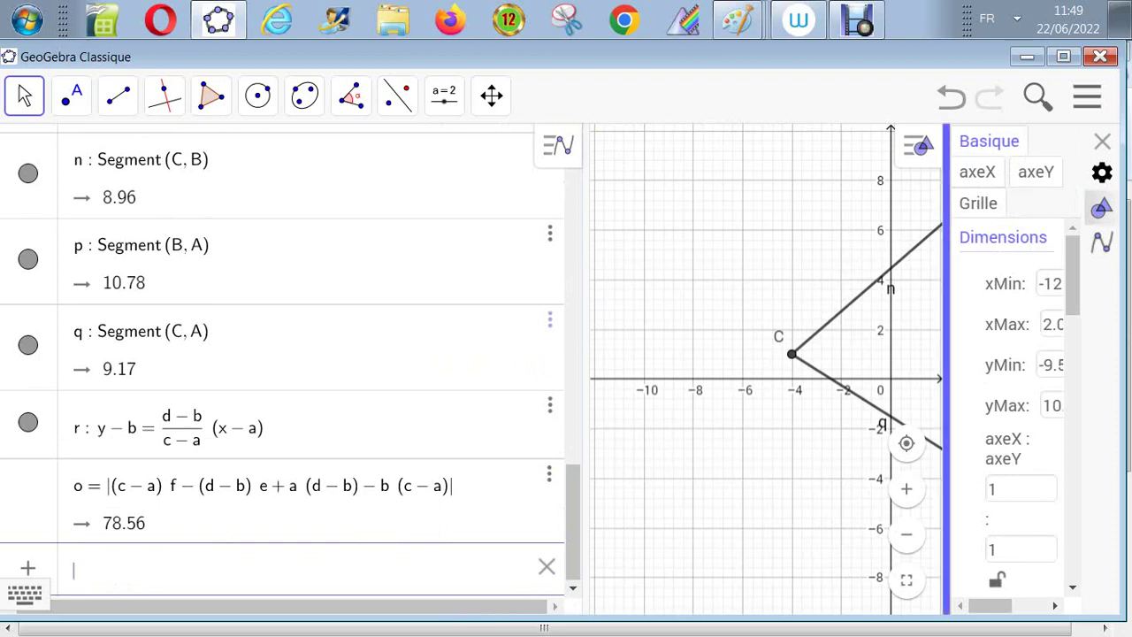
drag(947, 371, 1116, 372)
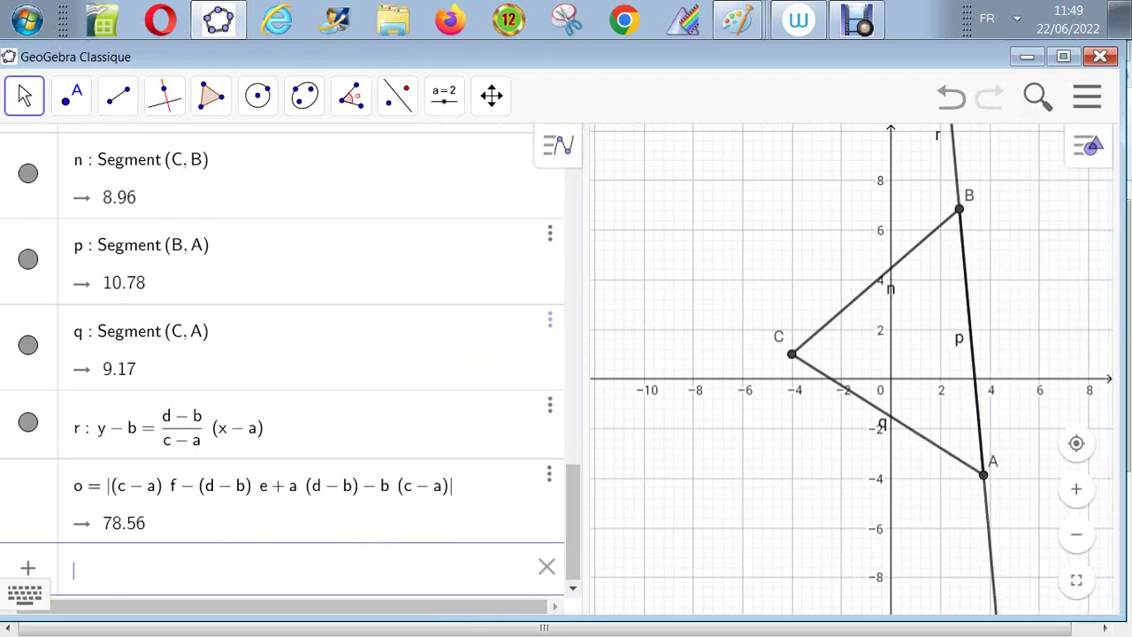
Check the denominator of the distance formula in Paint and return to GeoGebra
click(739, 21)
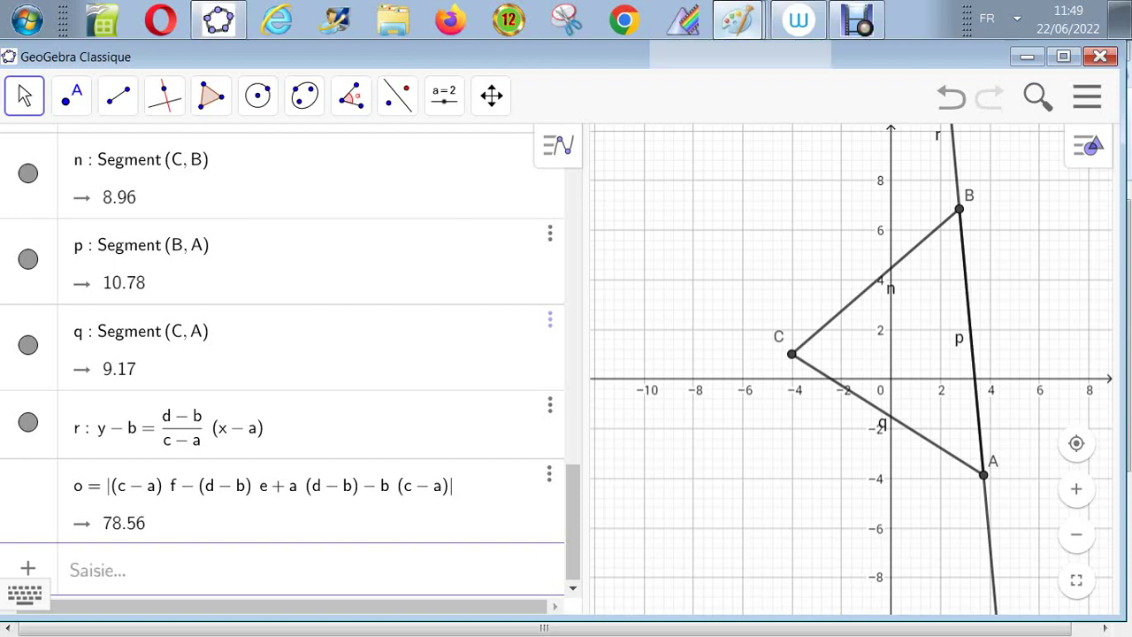
click(739, 21)
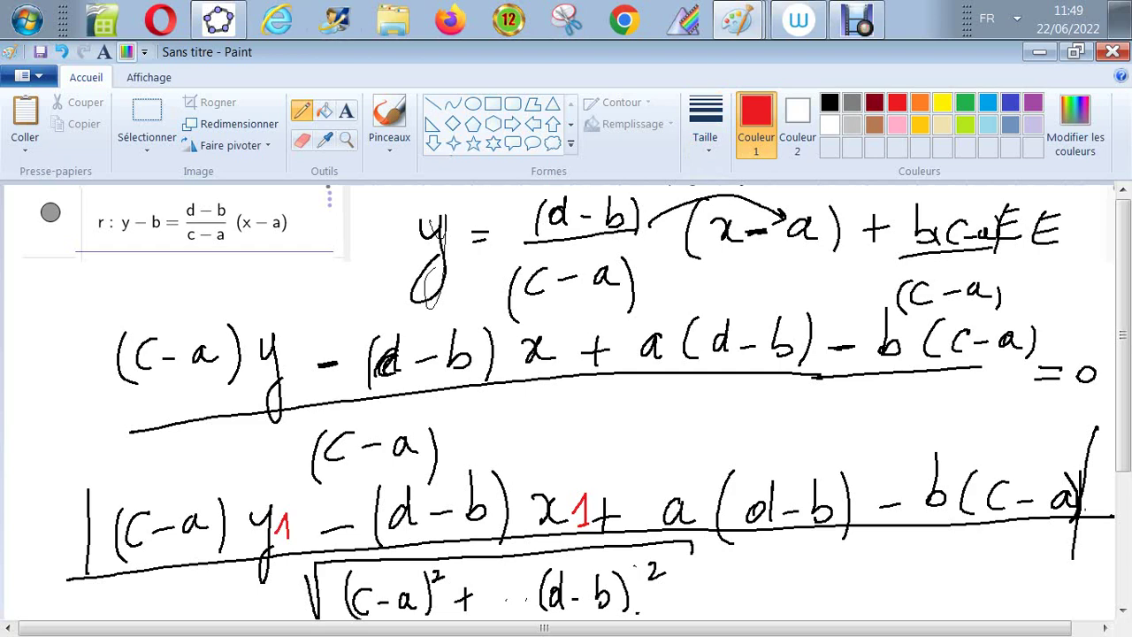
click(217, 19)
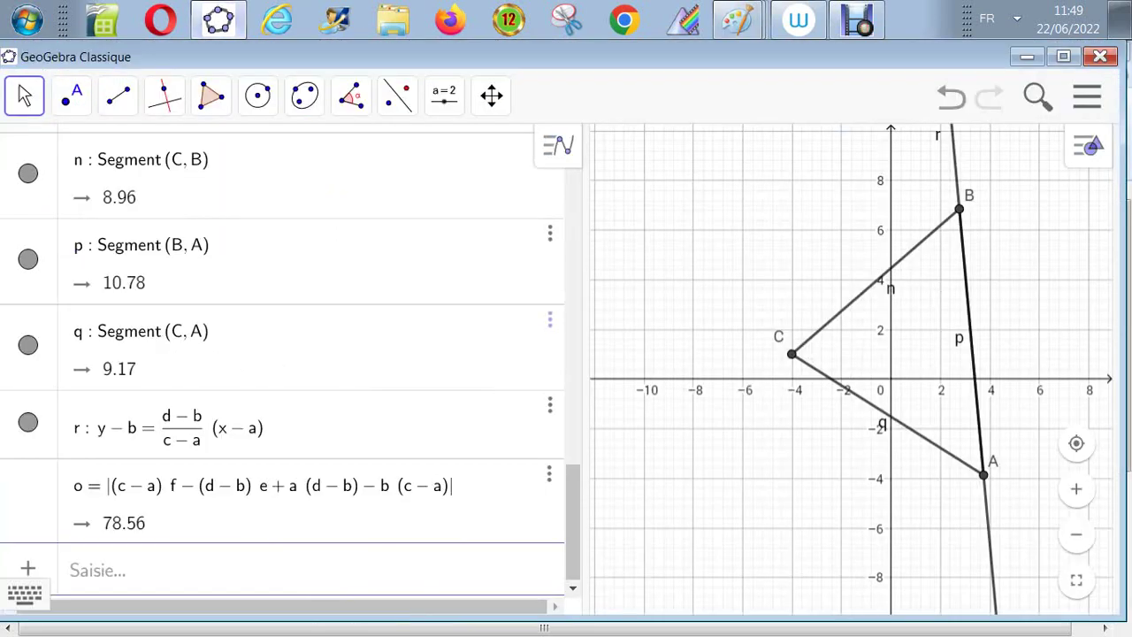
click(265, 567)
text(sq)
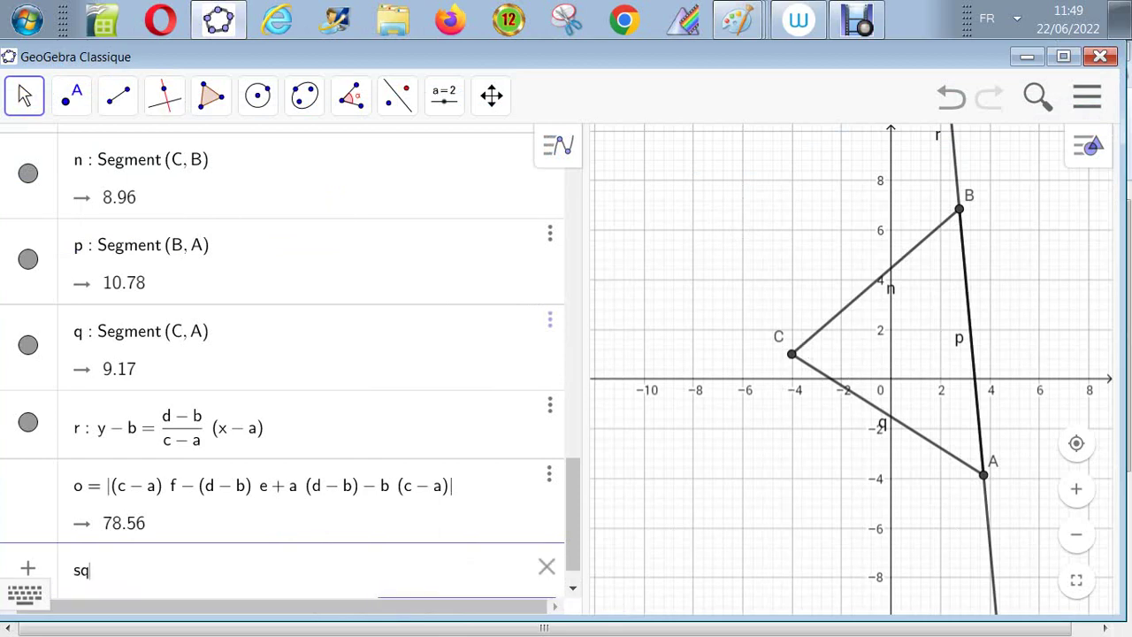
text(rt()
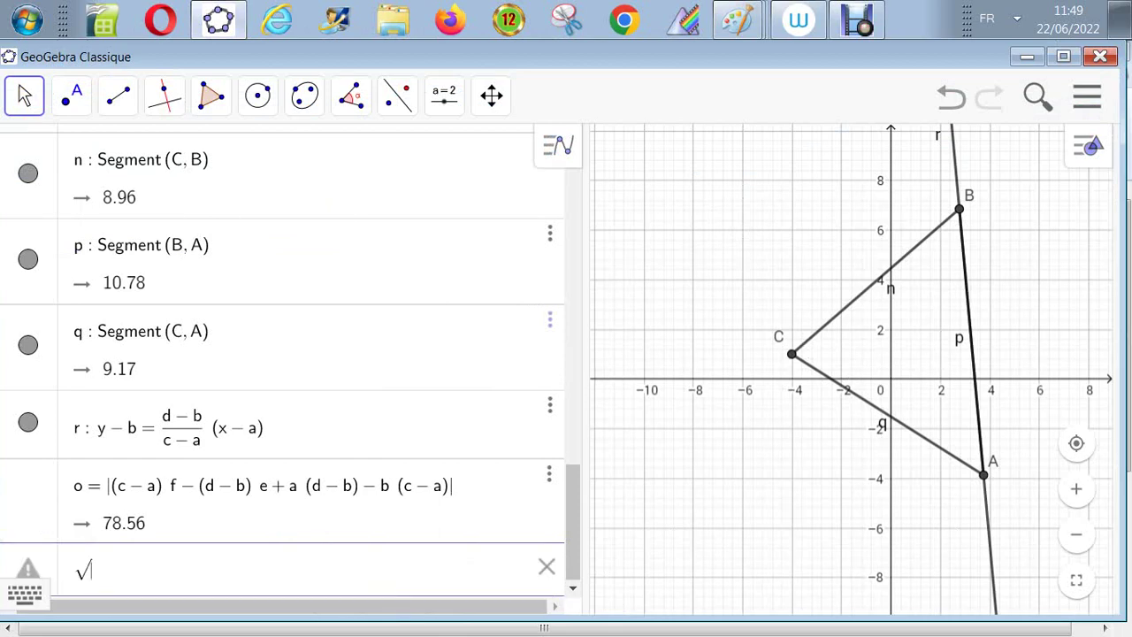
text((c-a)
text())
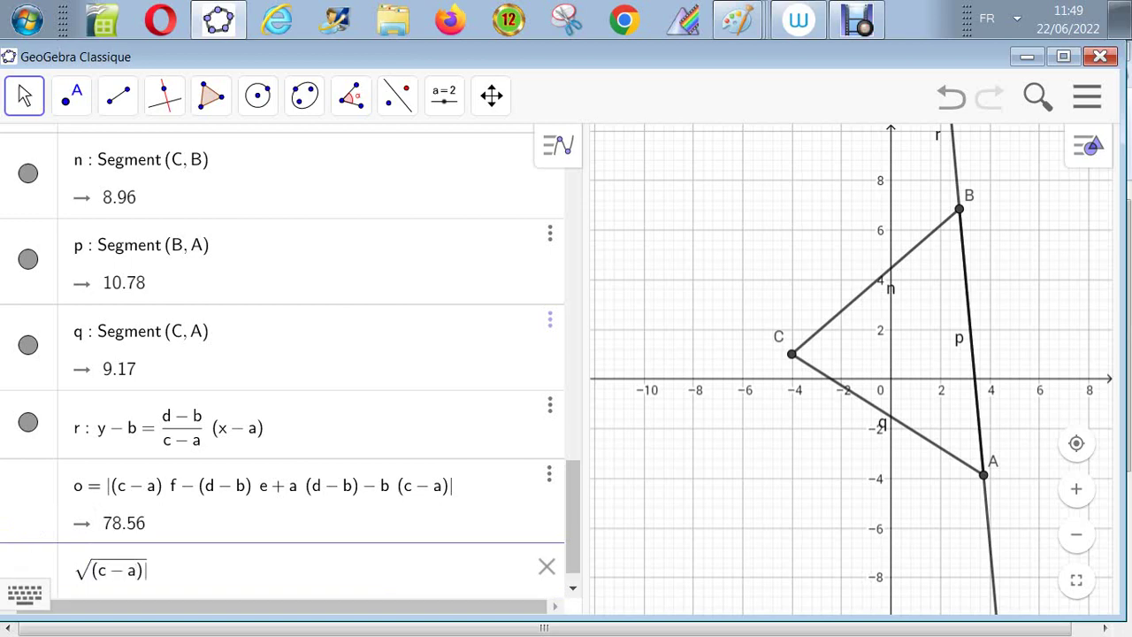
text(^2)
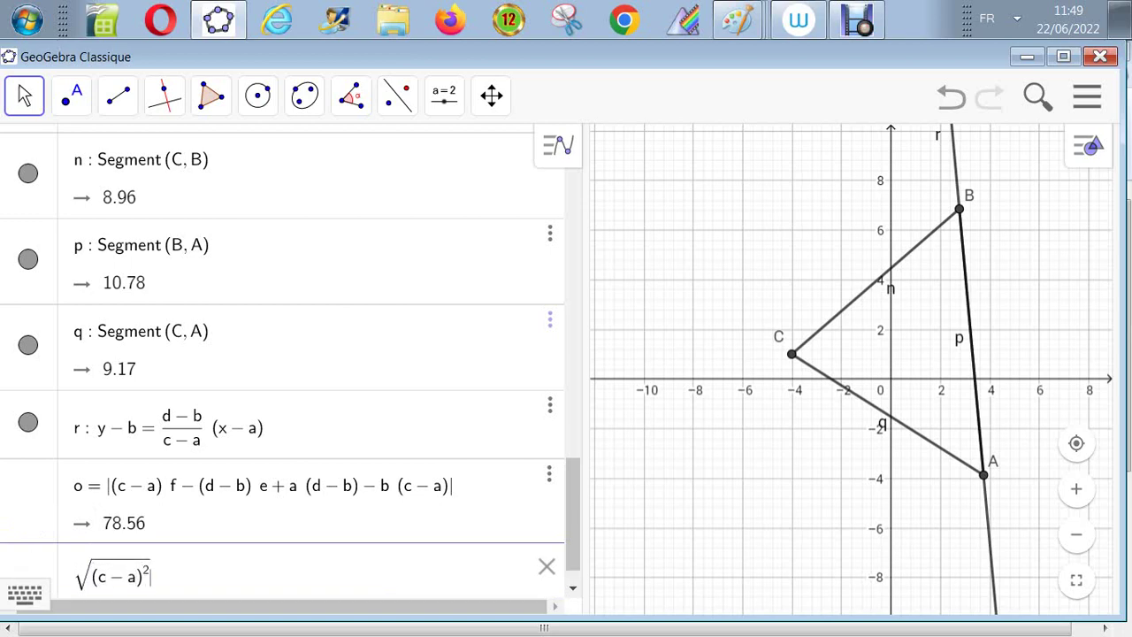
text(+)
key(BackSpace)
key(BackSpace)
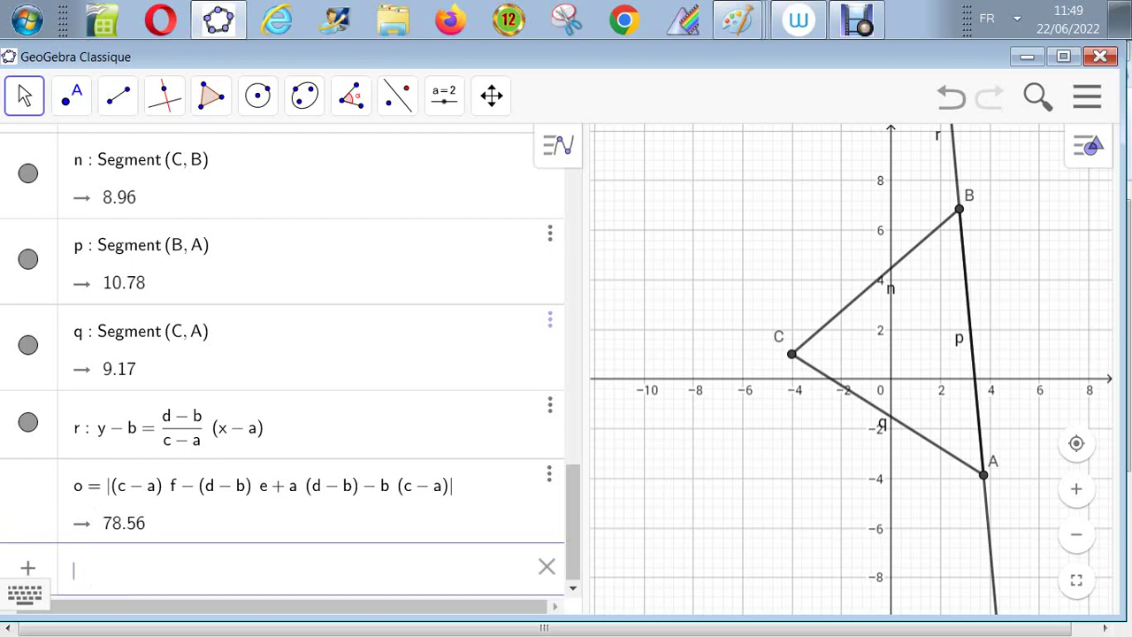
Enter the denominator sqrt((c - a)^2 + (d - b)^2) as a new expression, and compute the quotient o/s
text(sqrt()
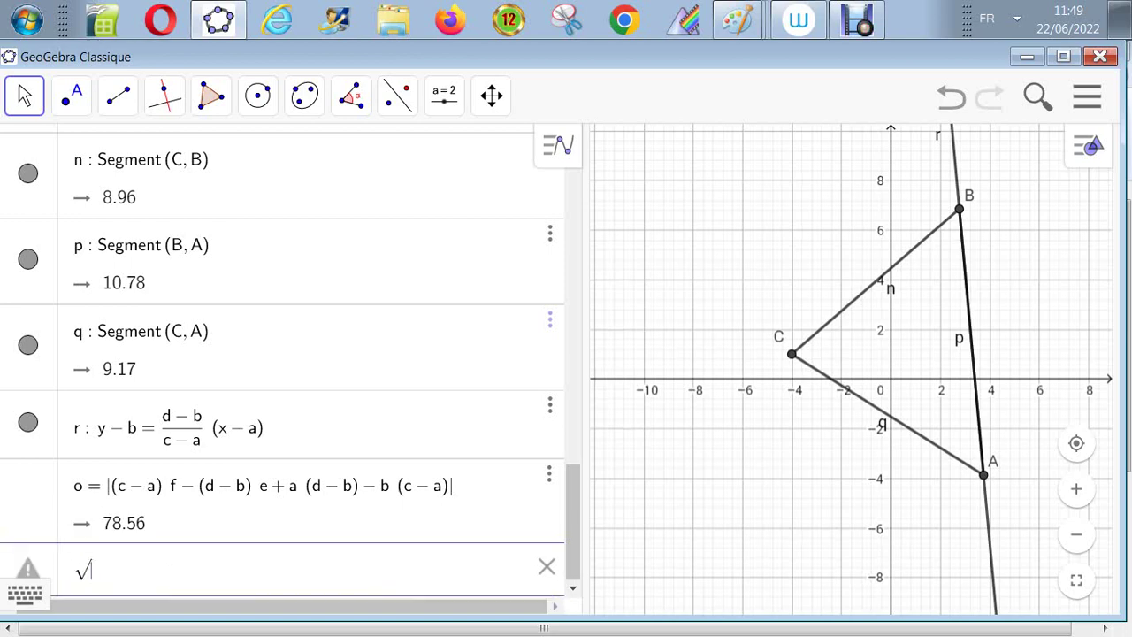
text((c-a))
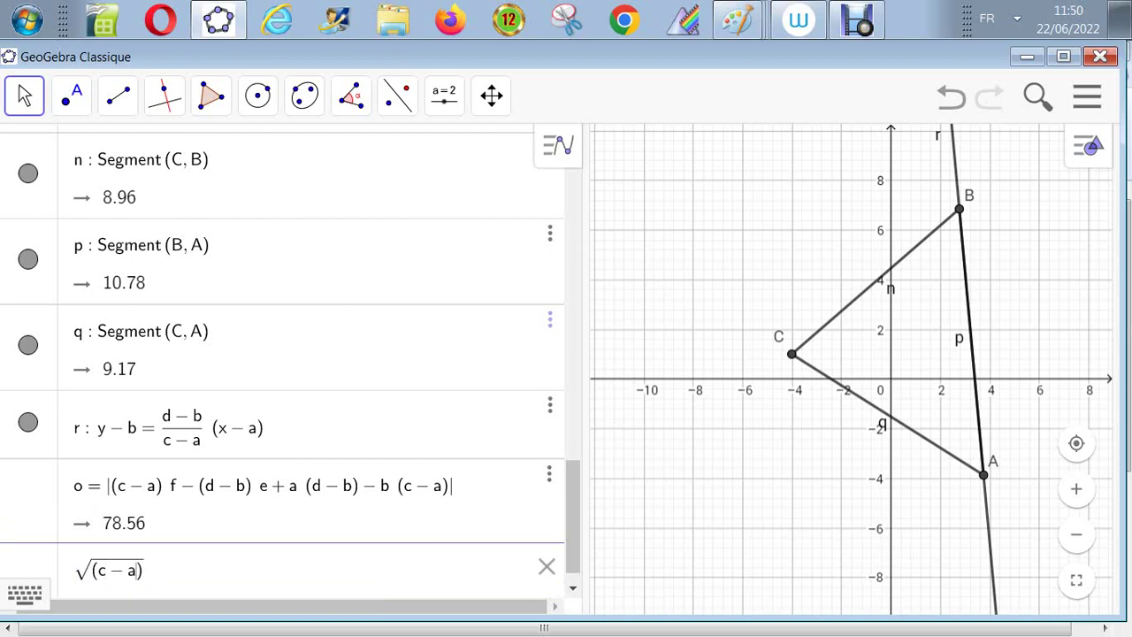
text(^2)
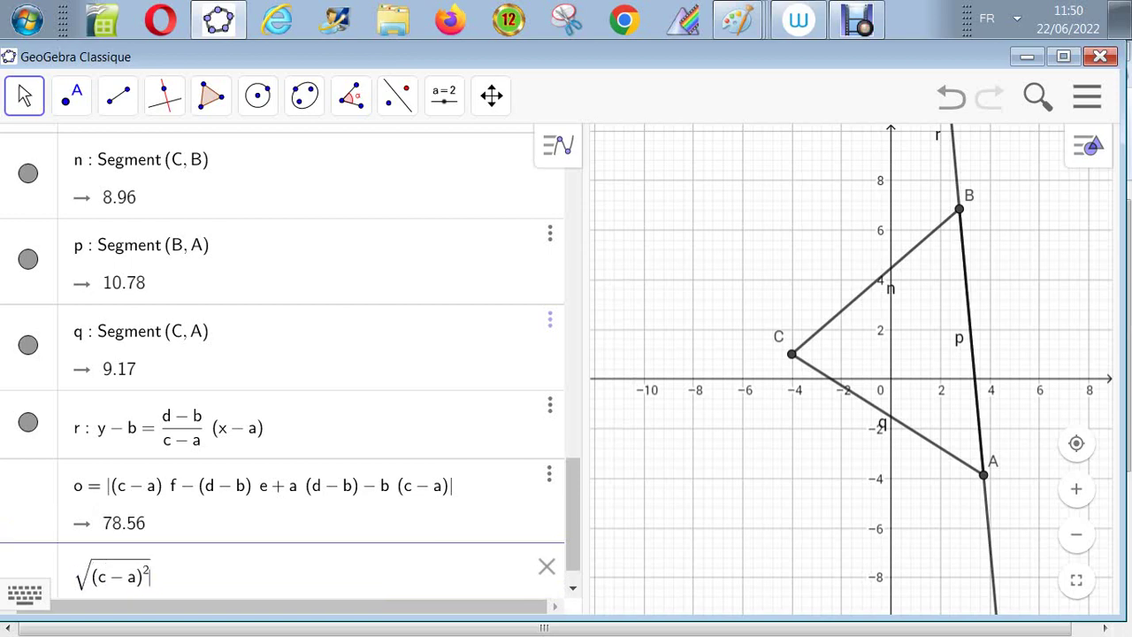
text(+)
text((d-)
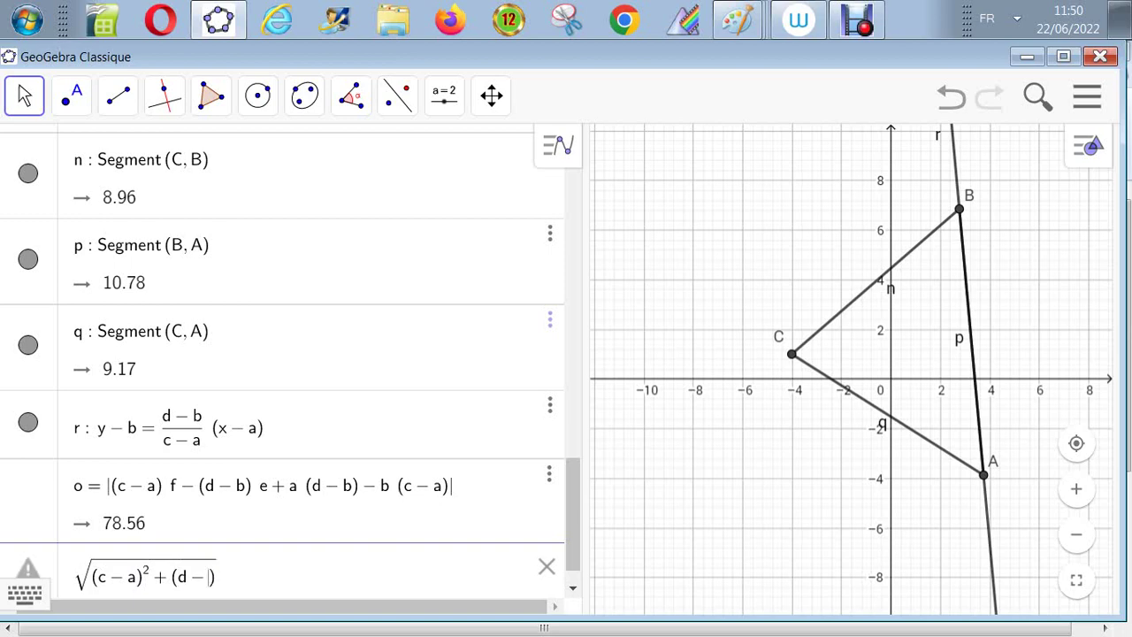
text(b))
text(^2)
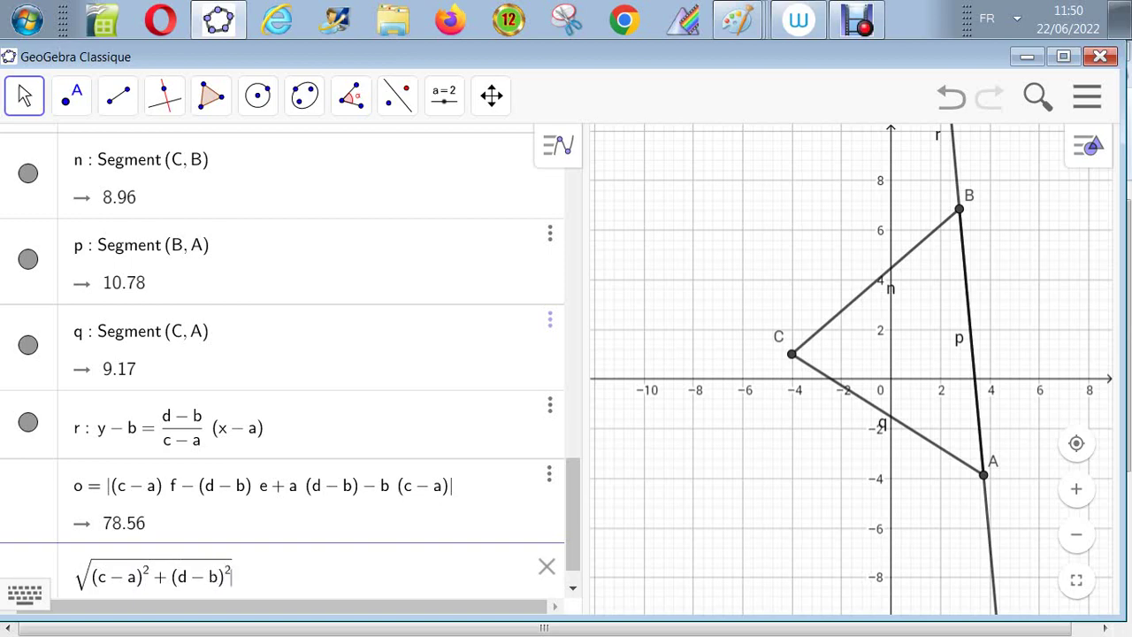
key(Return)
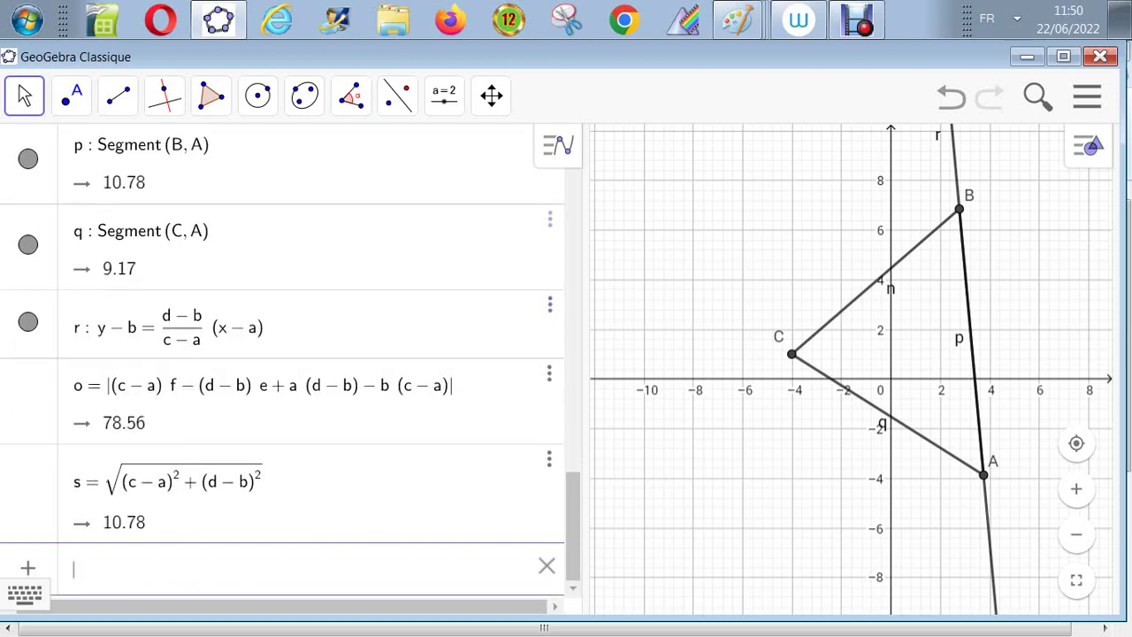
text(o/s)
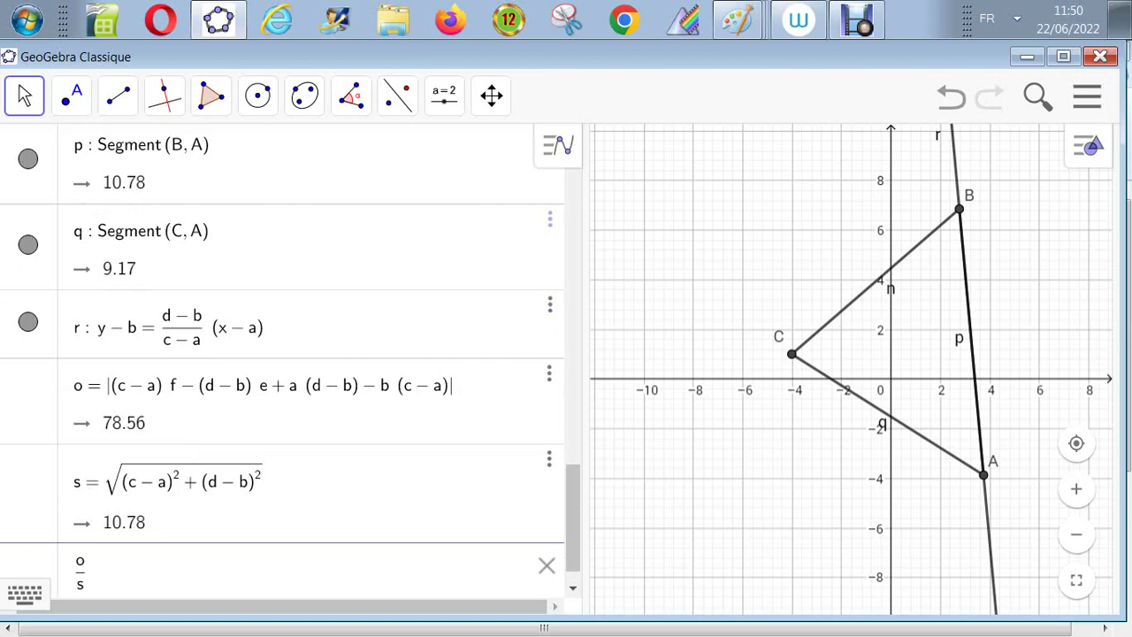
key(Return)
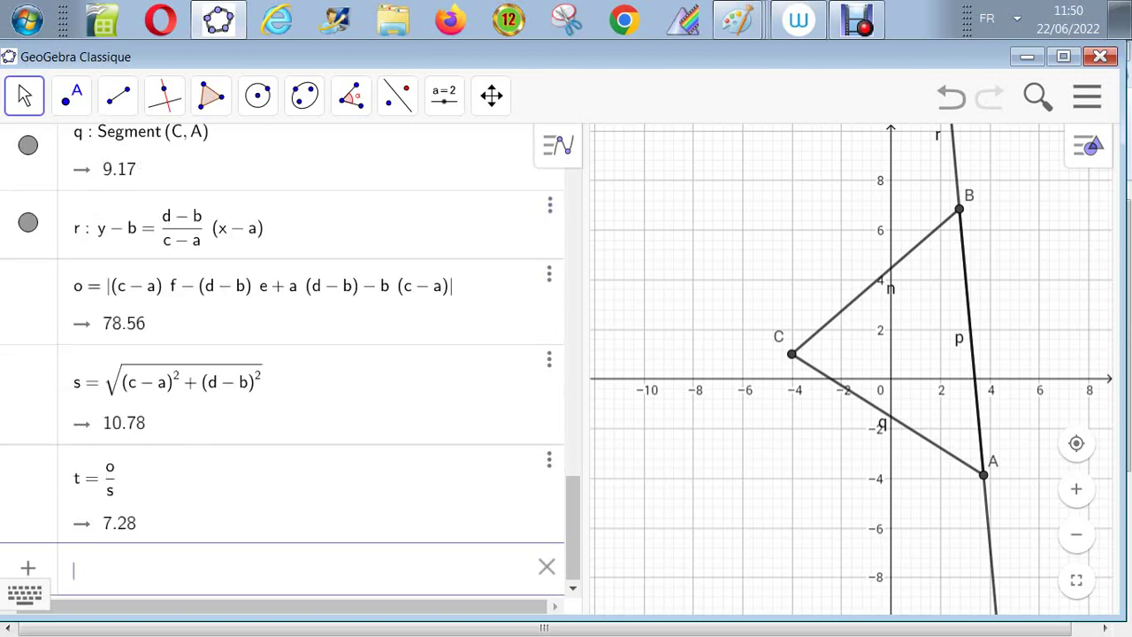
text(di)
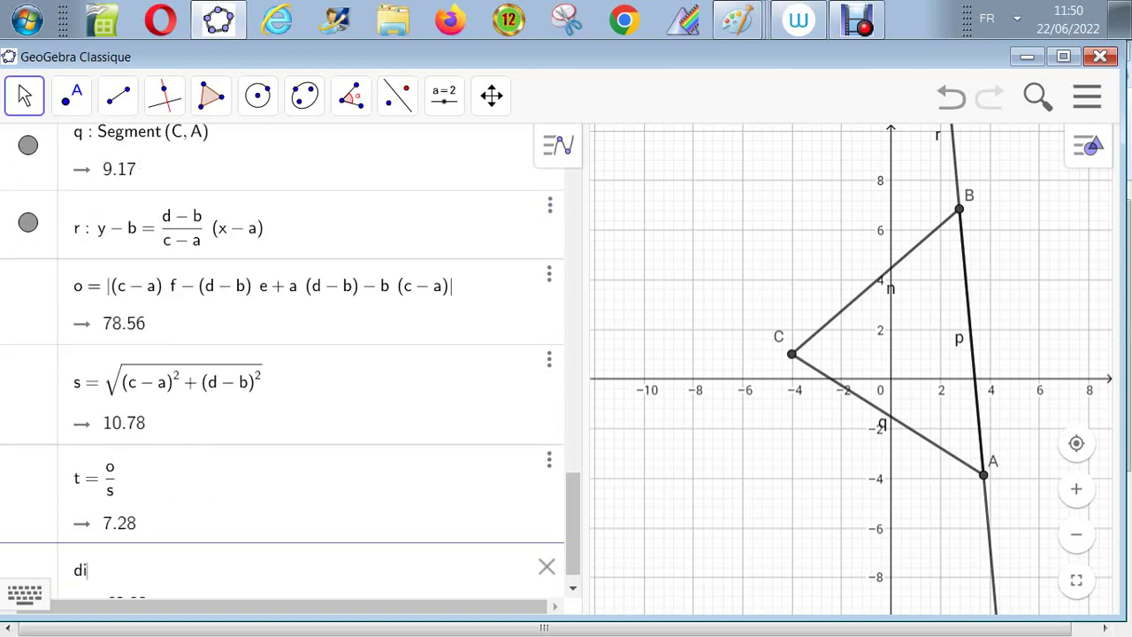
text(stan)
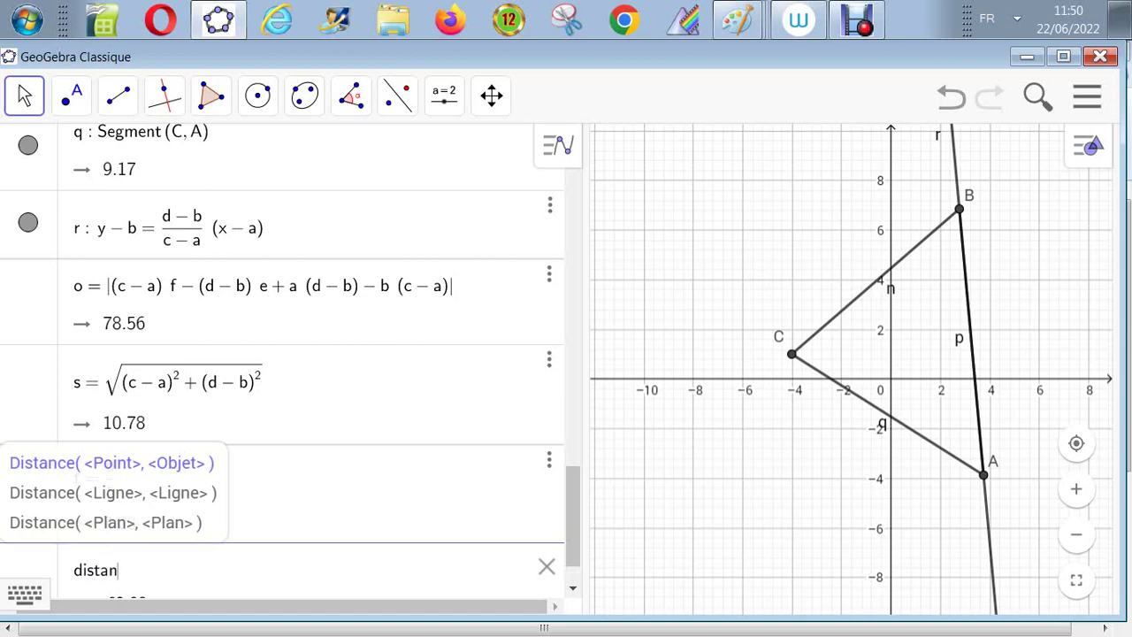
key(Return)
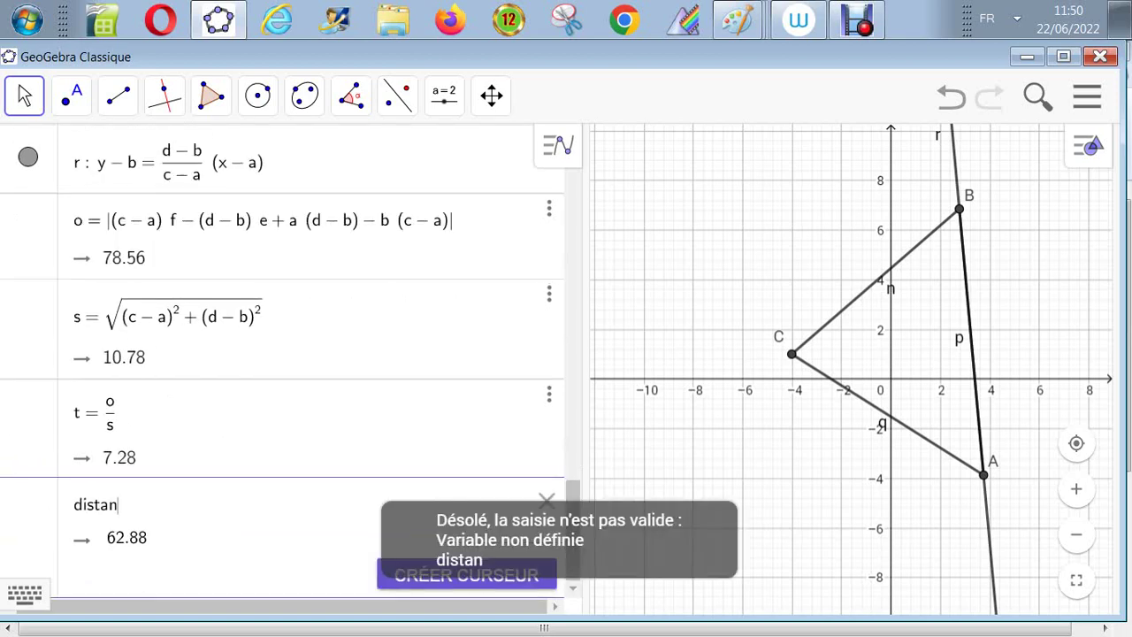
key(BackSpace)
key(BackSpace)
key(BackSpace)
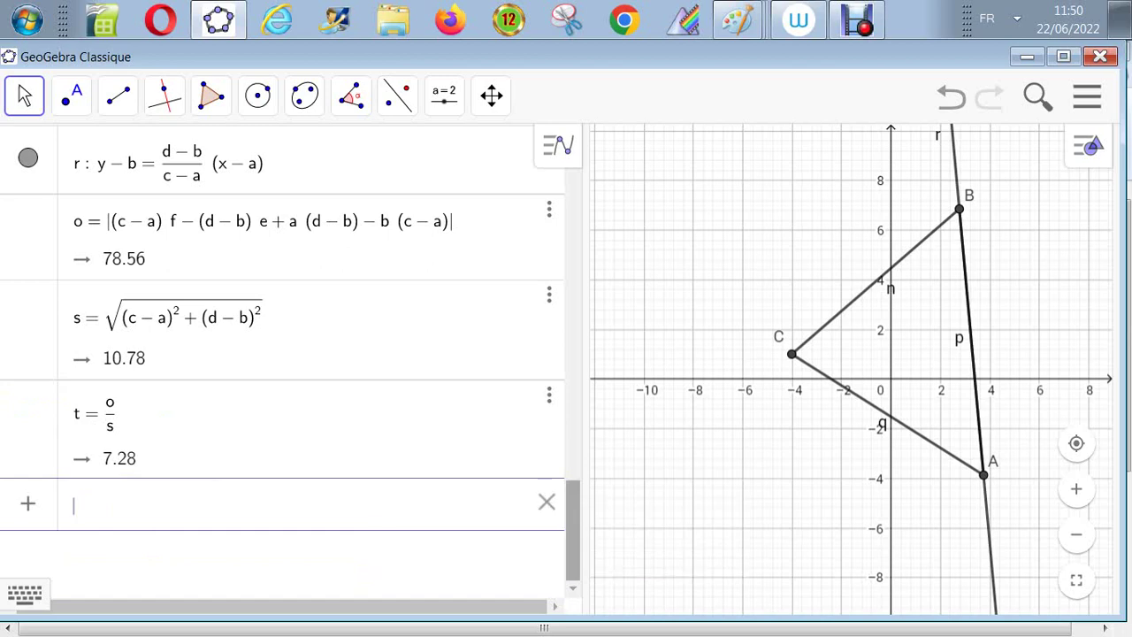
Review the existing expressions and compute the distance from point C to line r with the Distance command, Distance(C, r)
scroll(283, 353, up, 3)
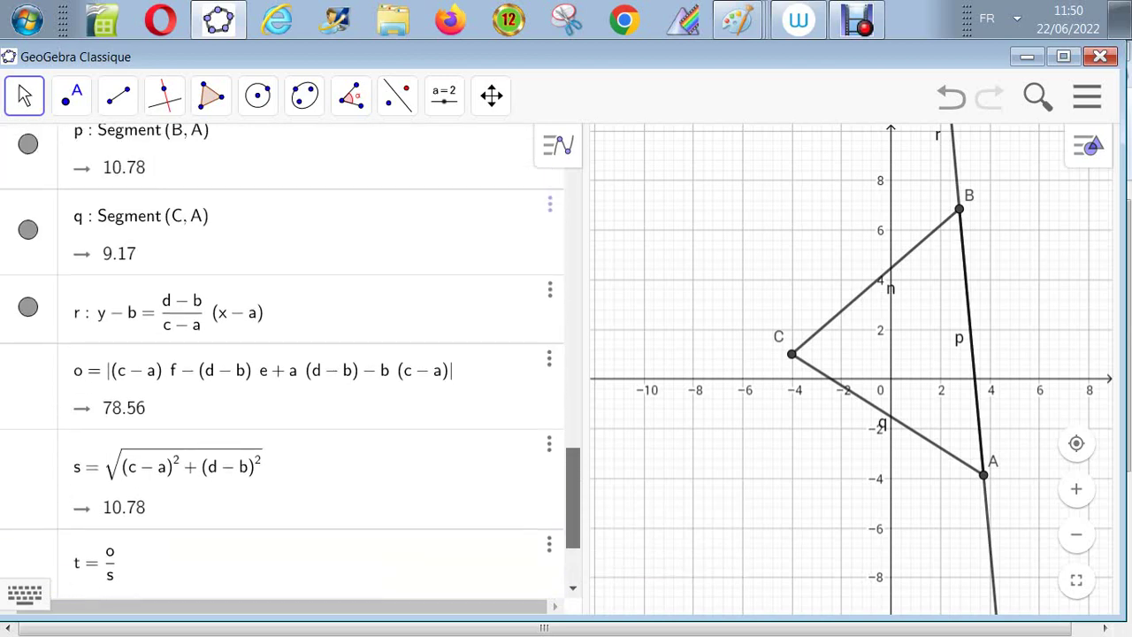
scroll(283, 354, up, 3)
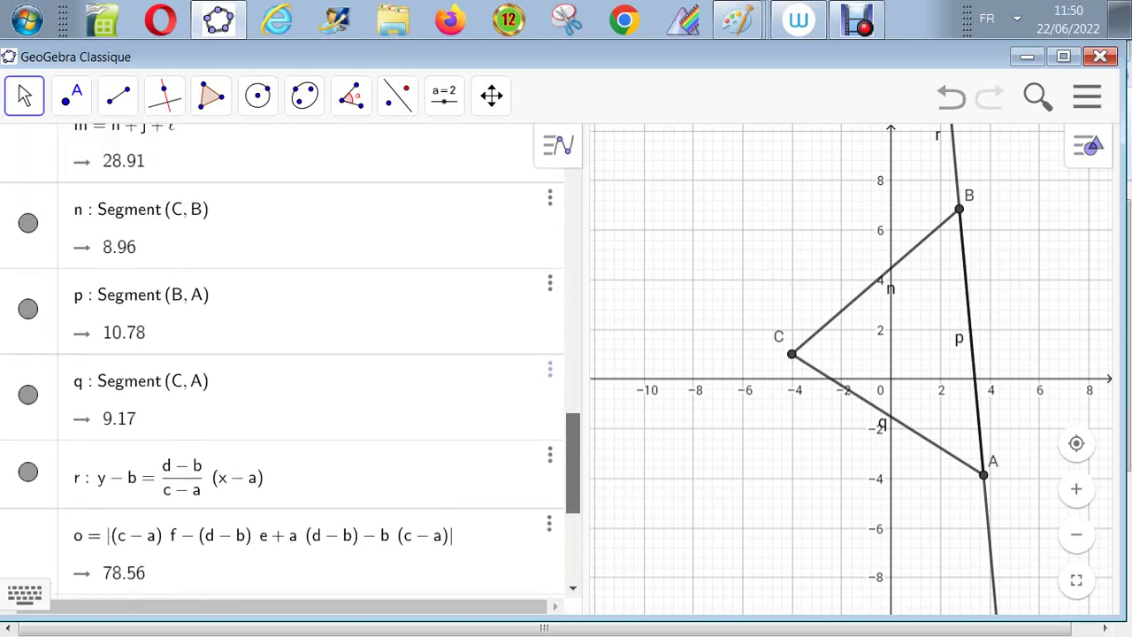
scroll(283, 354, up, 5)
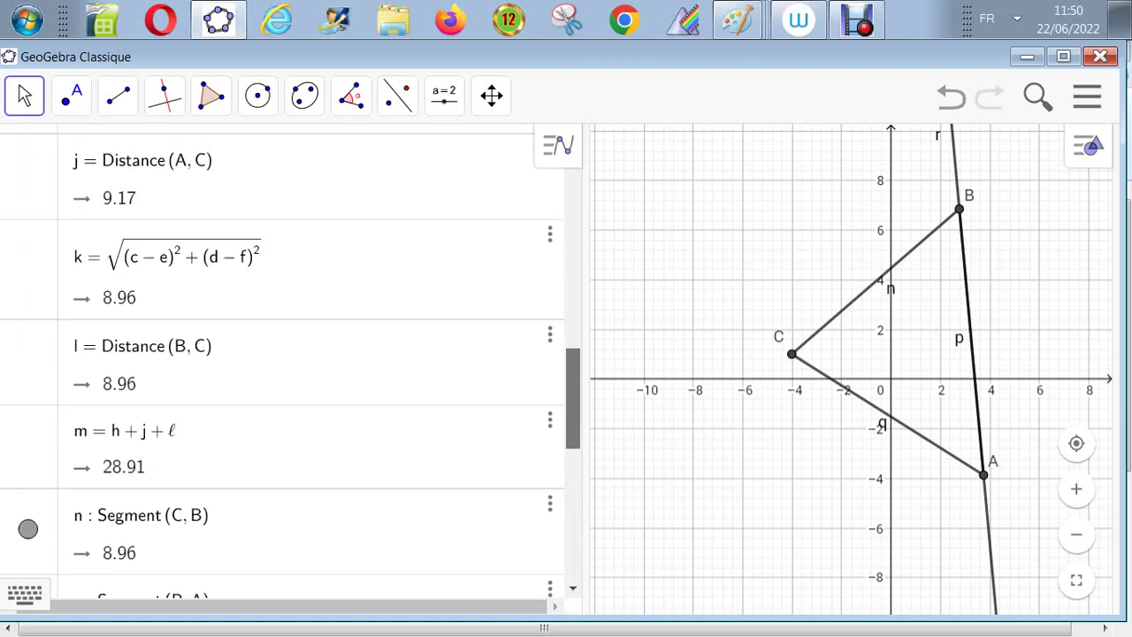
scroll(283, 354, up, 1)
scroll(283, 353, down, 5)
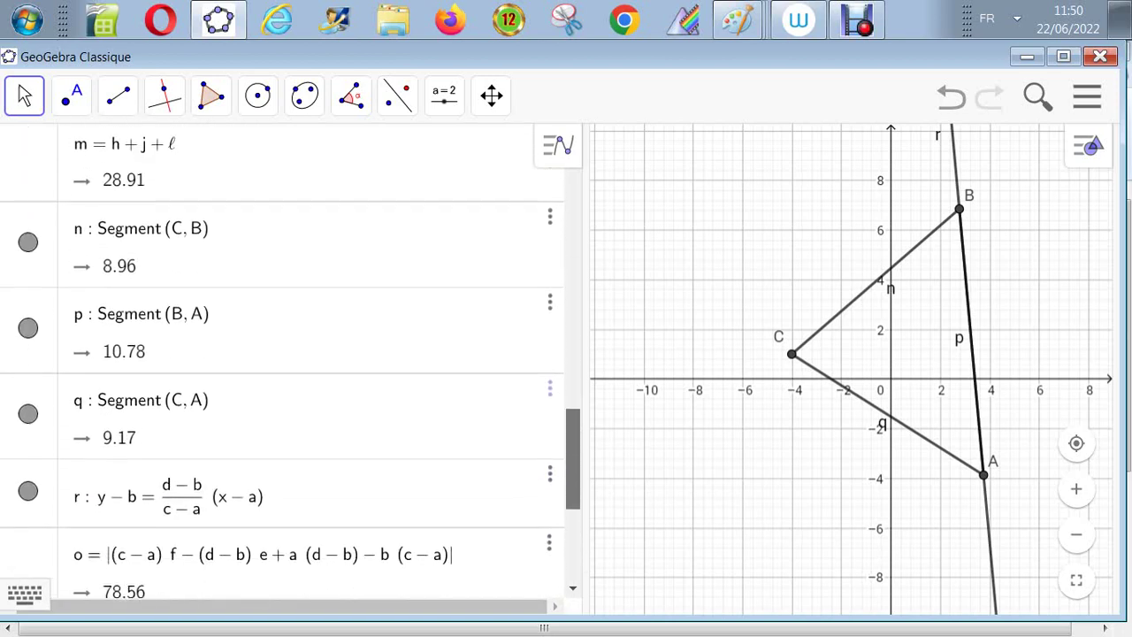
scroll(283, 354, down, 2)
scroll(283, 354, down, 5)
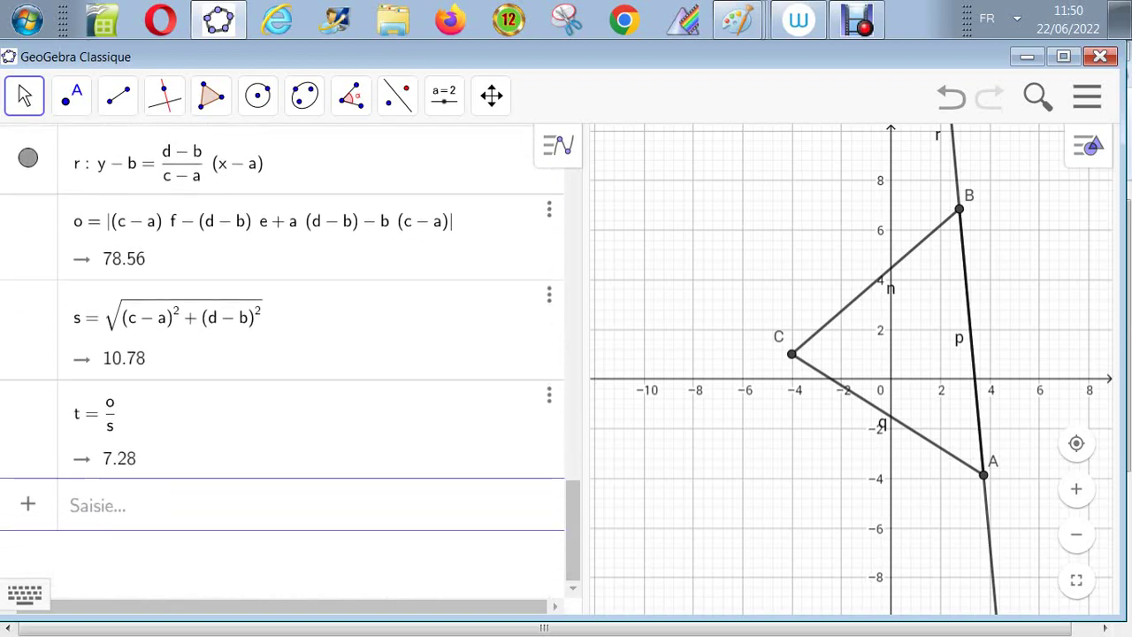
text(istn)
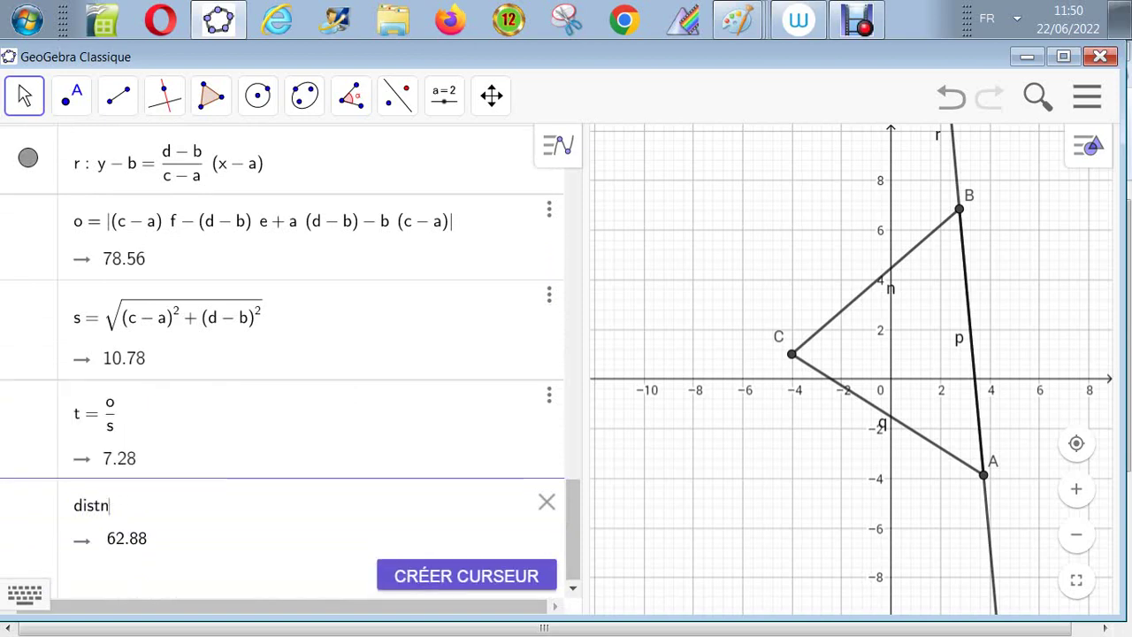
key(BackSpace)
text(ance)
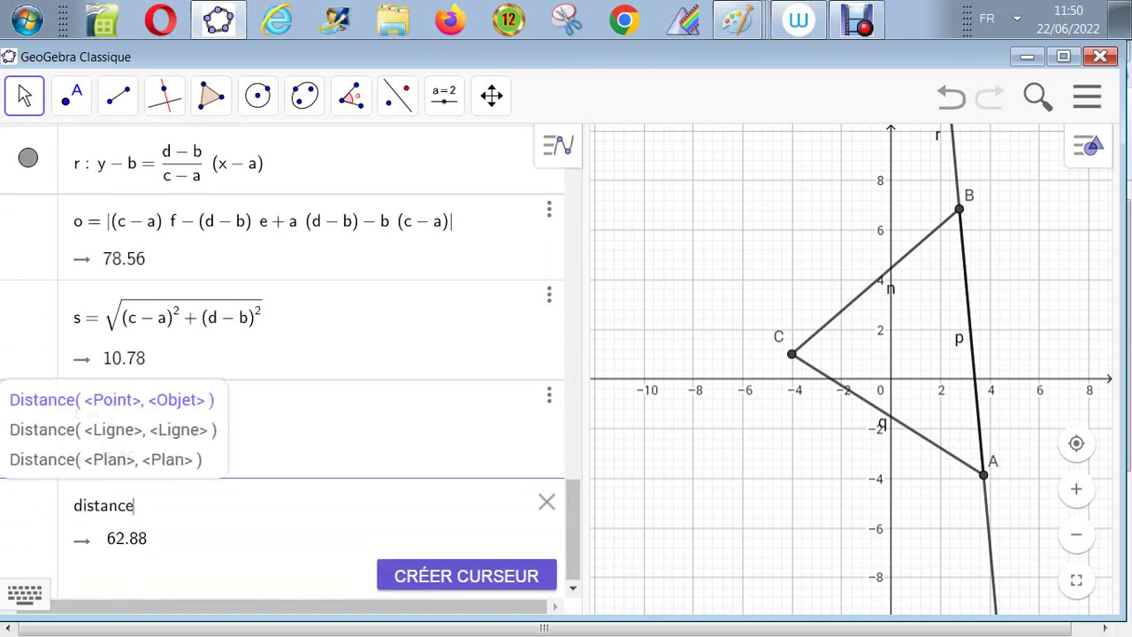
text( ()
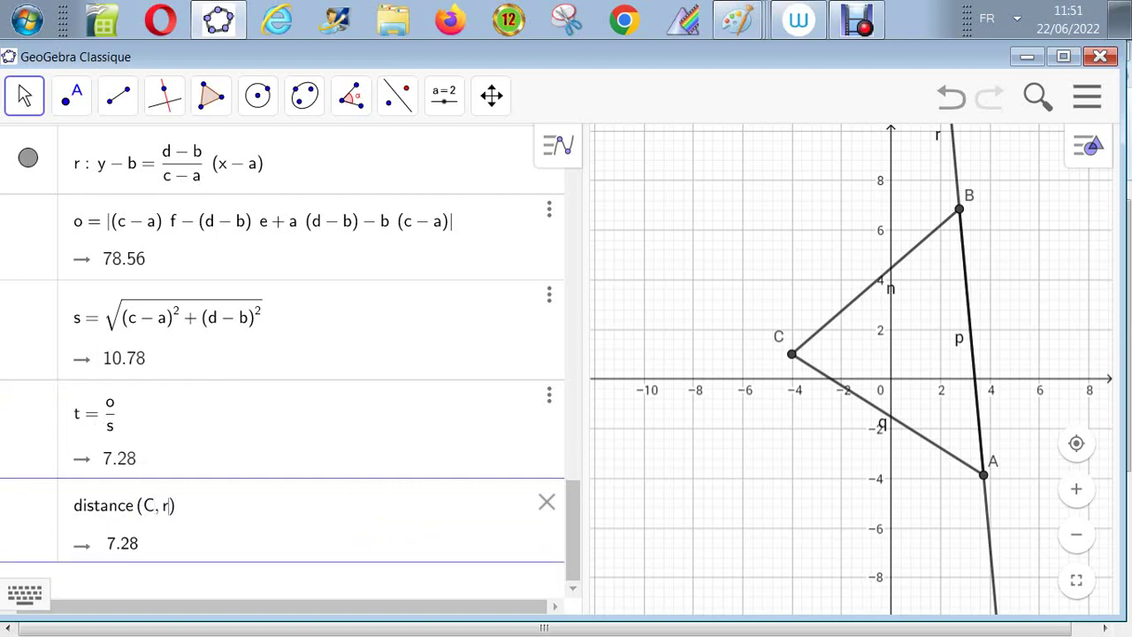
key(Return)
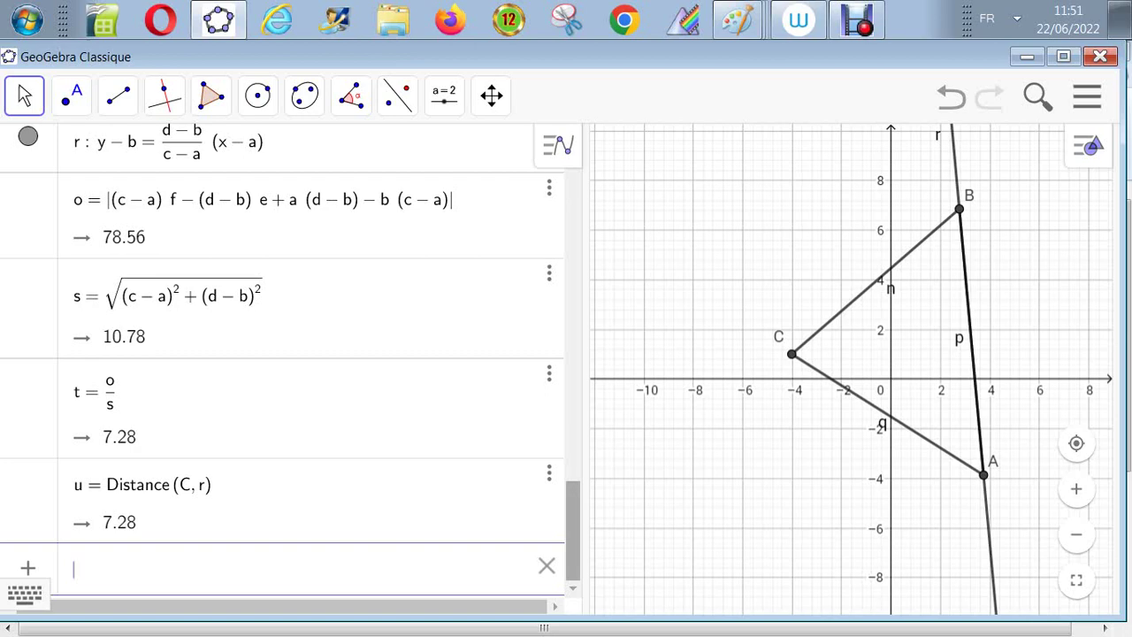
Find the expression for side AB's length and compute the triangle's area as (g u)/2
scroll(283, 354, up, 5)
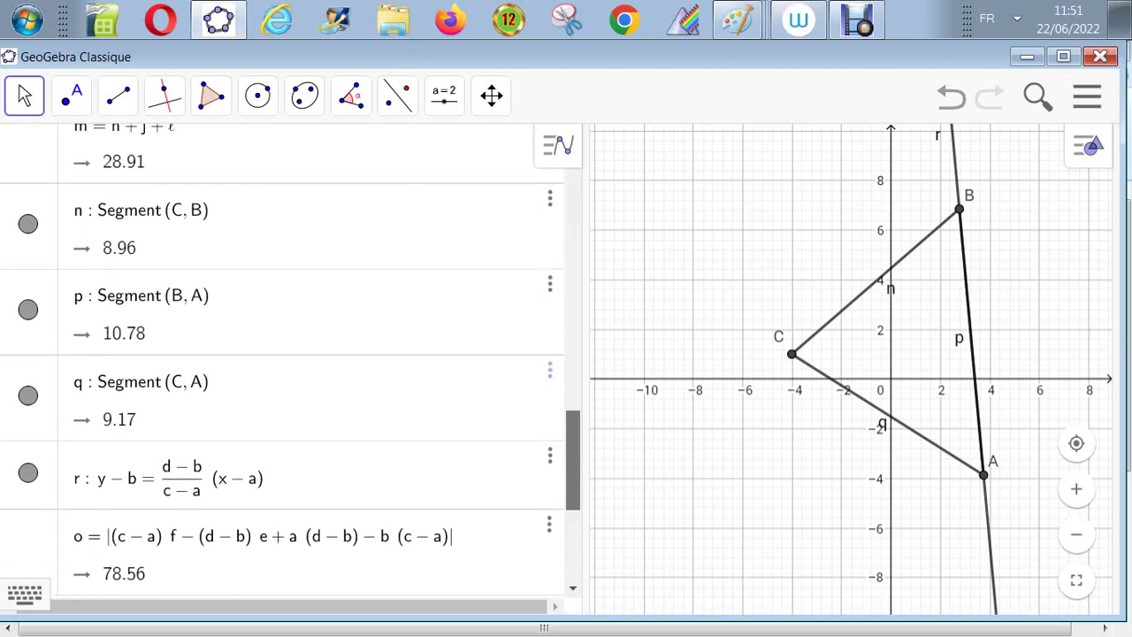
scroll(283, 354, up, 10)
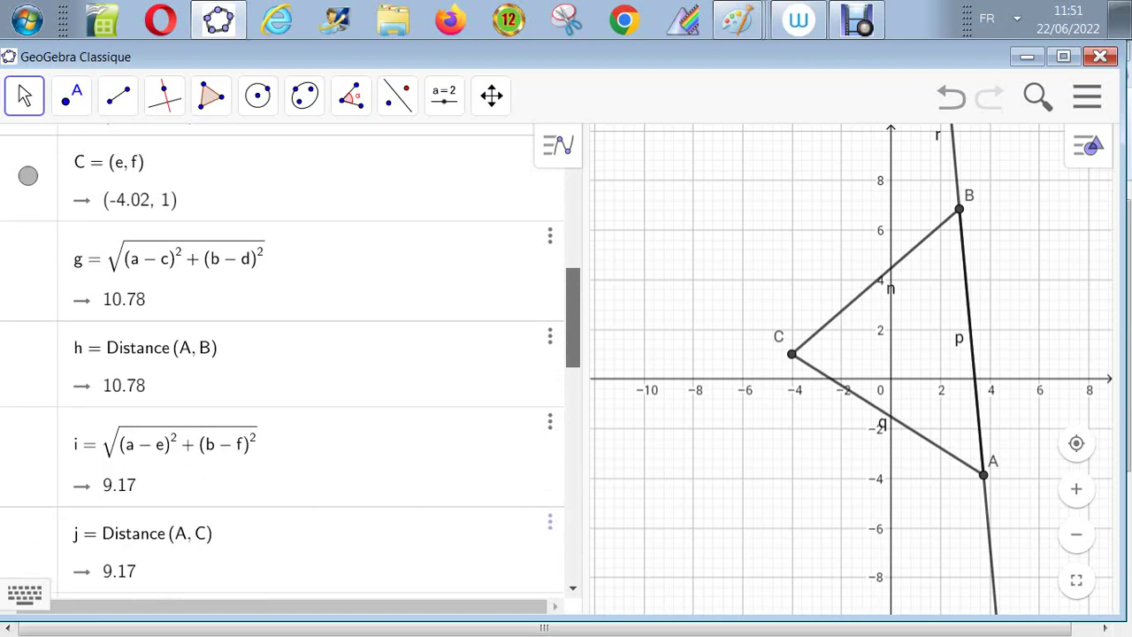
scroll(283, 354, up, 1)
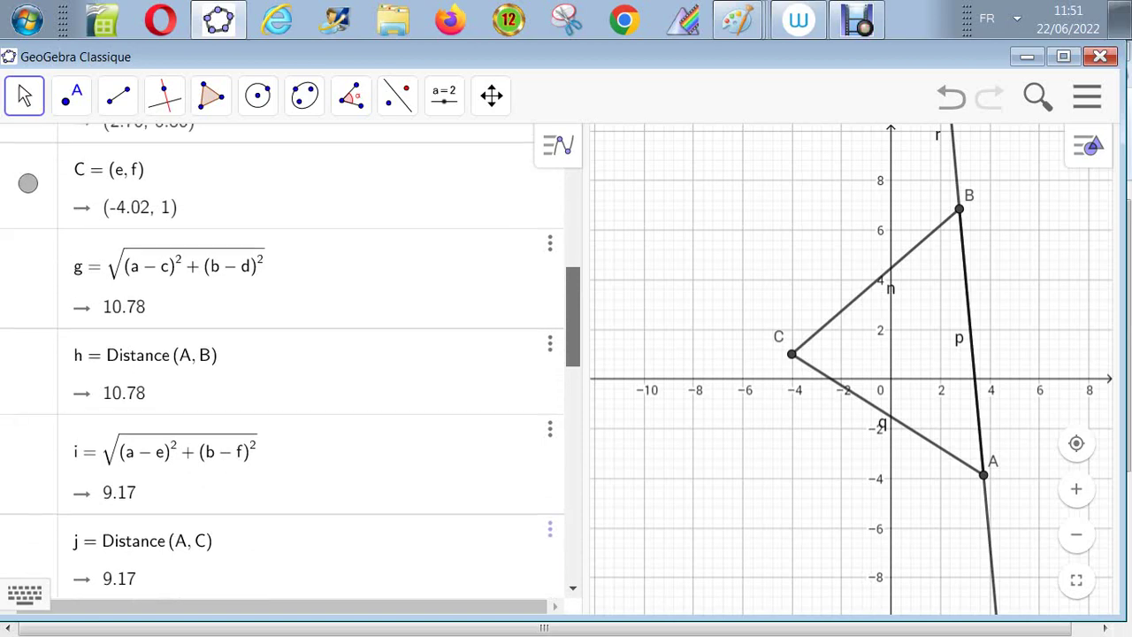
scroll(283, 354, down, 1)
scroll(283, 354, down, 10)
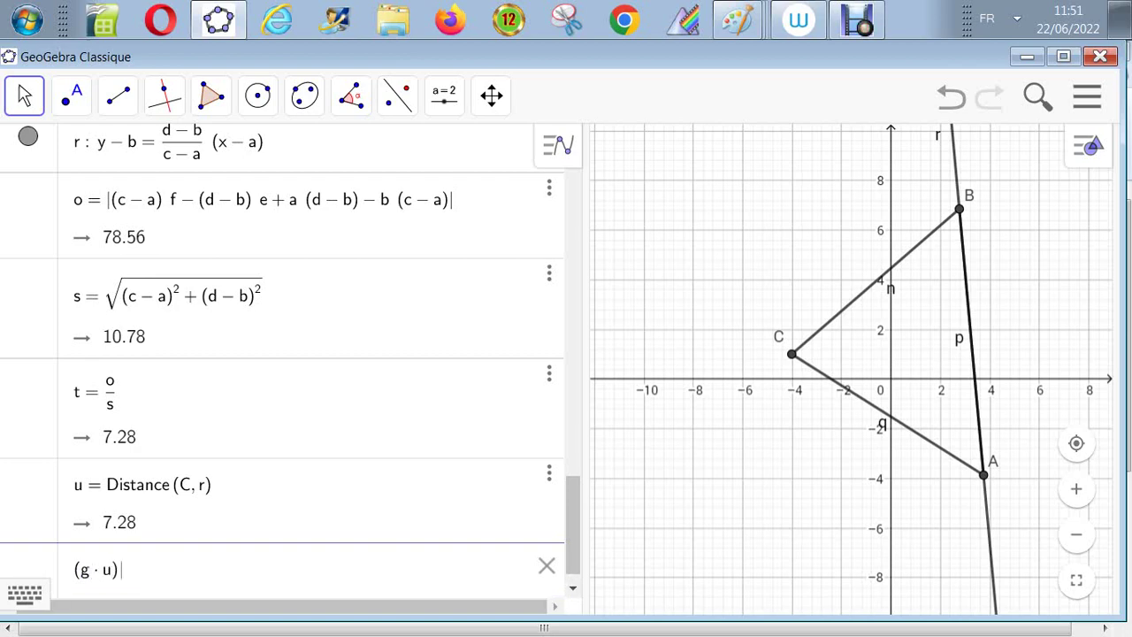
key(Return)
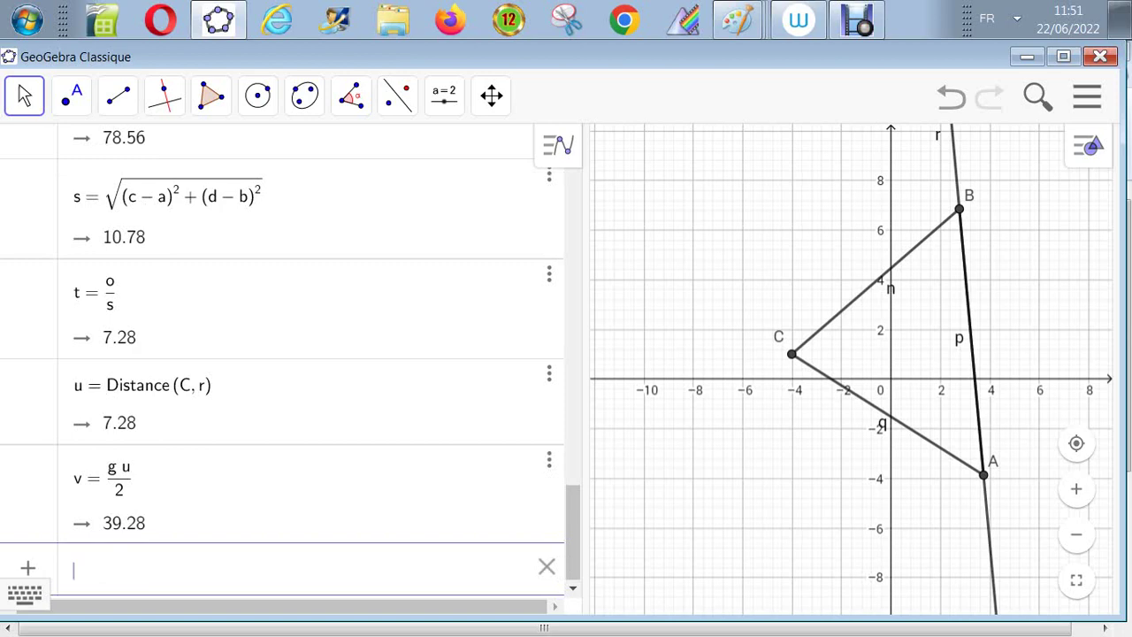
Build the triangle through points C, B and A with the Polygon tool
click(210, 94)
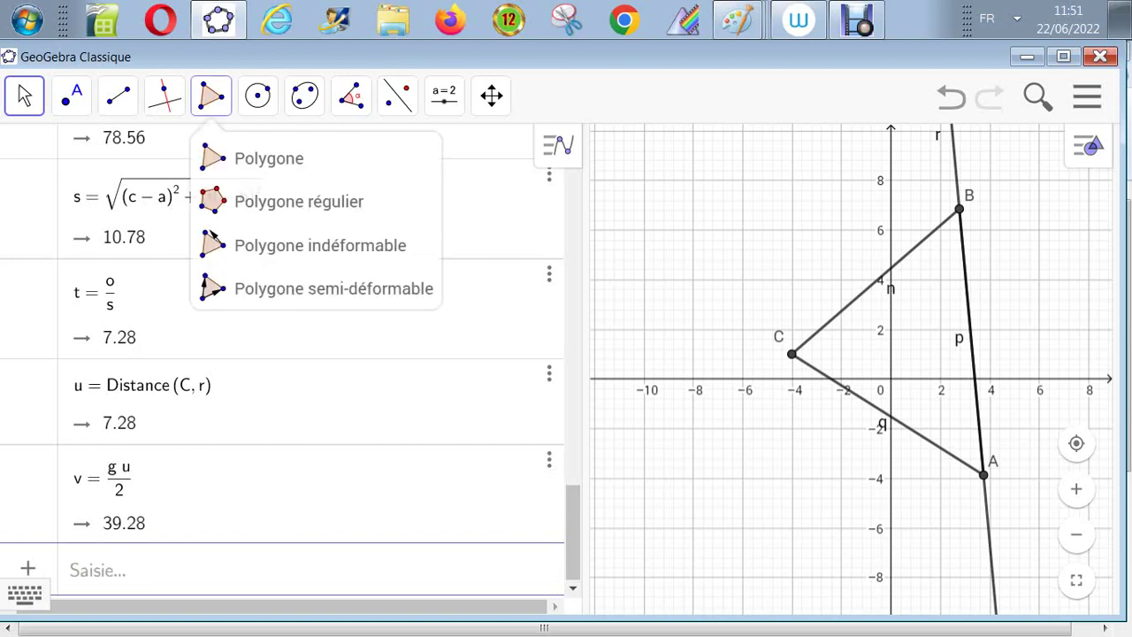
click(266, 156)
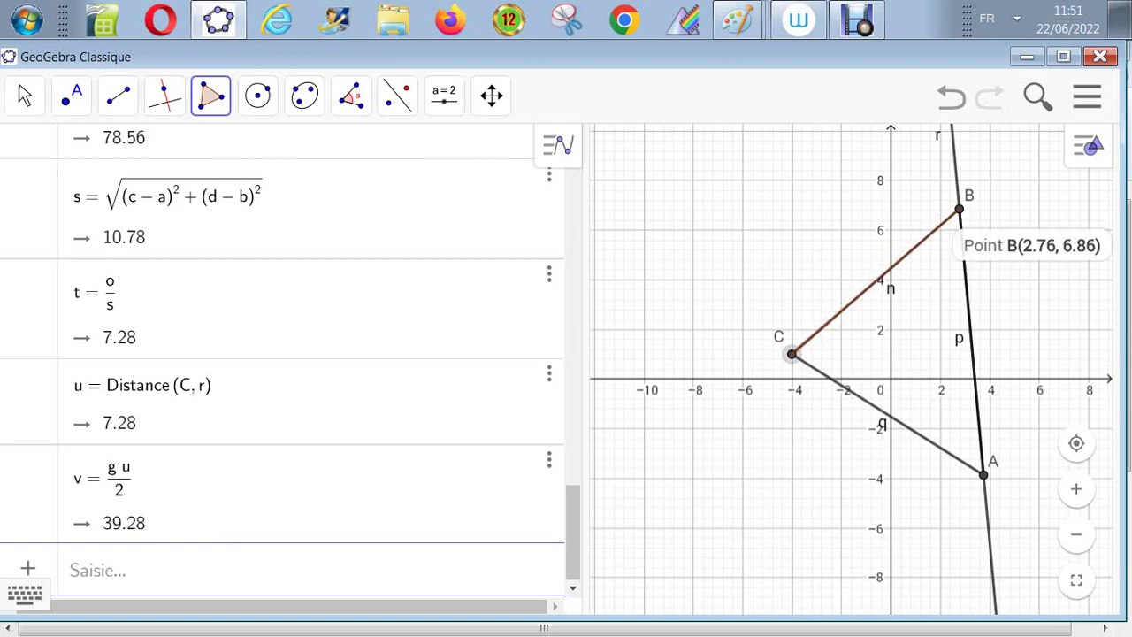
click(960, 210)
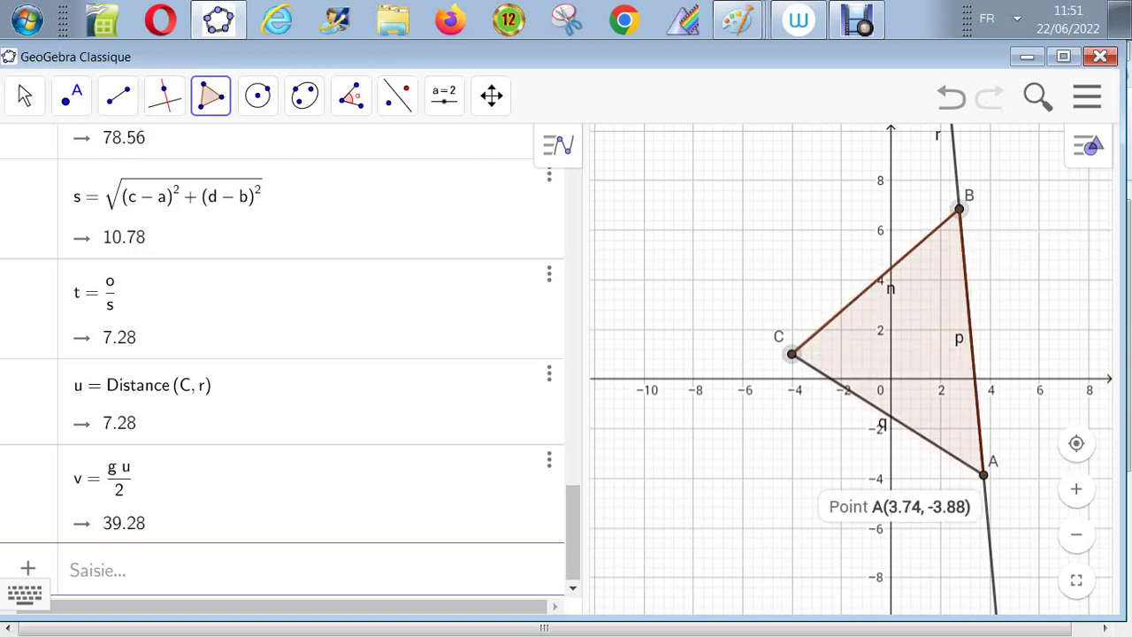
click(792, 354)
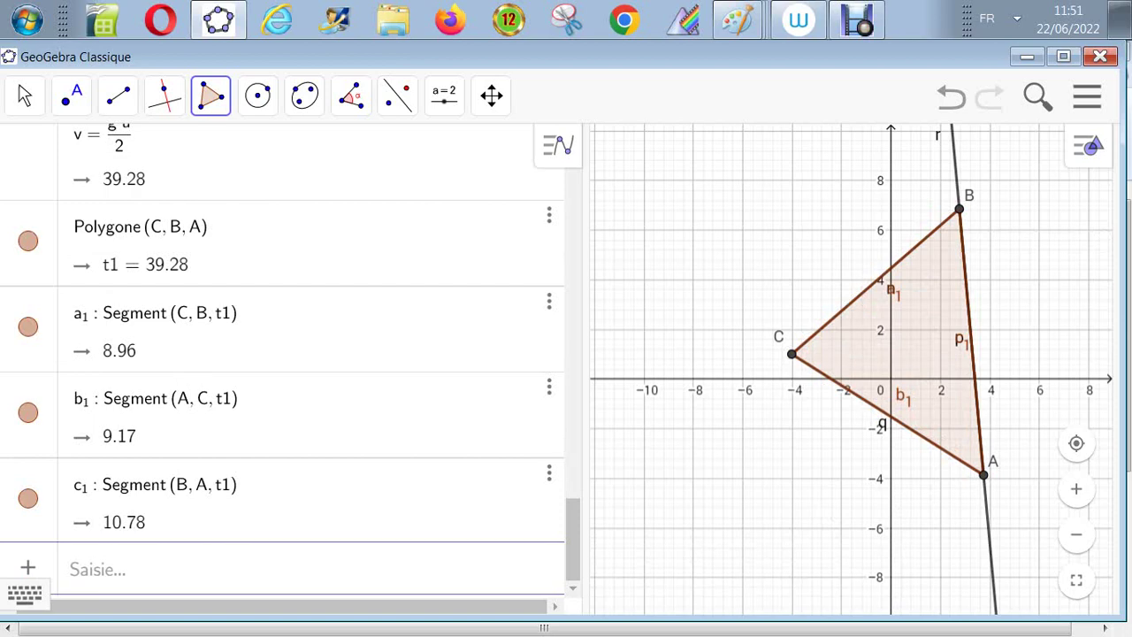
click(170, 315)
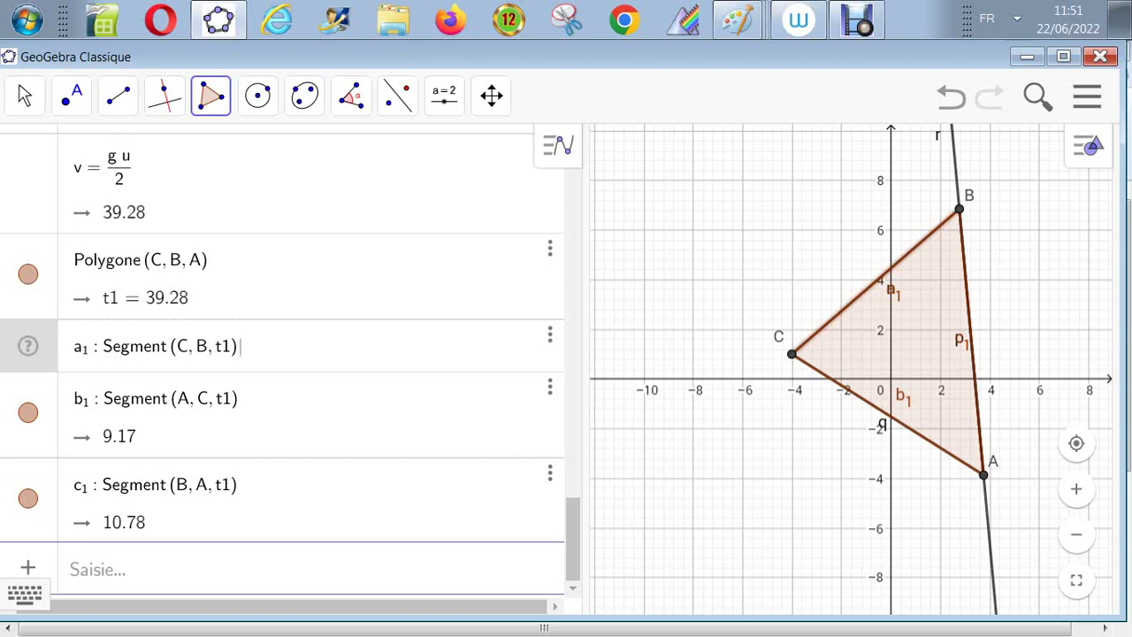
key(Return)
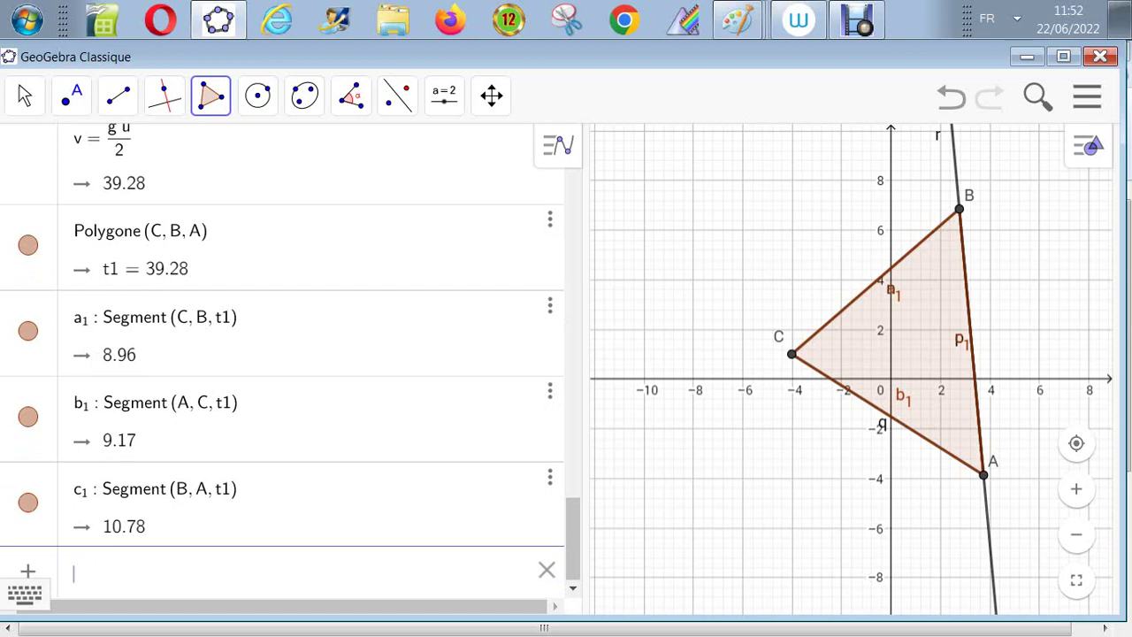
key(ctrl+e)
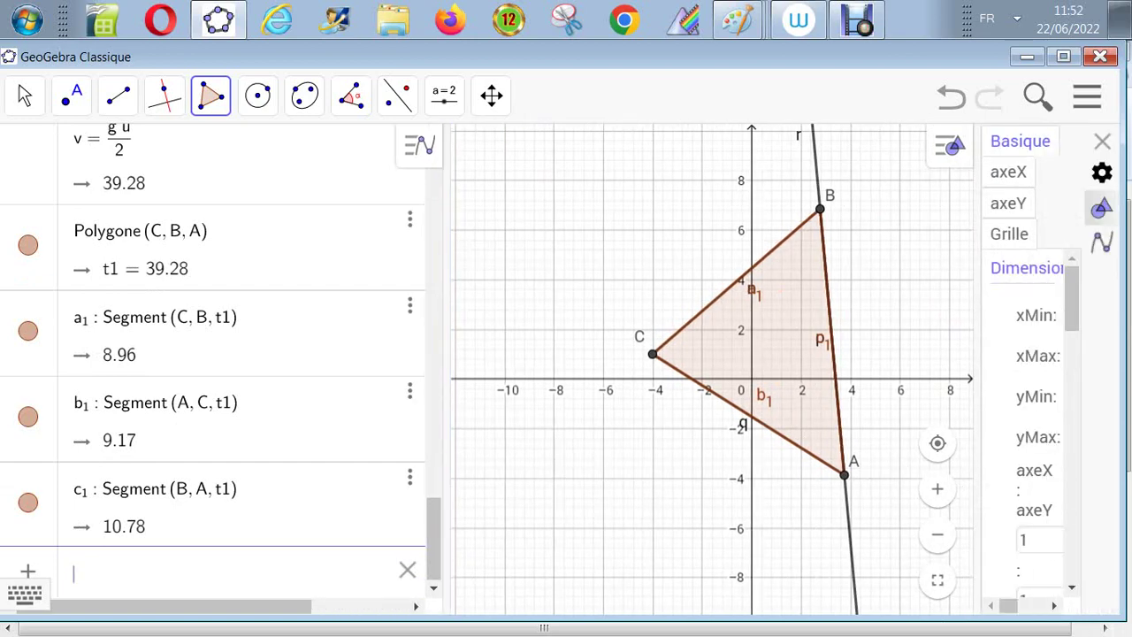
key(ctrl+e)
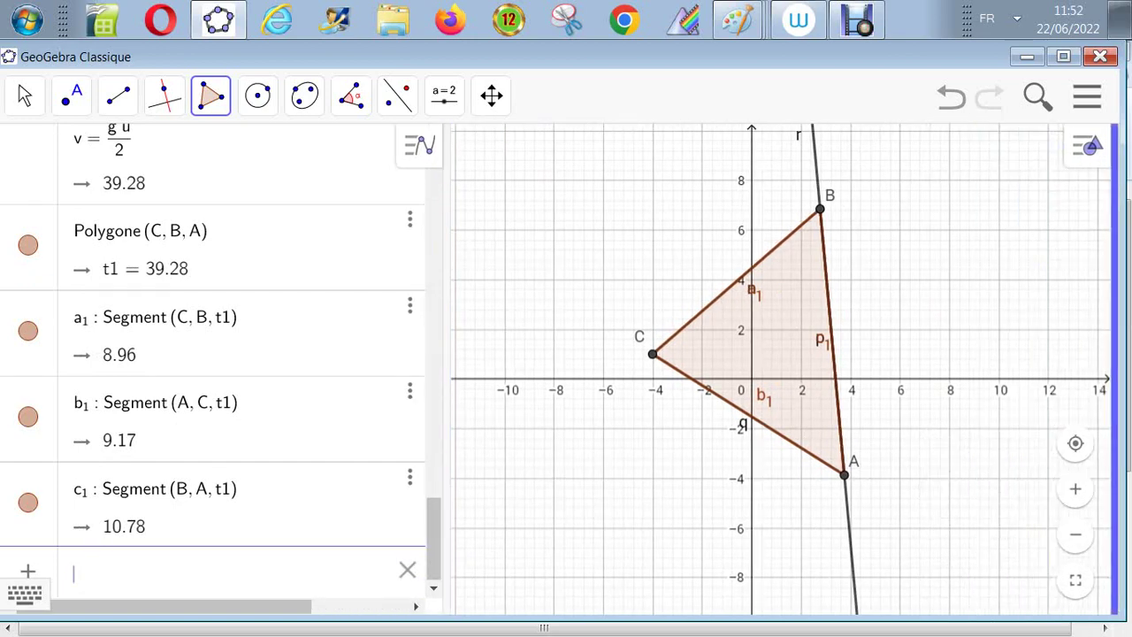
Animate slider a and compare the area expression v with the polygon's area t1
scroll(212, 354, up, 15)
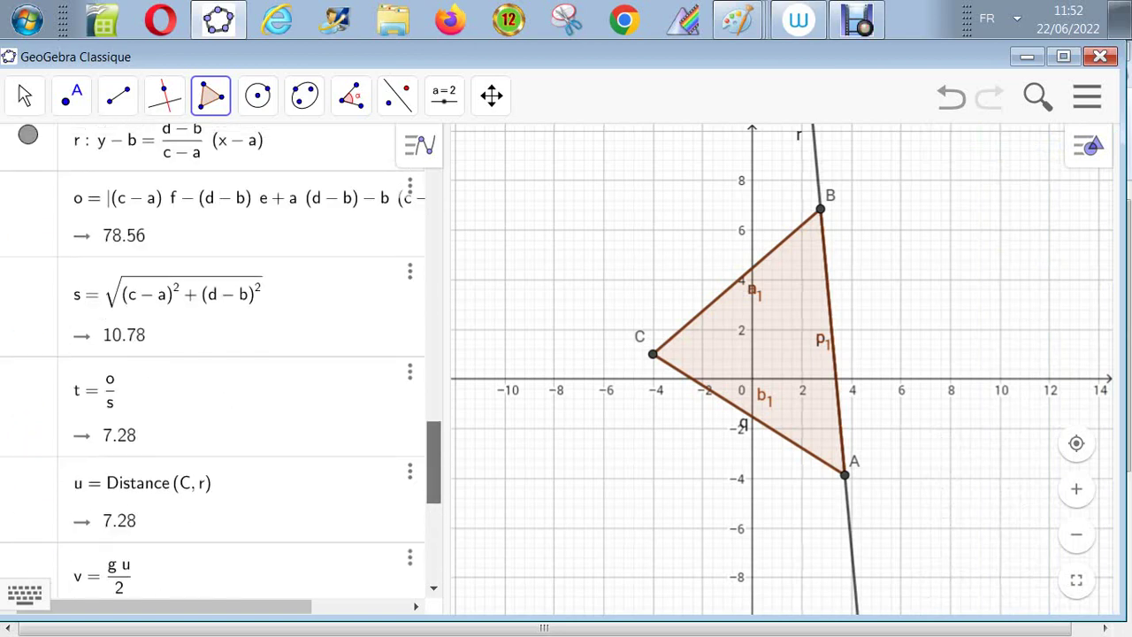
click(408, 179)
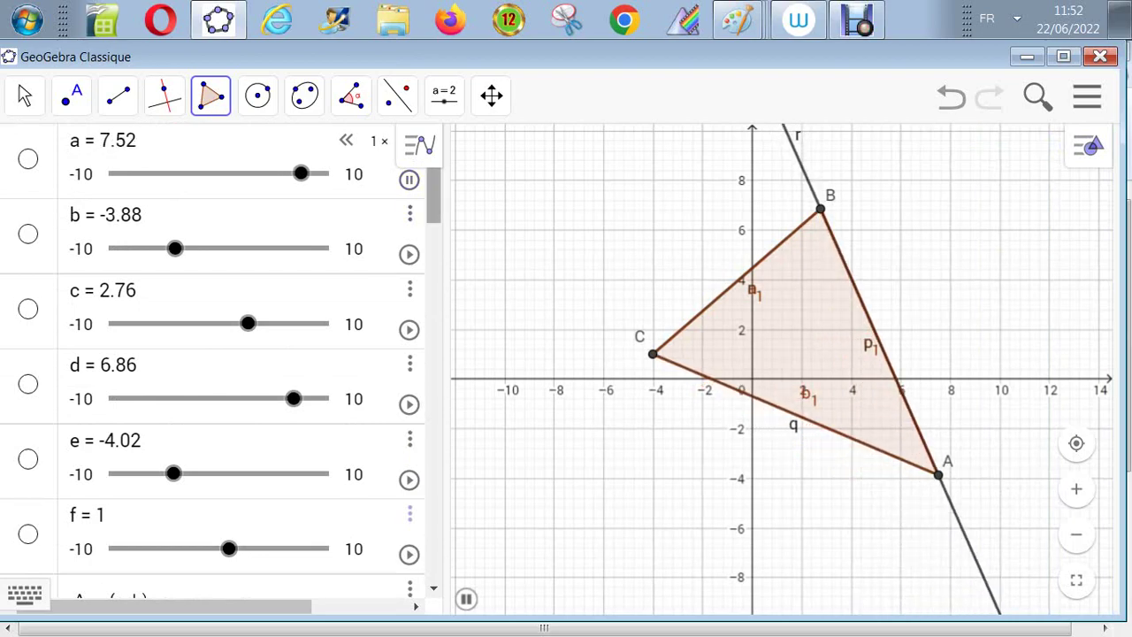
scroll(212, 353, down, 12)
scroll(212, 354, down, 8)
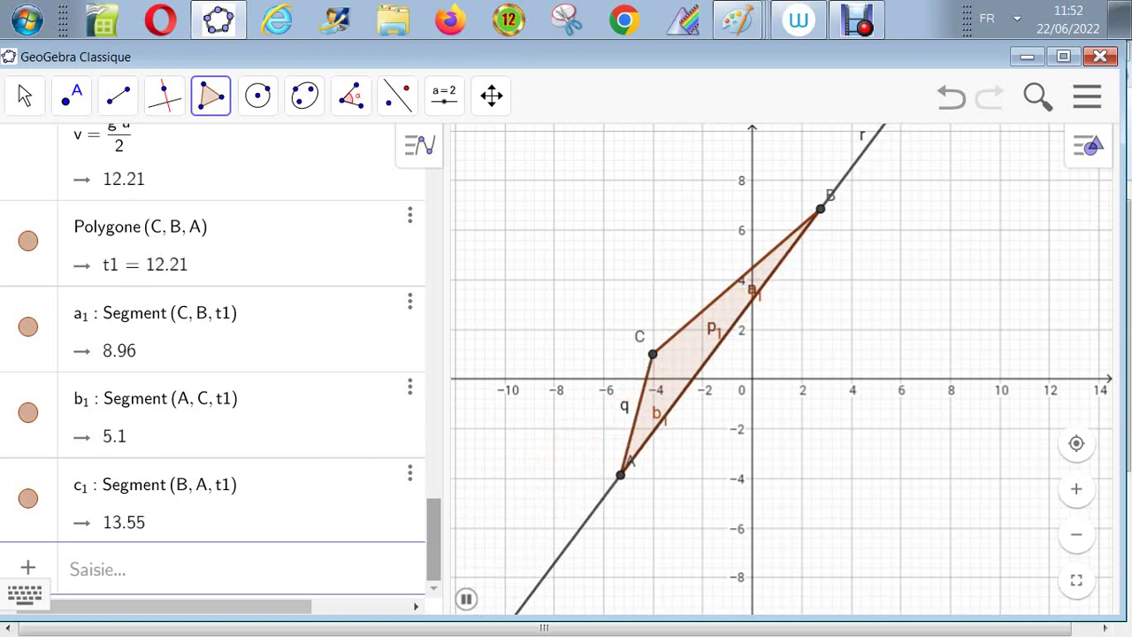
Animate slider b as well, and compare the formula-based distances, perimeter and area with the command-based values as point A moves
scroll(212, 354, up, 15)
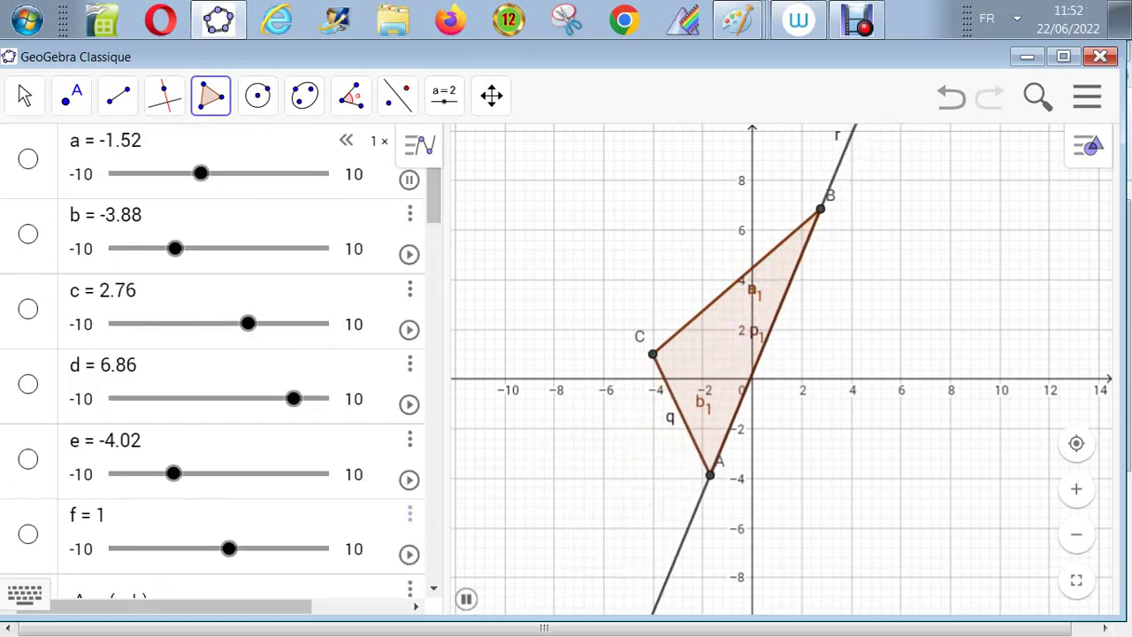
click(409, 255)
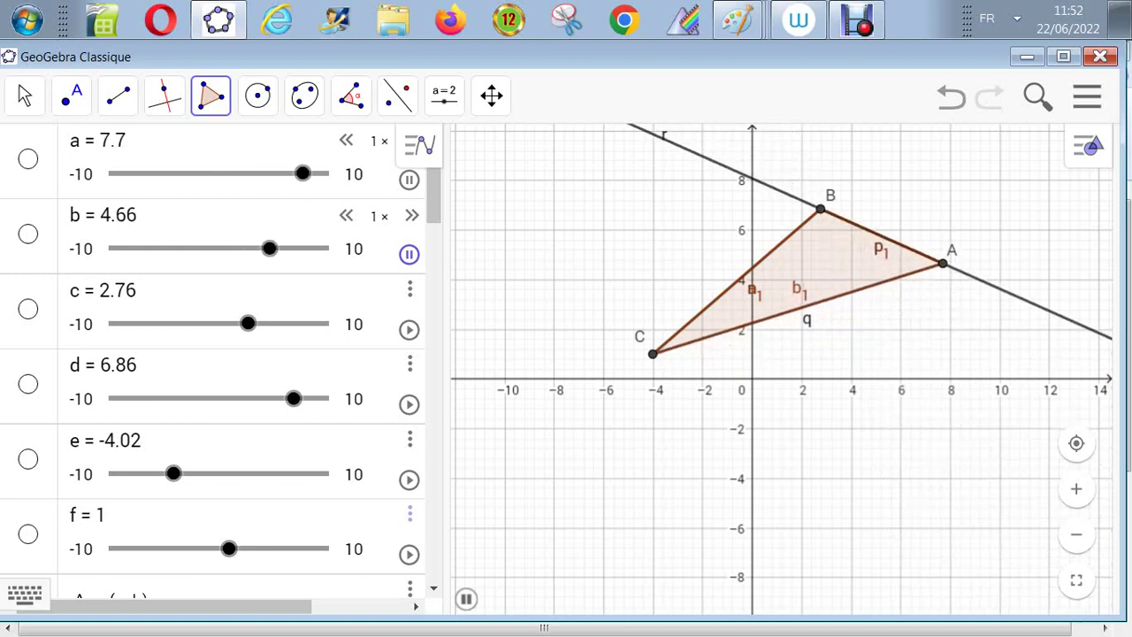
scroll(212, 354, down, 10)
scroll(212, 353, down, 10)
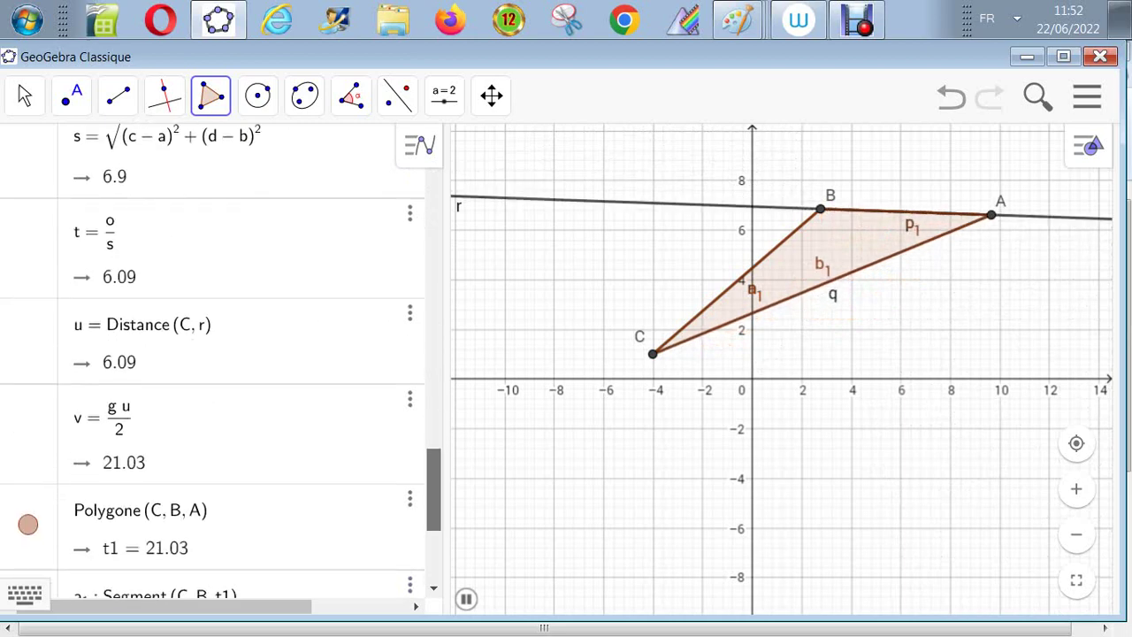
scroll(212, 354, down, 2)
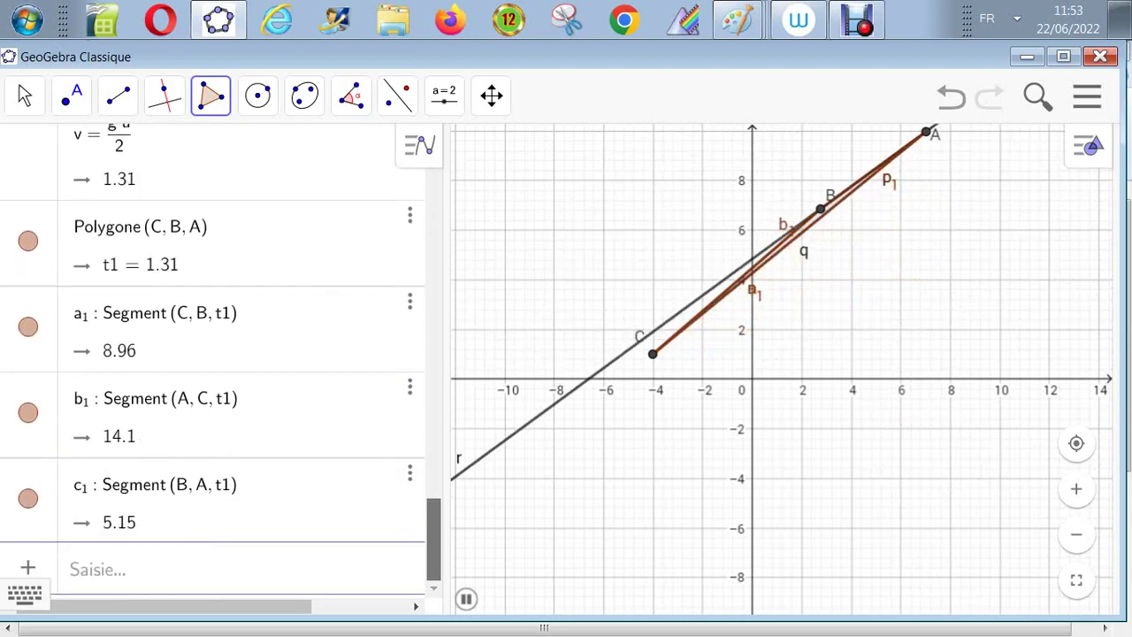
scroll(212, 354, up, 6)
scroll(212, 354, up, 5)
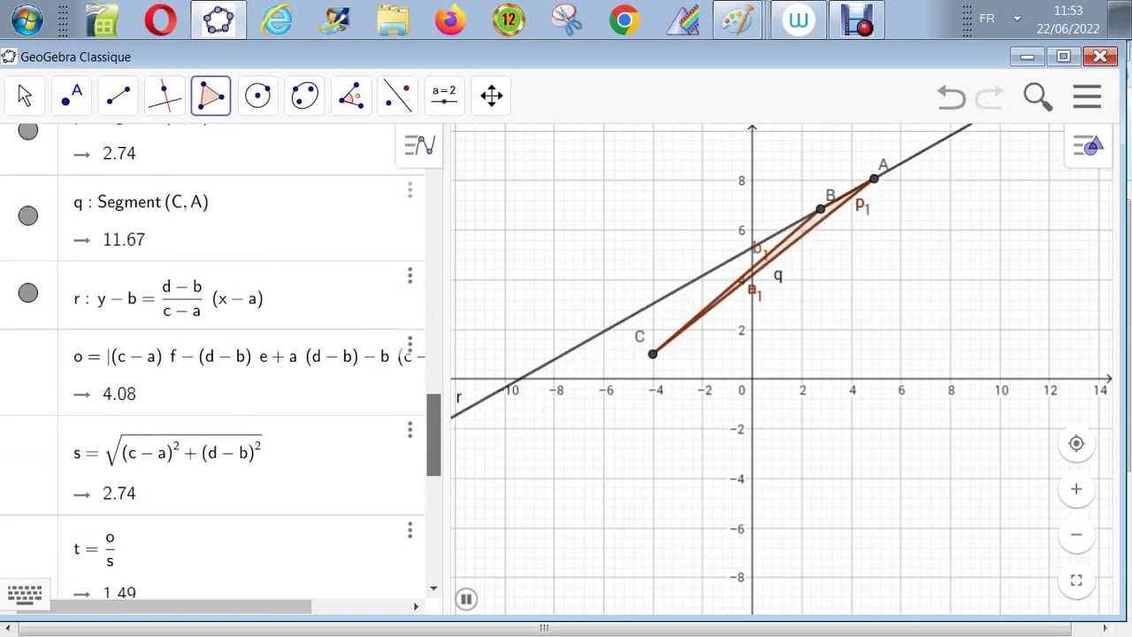
scroll(213, 354, up, 4)
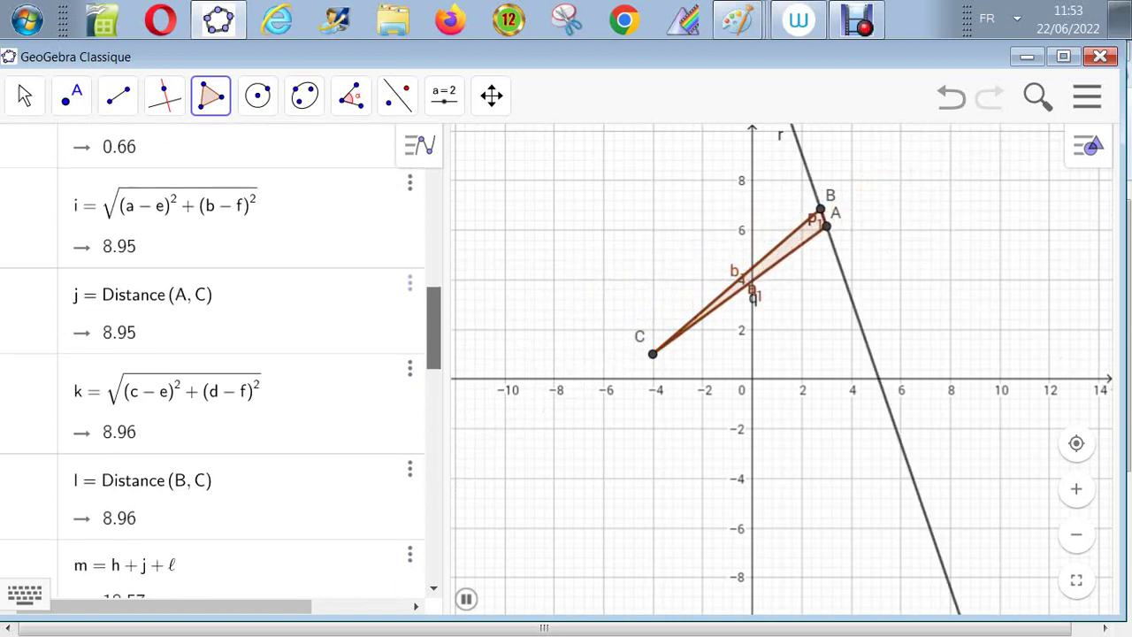
scroll(212, 354, down, 3)
scroll(212, 354, down, 2)
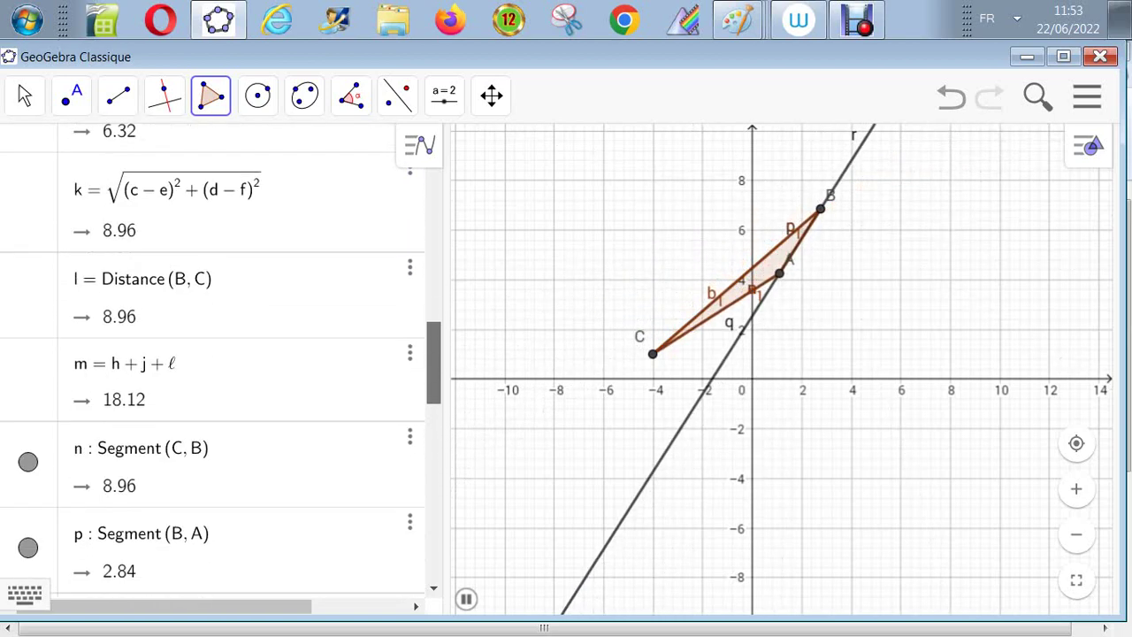
scroll(213, 354, down, 2)
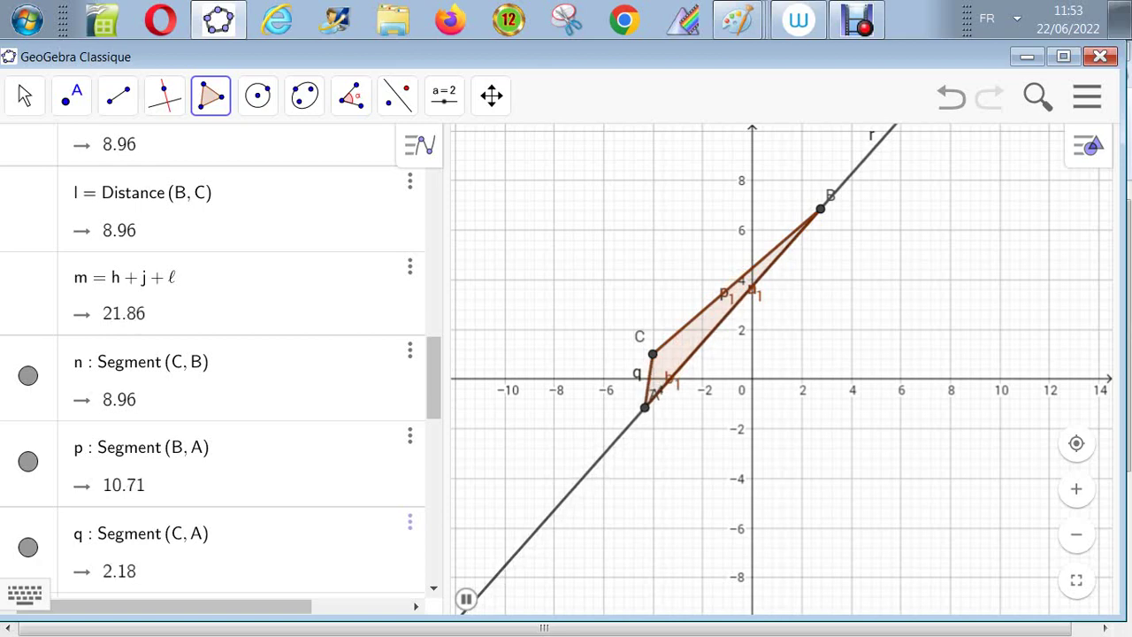
Animate slider c as well, and compare the formula-based distances and area with the command-based values as points A and B move
scroll(212, 354, up, 10)
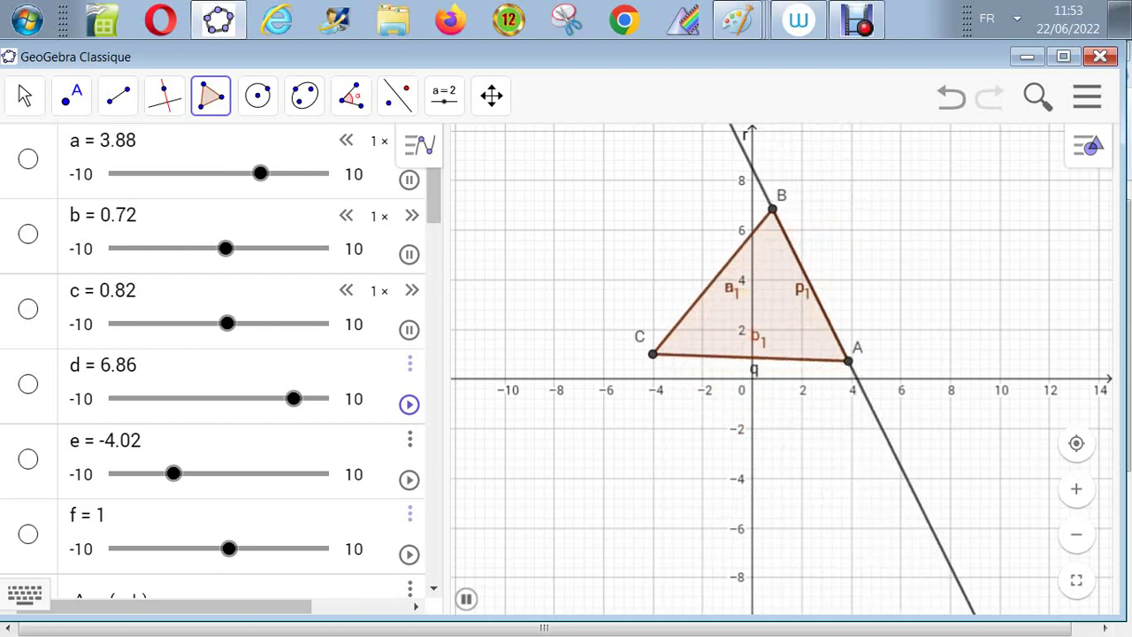
scroll(212, 354, down, 8)
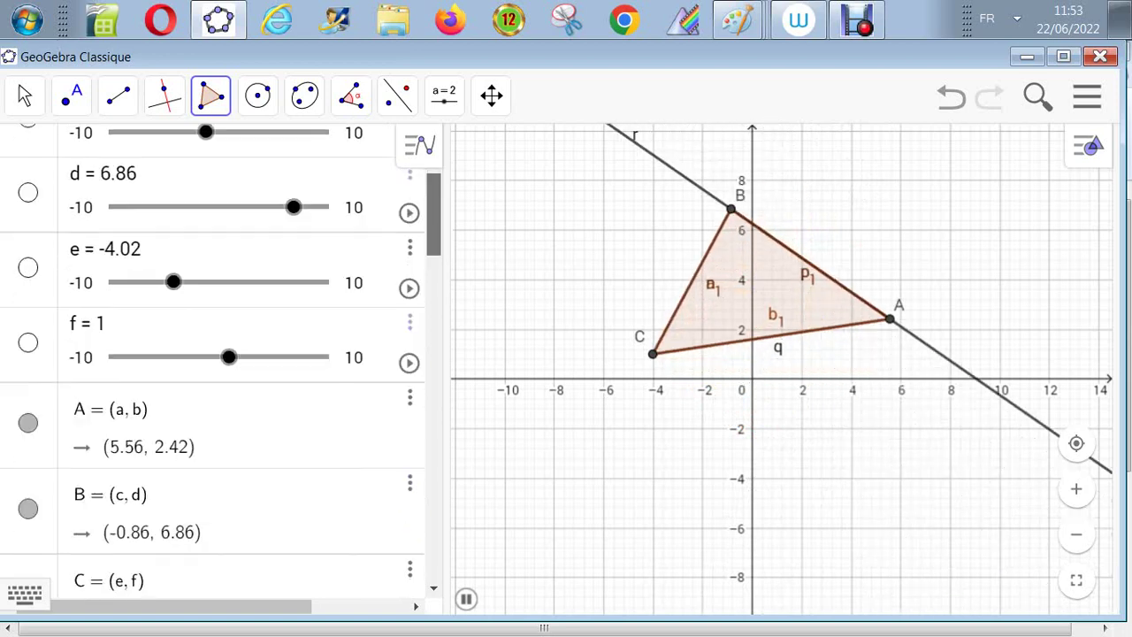
scroll(212, 354, down, 1)
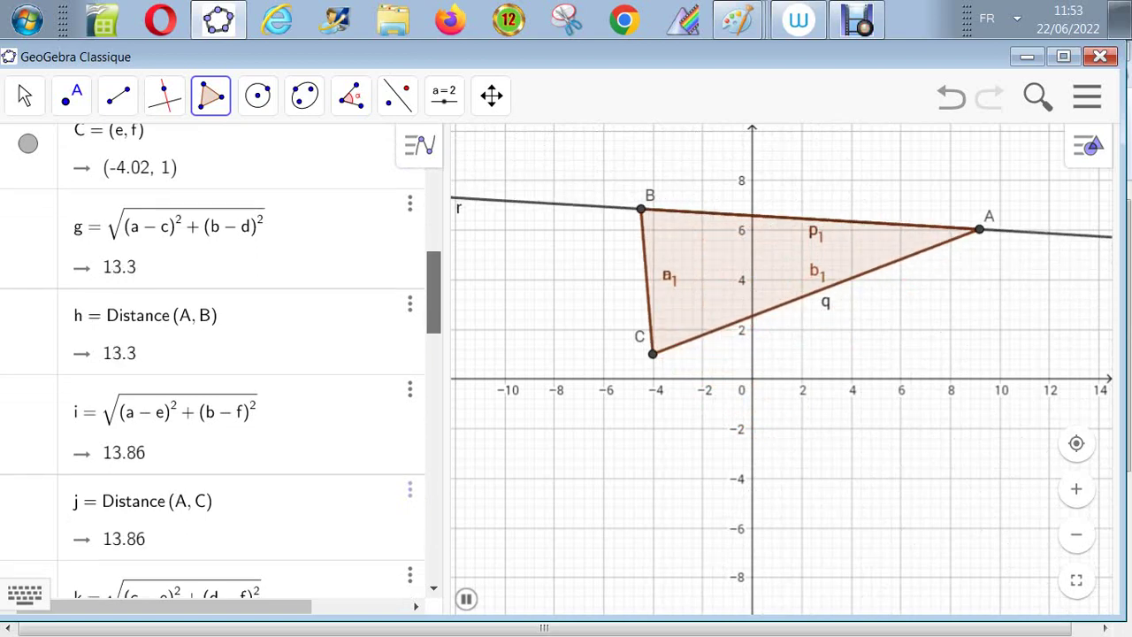
drag(433, 292, 433, 466)
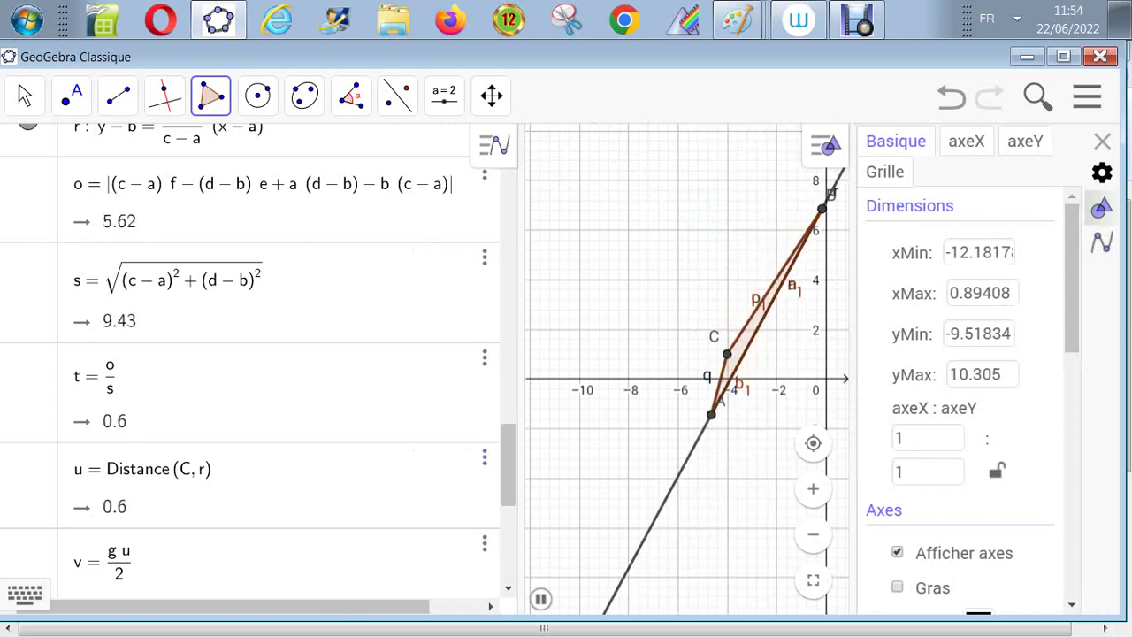
scroll(249, 354, down, 5)
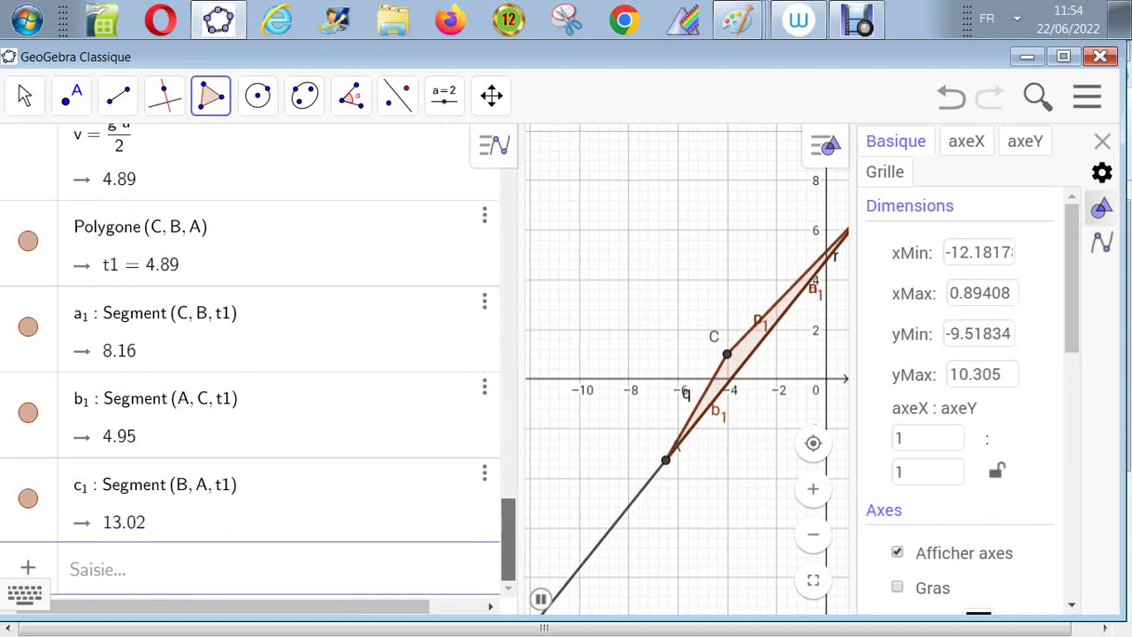
scroll(249, 354, up, 5)
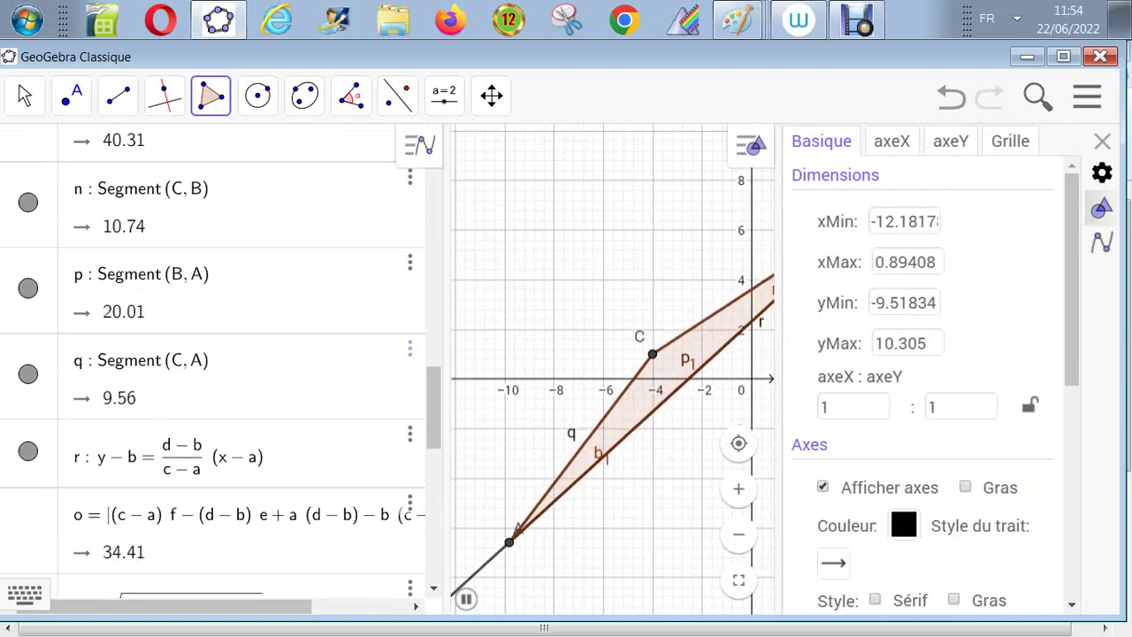
drag(779, 370, 1116, 370)
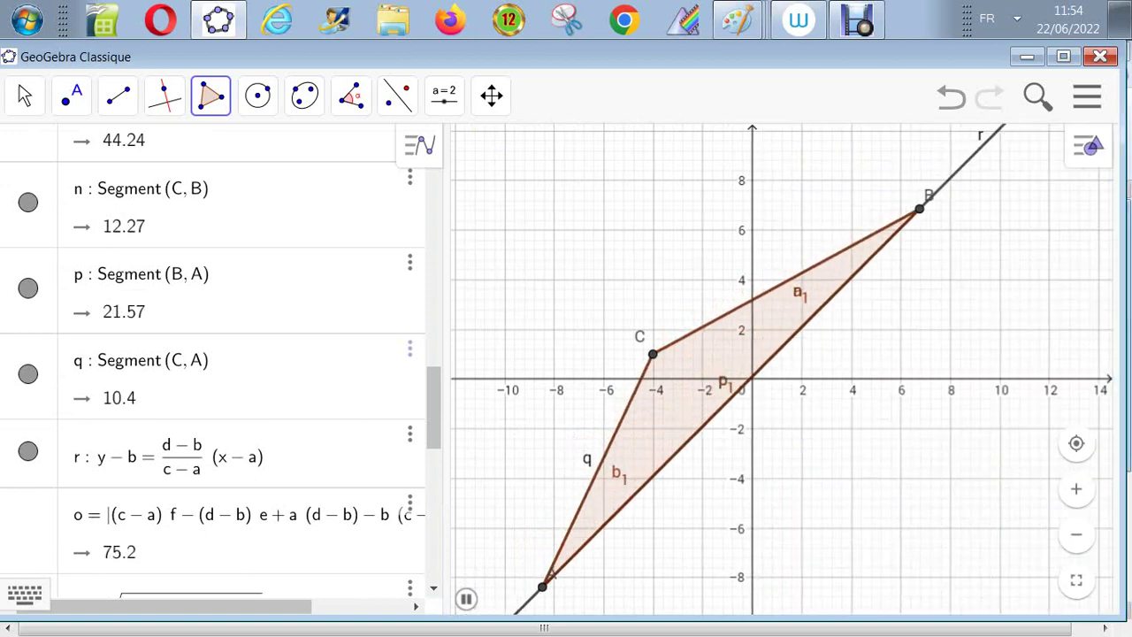
Animate slider d too, and check the side lengths, perimeter, point-to-line distance and area formulas against the built-in results
scroll(221, 361, up, 10)
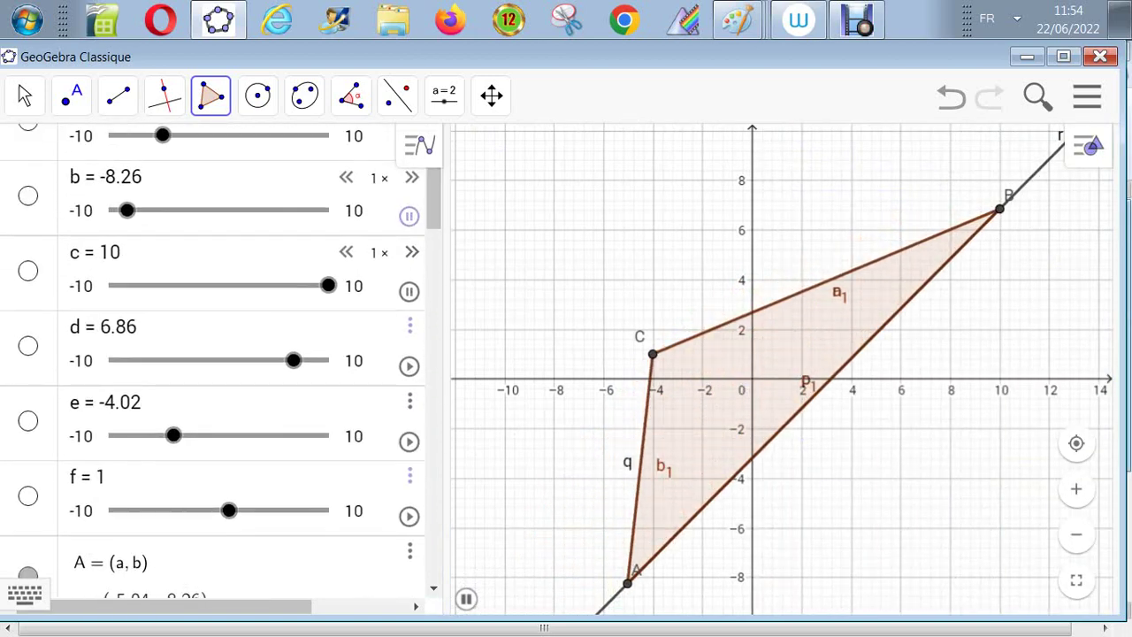
click(408, 365)
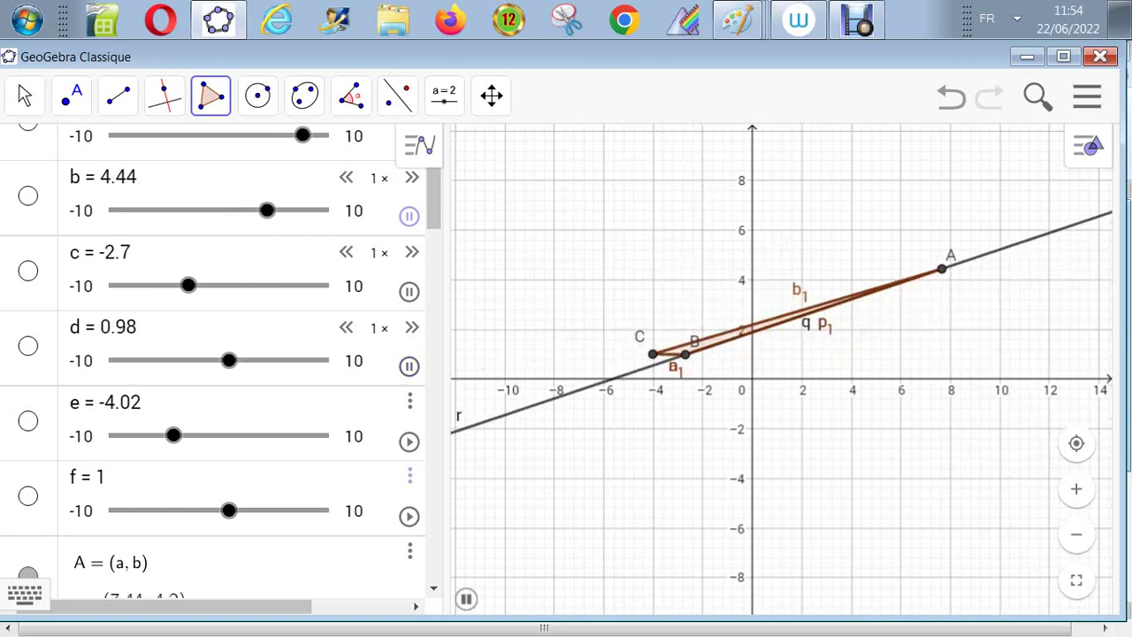
scroll(212, 354, down, 10)
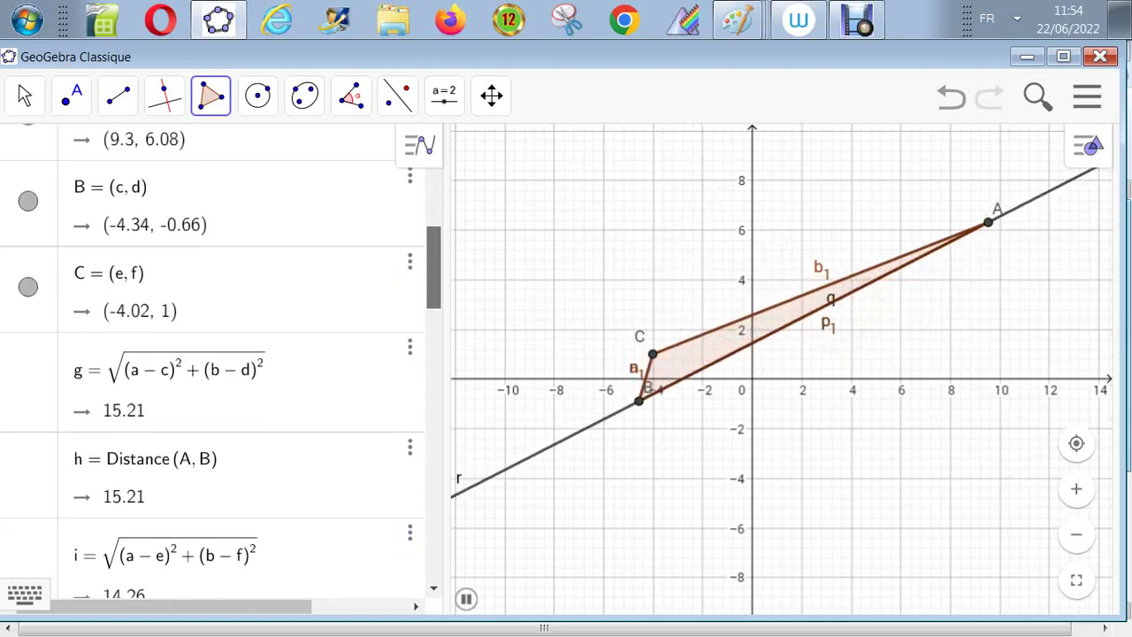
scroll(212, 354, down, 8)
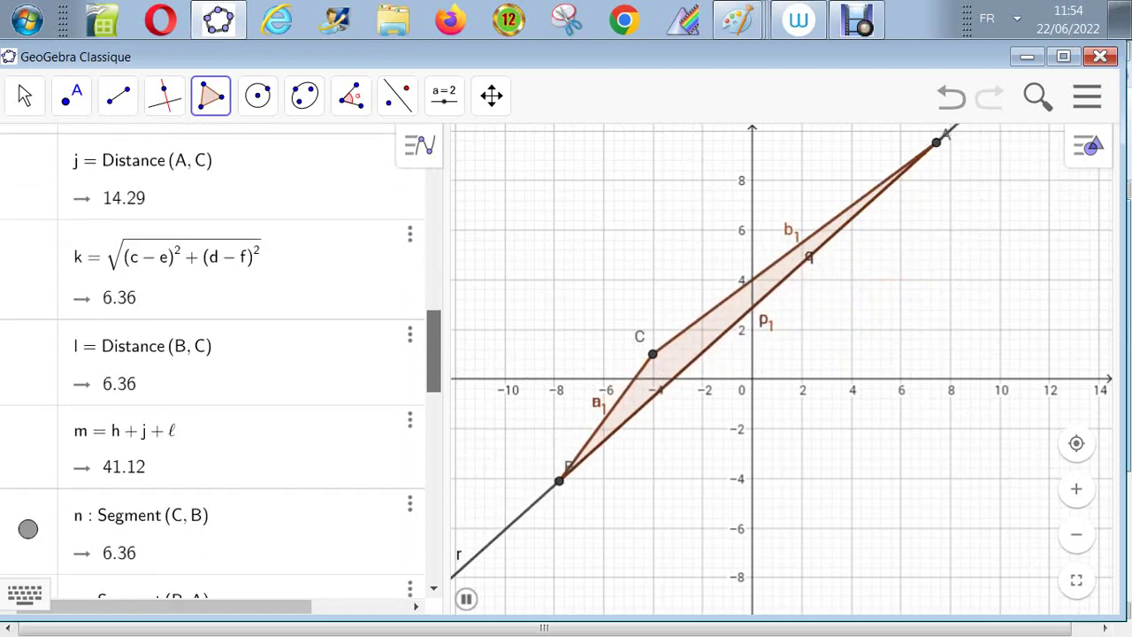
scroll(212, 354, down, 8)
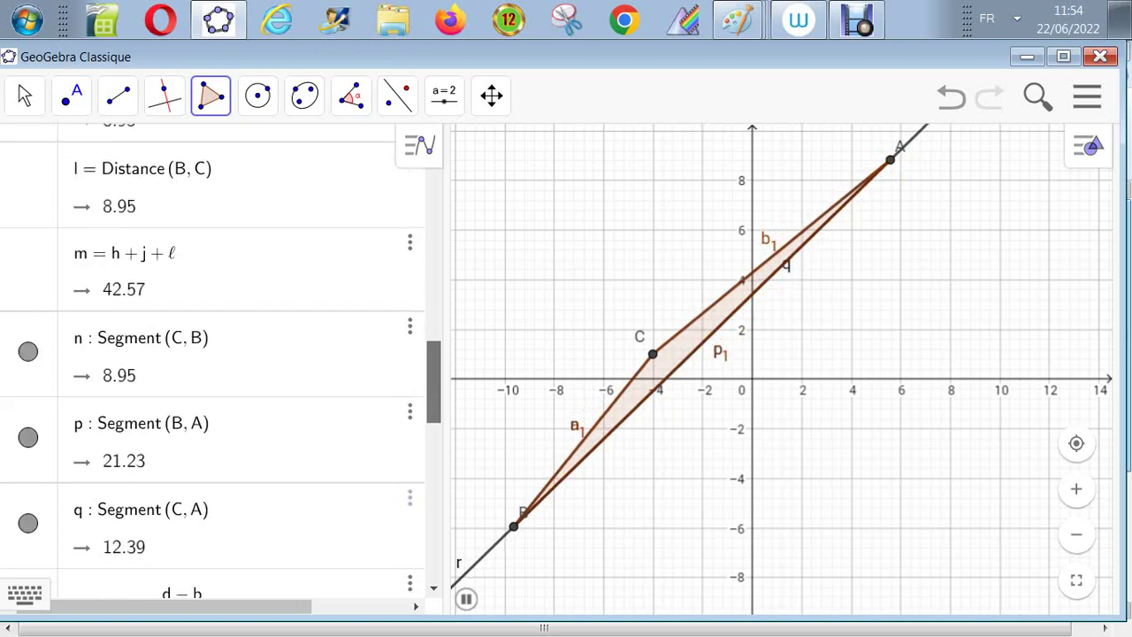
scroll(212, 354, down, 3)
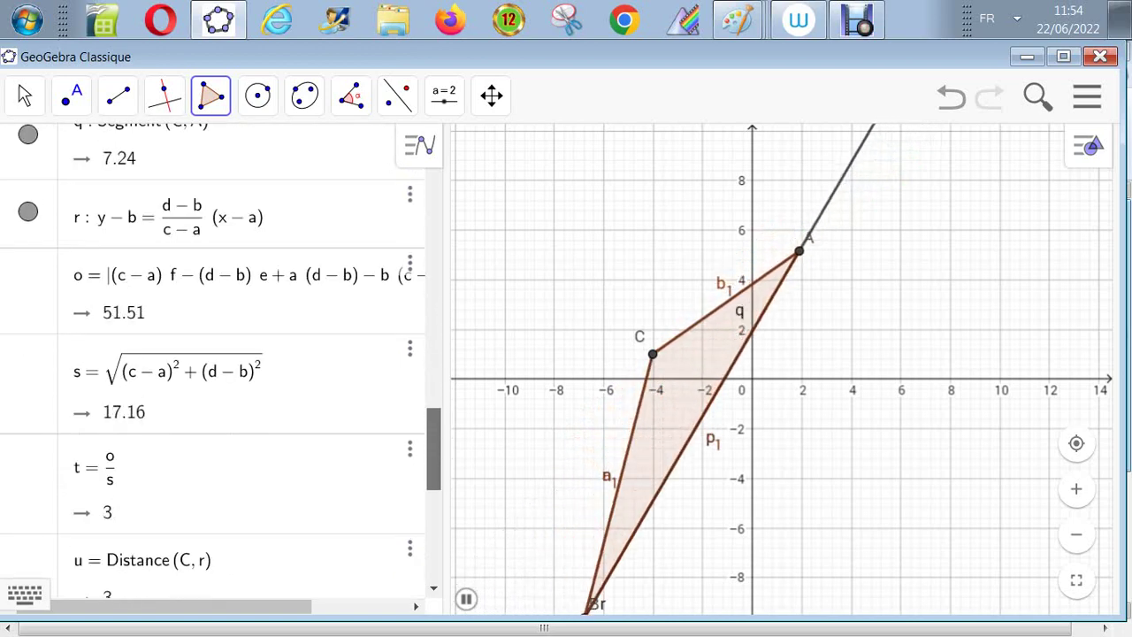
scroll(212, 354, down, 4)
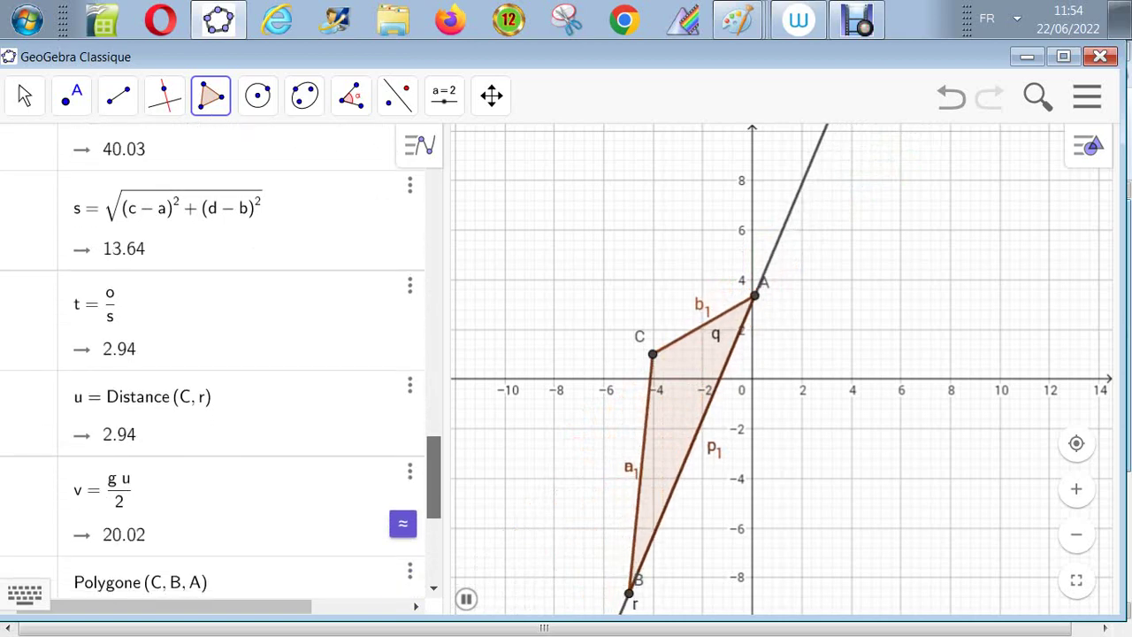
scroll(212, 353, down, 1)
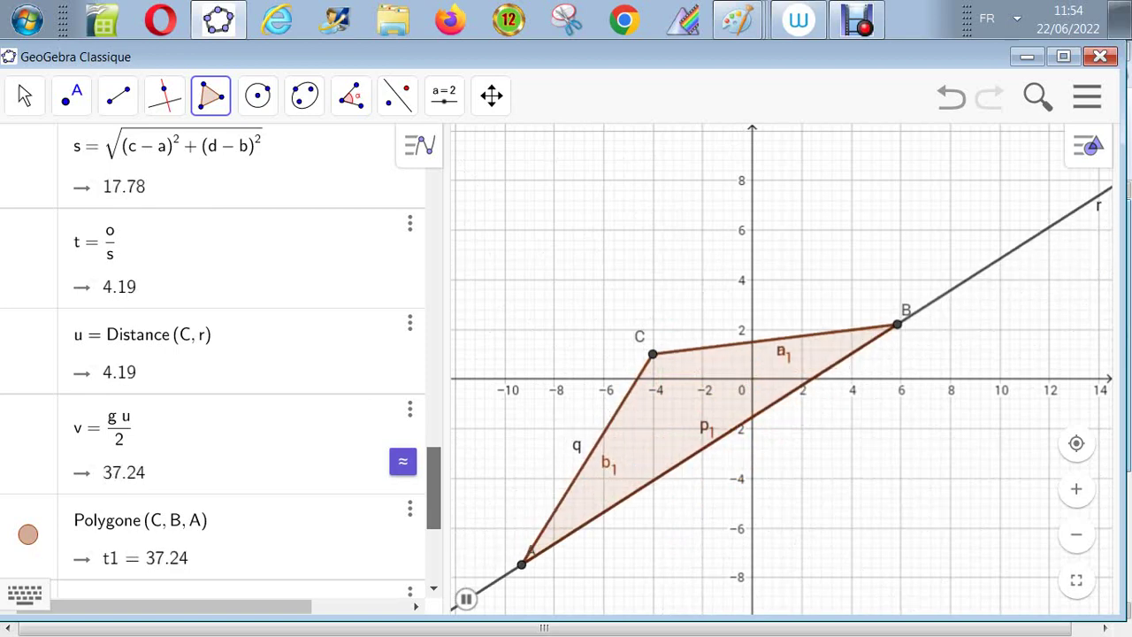
Add slider e to the animation and compare the area expression v with the polygon's area t1 as point C moves
scroll(212, 354, up, 15)
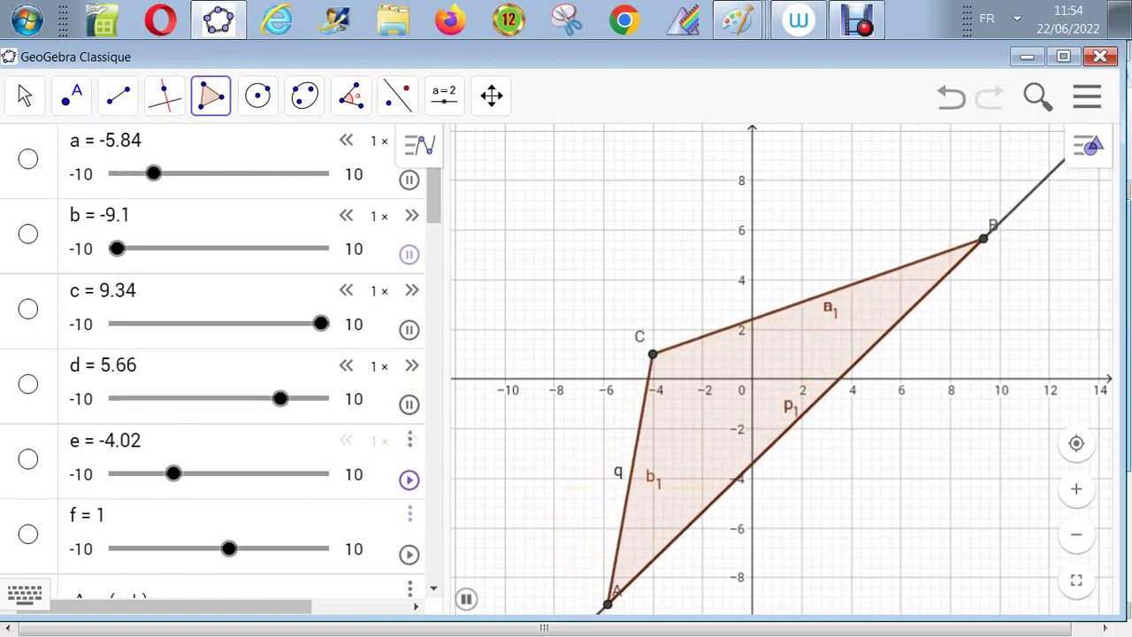
click(408, 480)
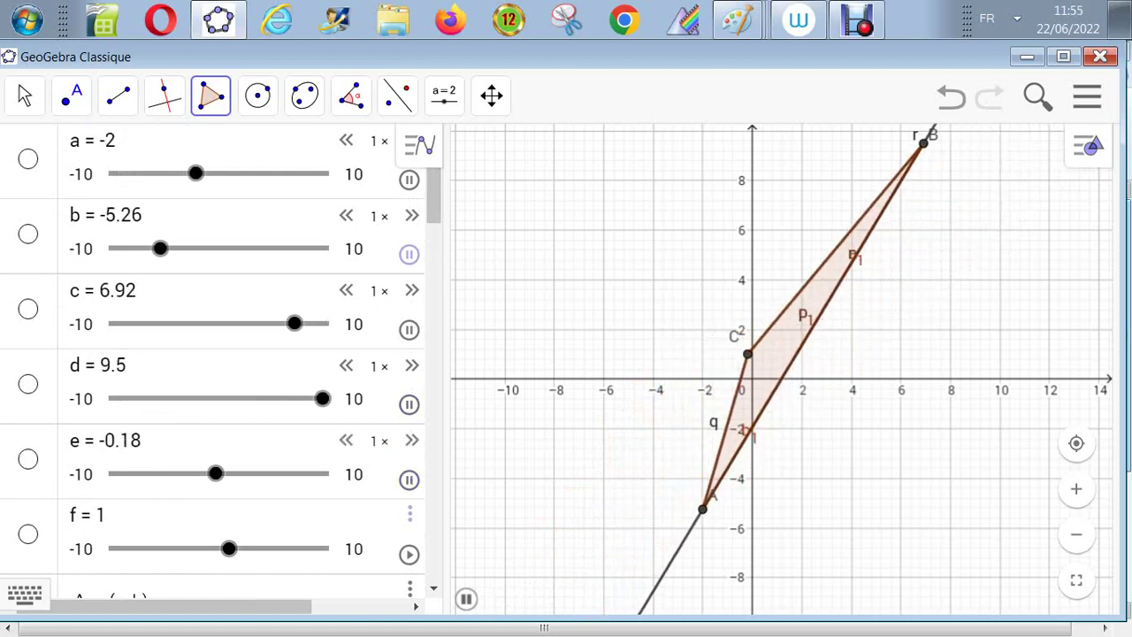
scroll(212, 354, down, 12)
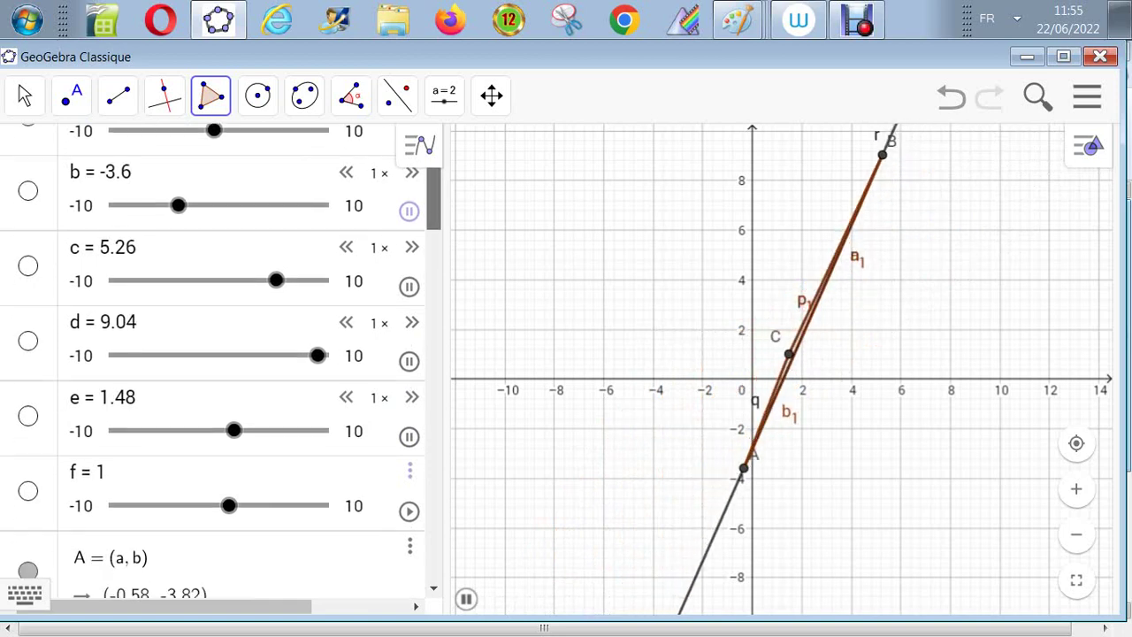
scroll(212, 354, down, 8)
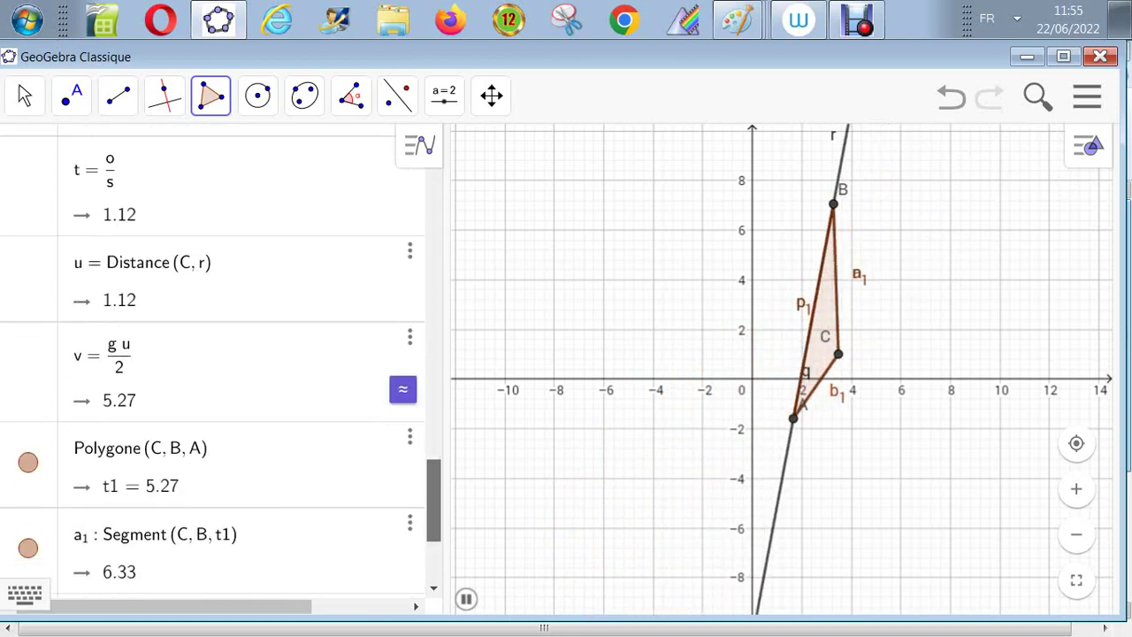
scroll(212, 354, down, 4)
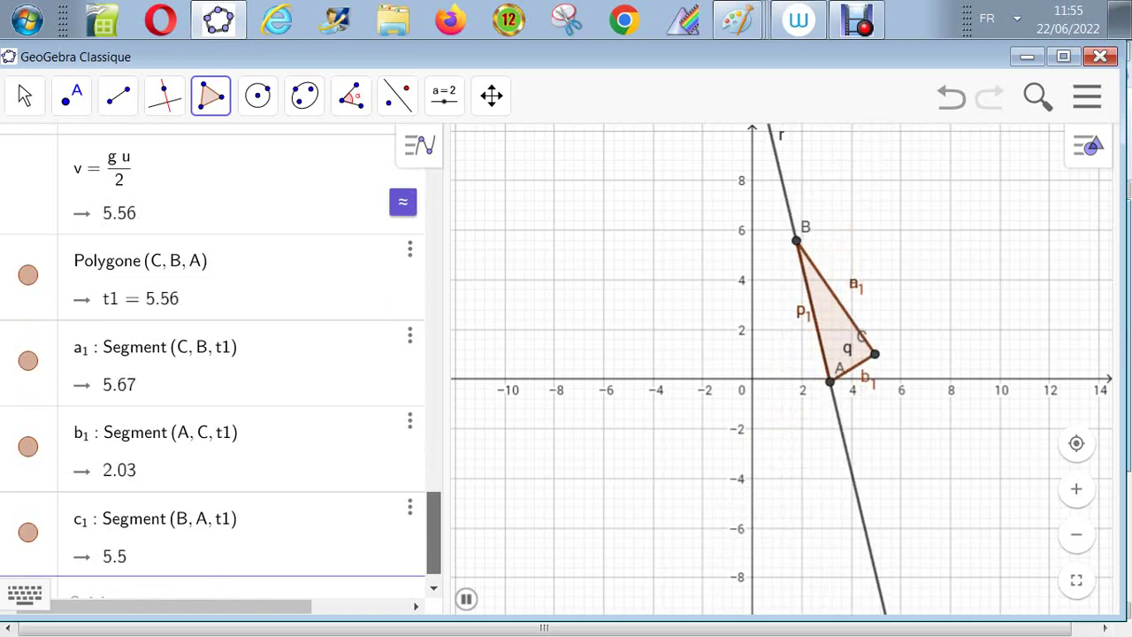
scroll(212, 354, down, 1)
scroll(213, 354, up, 2)
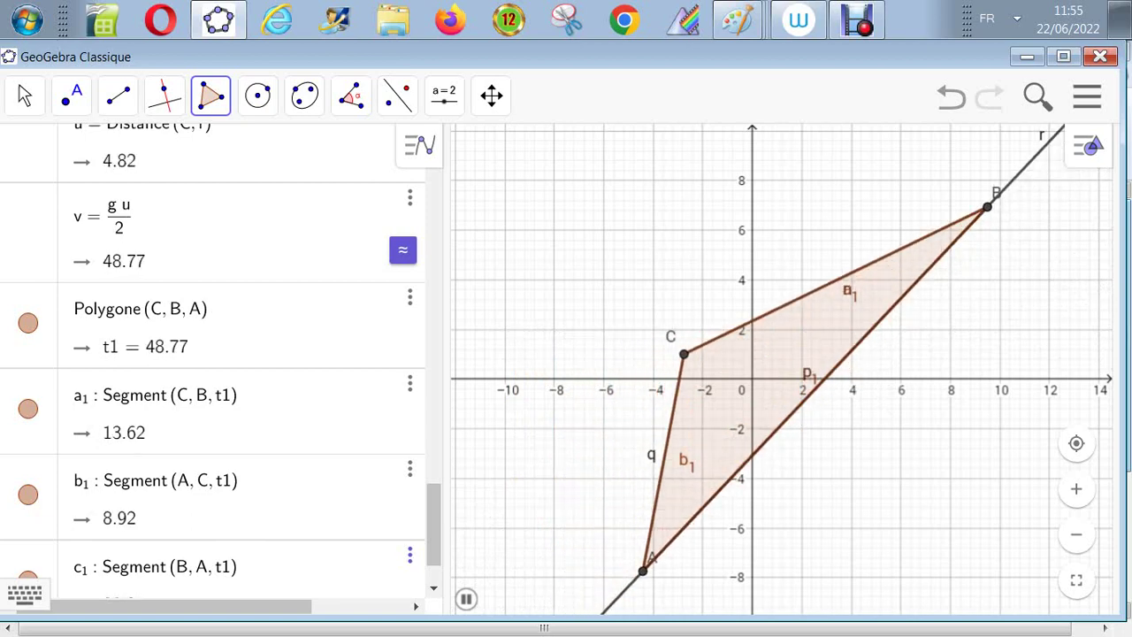
Animate slider f as well, and compare the distance formulas with the Distance and Segment values while all three vertices move
drag(433, 524, 434, 373)
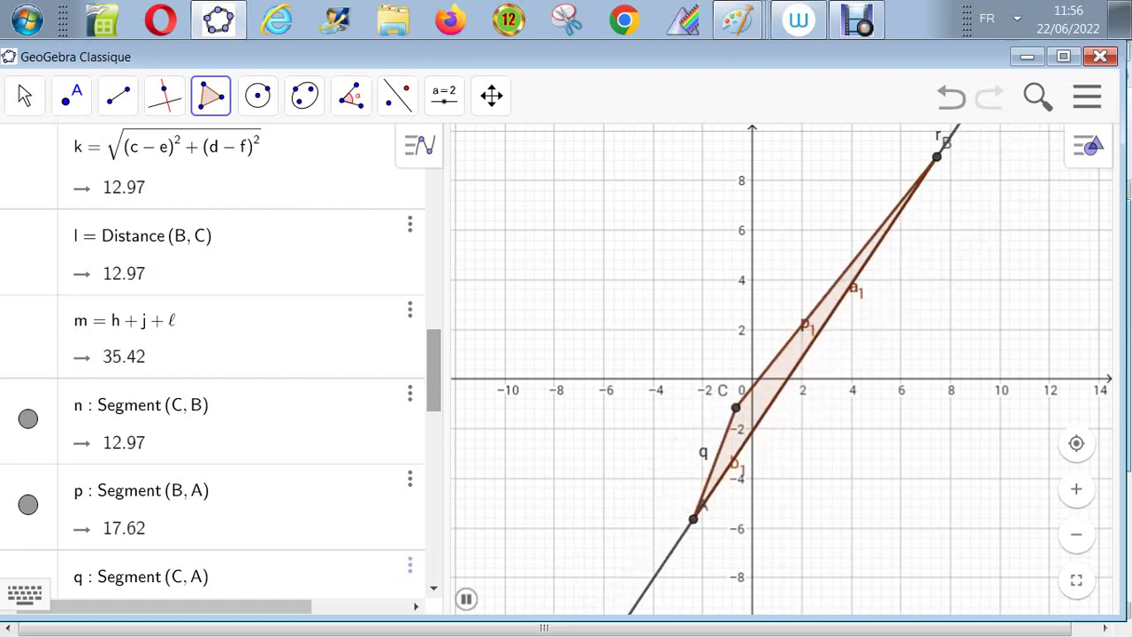
scroll(212, 363, up, 4)
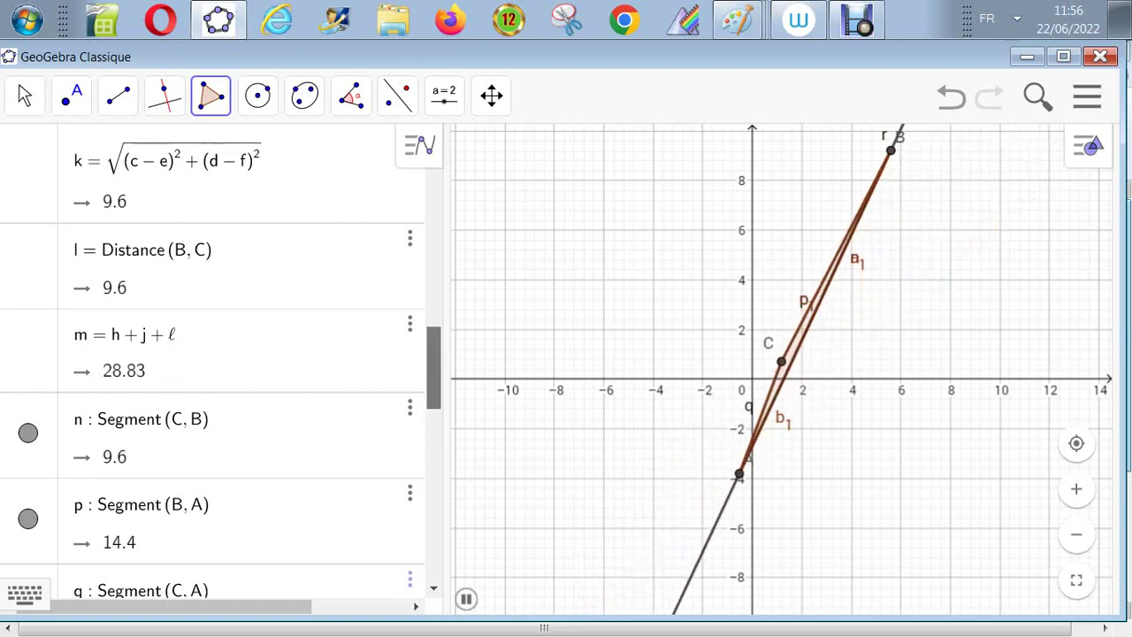
scroll(212, 362, up, 8)
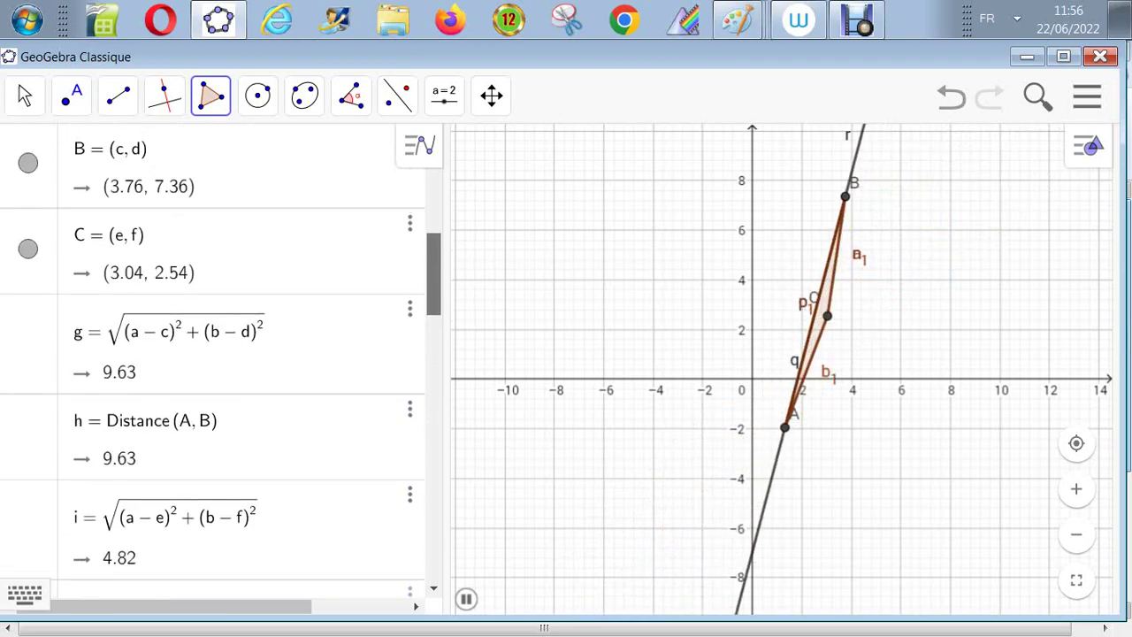
scroll(212, 363, down, 10)
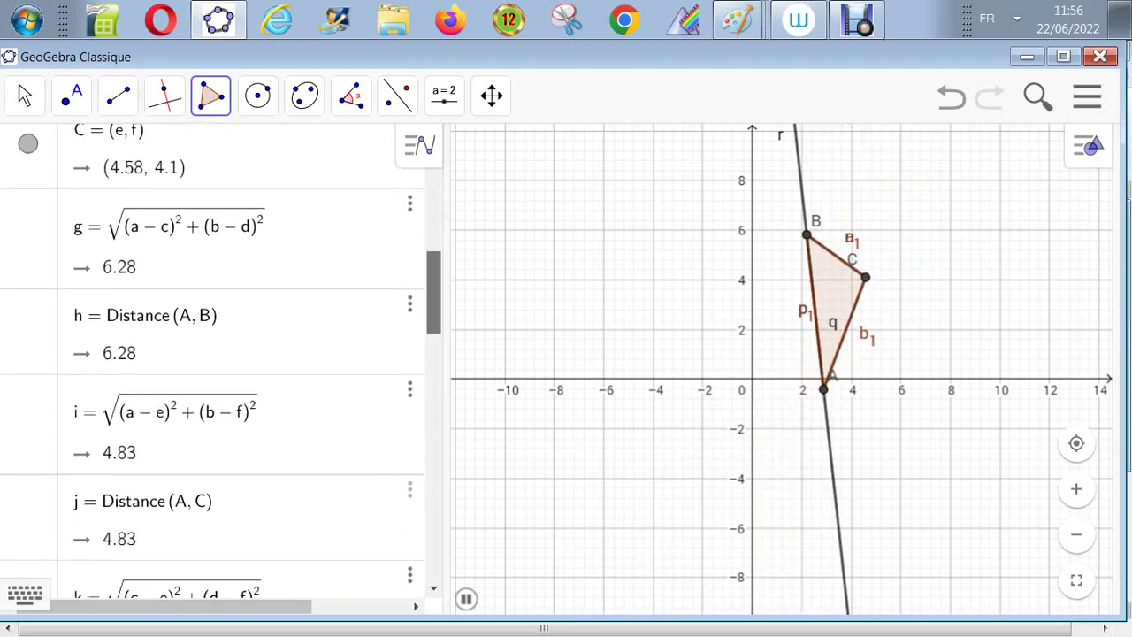
scroll(212, 362, down, 4)
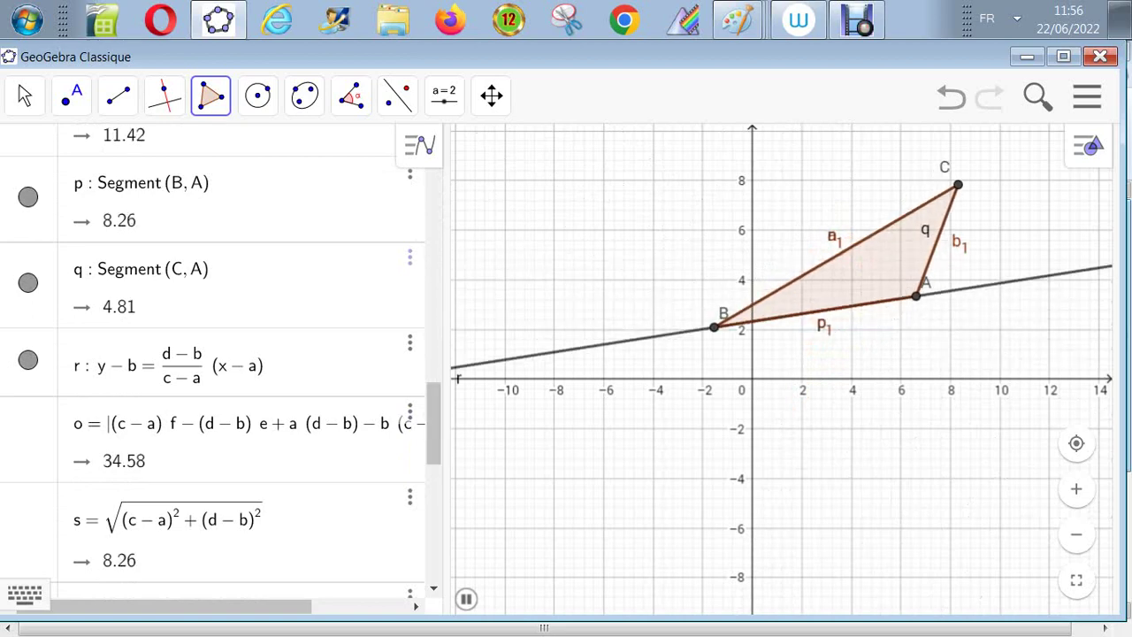
Widen the algebra area to show the full expression for o, keeping the graphics settings closed
drag(447, 362, 476, 362)
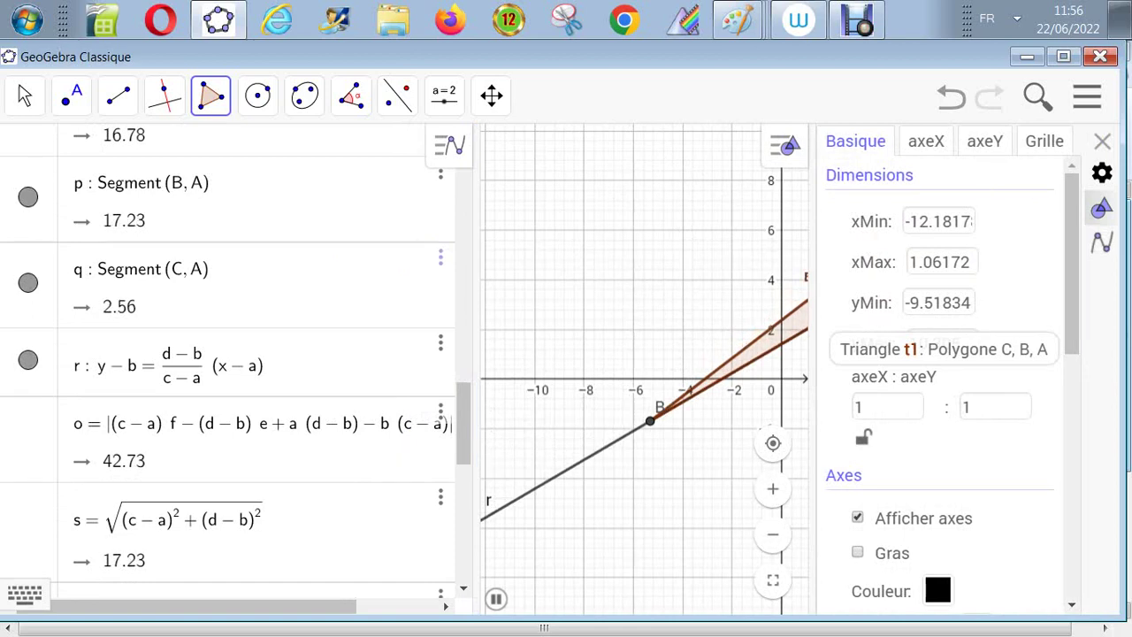
drag(813, 362, 1116, 362)
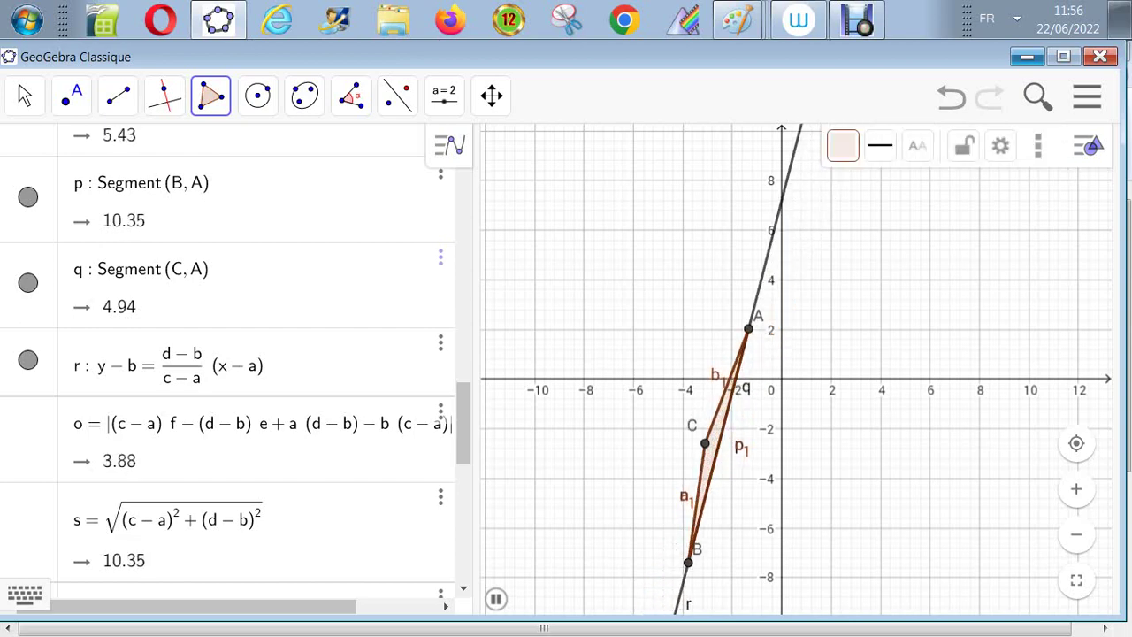
Try to give the triangle a green fill, and undo the stray point placed on the y-axis
click(843, 146)
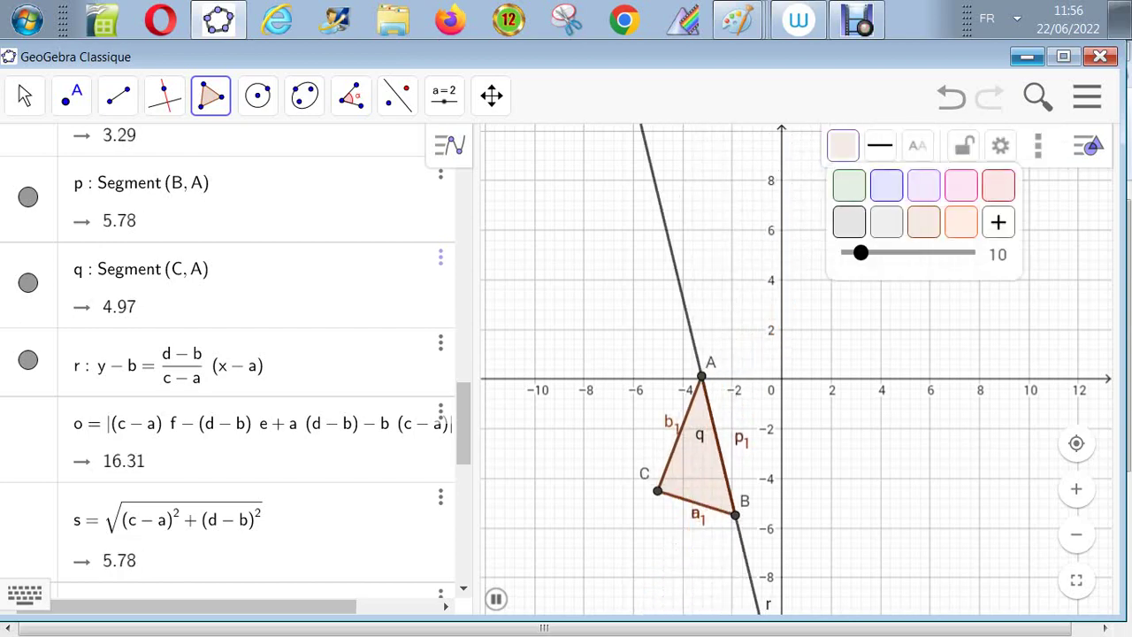
click(849, 185)
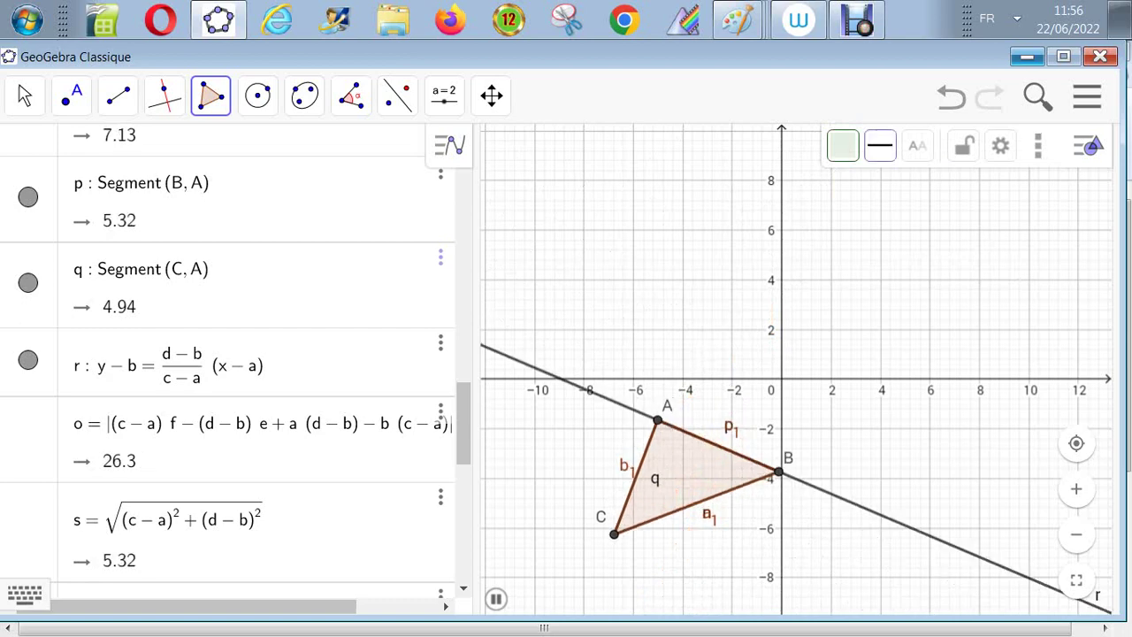
click(1038, 146)
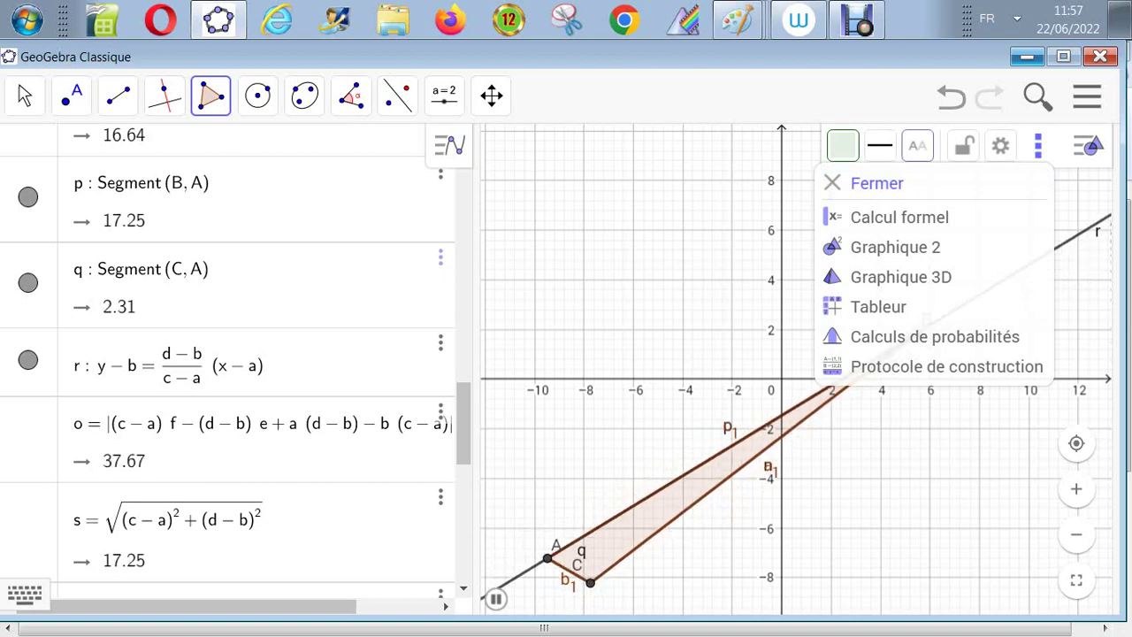
click(880, 146)
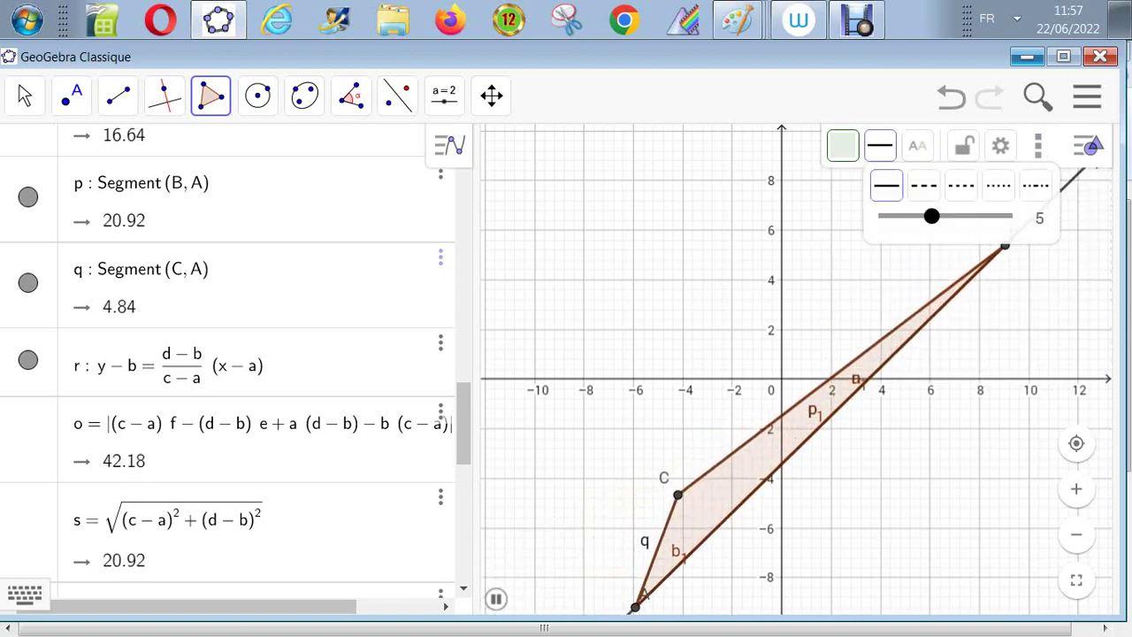
click(782, 164)
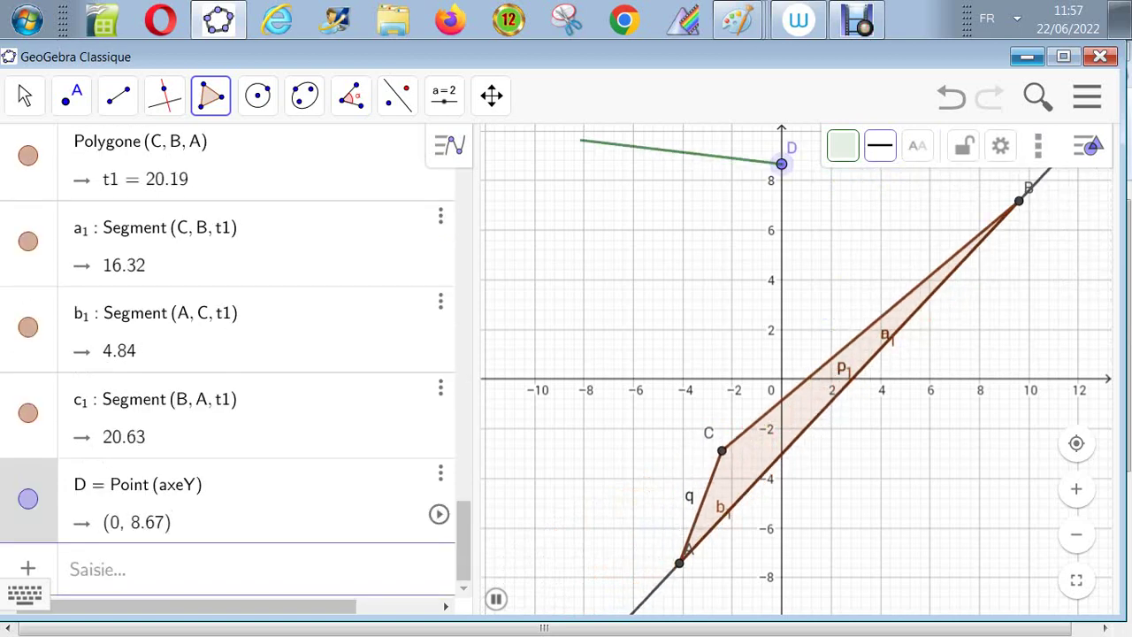
key(ctrl+z)
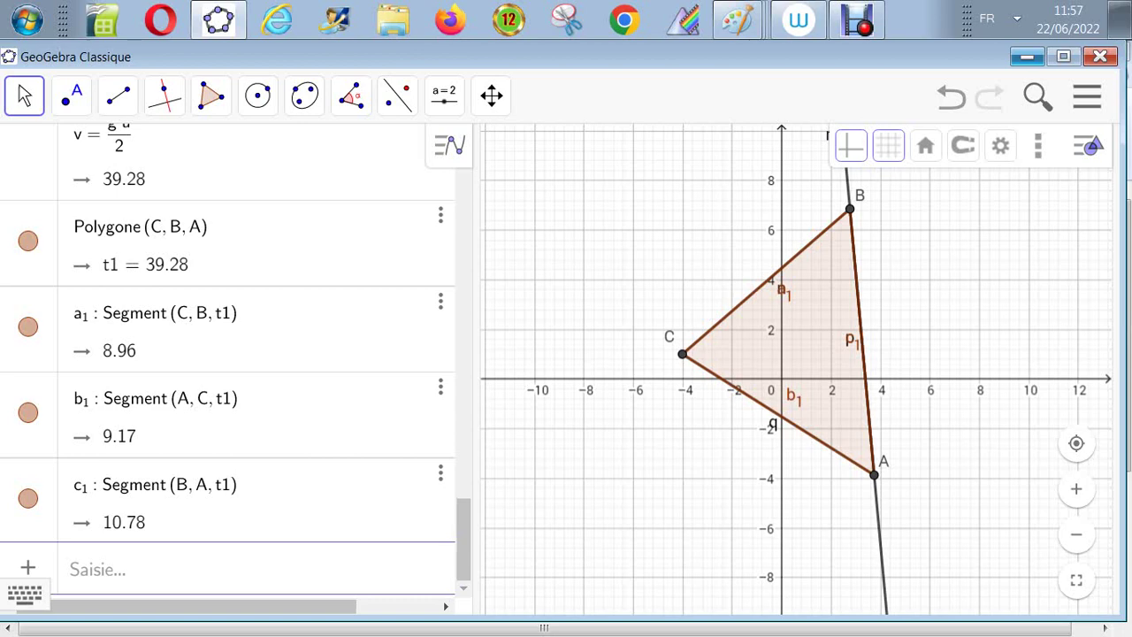
scroll(227, 354, up, 15)
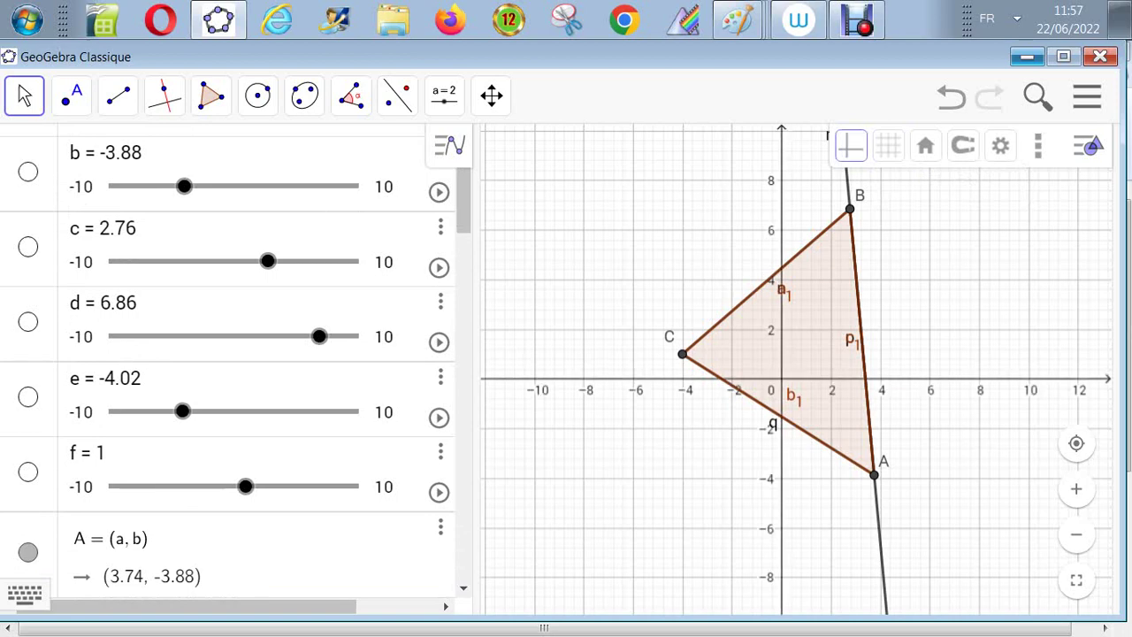
Hide the axes and grid, and animate the remaining sliders so that all six from a to f are running
click(894, 185)
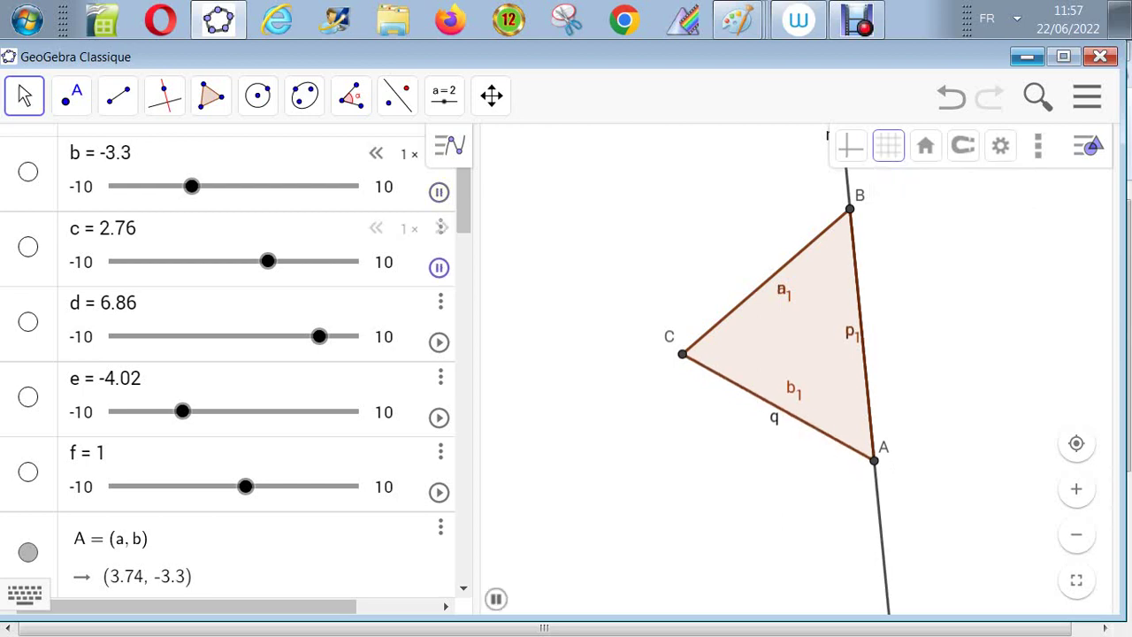
scroll(230, 354, down, 2)
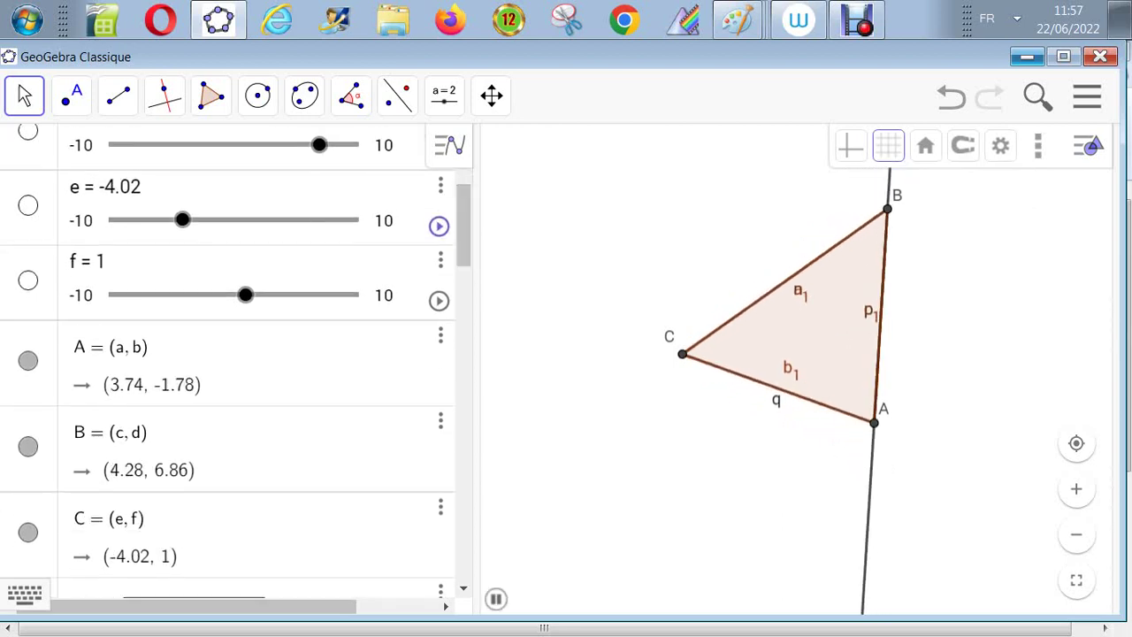
click(438, 226)
click(439, 300)
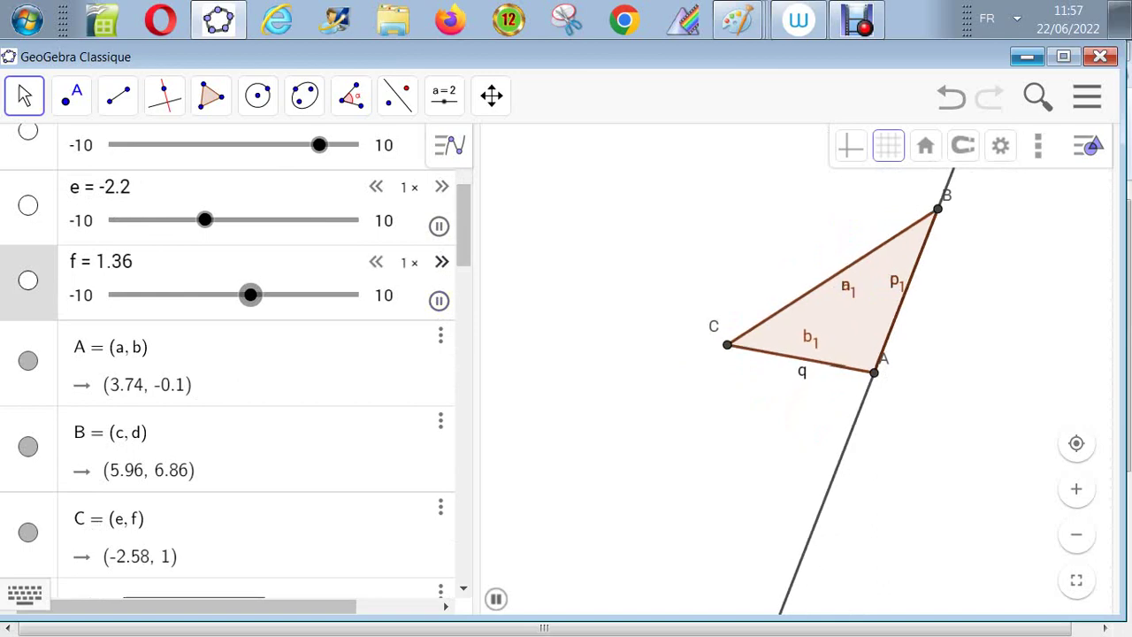
scroll(230, 354, up, 3)
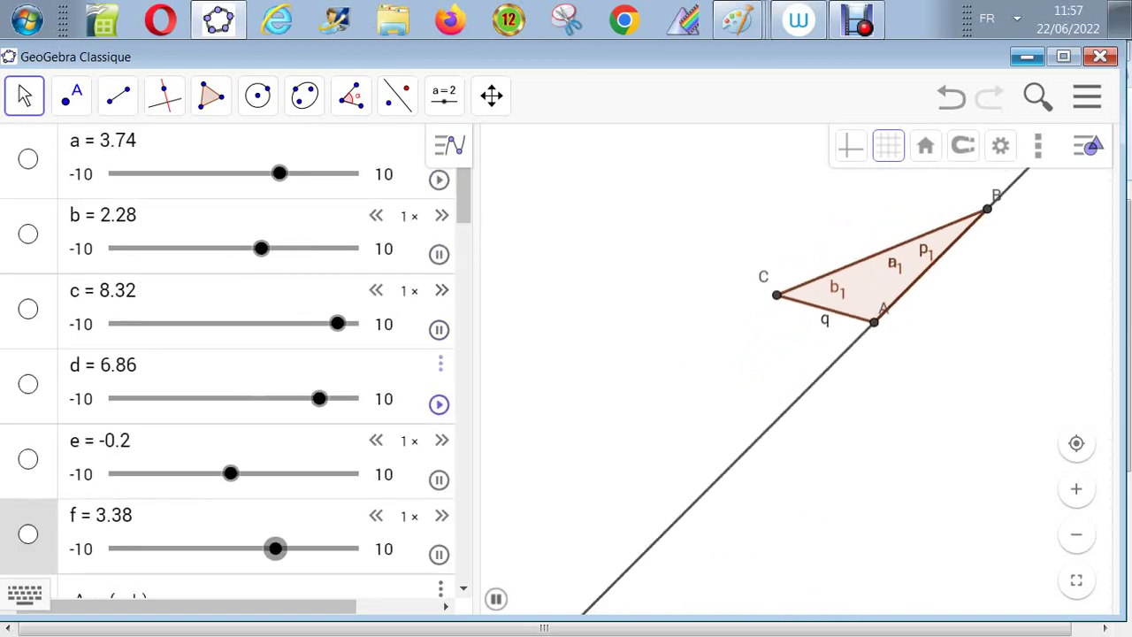
click(439, 403)
click(438, 179)
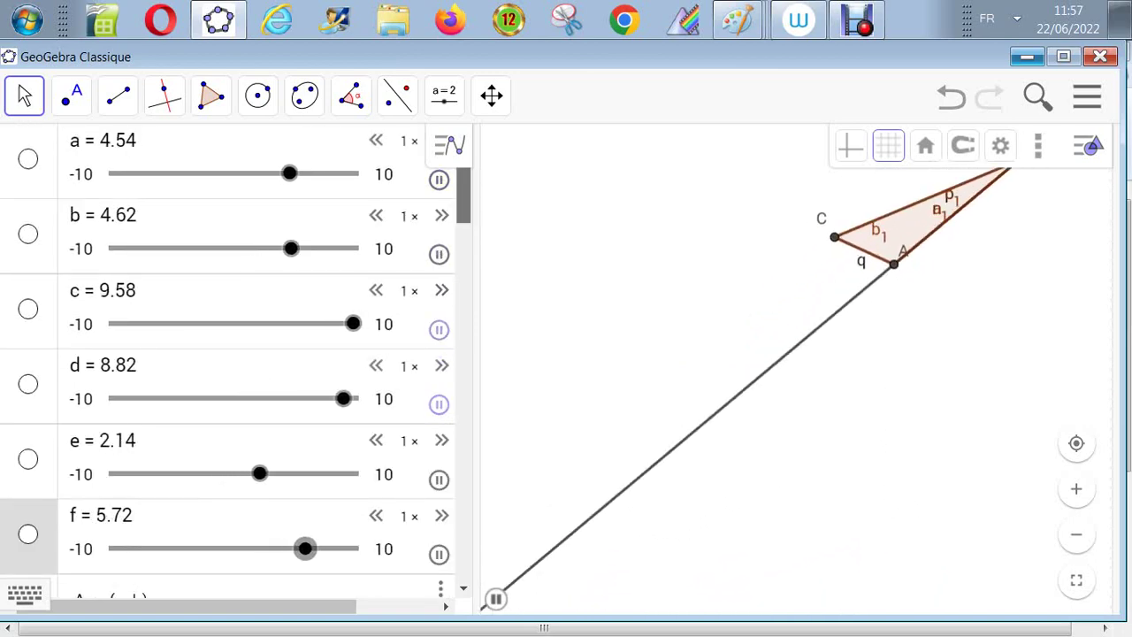
Check the area expression v against the polygon's area t1 during the animation, and activate the Move Graphics View tool
scroll(230, 354, down, 10)
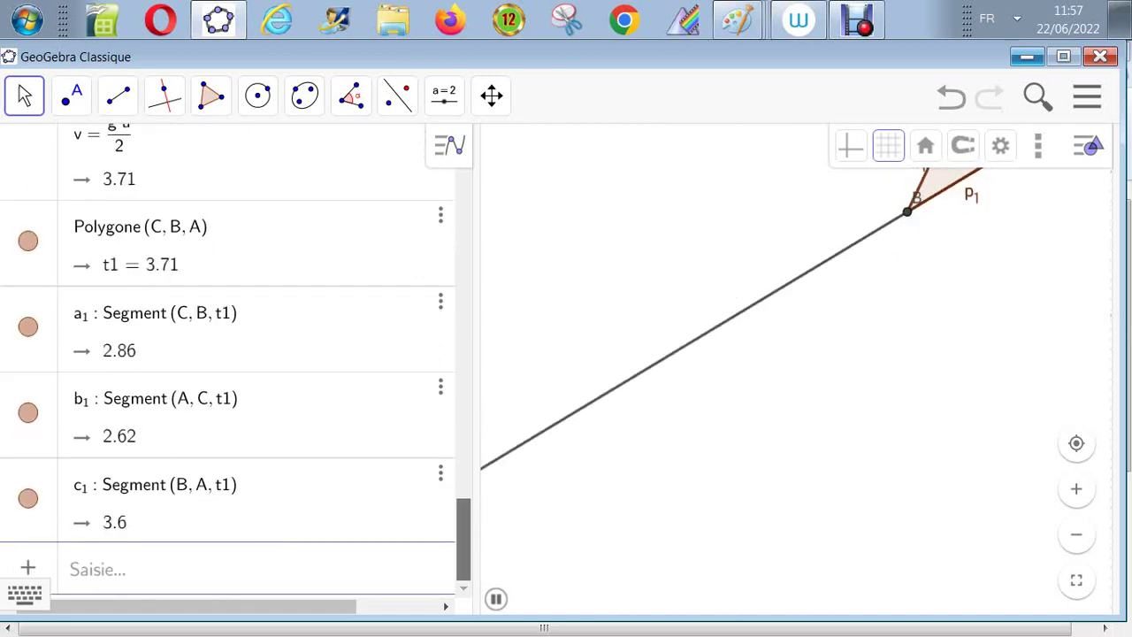
scroll(230, 354, up, 10)
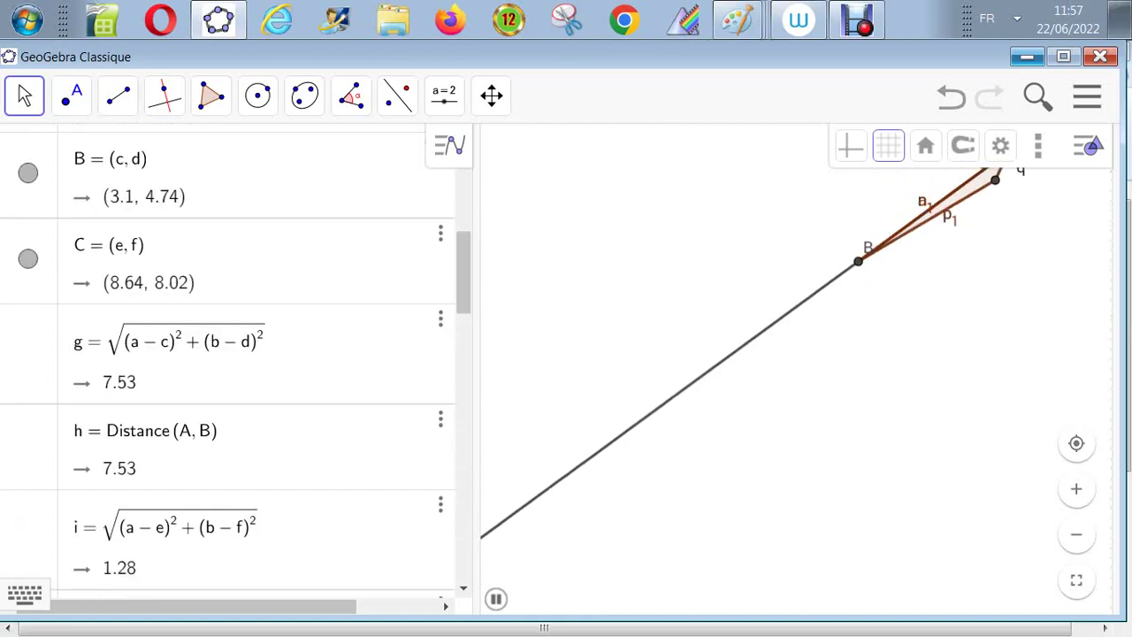
click(491, 96)
click(594, 157)
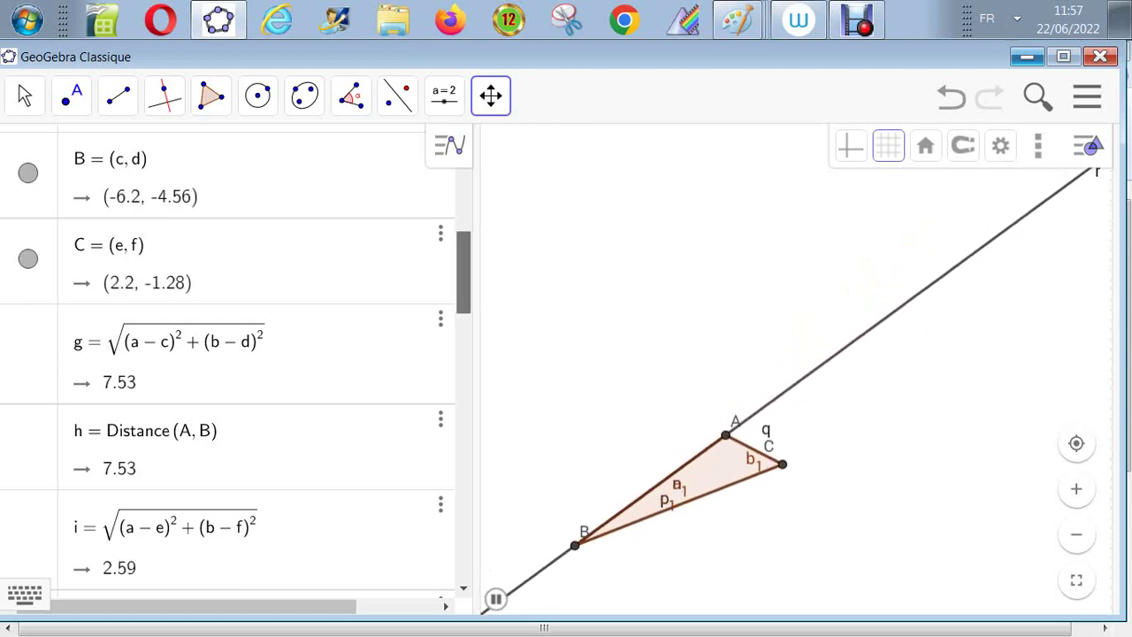
Examine the vertex coordinates and compare the distance formulas g, i and k with the Distance and Segment values during the animation
scroll(227, 360, down, 8)
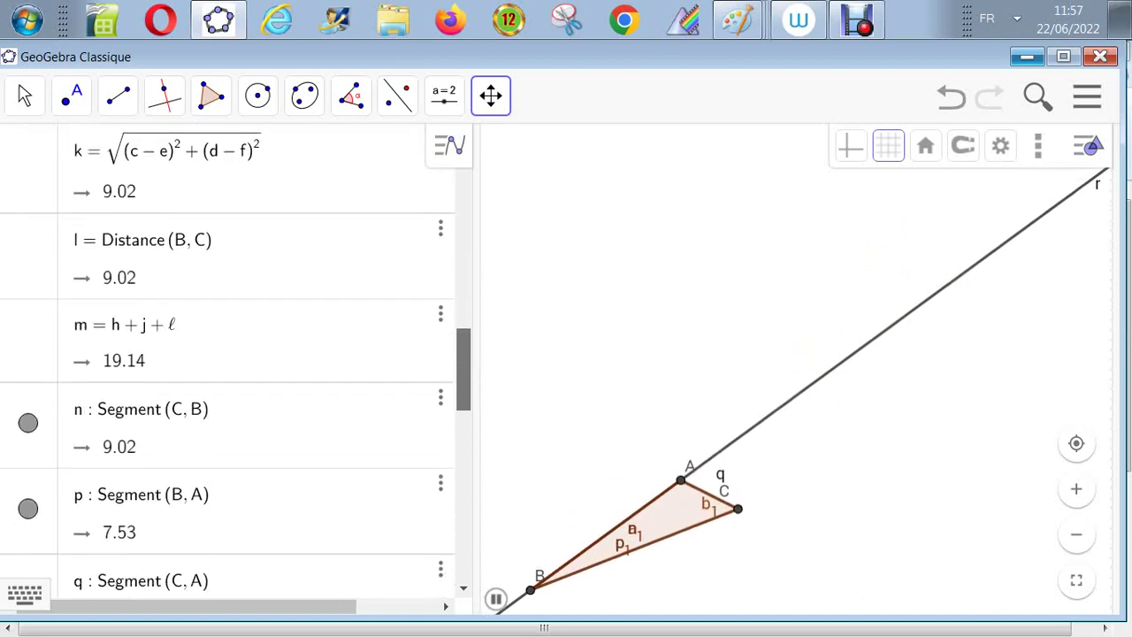
scroll(227, 360, up, 12)
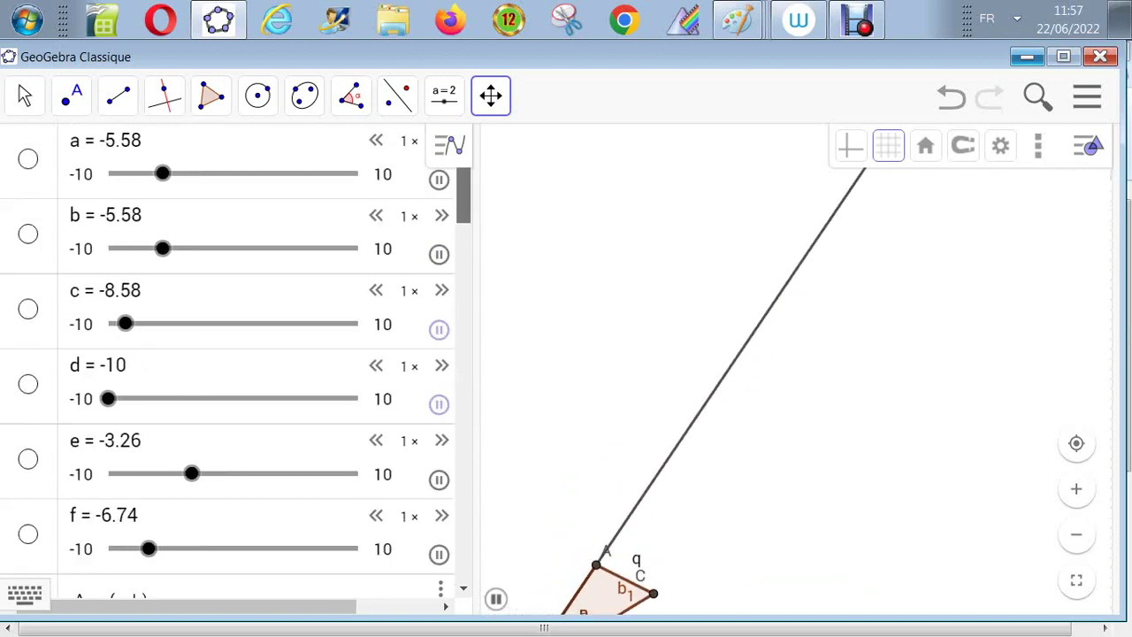
scroll(227, 360, down, 3)
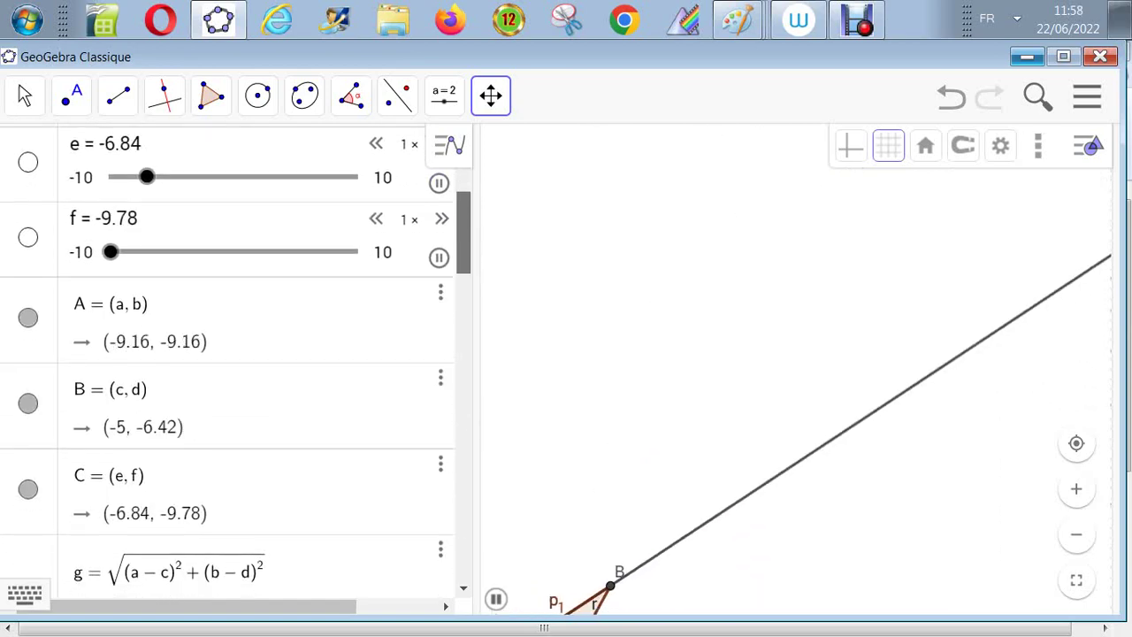
scroll(227, 360, down, 8)
scroll(228, 360, up, 5)
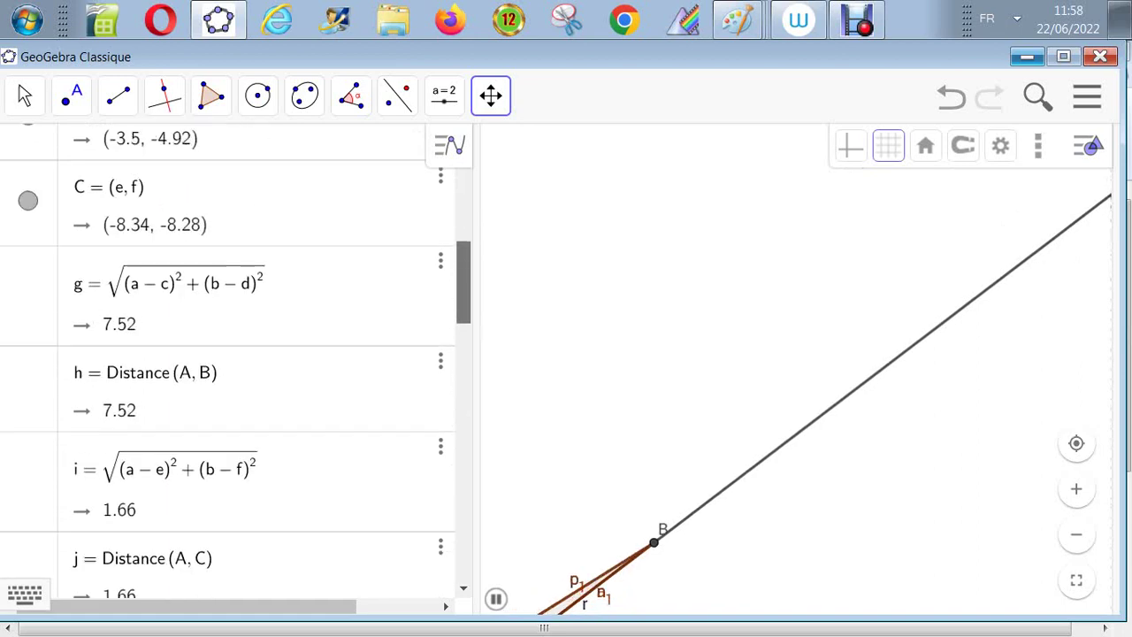
scroll(227, 359, up, 2)
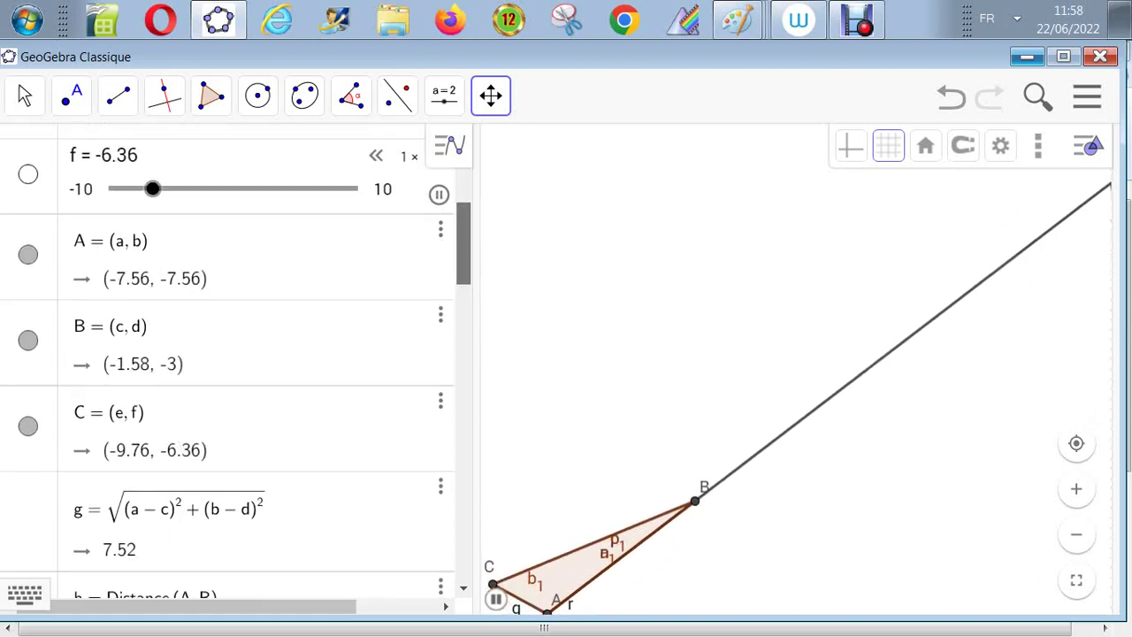
scroll(227, 360, down, 6)
scroll(227, 360, down, 3)
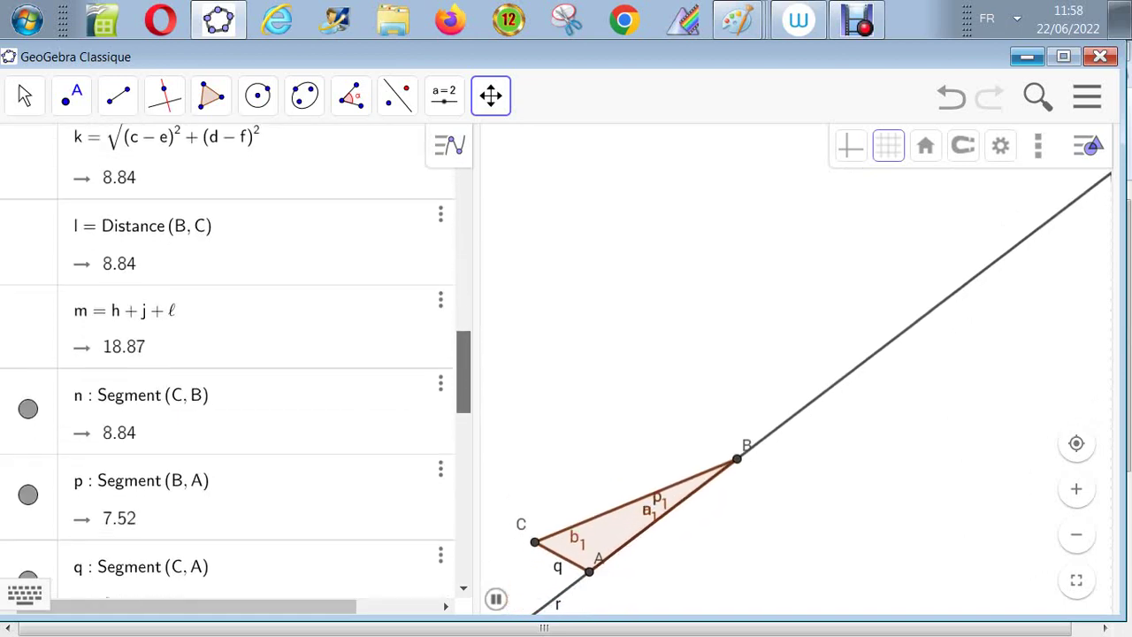
scroll(227, 360, down, 1)
scroll(227, 360, down, 3)
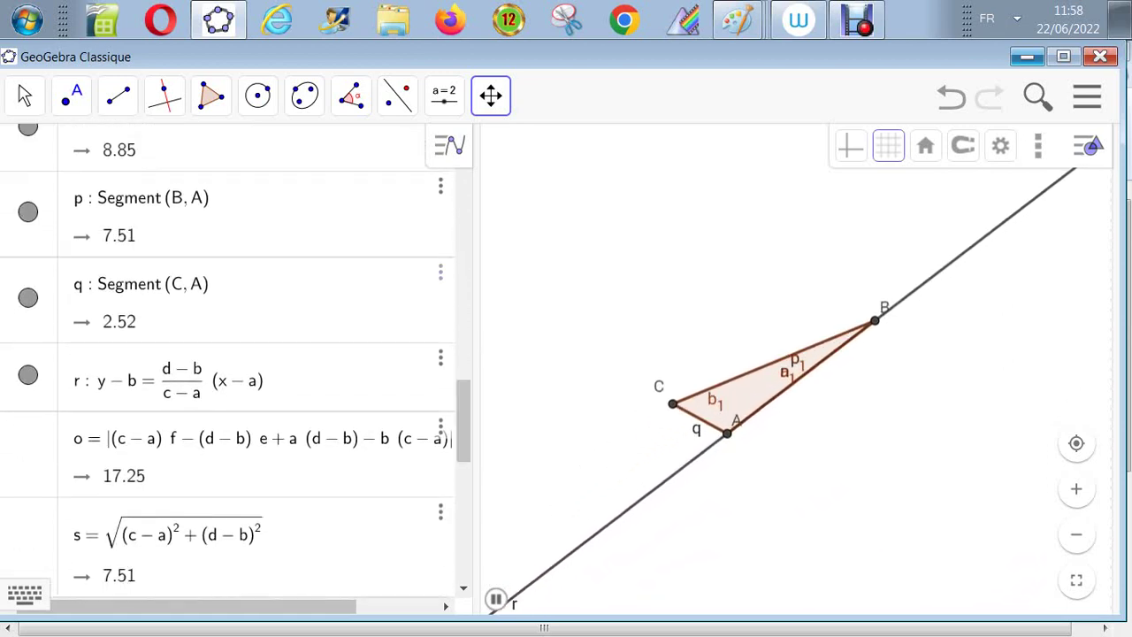
Review the line-distance expressions below segment q, and compare v with t1 and the polygon's side lengths
click(440, 266)
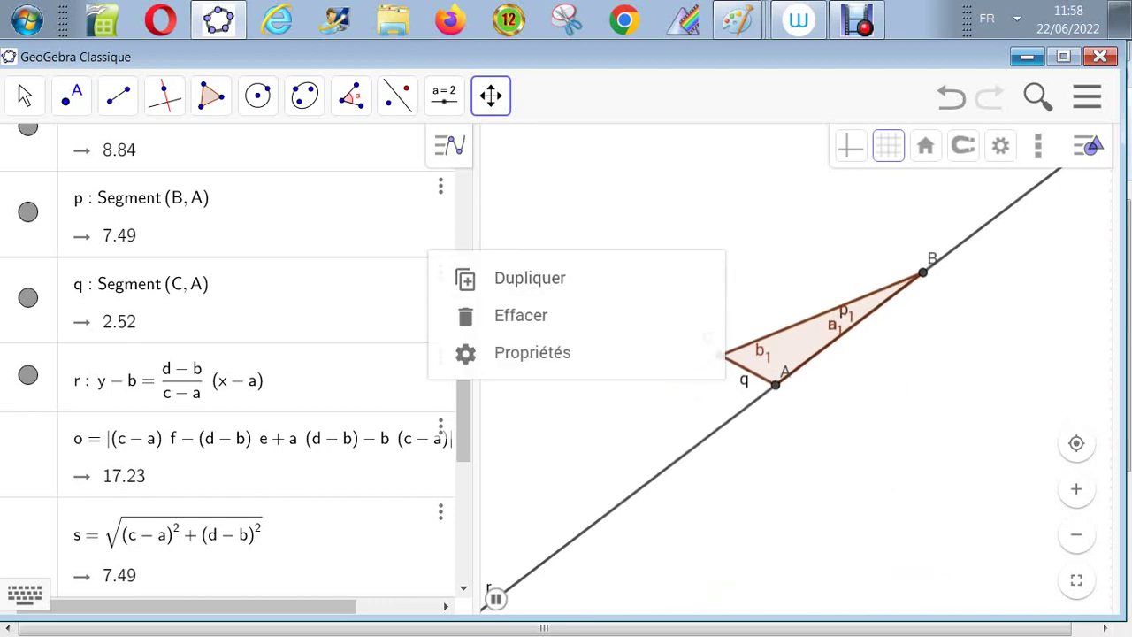
scroll(227, 360, down, 2)
scroll(227, 360, down, 5)
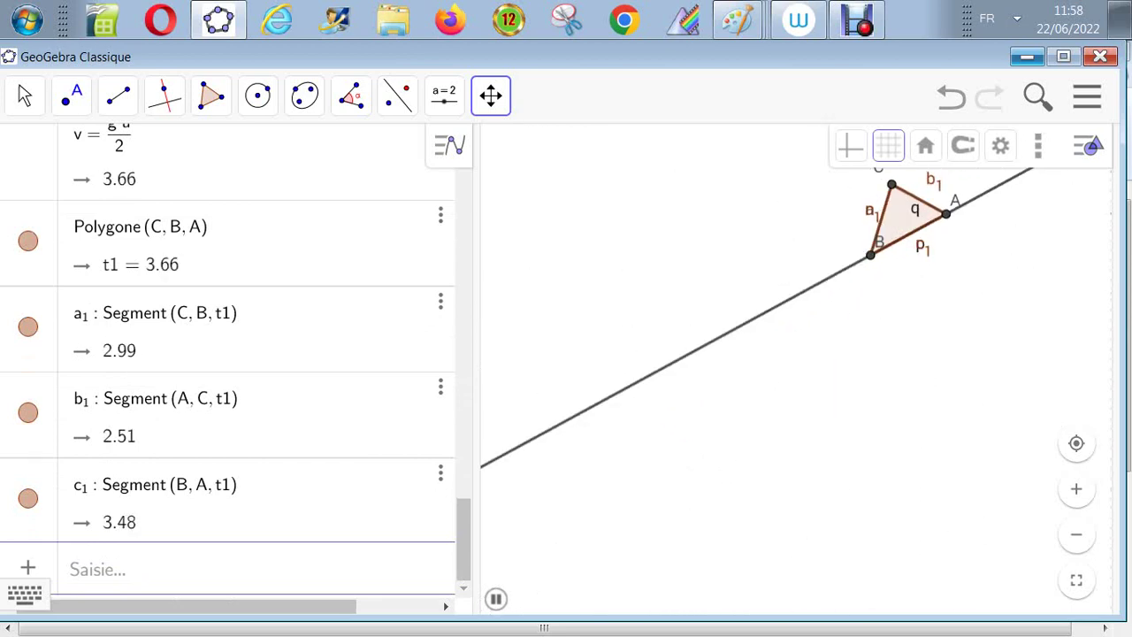
Open the graphics view settings and enlarge the graphics area across them to give the animated triangle more room
click(1000, 146)
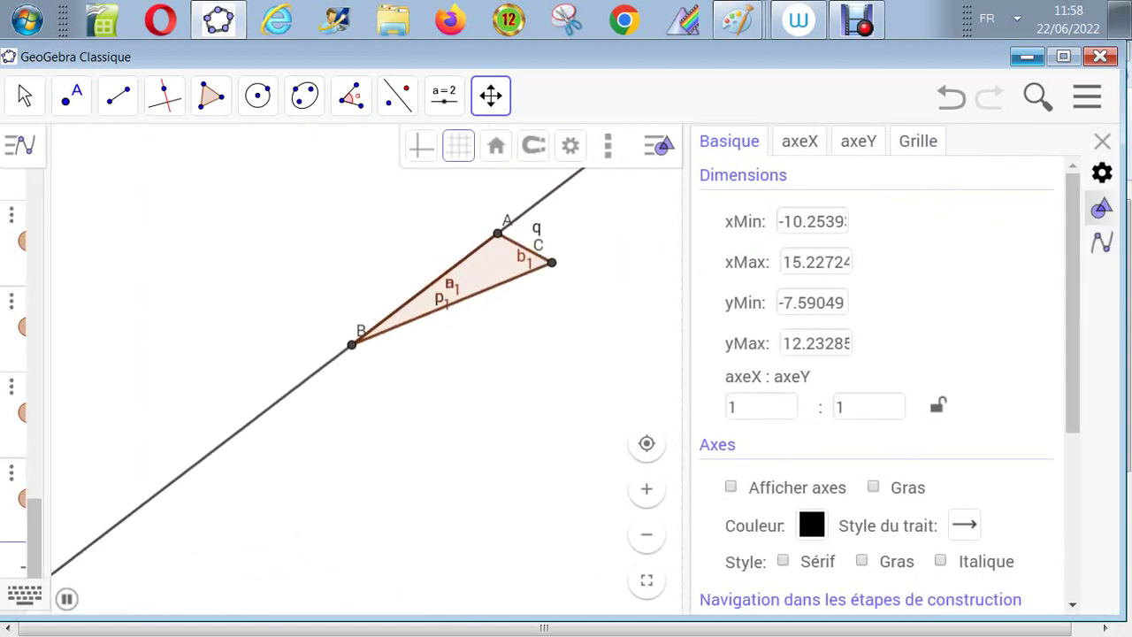
drag(687, 369, 1116, 368)
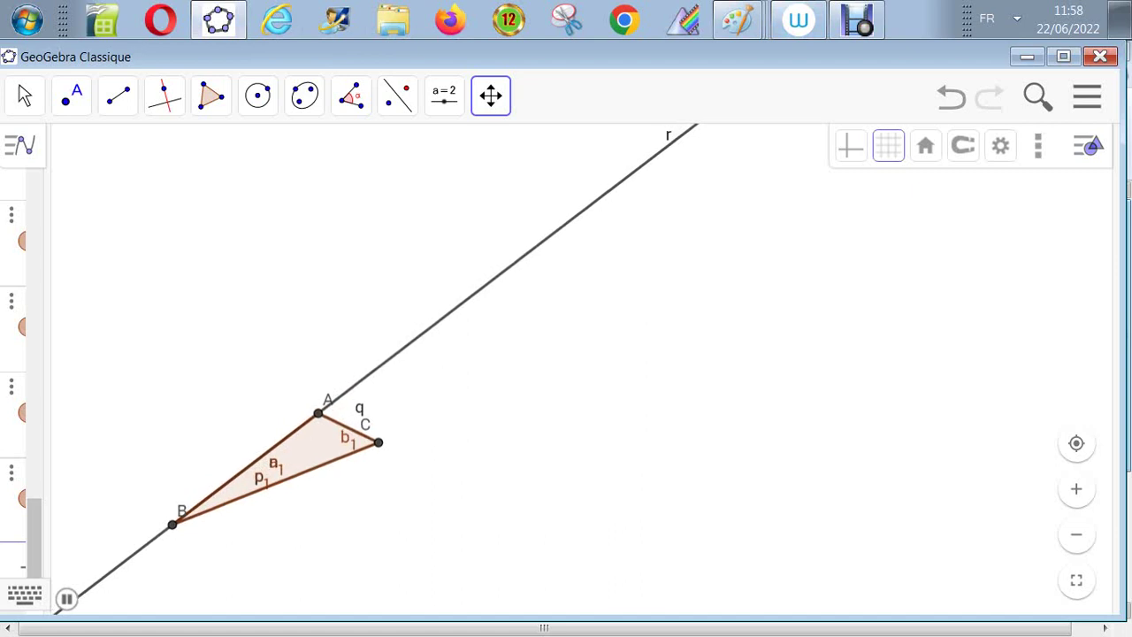
click(1001, 145)
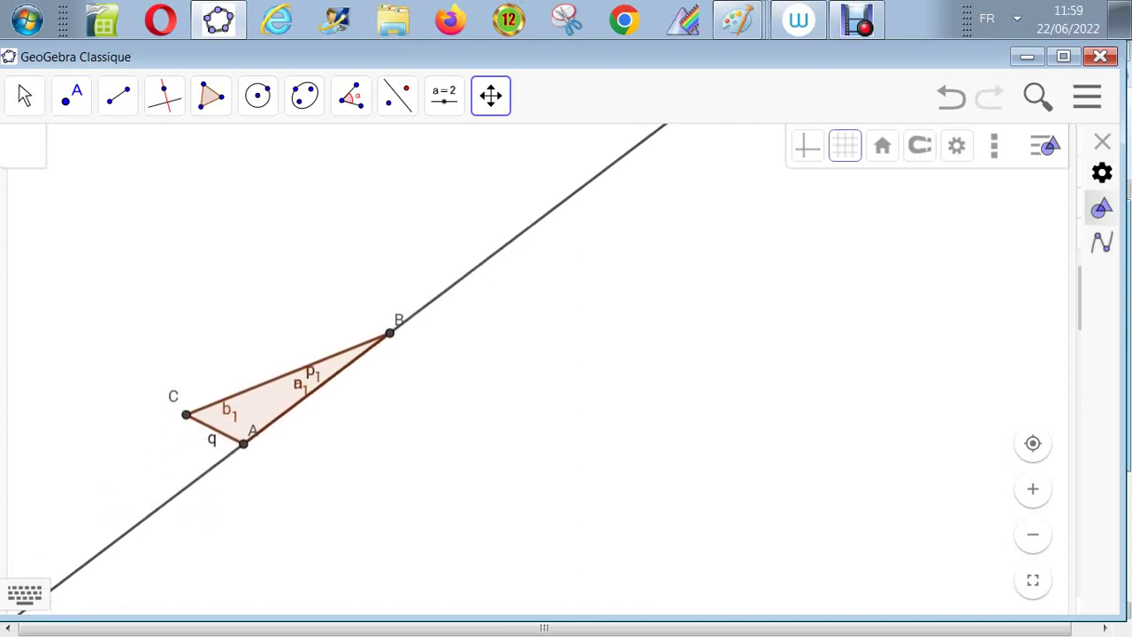
drag(217, 509, 240, 486)
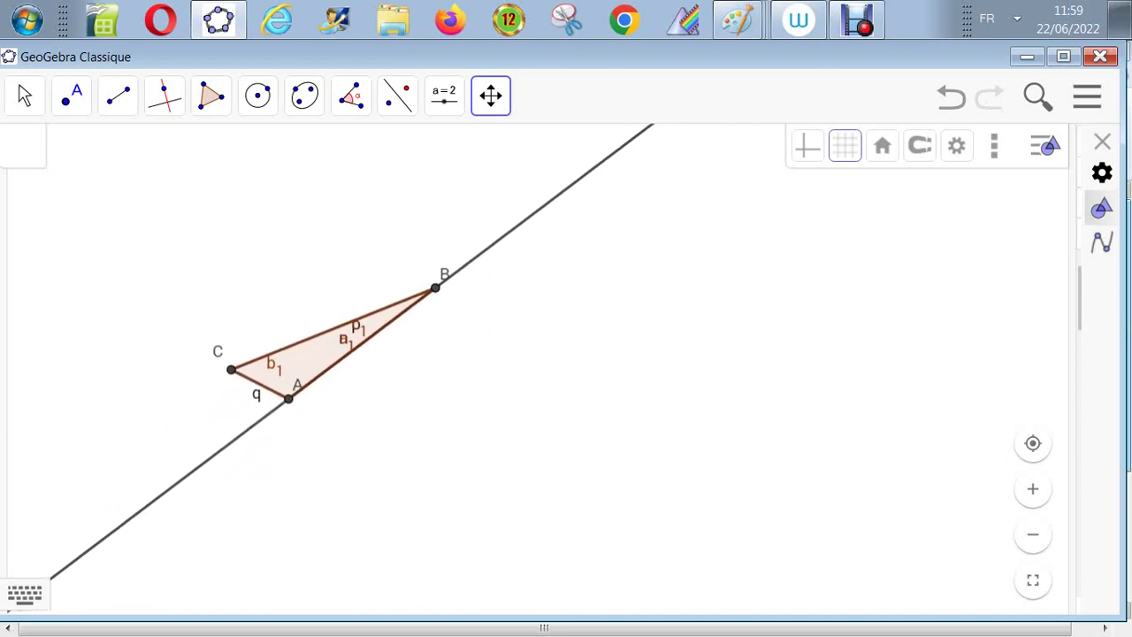